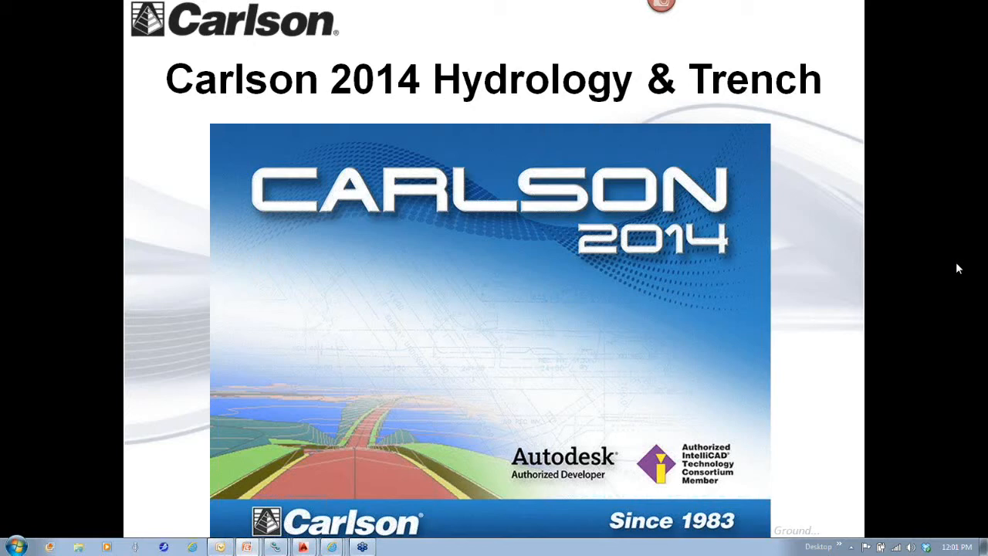
- Switch to the Durham Apts.dwg drawing in Carlson and load the Hydrology module
mouse_move(304, 546)
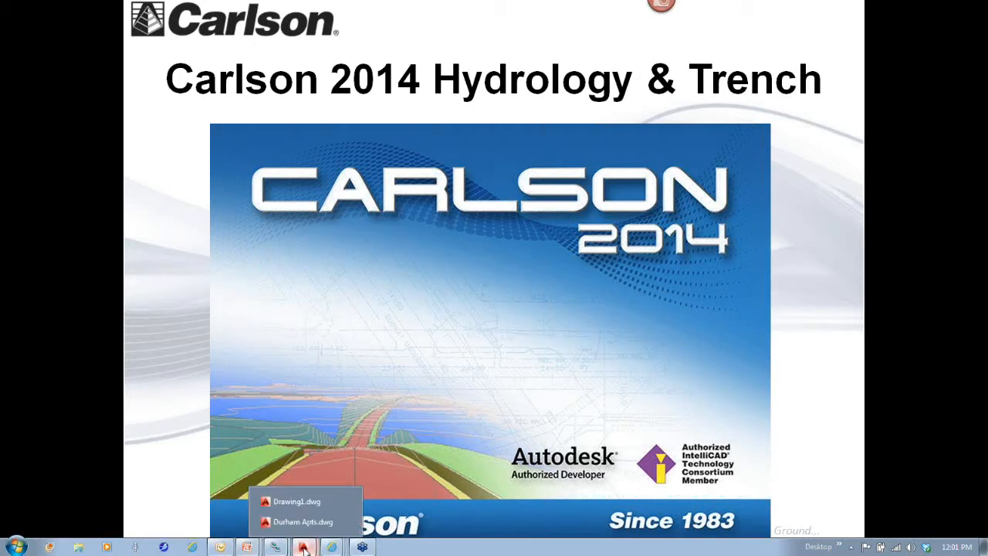
click(303, 522)
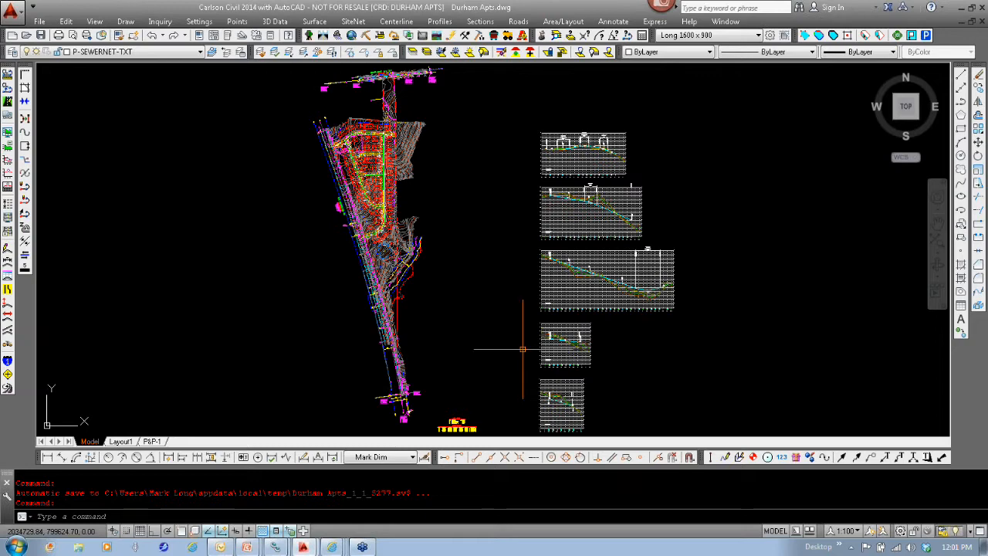
click(338, 37)
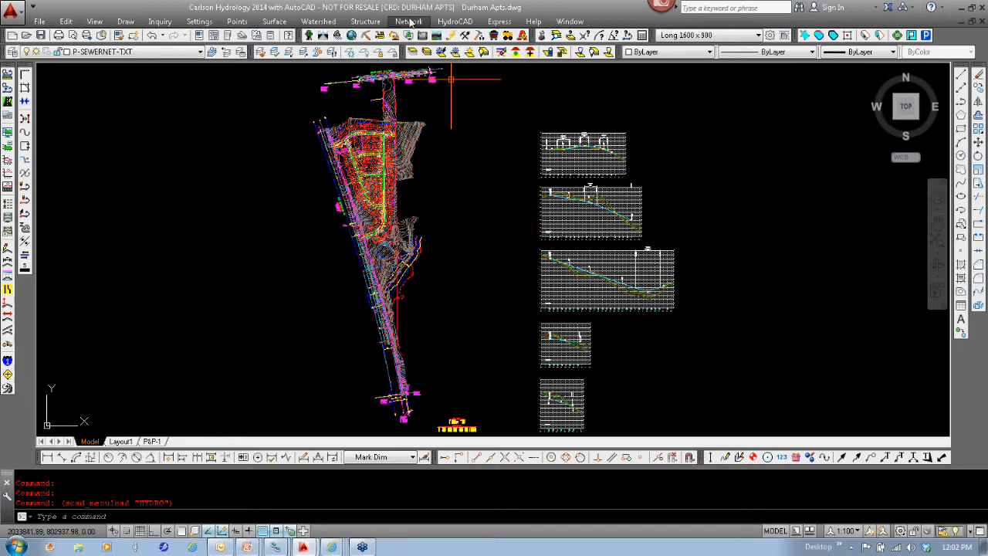
- Examine the return period options for a new Rainfall Intensity Lookup Table entry in the Rainfall Library, without creating the entry
click(410, 21)
mouse_move(434, 51)
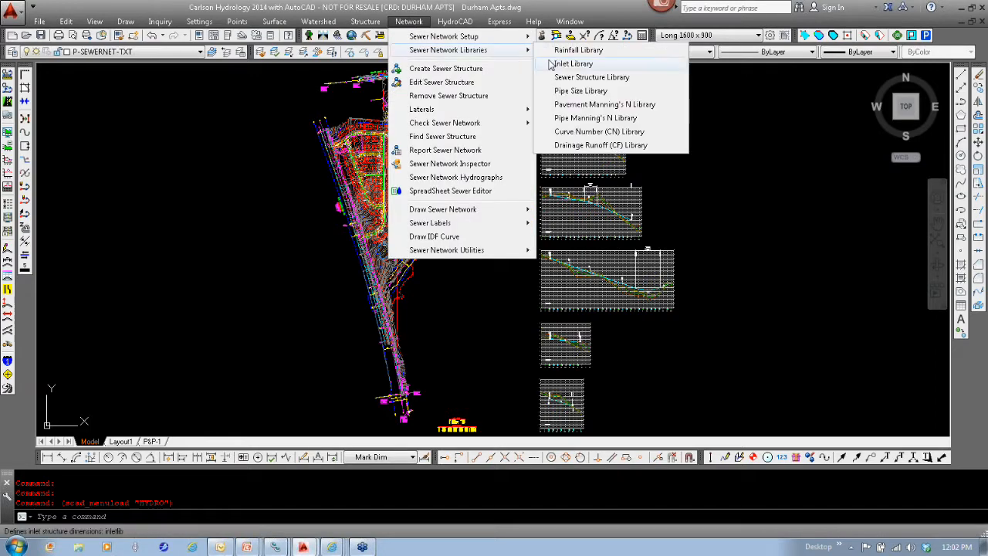
click(573, 51)
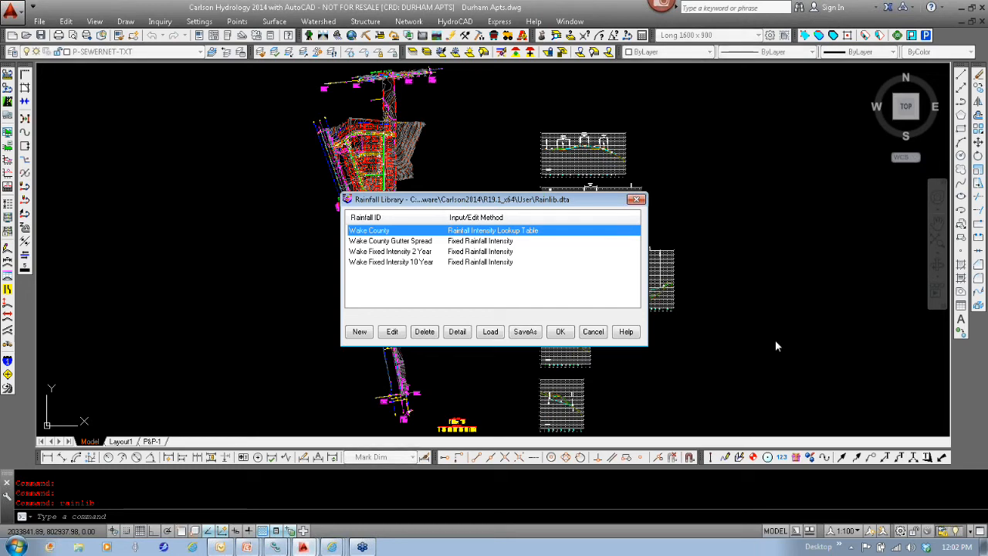
click(359, 331)
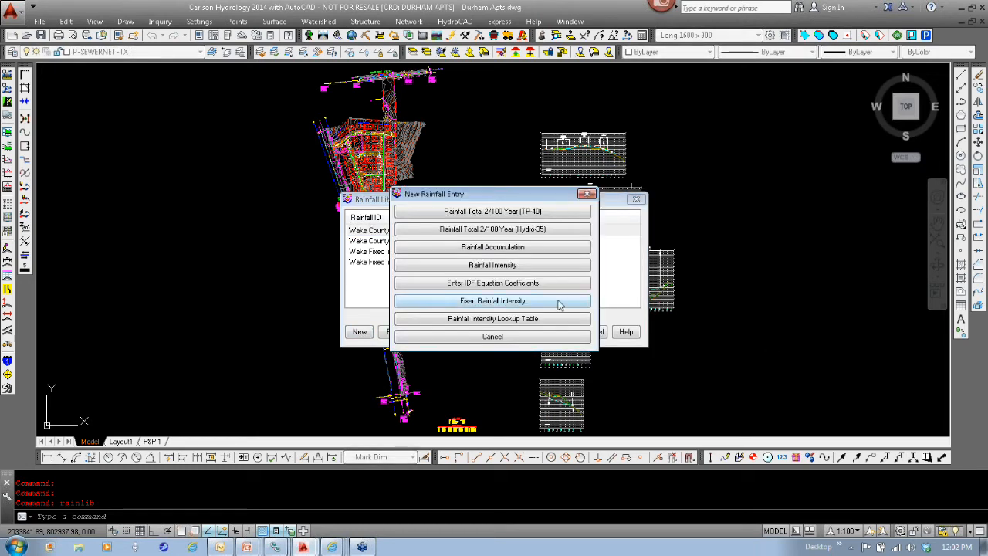
click(460, 324)
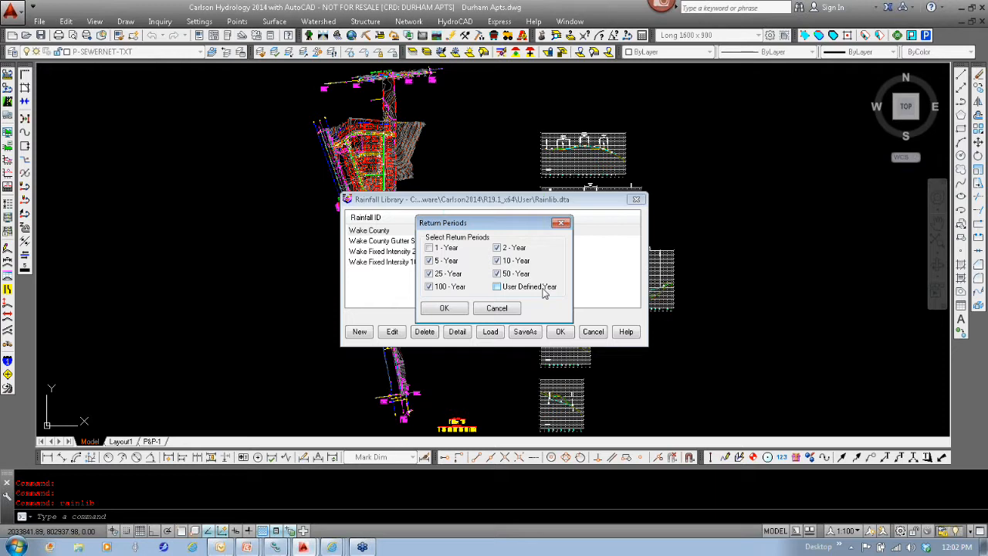
click(446, 309)
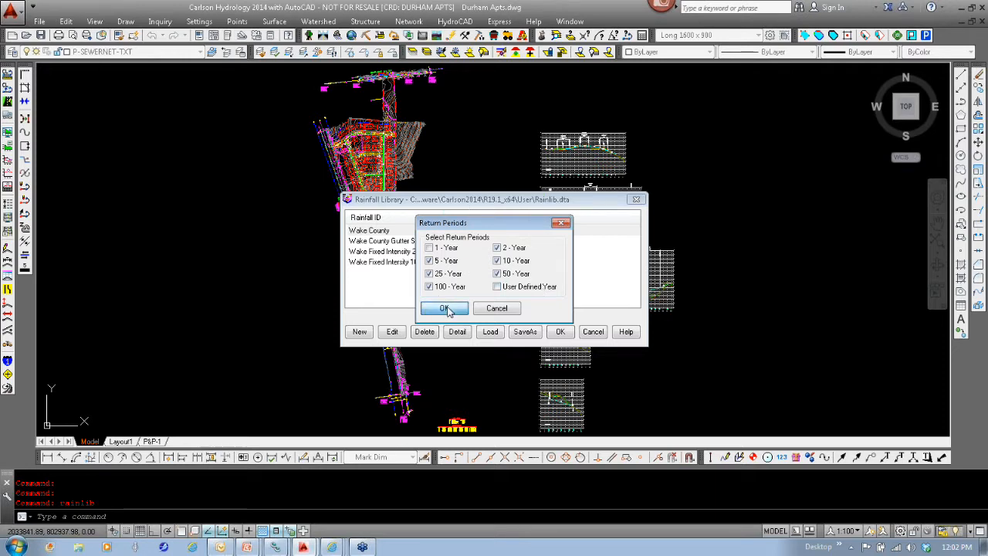
click(603, 346)
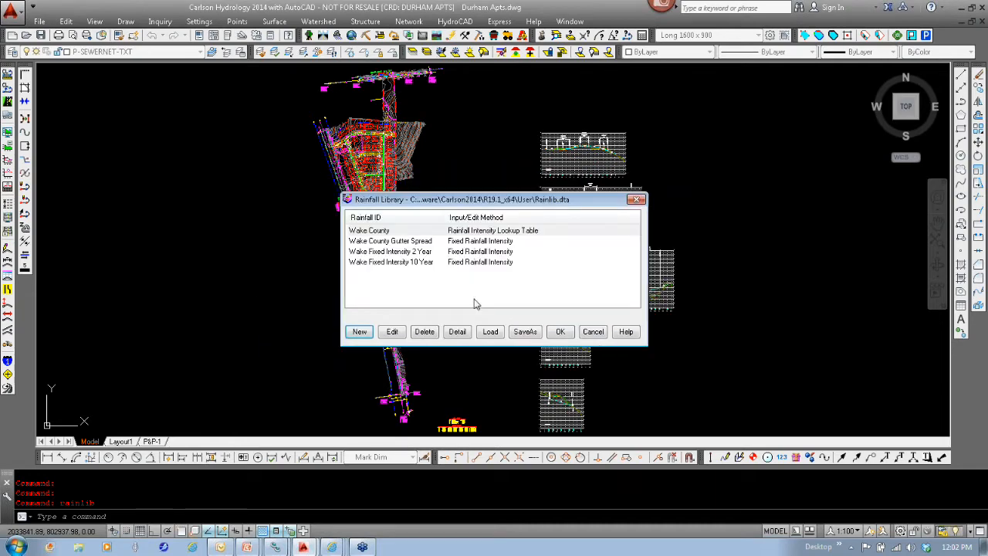
- Try adding 1-, 5-, 50-year and user-defined return periods to the Wake County rainfall table, and discard the changes
double_click(378, 231)
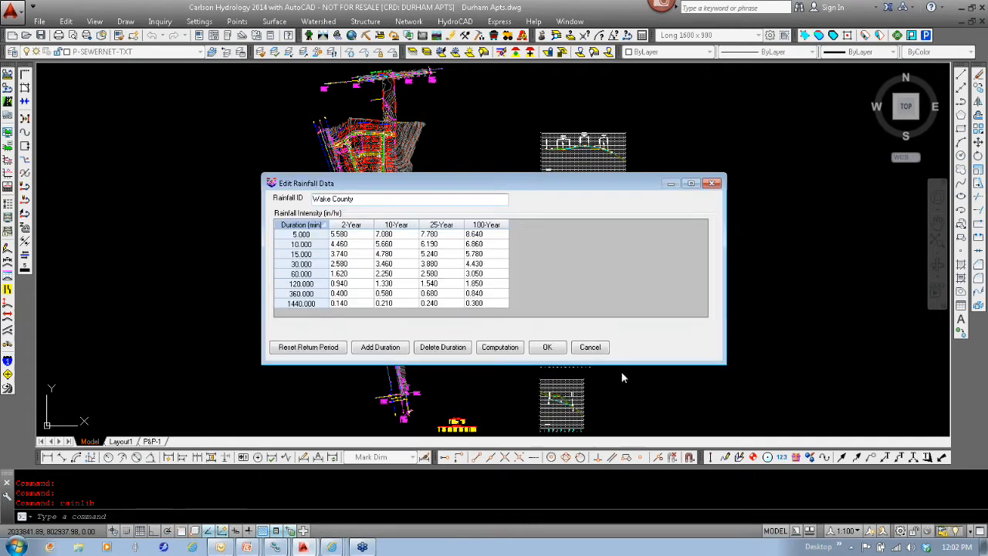
click(315, 351)
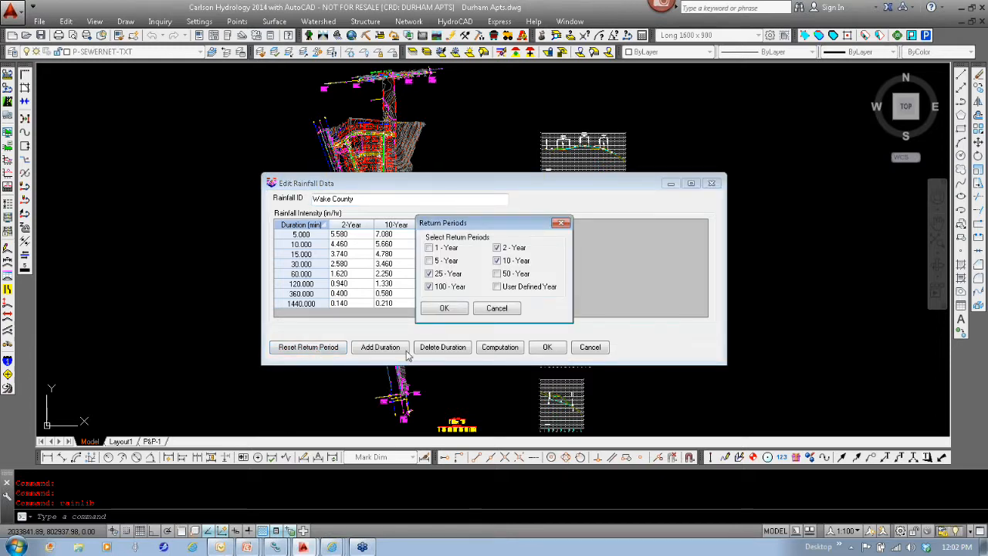
click(444, 248)
click(448, 261)
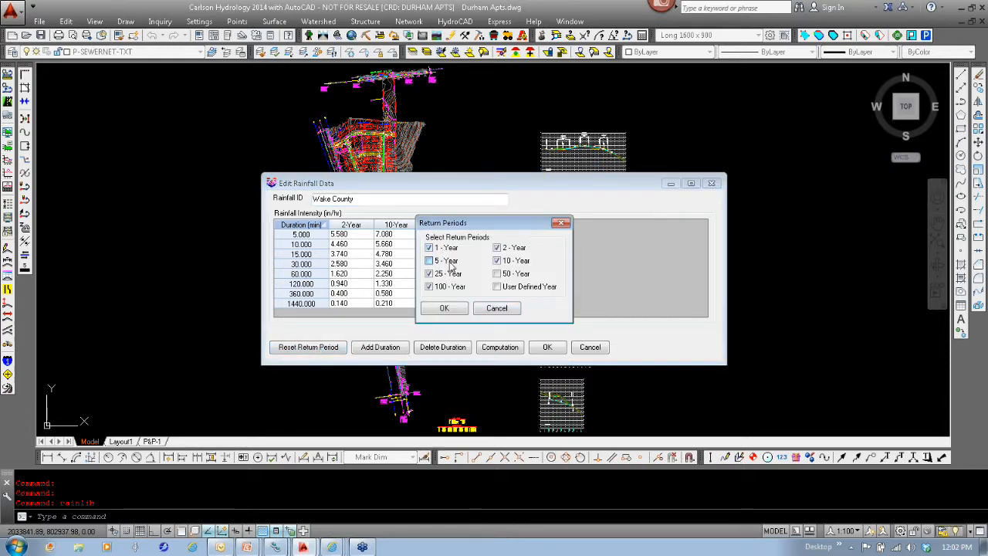
click(520, 275)
click(522, 289)
click(444, 308)
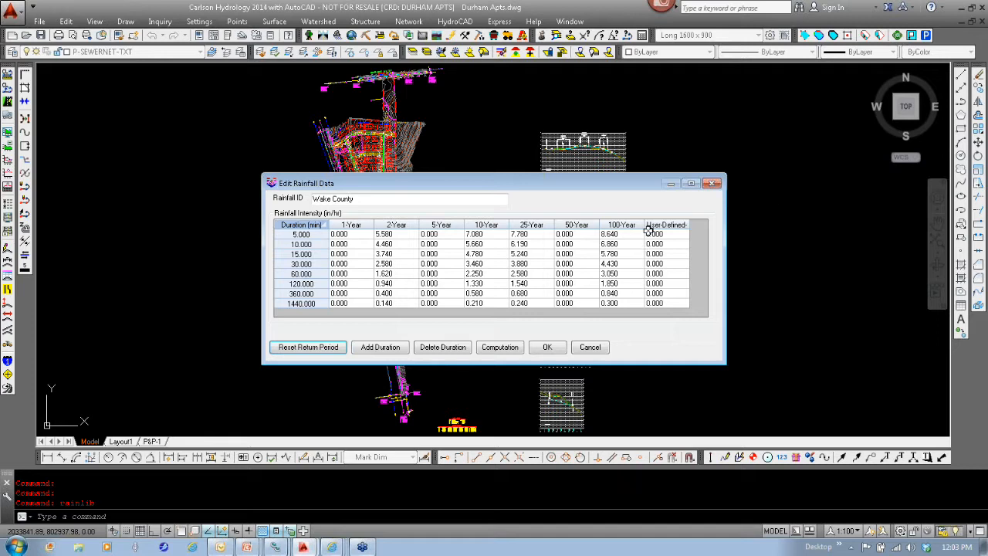
click(590, 347)
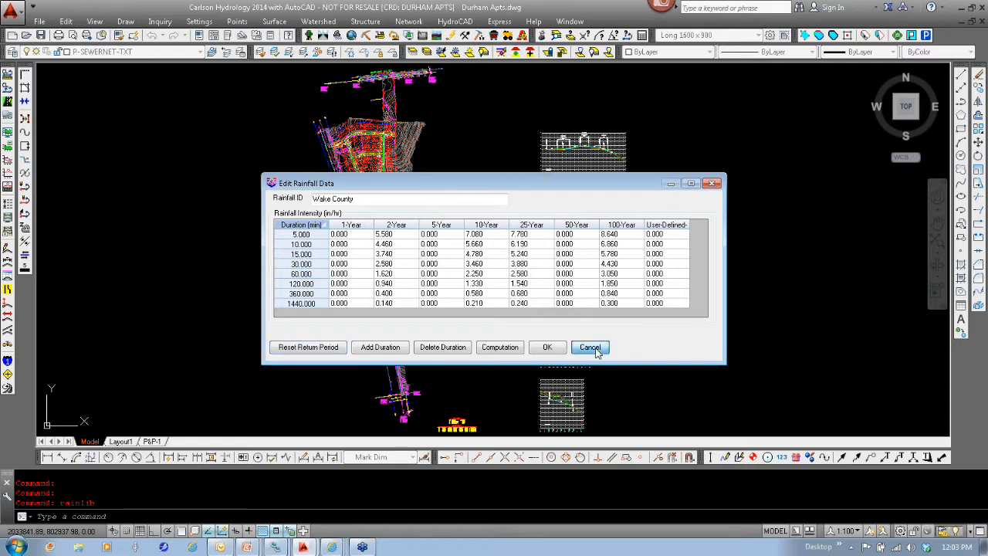
click(593, 333)
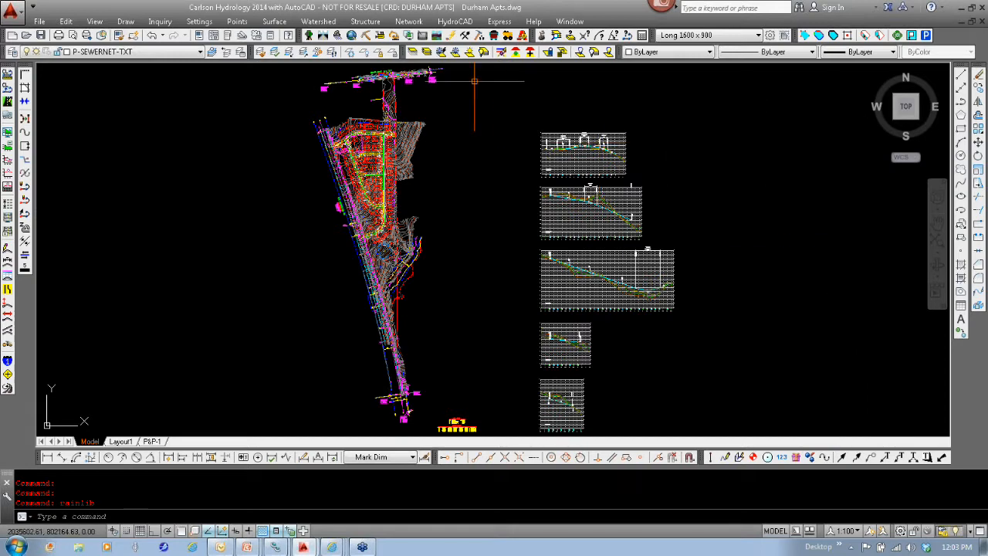
click(415, 25)
mouse_move(435, 113)
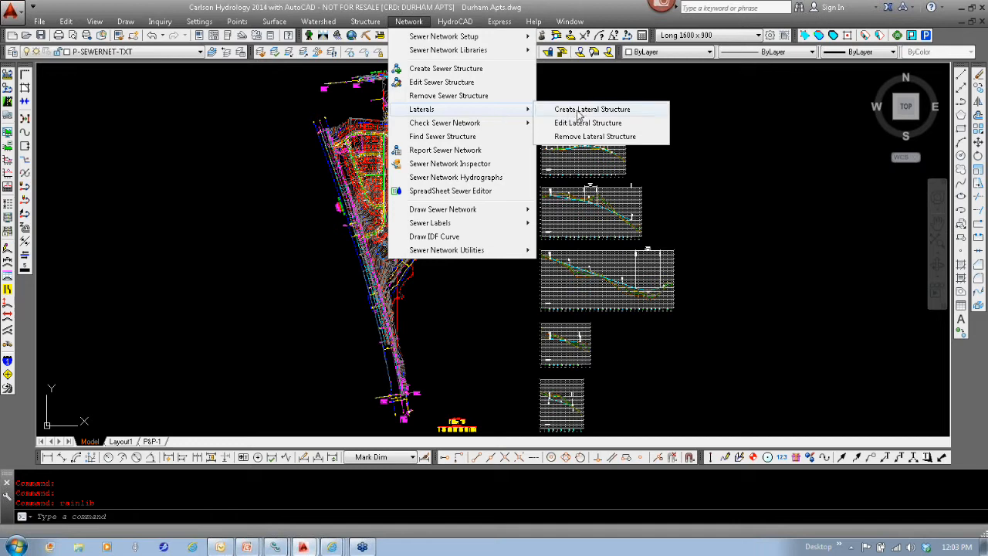
click(474, 301)
click(428, 206)
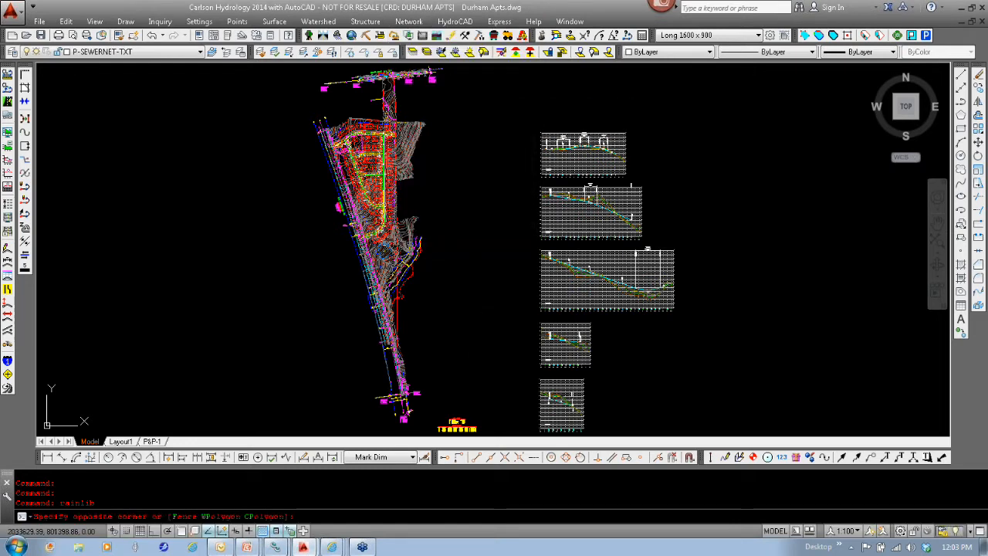
key(Escape)
- Create a lateral connection on the sewer pipe between MH 6 and MH 7 near lots 135 and 26, updating the plan view labels
scroll(386, 201, up, 10)
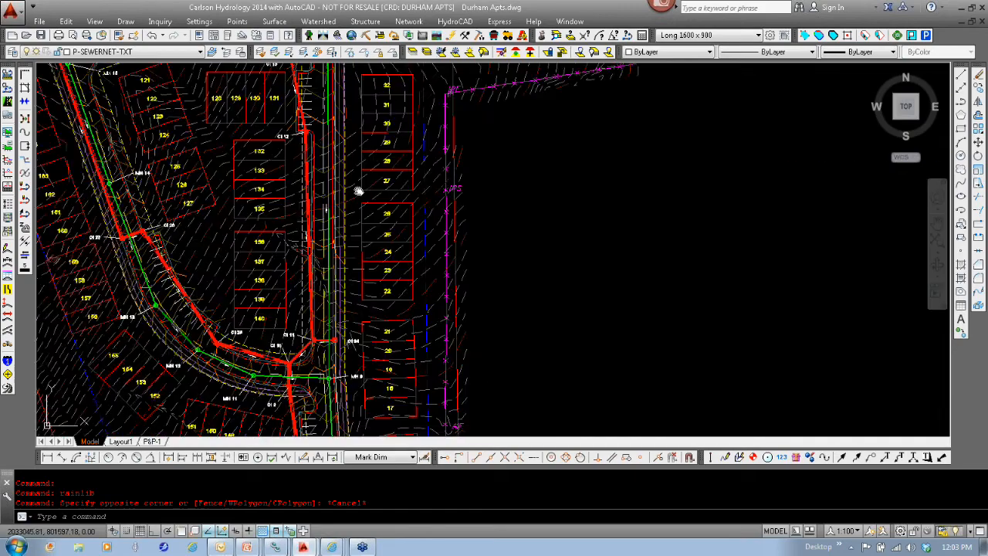
mouse_move(631, 395)
middle_down()
mouse_move(573, 219)
mouse_move(525, 305)
middle_up()
scroll(540, 235, up, 6)
click(408, 21)
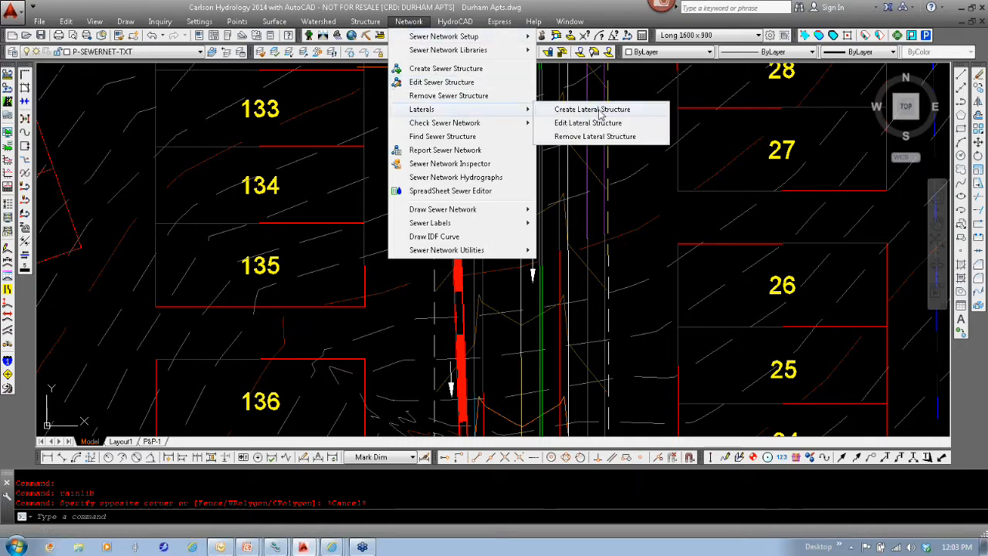
click(595, 109)
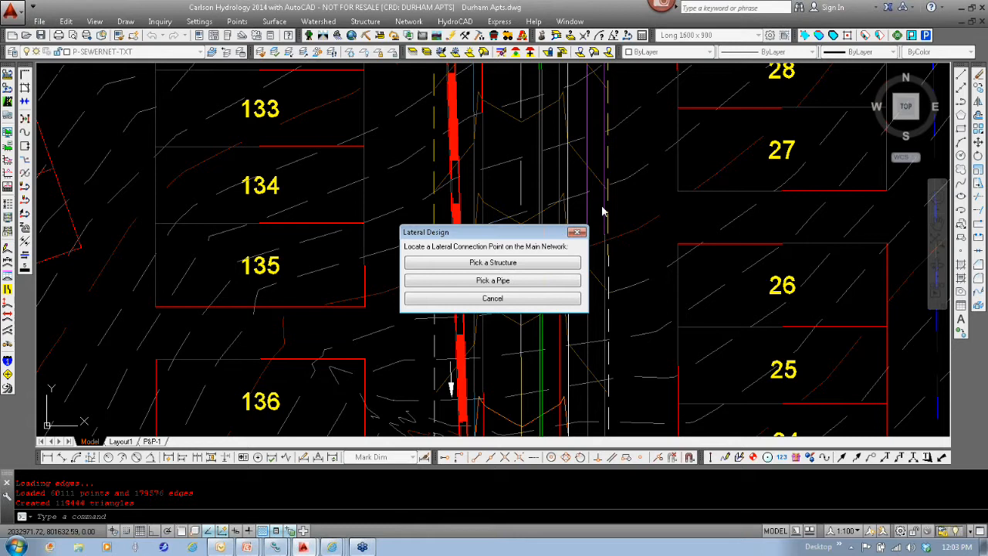
click(539, 284)
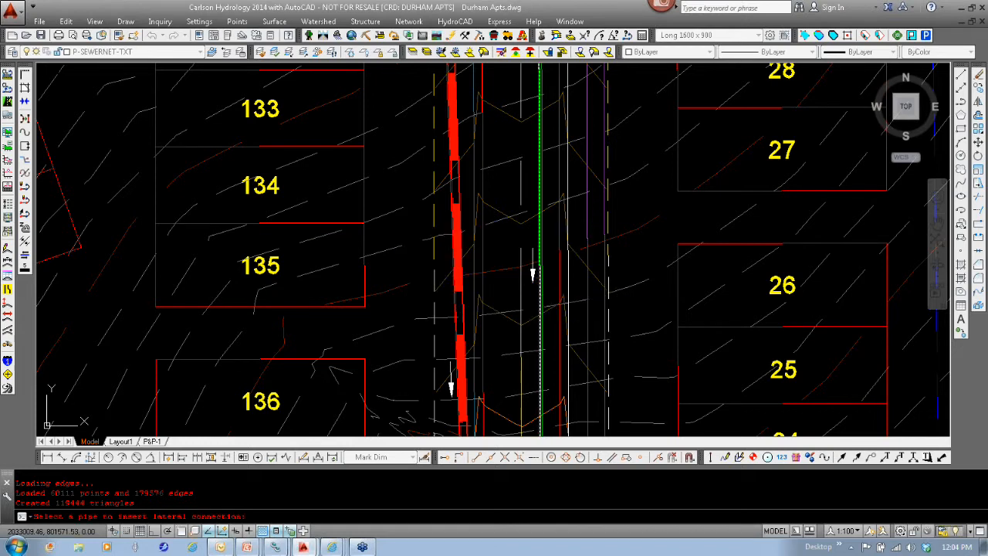
click(522, 457)
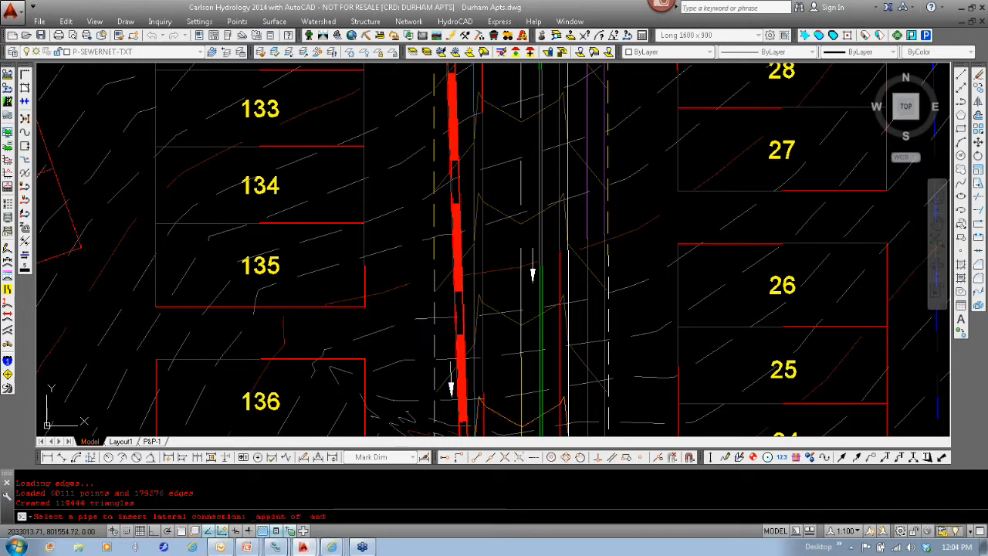
click(540, 302)
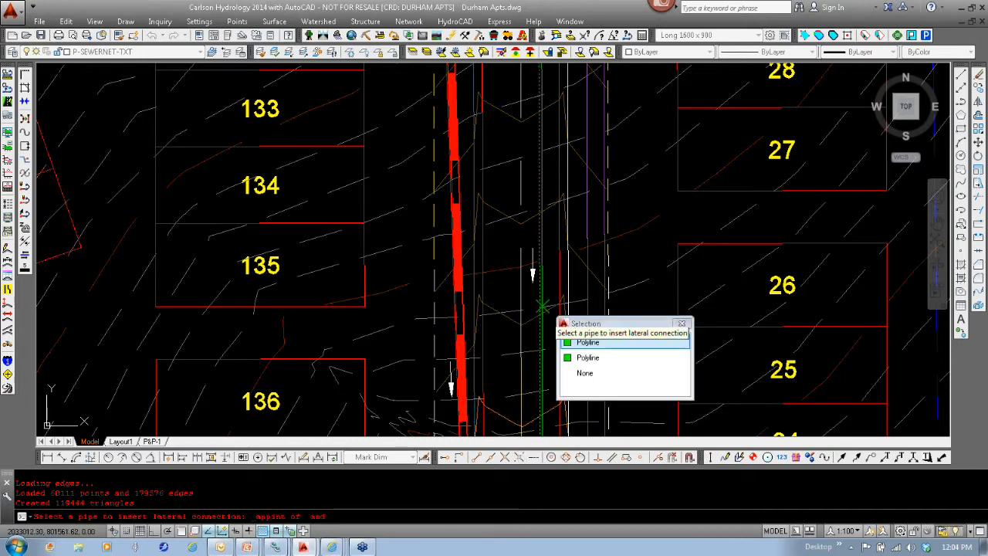
click(583, 356)
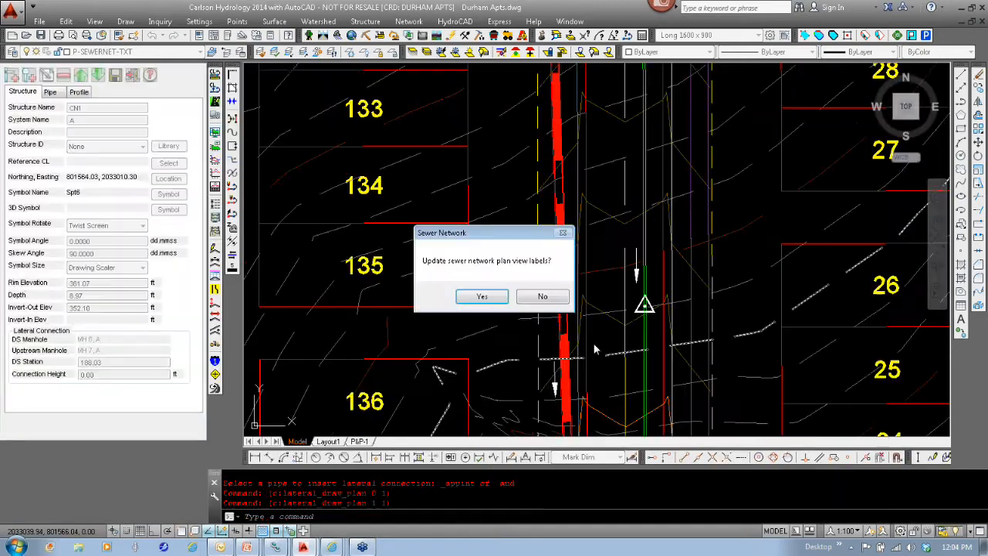
click(490, 296)
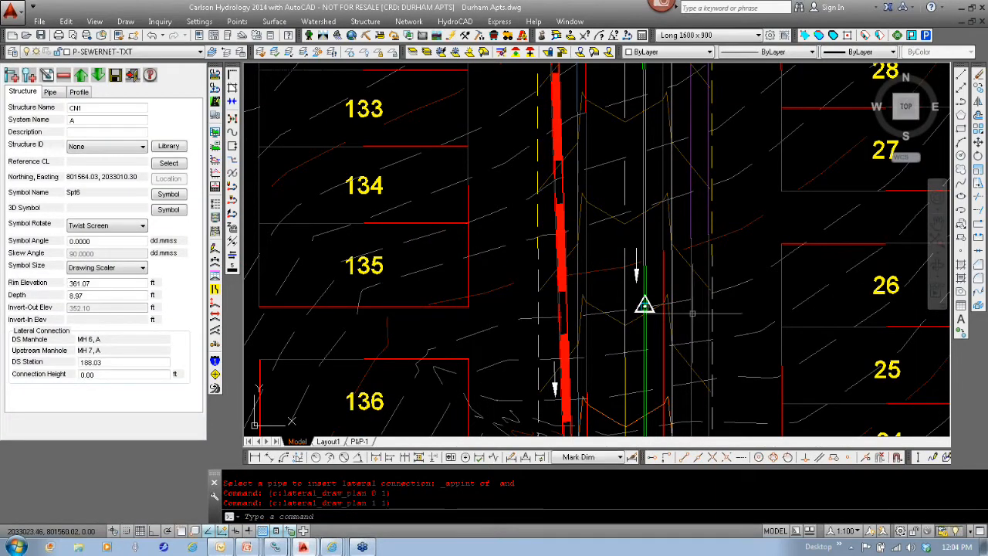
- Set the new lateral's connection height to 0.83 ft and update the sewer network plan view labels
scroll(640, 311, up, 4)
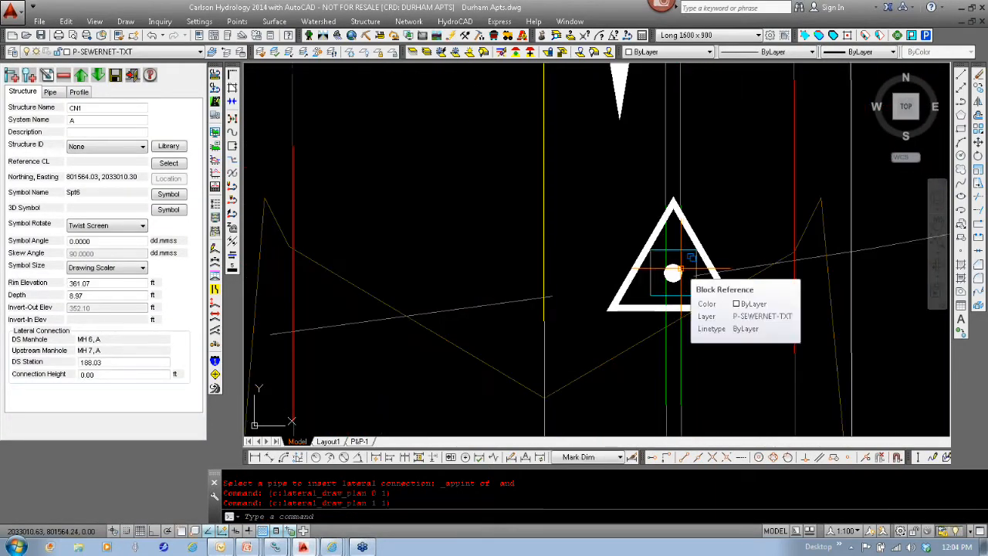
scroll(678, 270, down, 2)
scroll(675, 270, down, 3)
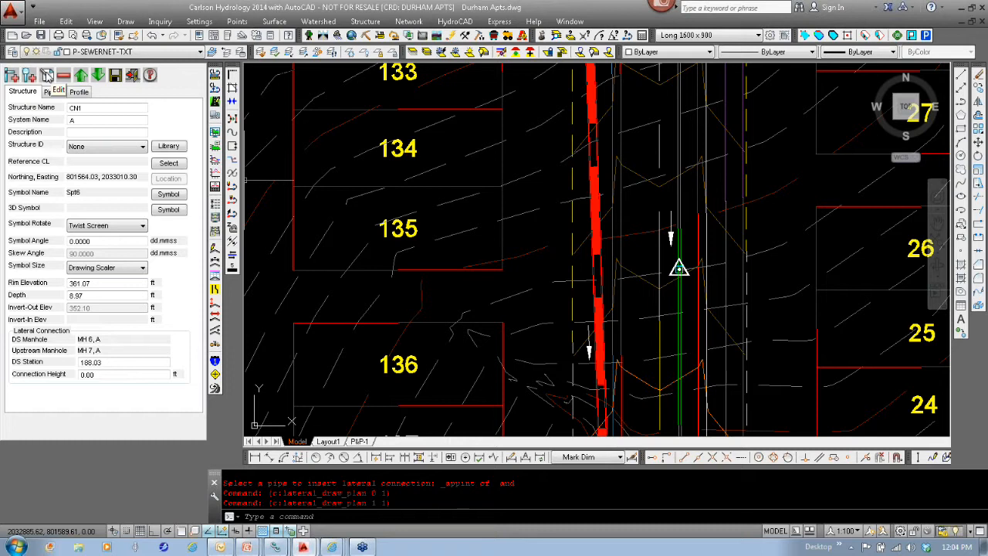
click(48, 75)
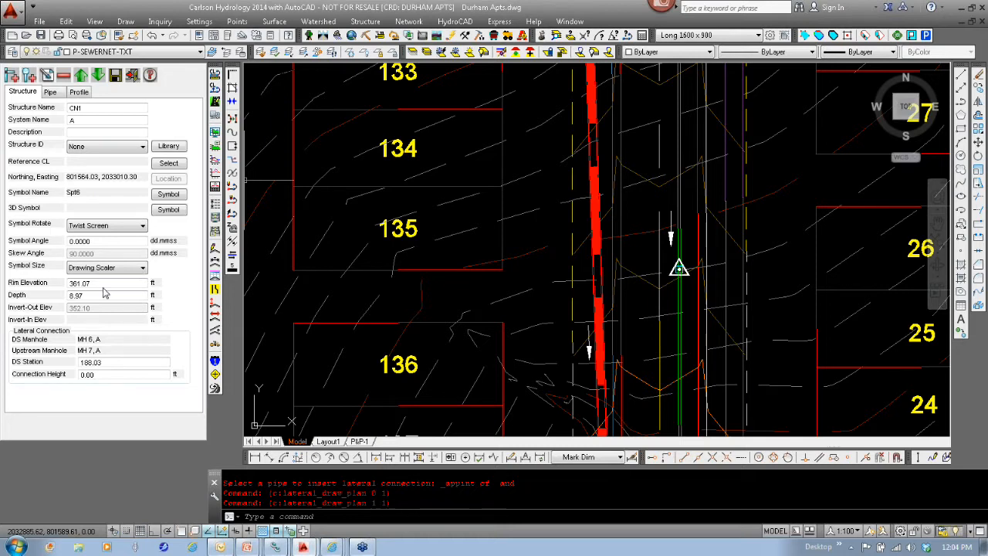
double_click(122, 373)
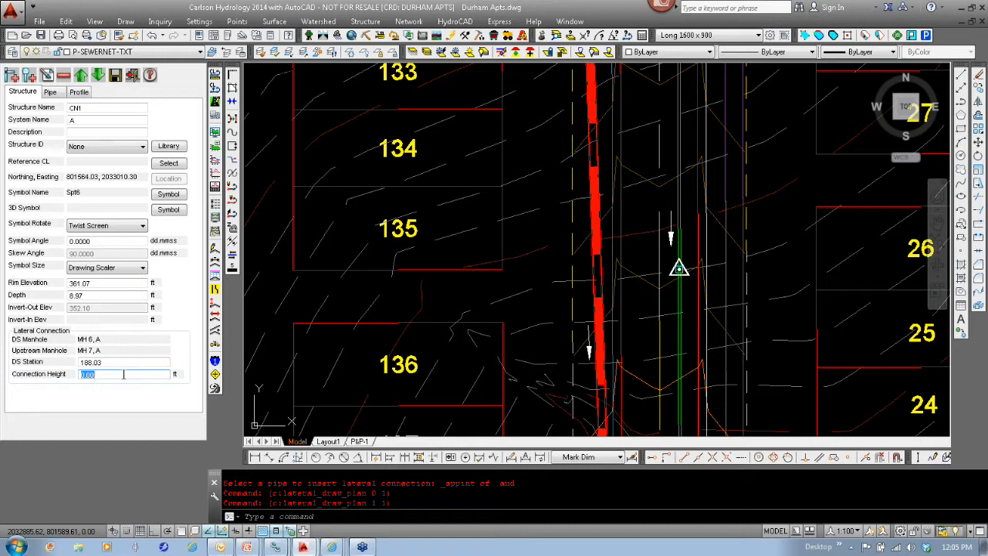
text(.83)
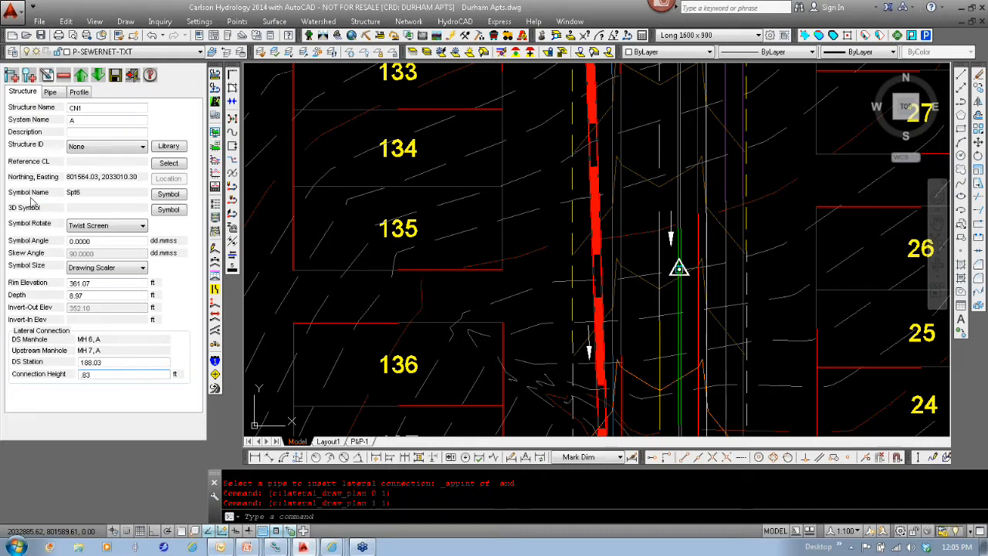
click(31, 75)
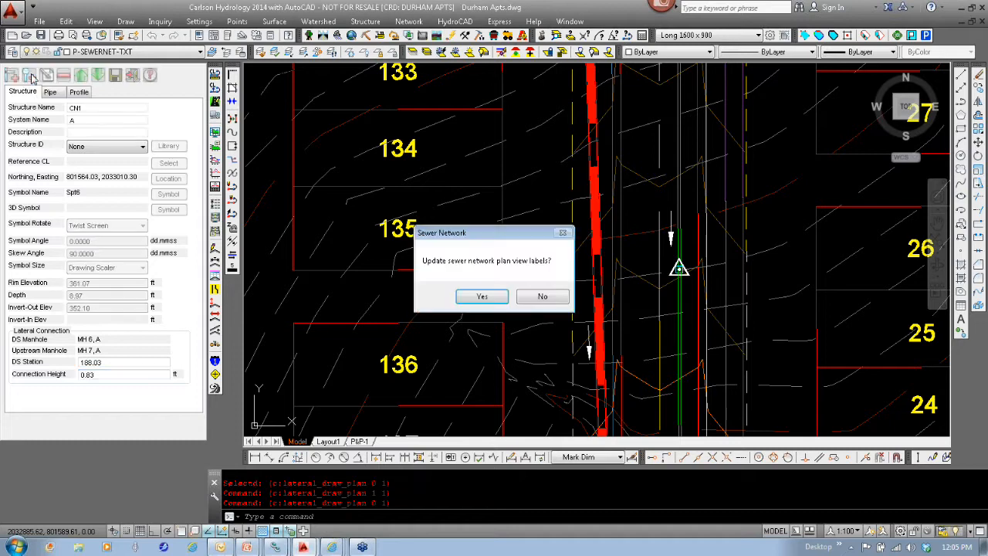
click(484, 297)
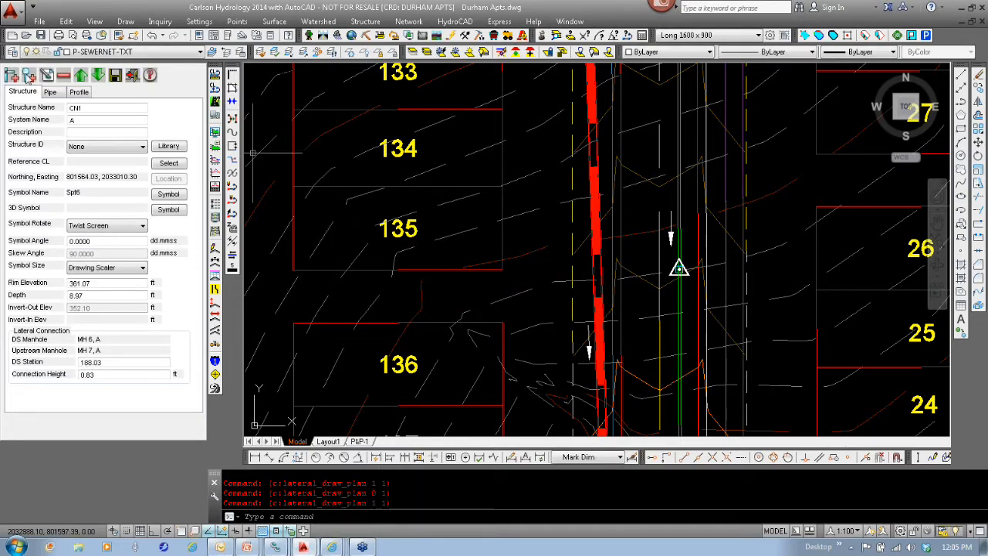
- Add a cleanout at the southeast corner endpoint of lot 135, auto-connect it to CN1, and update the plan view labels
click(29, 75)
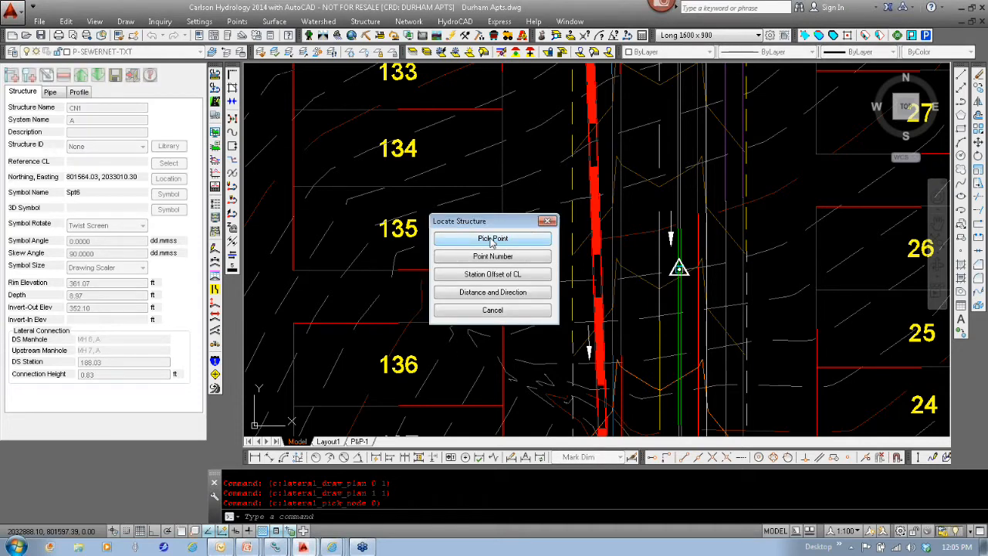
click(493, 239)
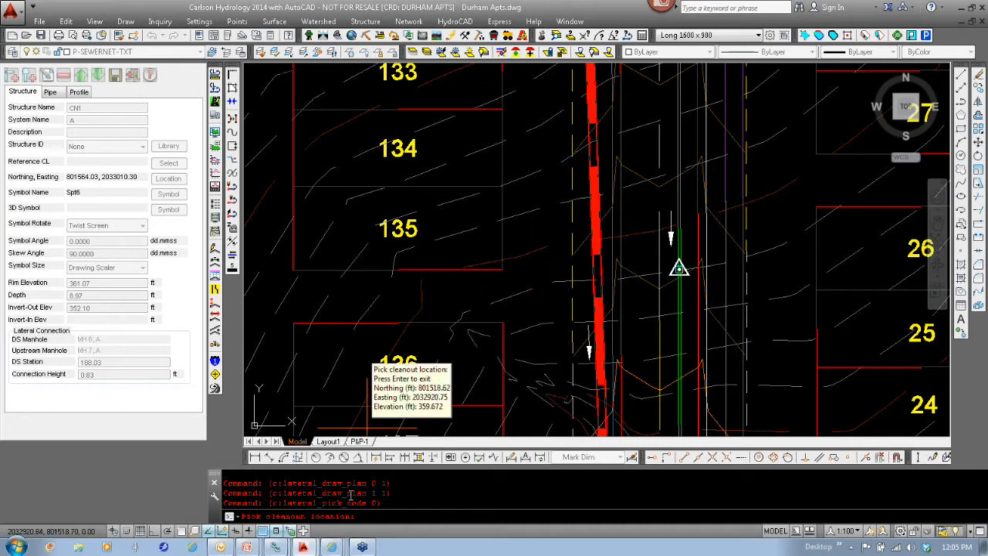
text(end)
key(Return)
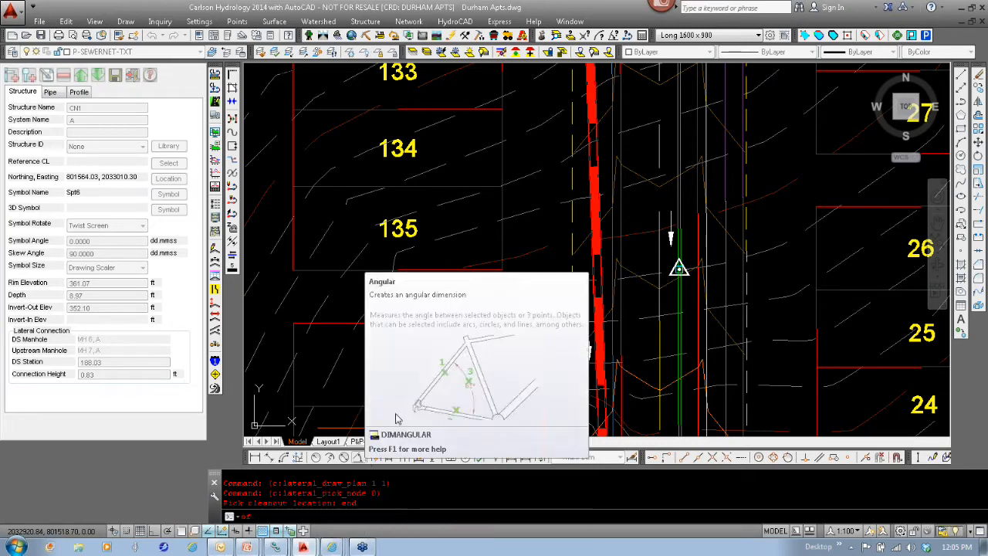
click(501, 269)
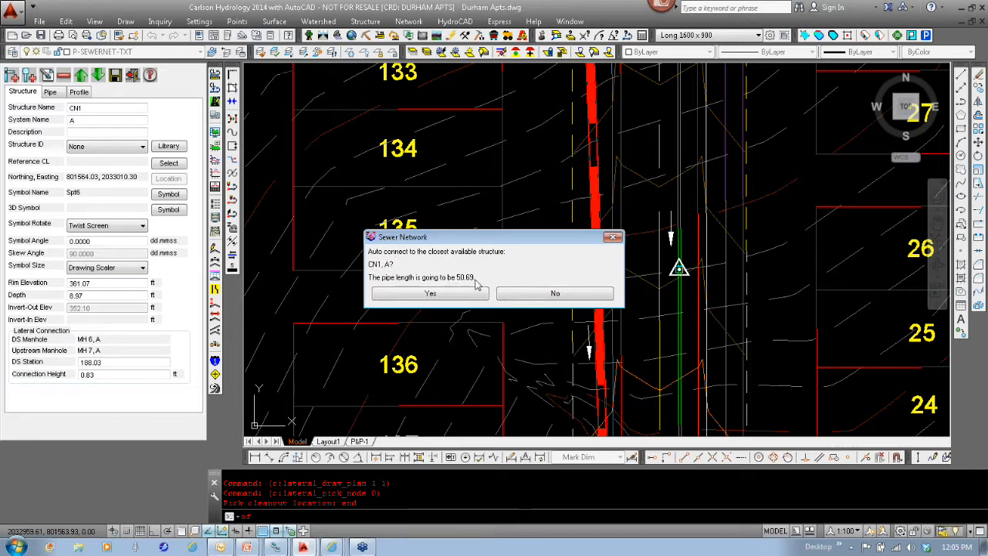
click(467, 297)
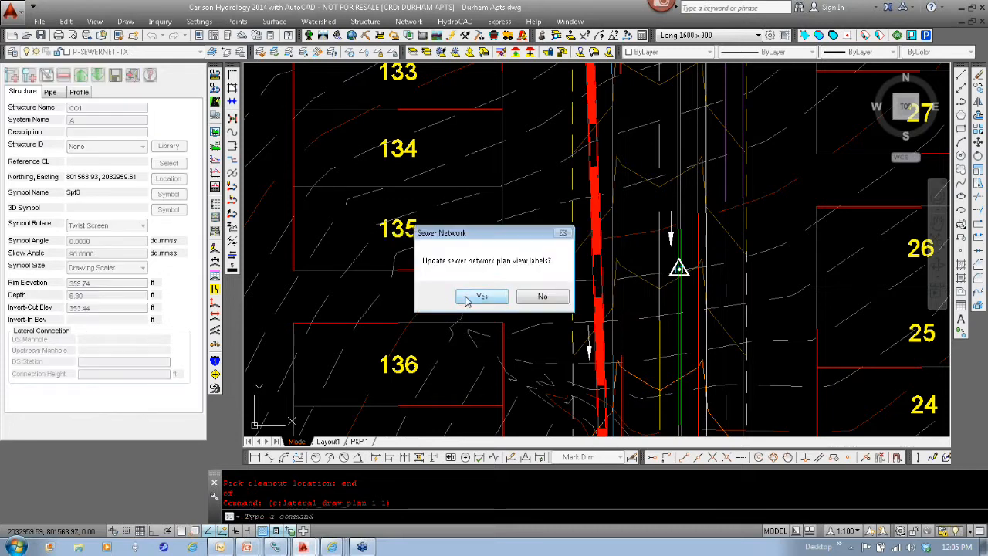
click(481, 299)
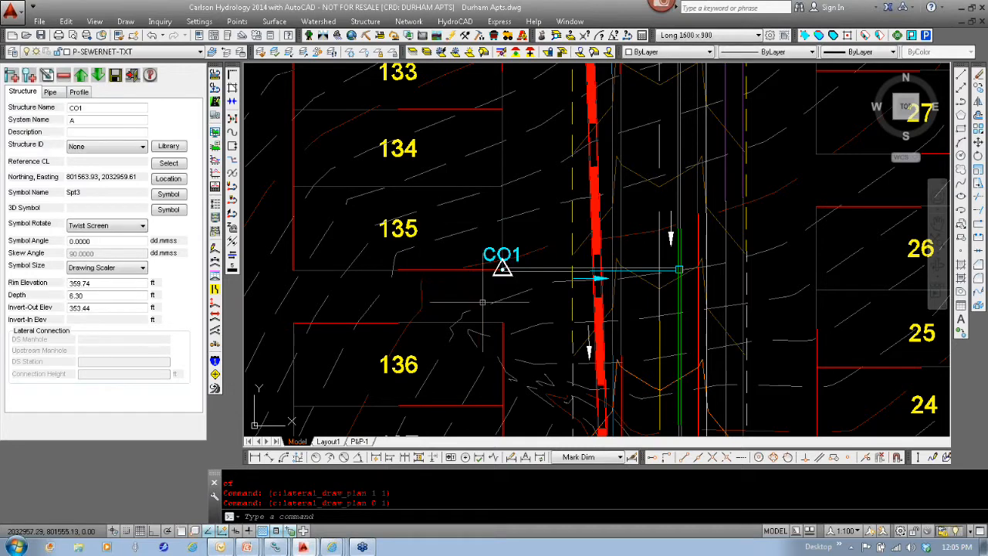
- Rename the new cleanout at lot 135 as CO135
click(98, 108)
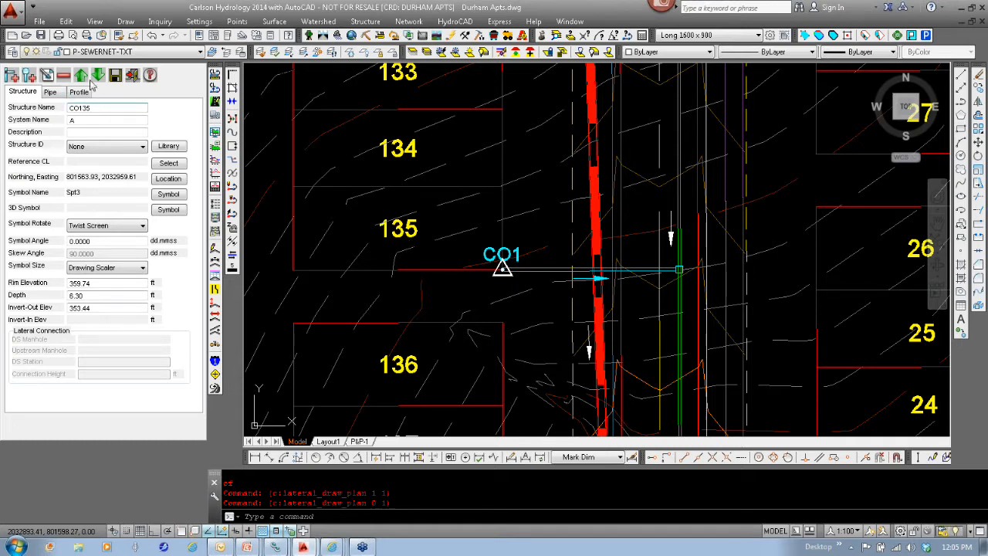
click(116, 79)
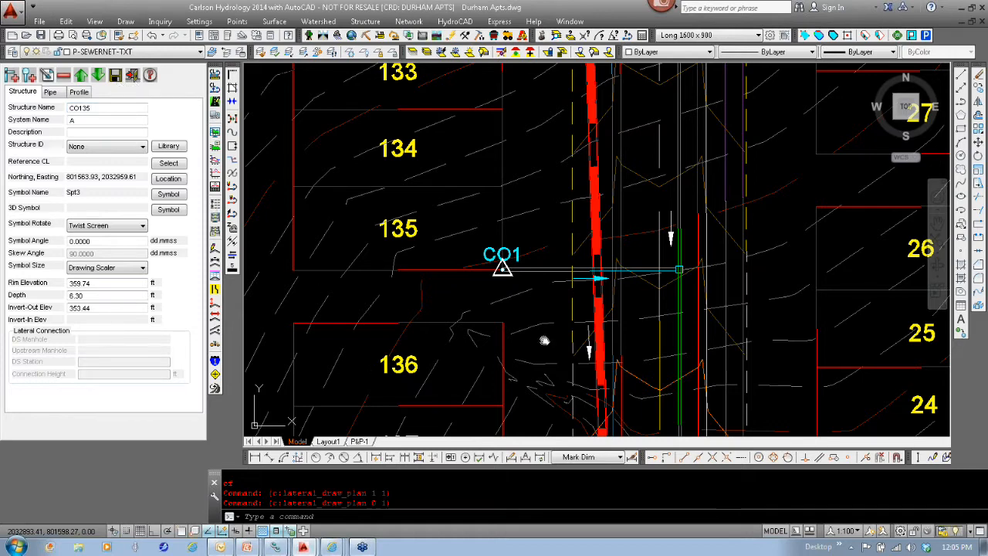
middle_drag(544, 340, 510, 342)
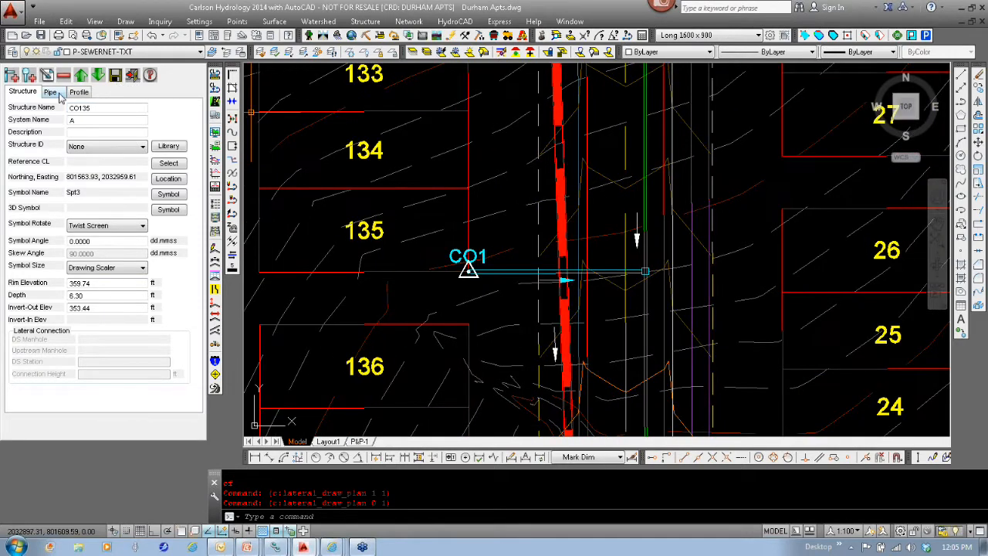
- Set the lateral pipe from CO135 to PVC material with a 6.00 in pipe size
click(51, 92)
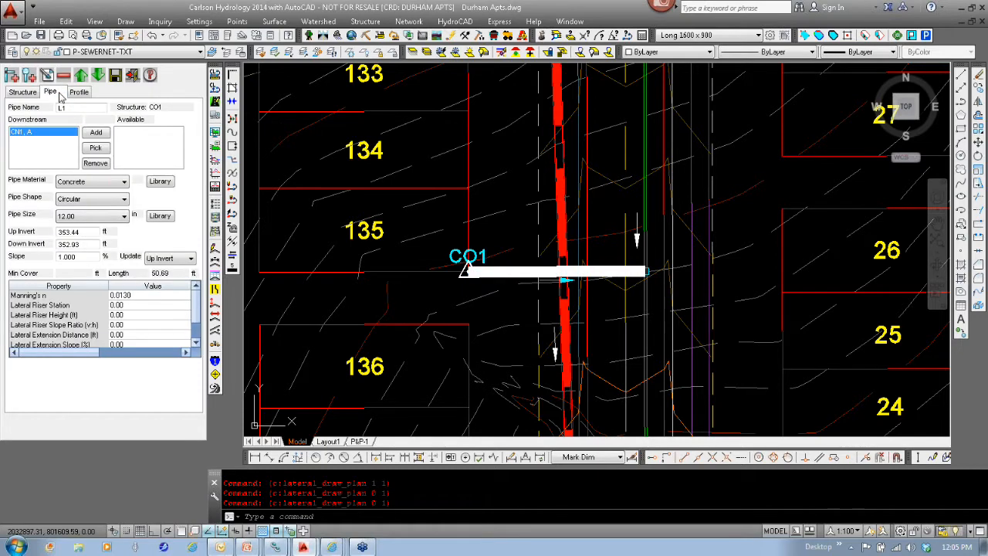
click(113, 182)
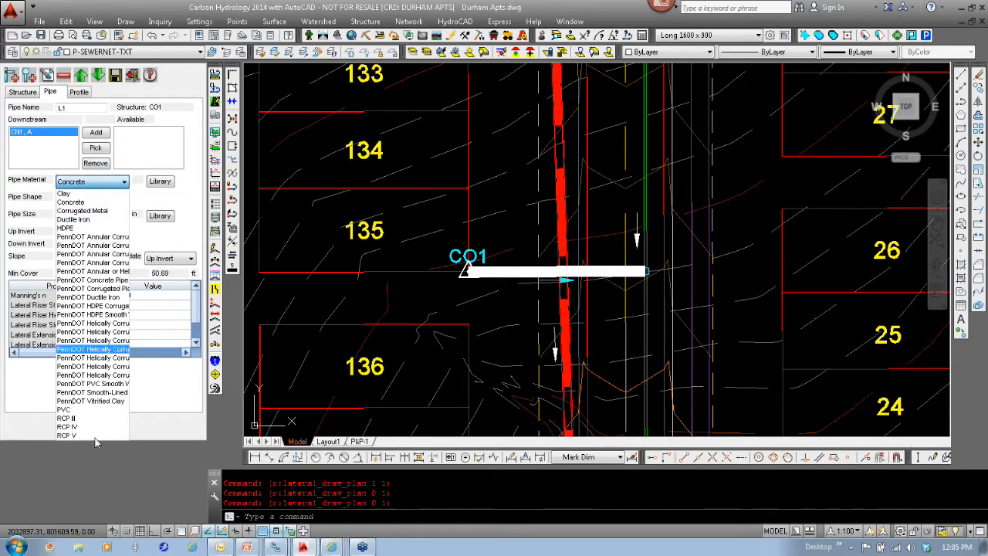
click(67, 409)
click(103, 216)
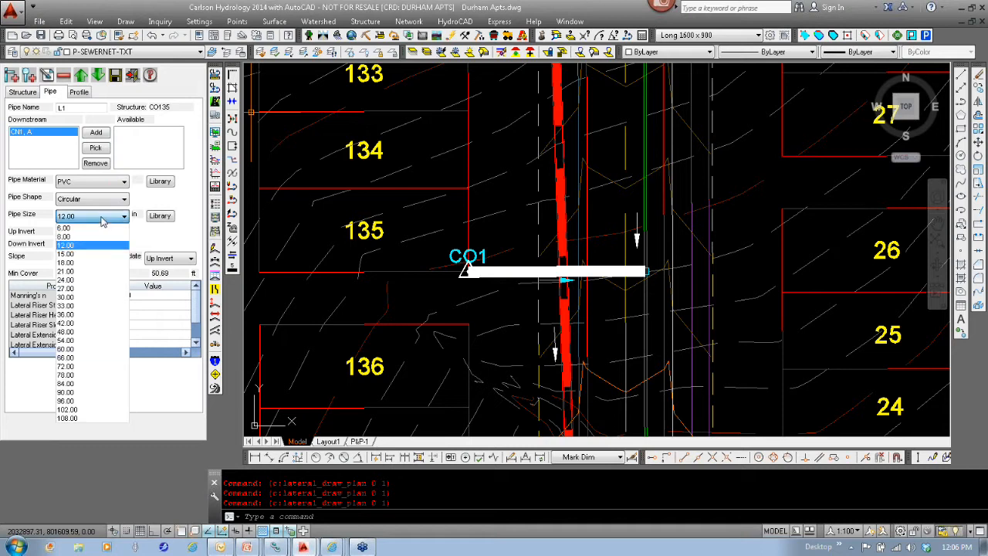
click(68, 228)
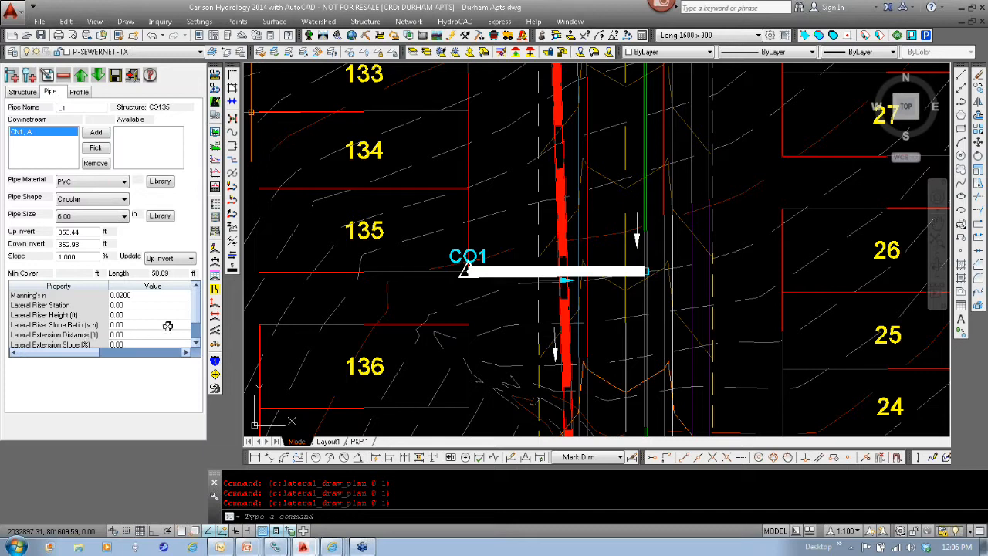
drag(194, 315, 196, 294)
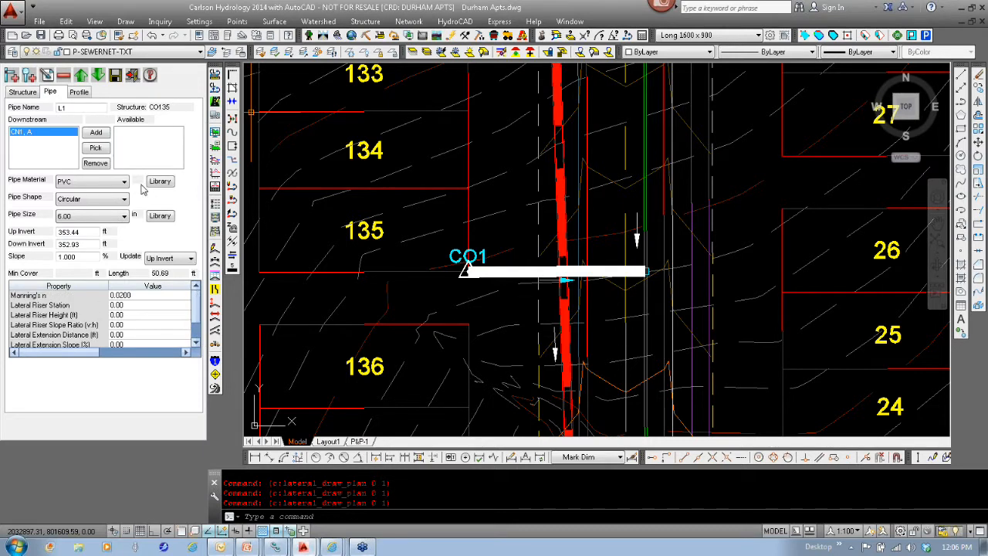
- Review the CO135 lateral's profile, then save the lateral and update the sewer network plan view labels
click(80, 92)
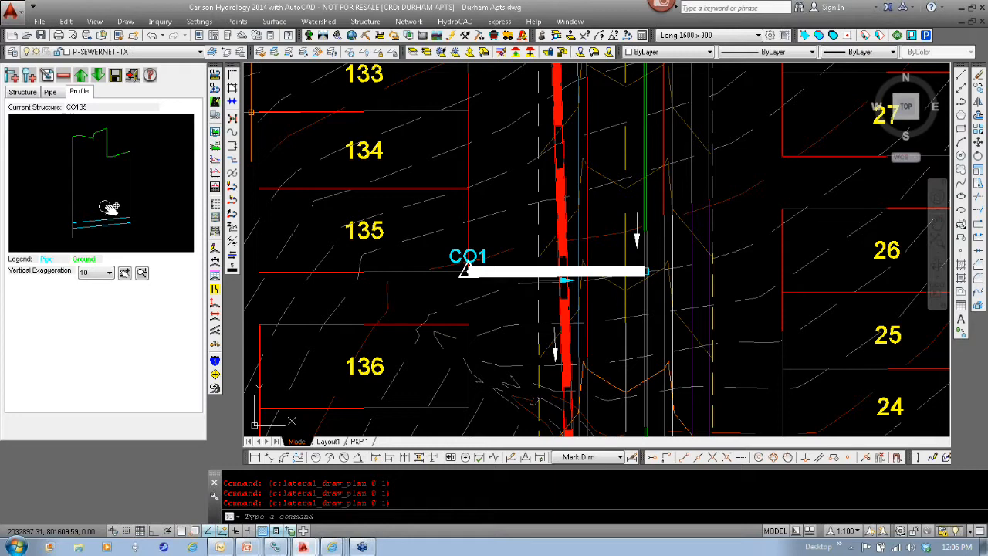
click(22, 92)
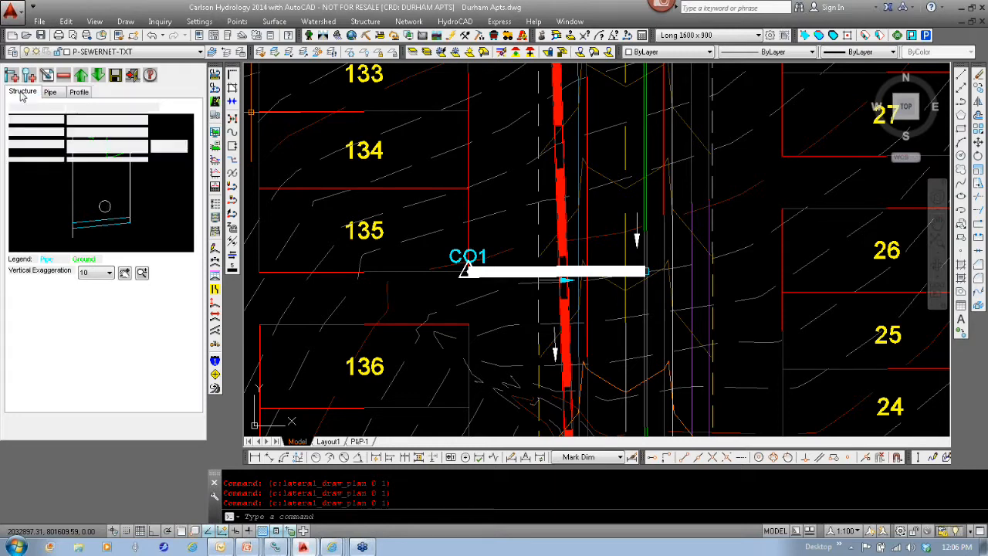
click(115, 74)
click(482, 296)
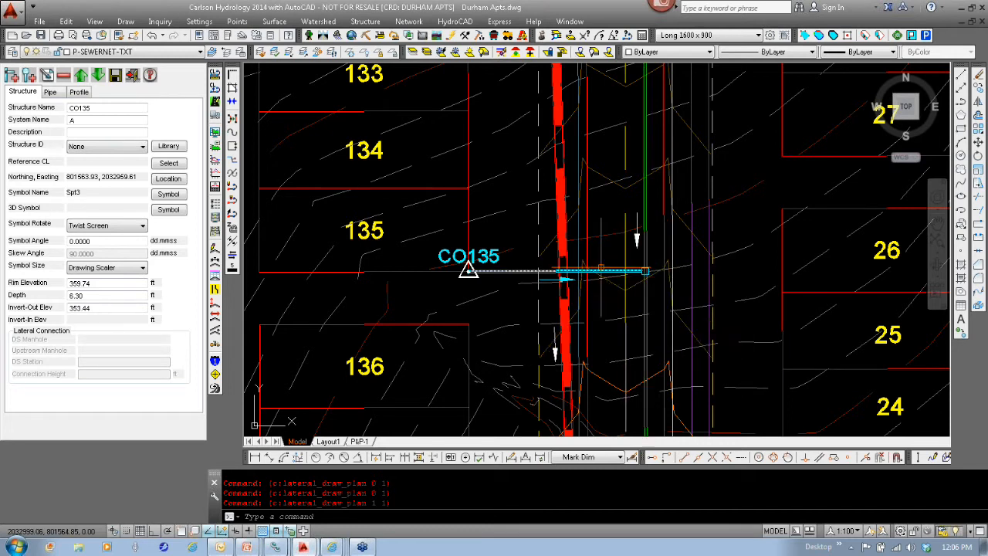
- Create a second lateral connection on the MH 6 to MH 7 pipe, in line with lot 27's south line, and update the plan view labels
click(12, 76)
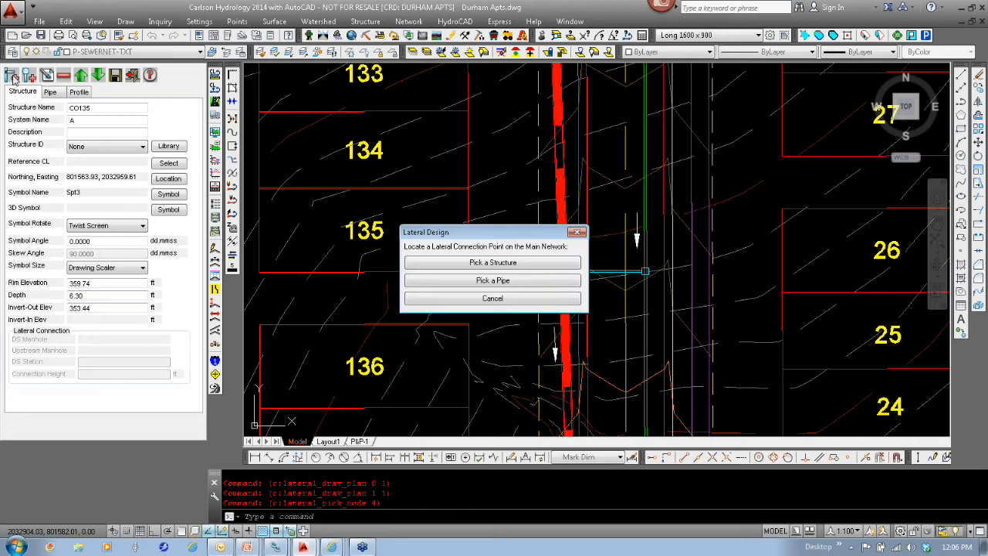
click(535, 284)
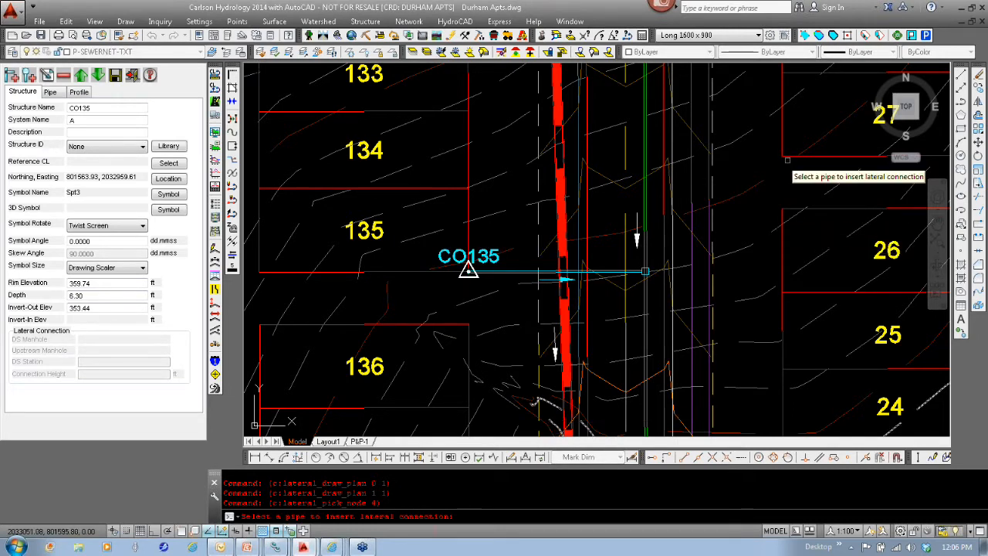
click(726, 457)
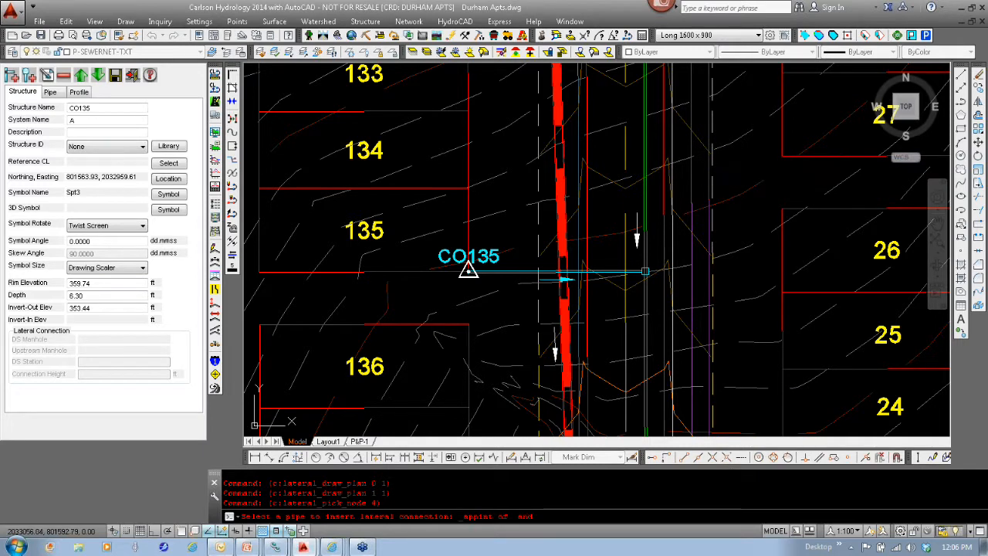
click(648, 153)
click(646, 154)
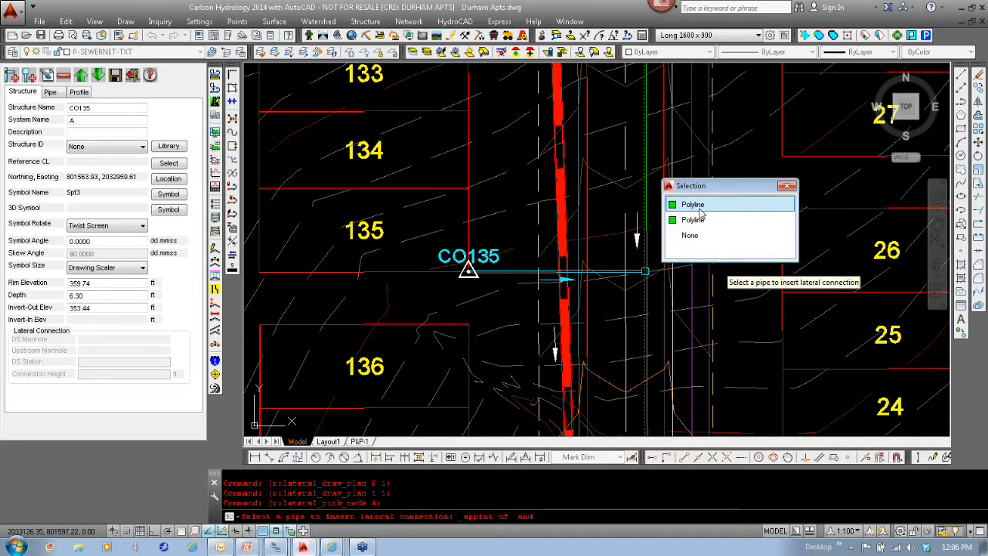
click(672, 202)
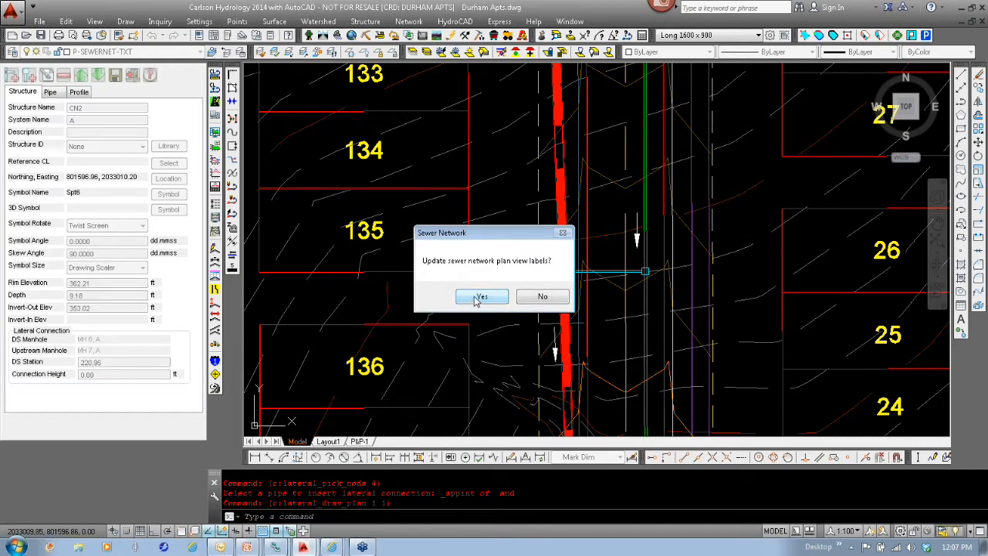
click(477, 298)
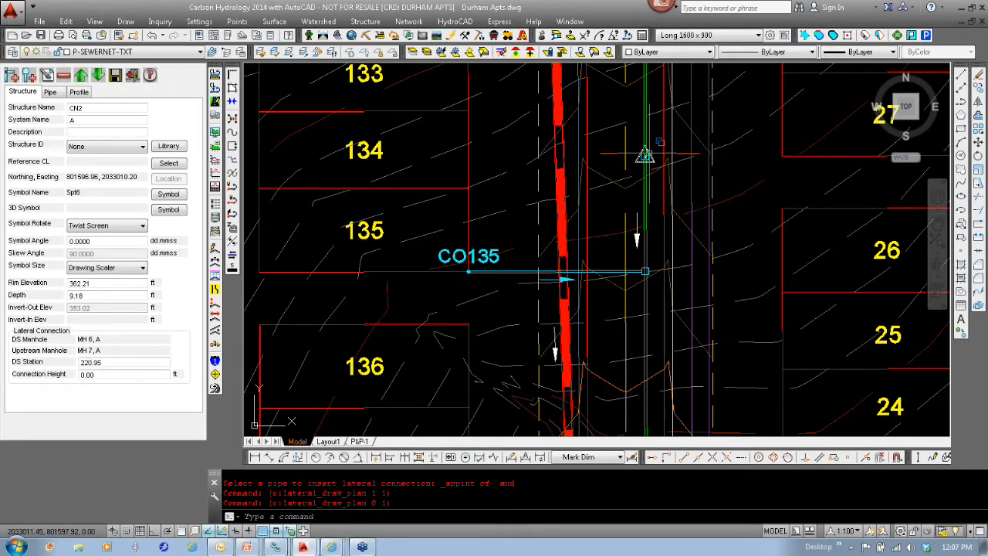
- Set the second lateral's connection height to 0.17 ft and update the sewer network plan view labels
double_click(127, 375)
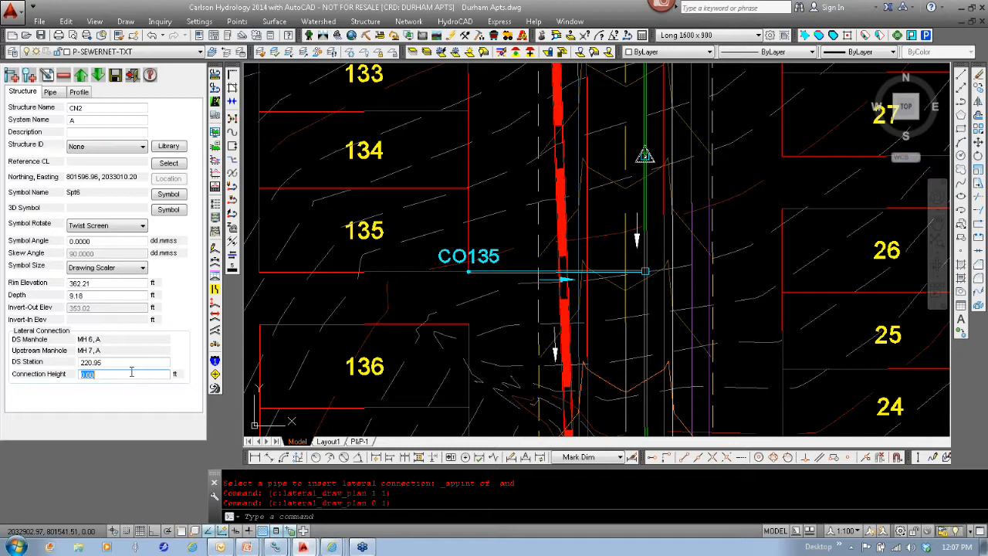
key(BackSpace)
key(Return)
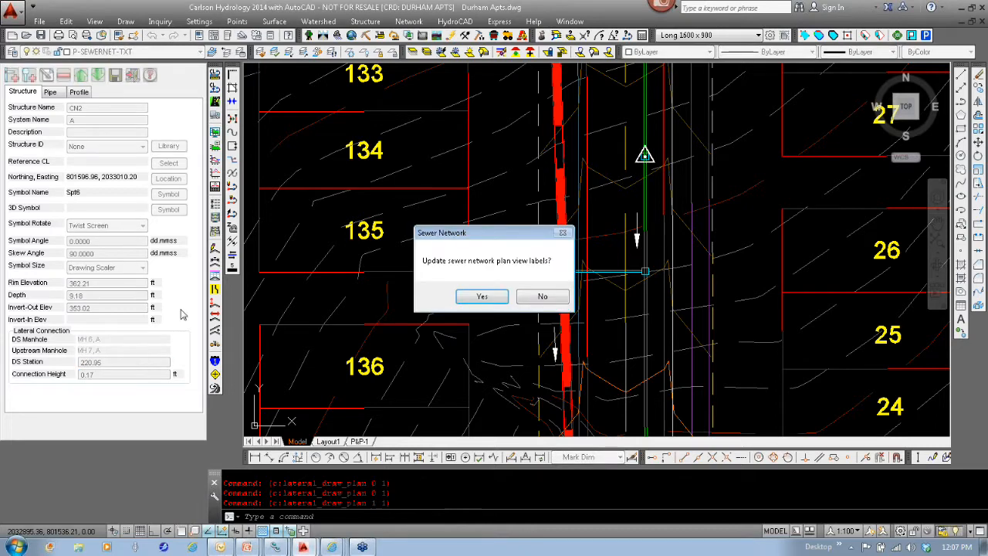
click(485, 297)
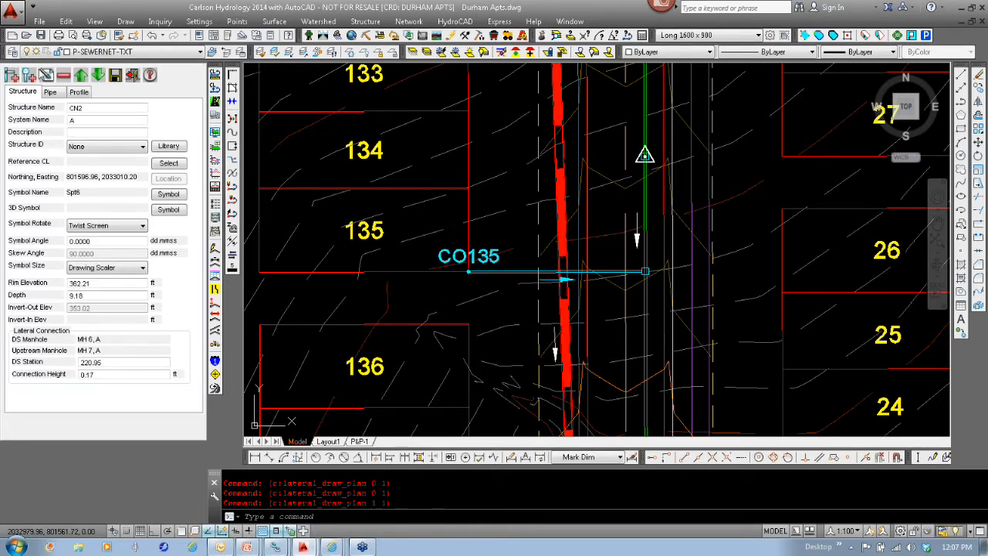
- Add a cleanout at the southwest corner endpoint of lot 27, auto-connect it to CN2, and update the plan view labels
click(30, 74)
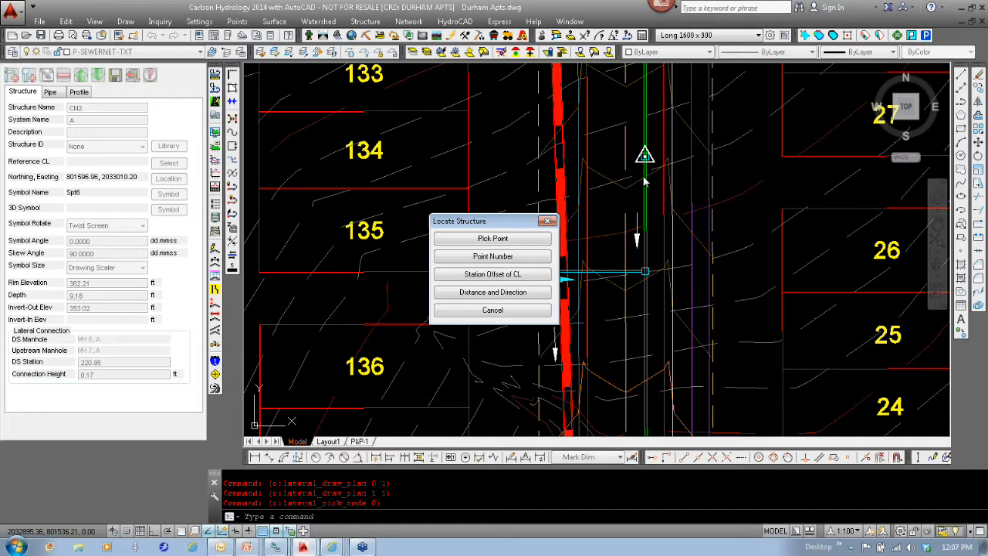
click(492, 239)
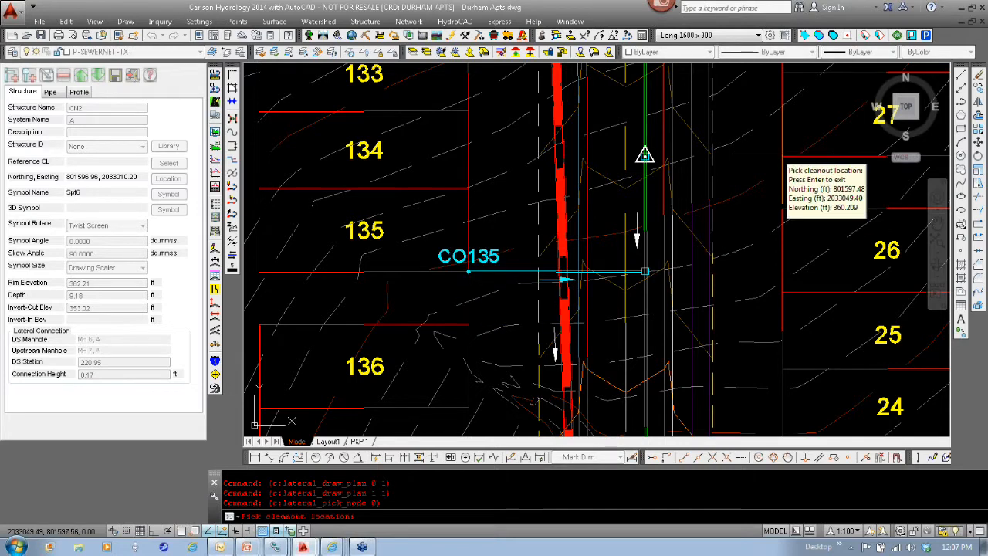
text(end)
key(Return)
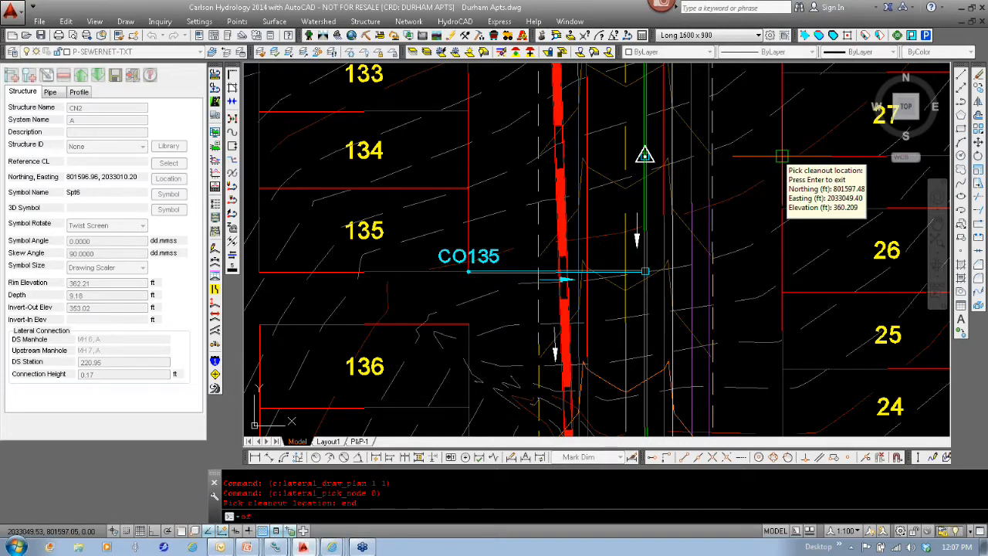
click(644, 272)
click(434, 294)
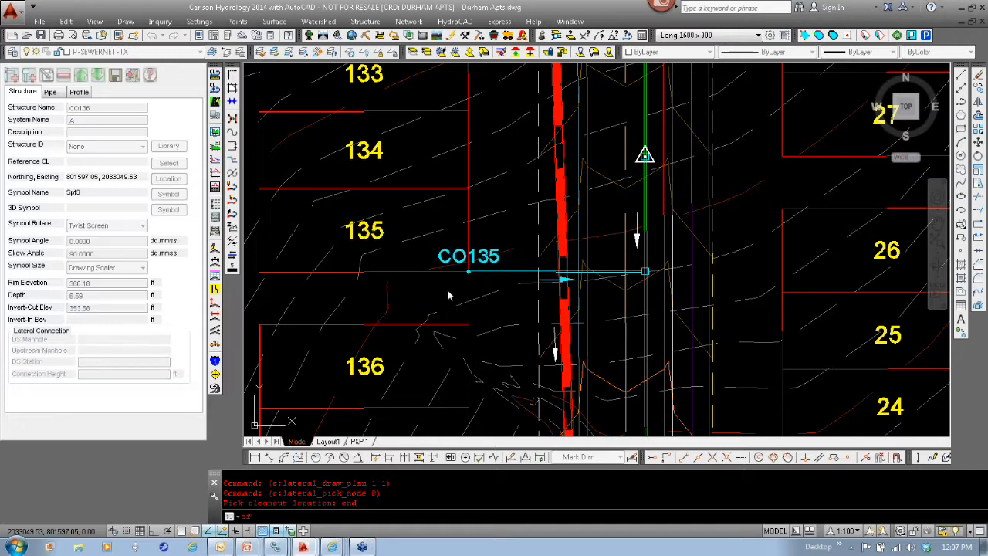
click(483, 297)
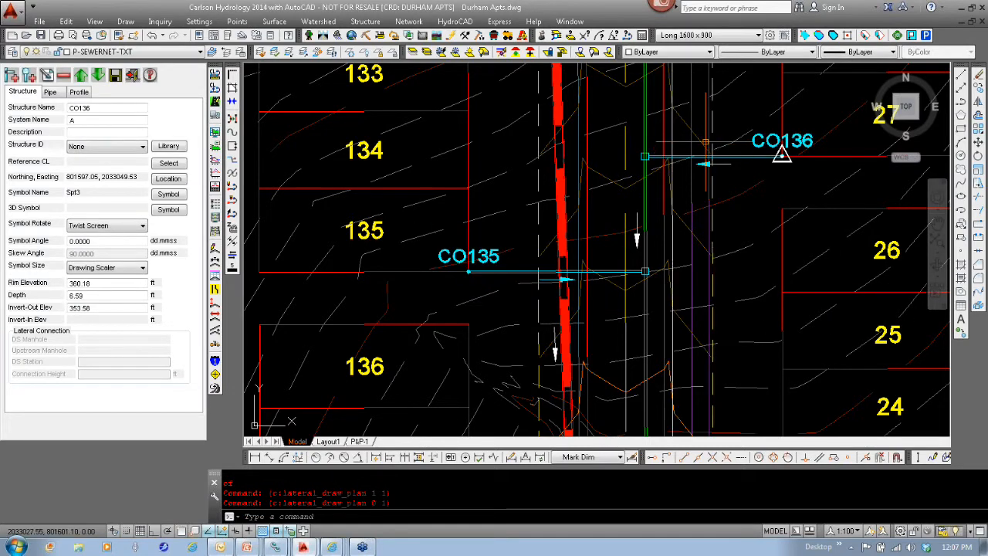
- Rename the new cleanout at lot 27 as CO27, save the lateral and update the sewer network plan view labels
middle_drag(884, 149, 716, 217)
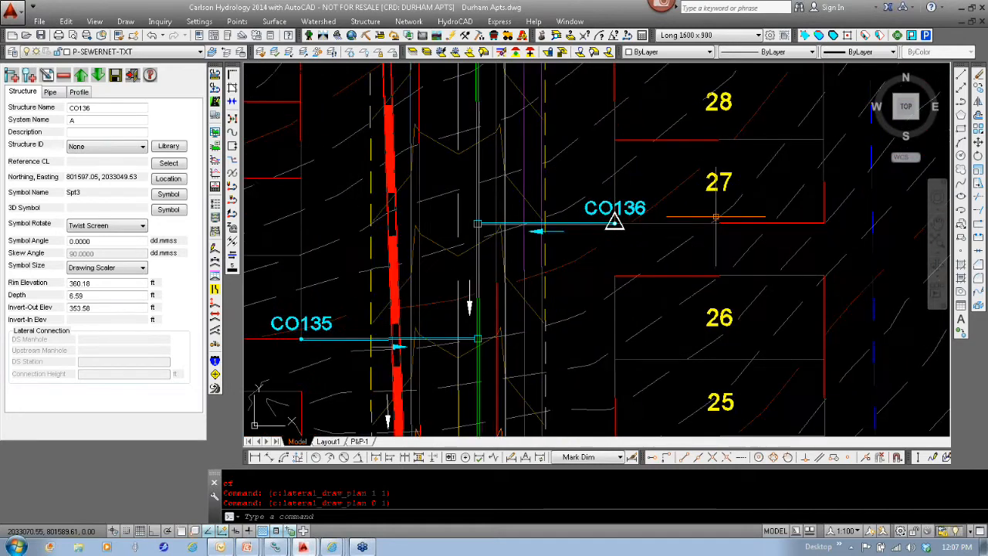
click(112, 107)
drag(113, 107, 80, 107)
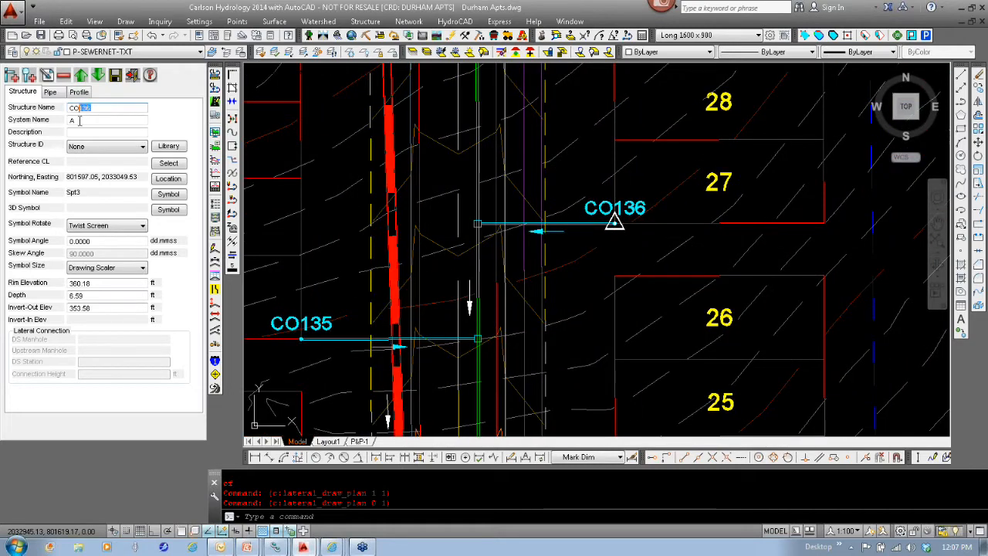
text(27)
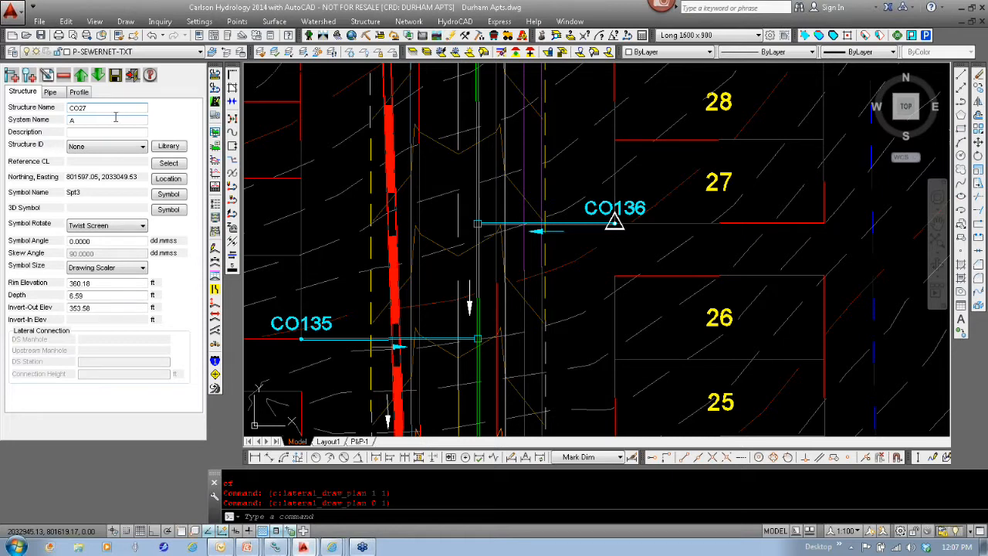
click(116, 75)
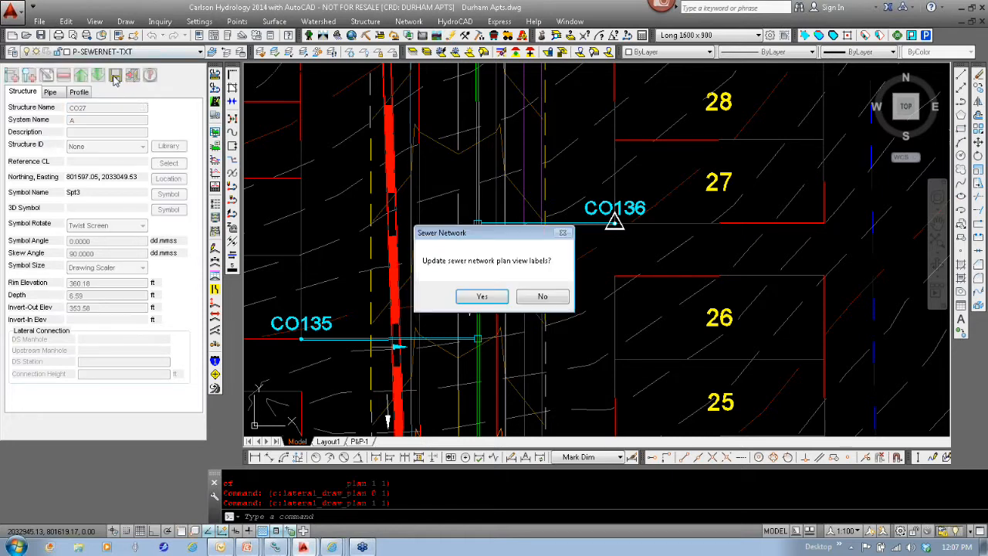
click(481, 298)
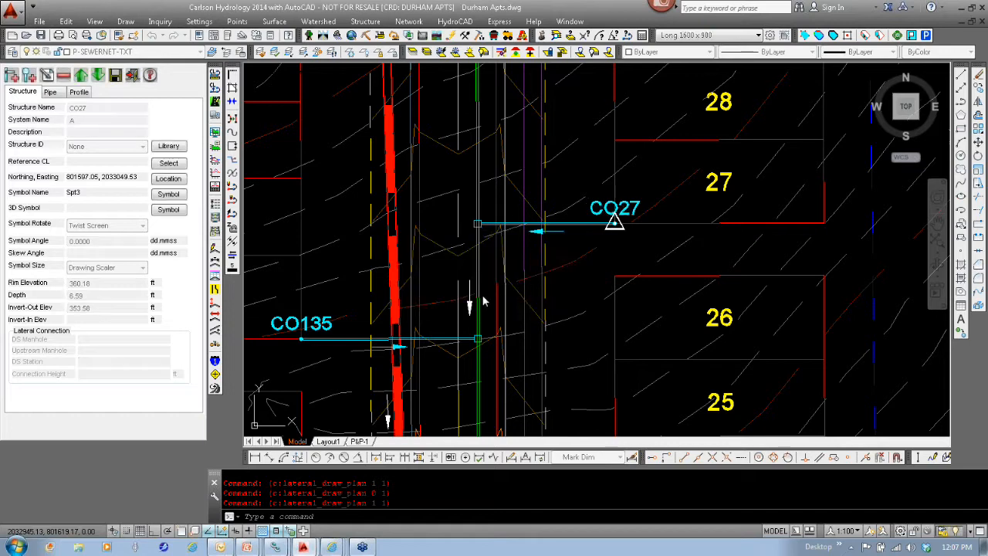
- Review the profile of lot 27's lateral and exit the lateral editor
scroll(541, 260, down, 2)
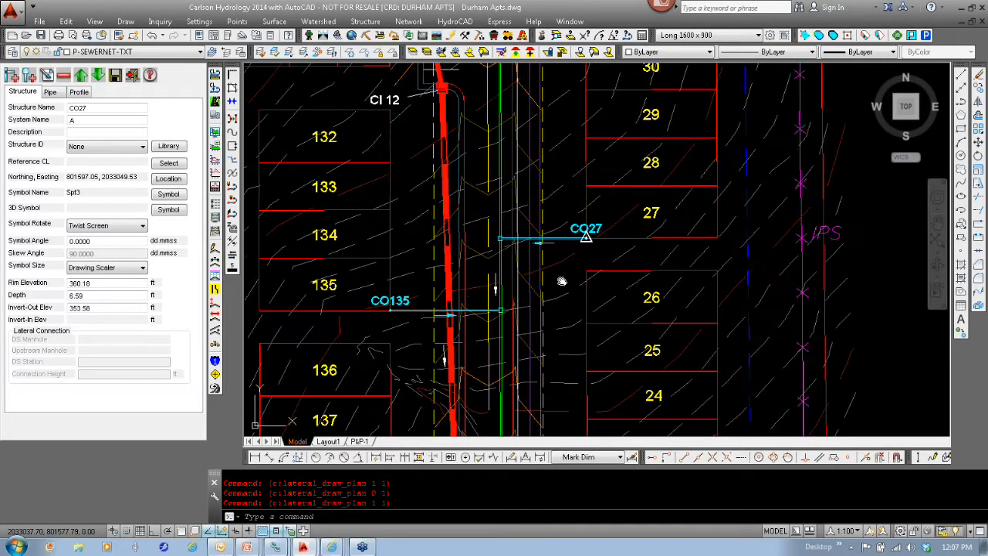
click(80, 93)
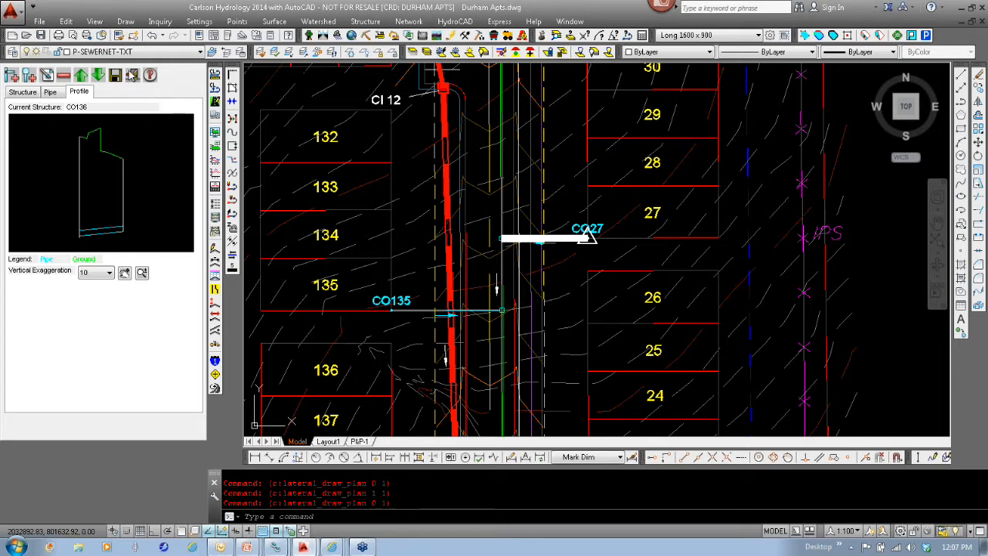
click(132, 75)
middle_drag(570, 223, 556, 269)
- Review the lateral slope, mainline edit, symbol and initial naming options in the Sewer Network Settings, leaving without changes
click(419, 23)
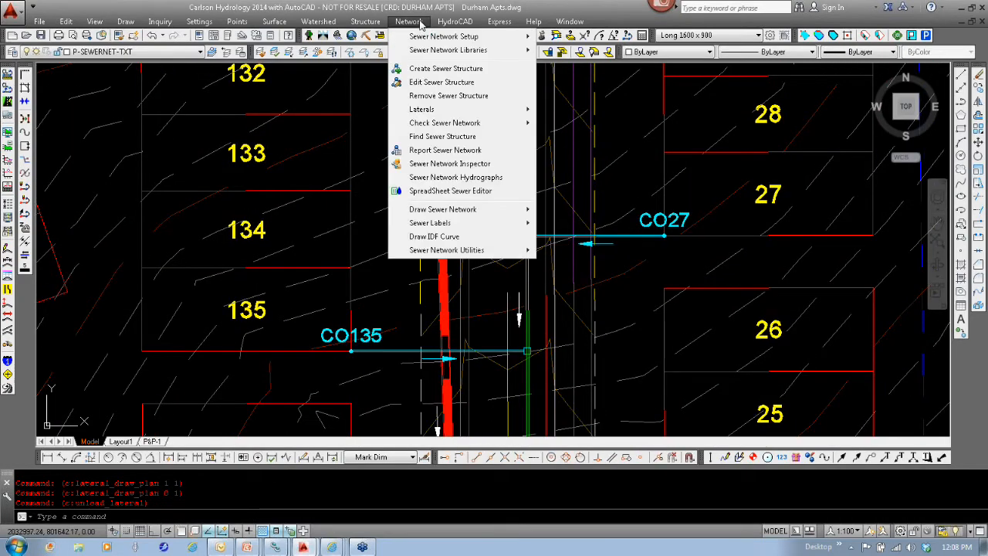
mouse_move(478, 37)
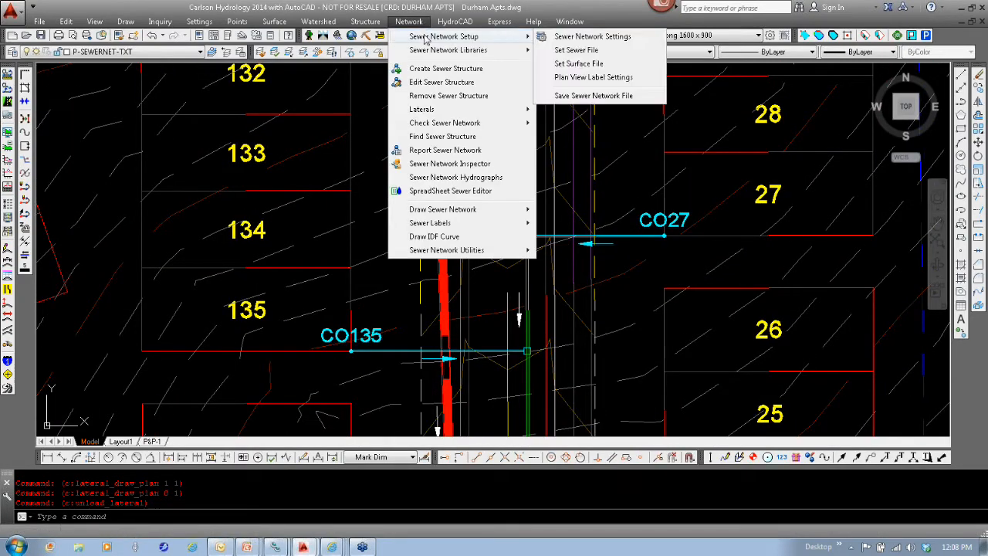
click(589, 36)
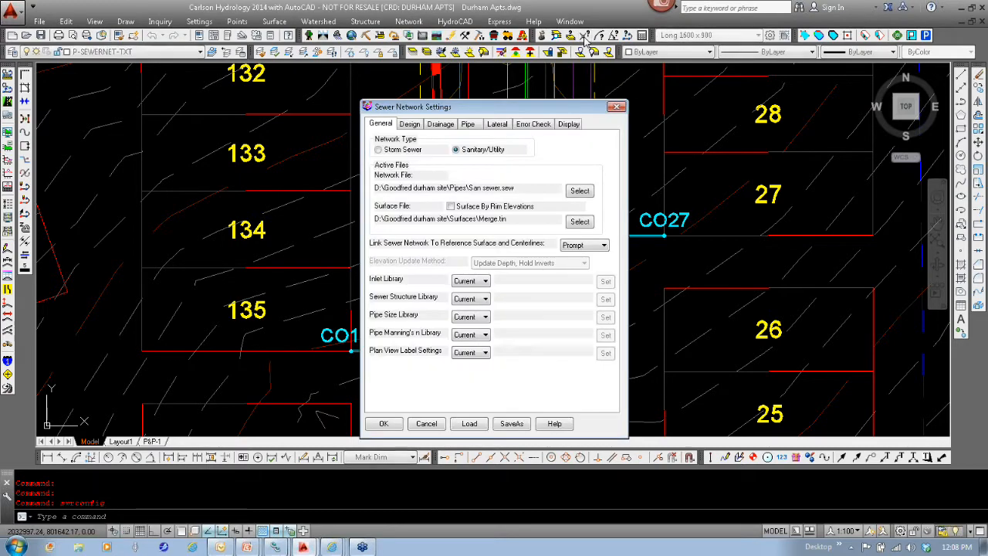
click(498, 125)
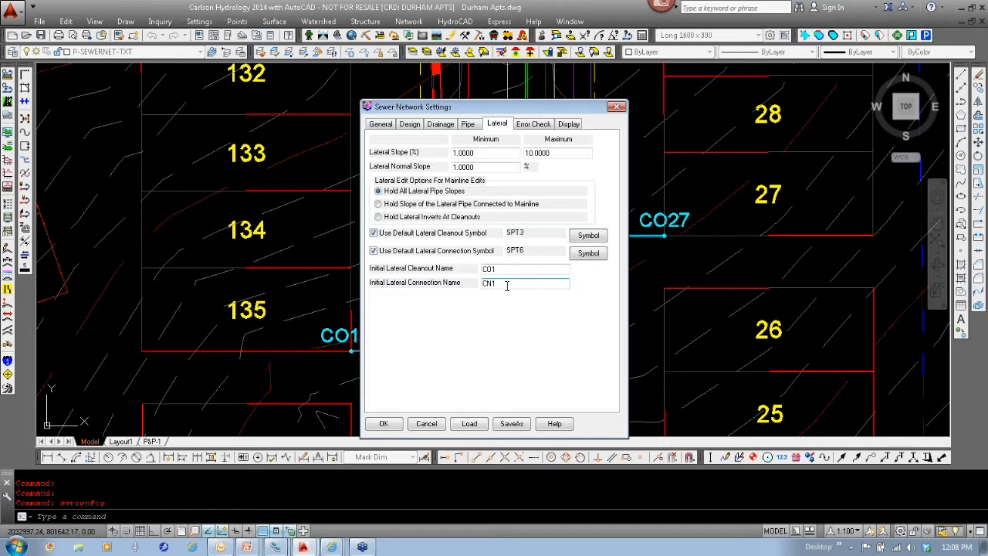
click(426, 425)
- Draw the current sewer network in plan view
click(404, 23)
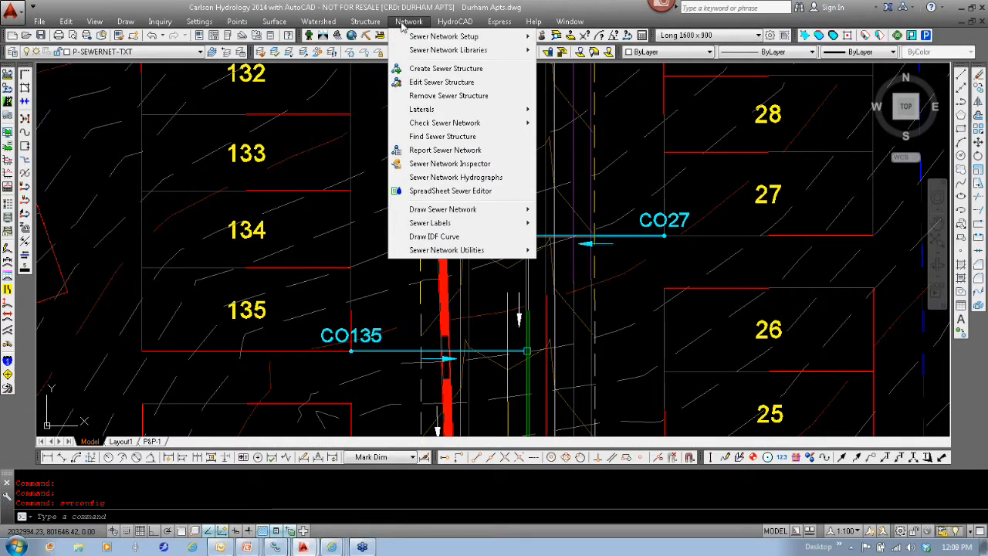
click(812, 31)
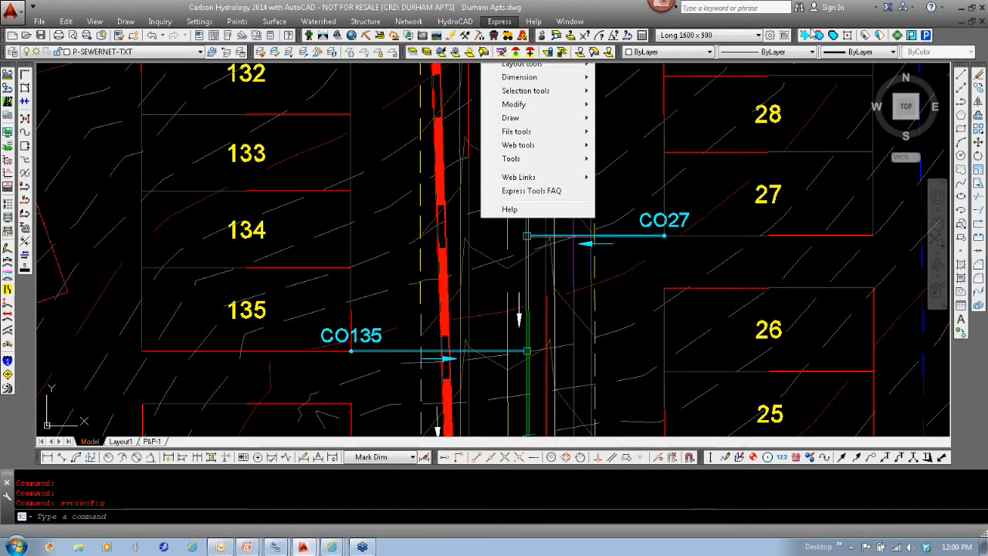
click(407, 22)
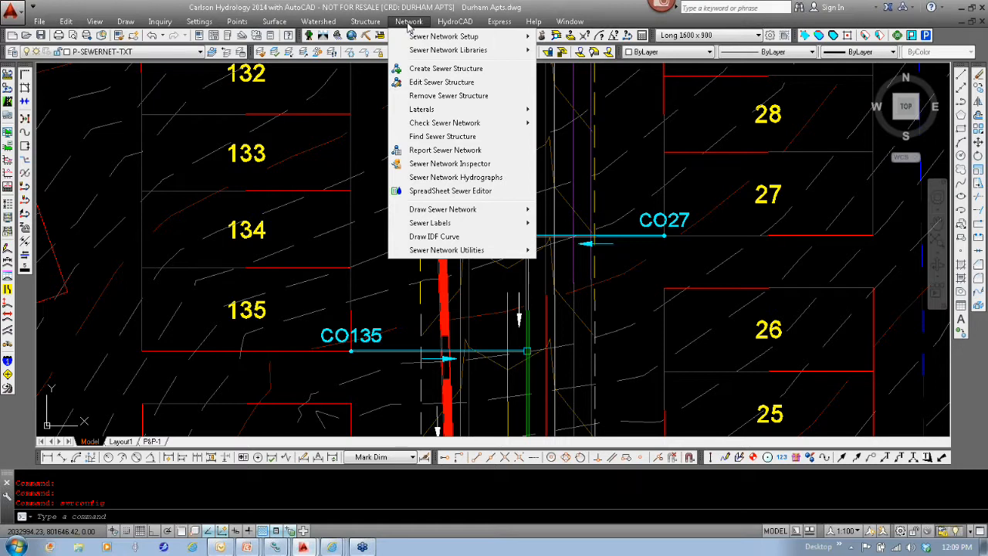
mouse_move(463, 213)
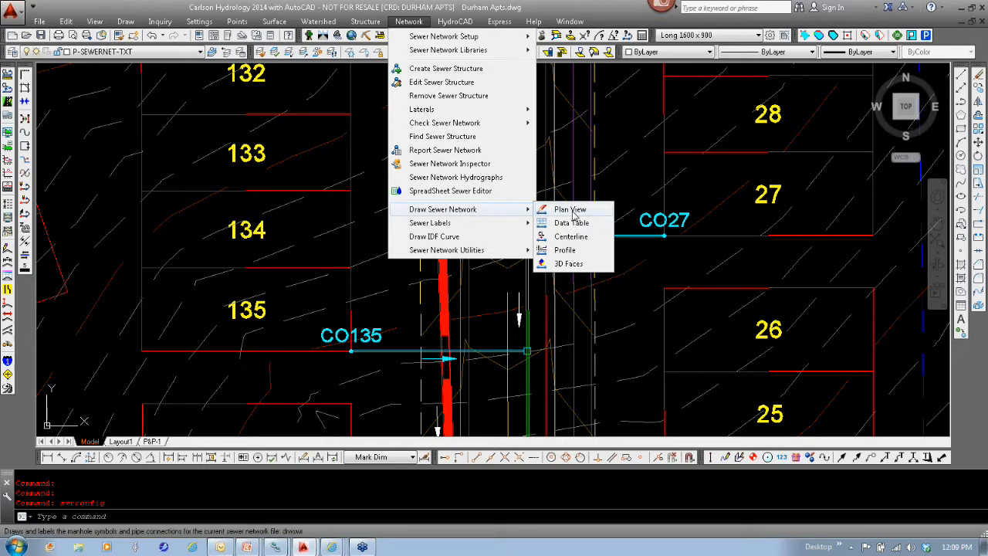
click(569, 209)
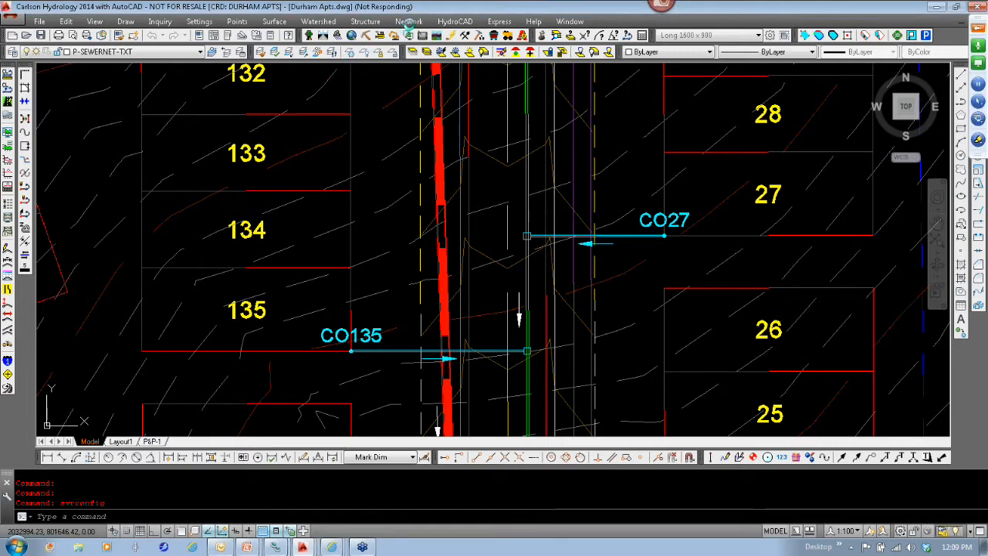
- Examine the lateral label settings for the plan view, including the draw lateral types and connection name labelling, and cancel without changes
click(409, 21)
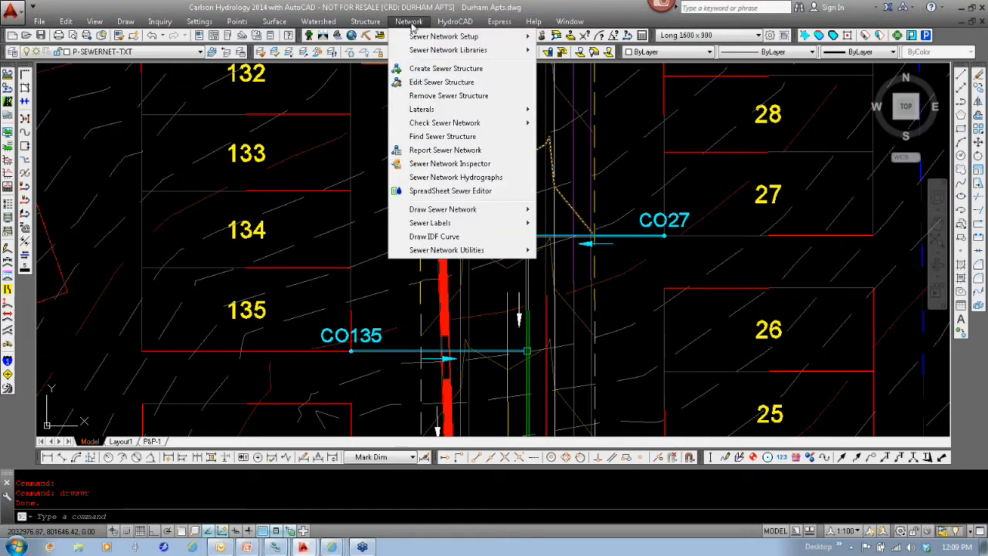
mouse_move(416, 39)
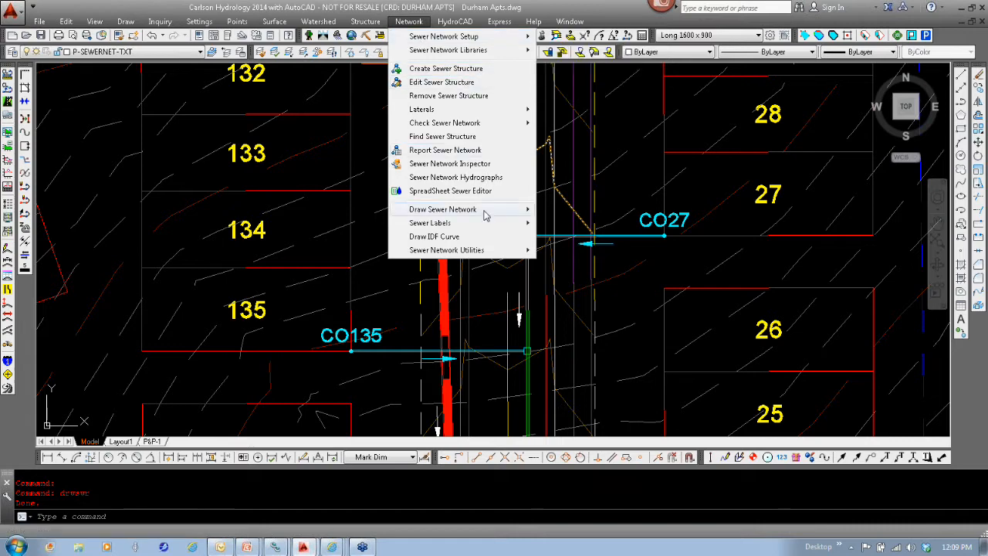
mouse_move(455, 22)
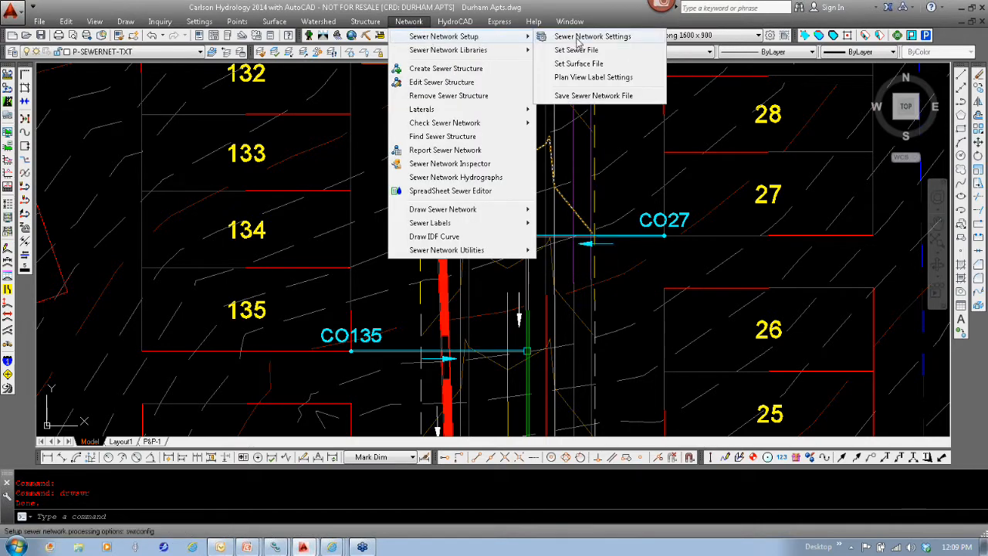
click(594, 77)
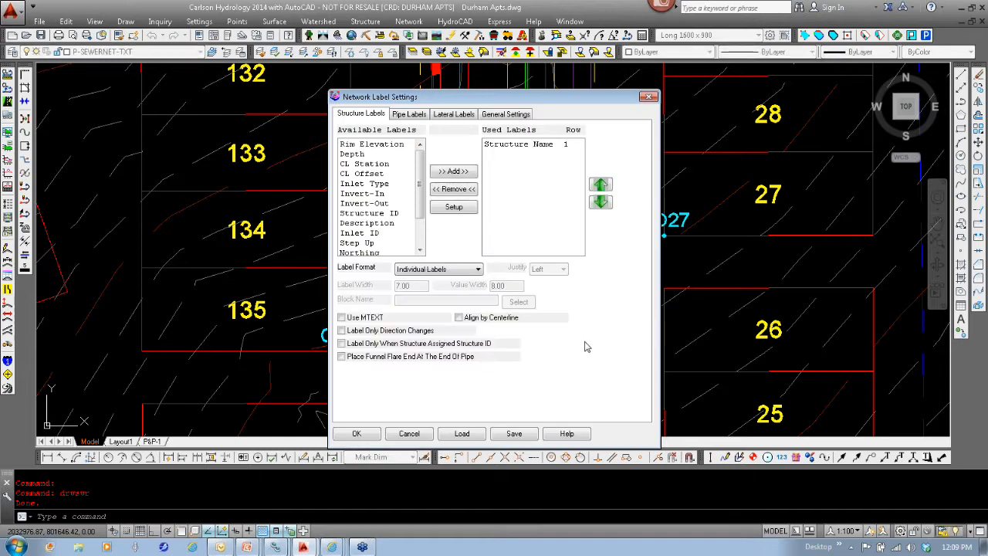
click(457, 116)
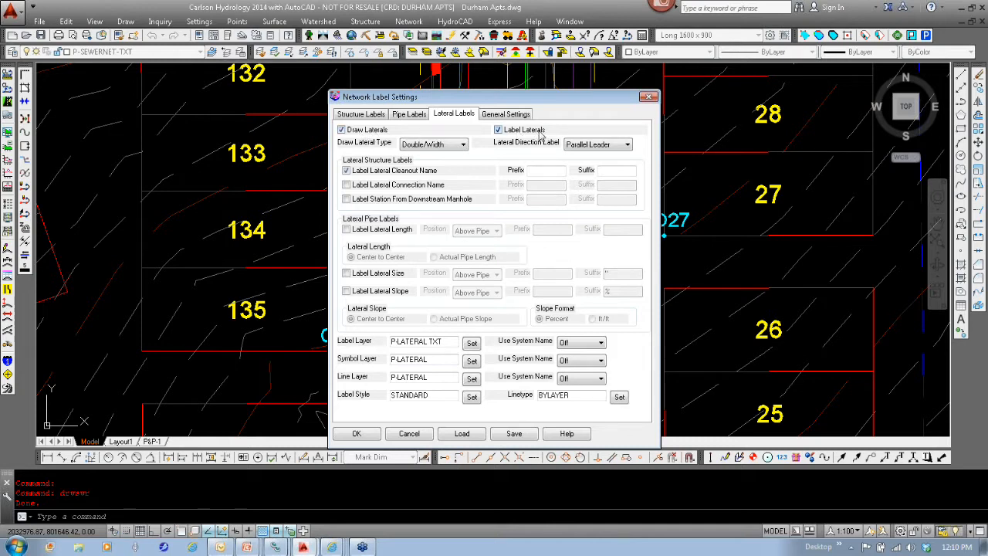
click(463, 146)
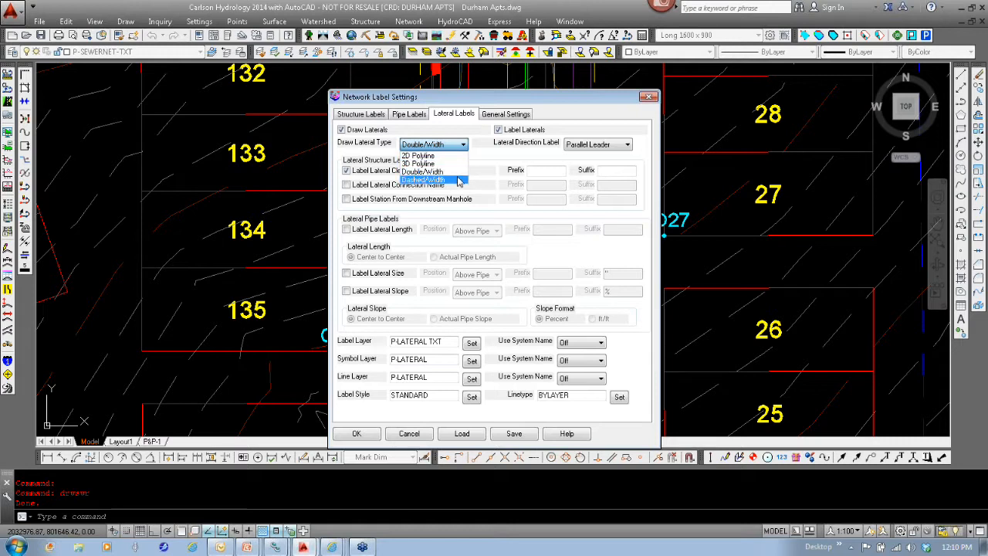
click(477, 148)
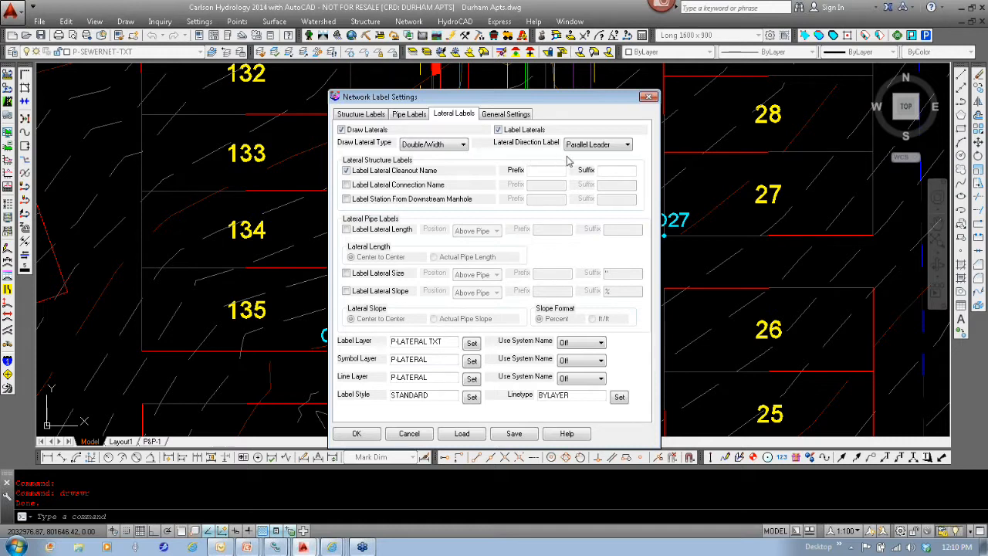
click(345, 185)
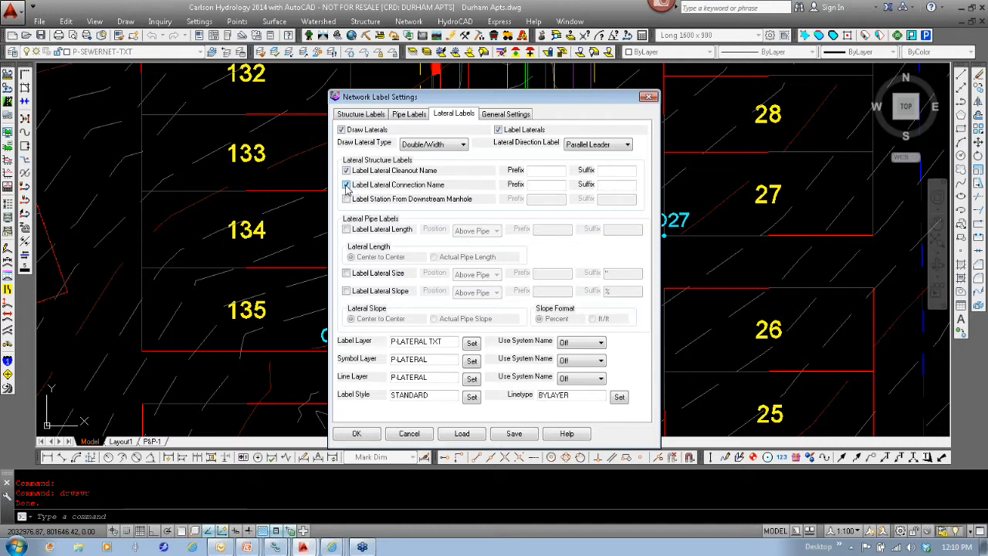
click(345, 185)
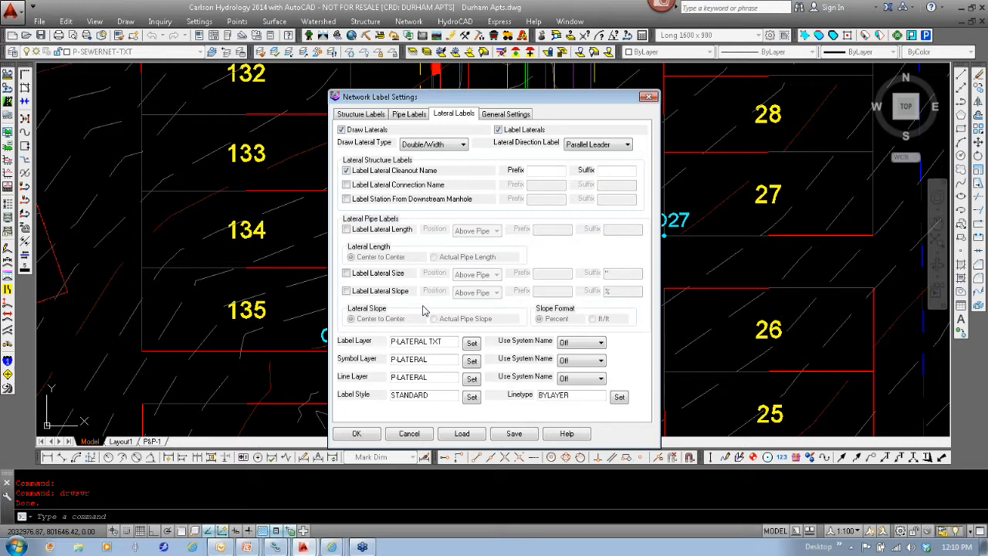
click(411, 436)
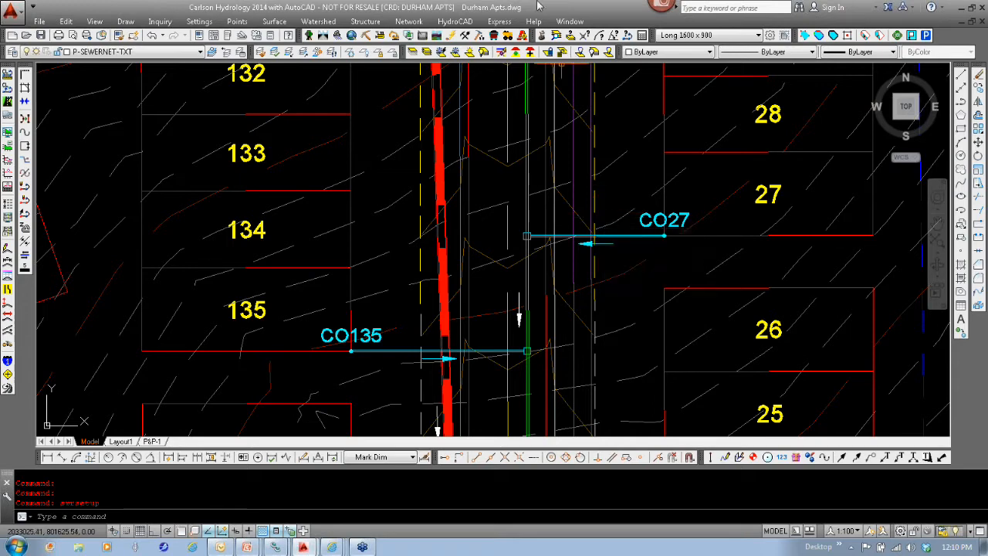
- Open the Spreadsheet Sewer Editor and examine the profile of the MH 22, A pipe line, including the lateral connections between MH 6 and MH 7
click(408, 21)
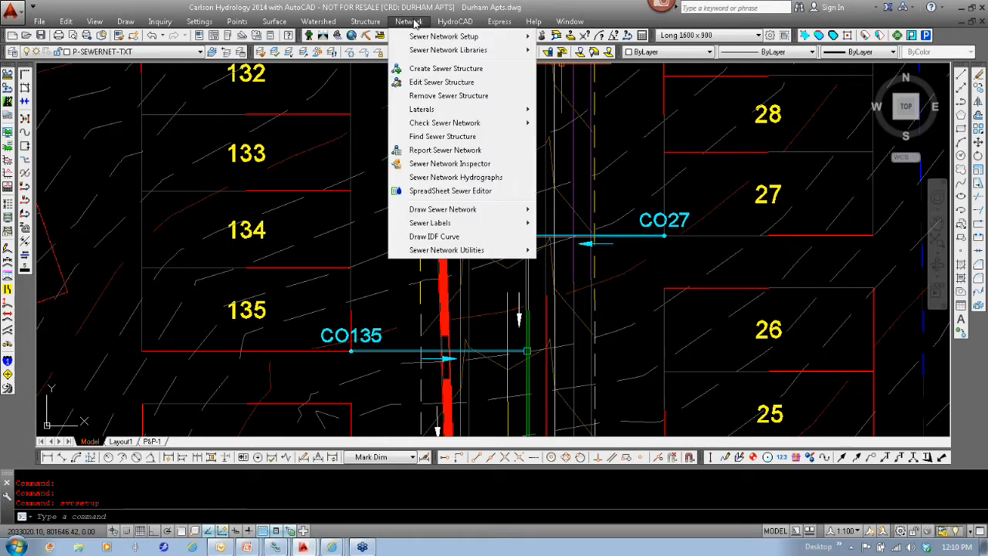
click(451, 190)
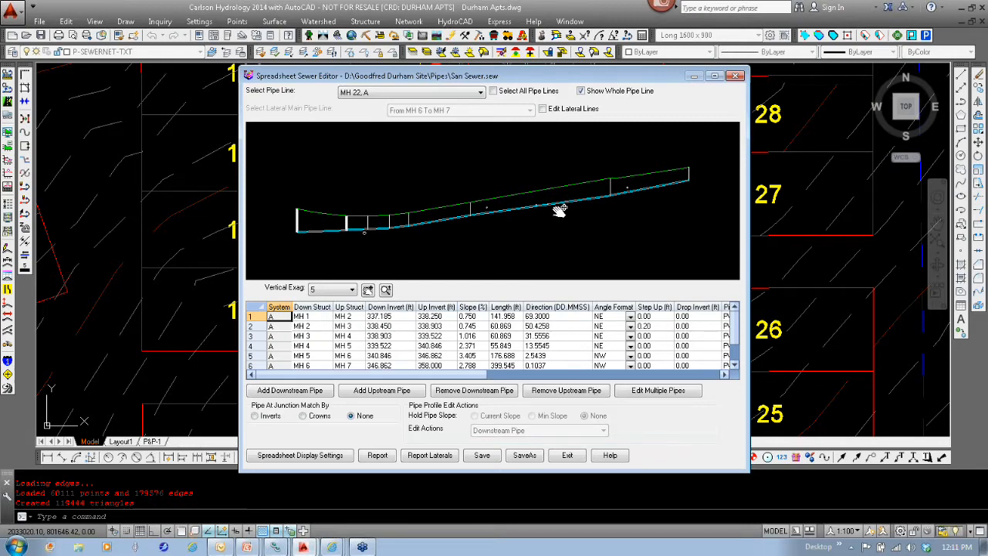
scroll(557, 211, up, 2)
scroll(532, 207, up, 3)
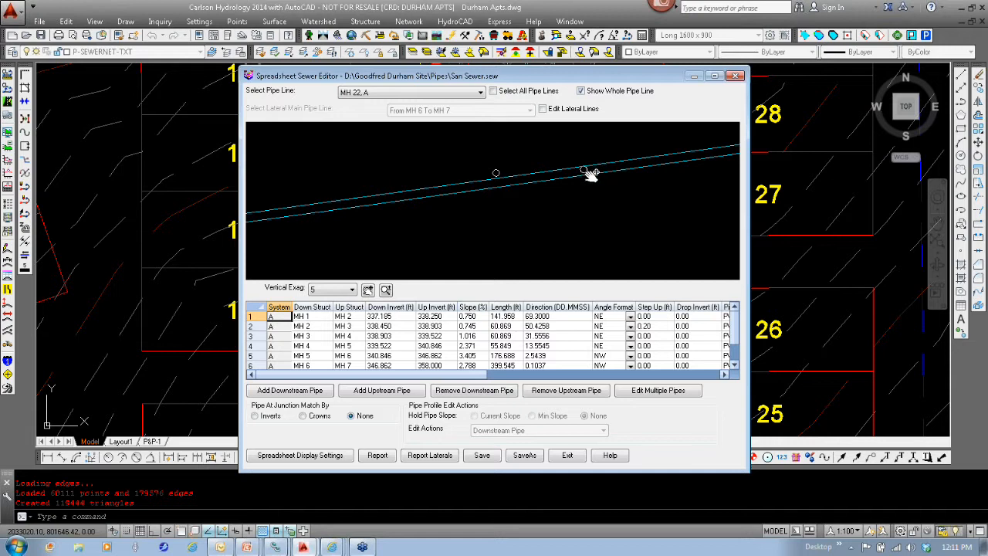
scroll(591, 173, up, 2)
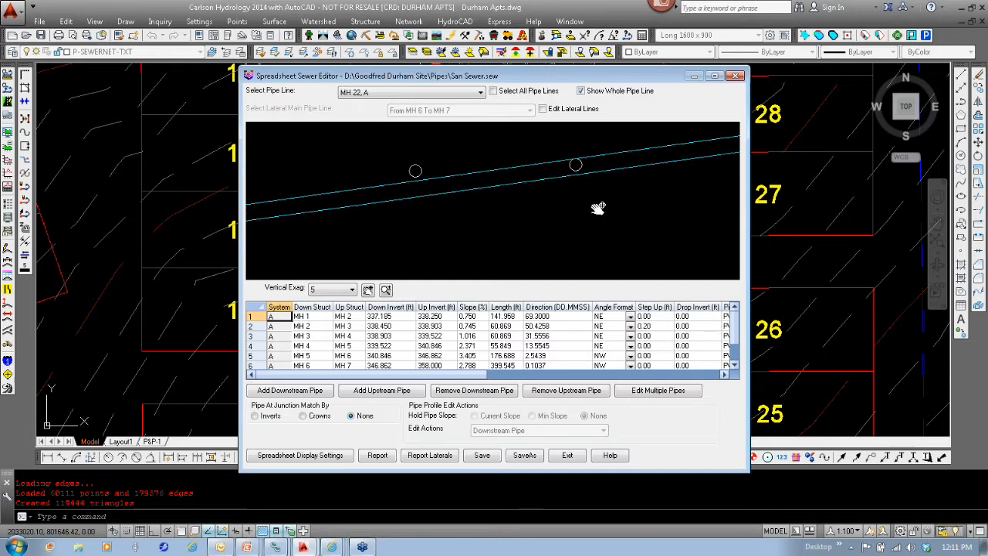
scroll(598, 207, down, 7)
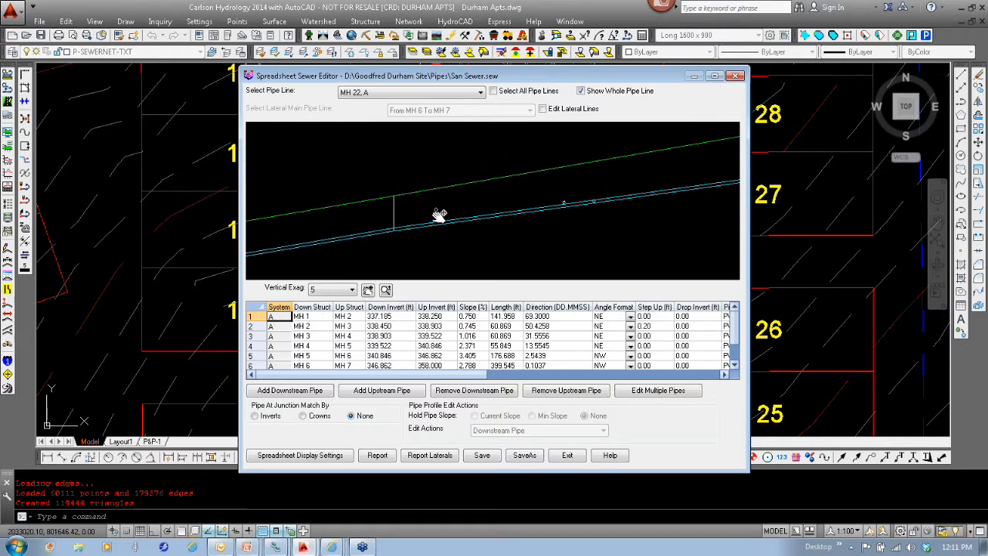
scroll(632, 213, down, 3)
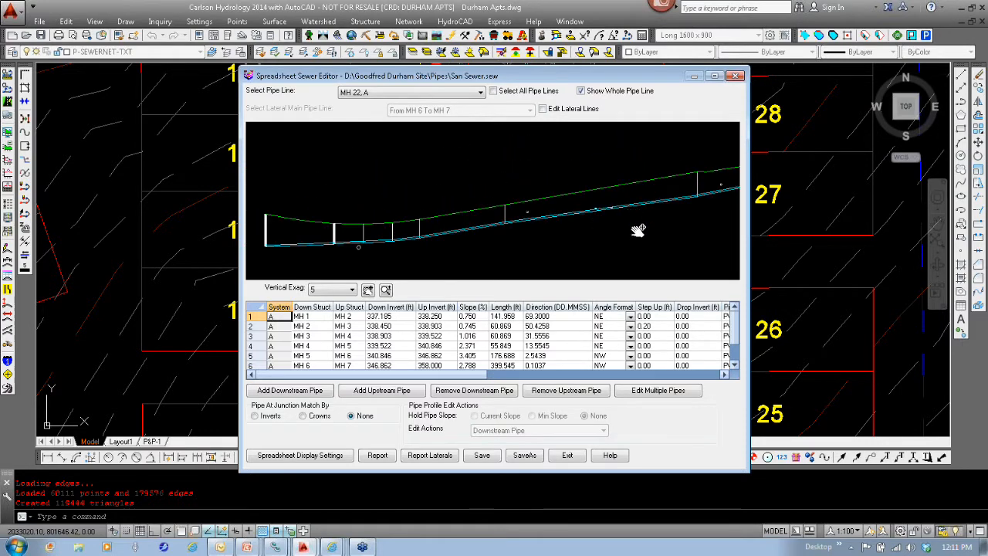
drag(638, 231, 606, 211)
scroll(607, 211, down, 2)
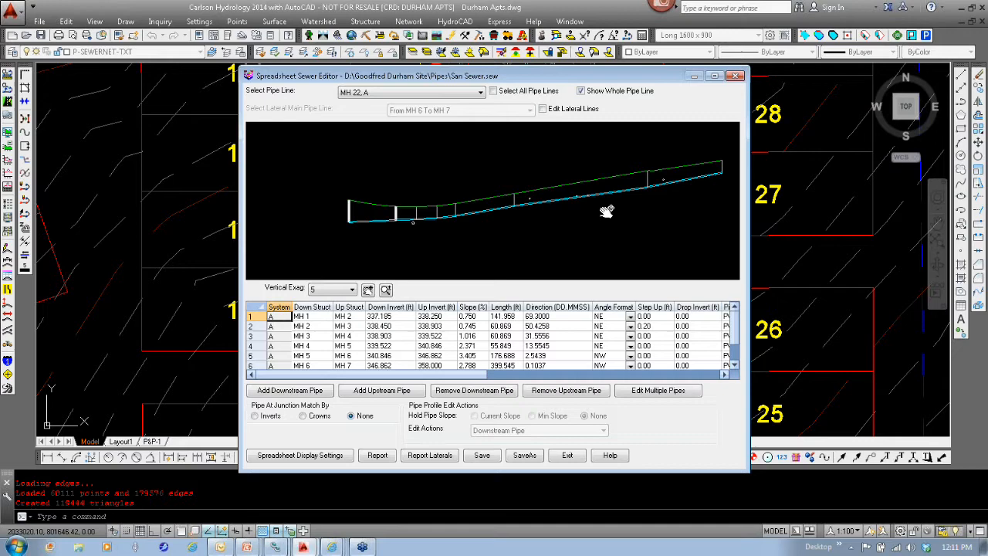
- Enable lateral line editing for the MH 6 to MH 7 main and display lateral L2's profile
click(542, 109)
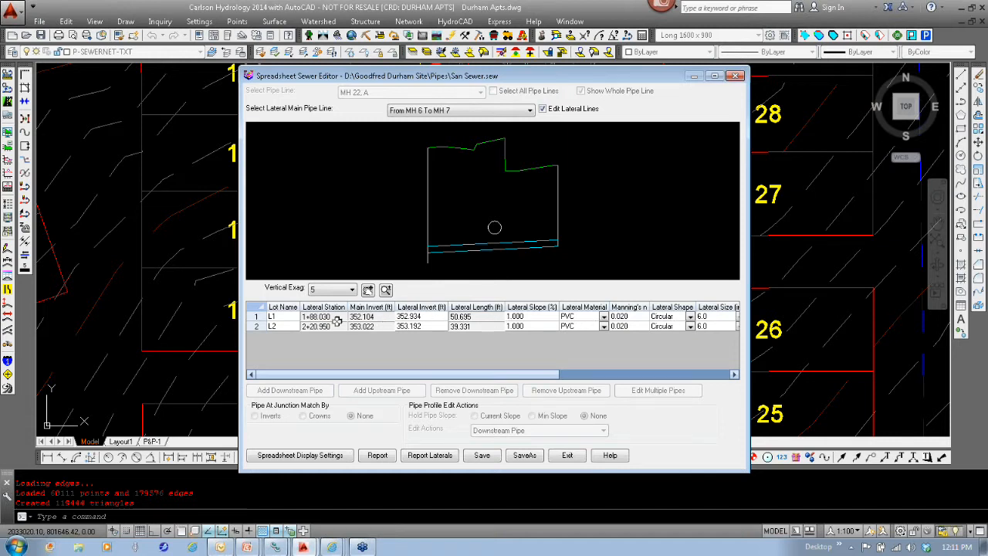
click(283, 327)
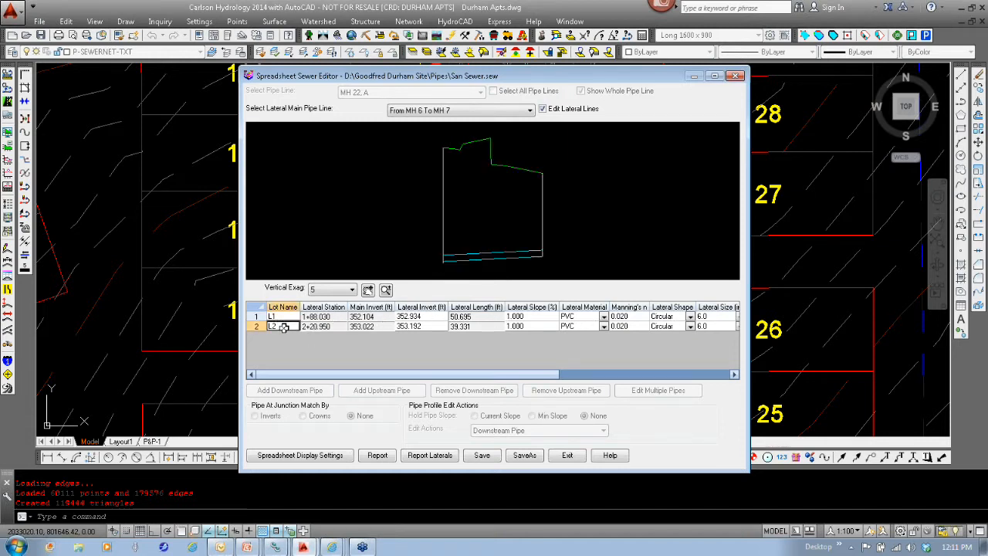
- Compare the profiles of laterals L1 and L2 on the MH 6 to MH 7 main, and exit the Spreadsheet Sewer Editor
key(Up)
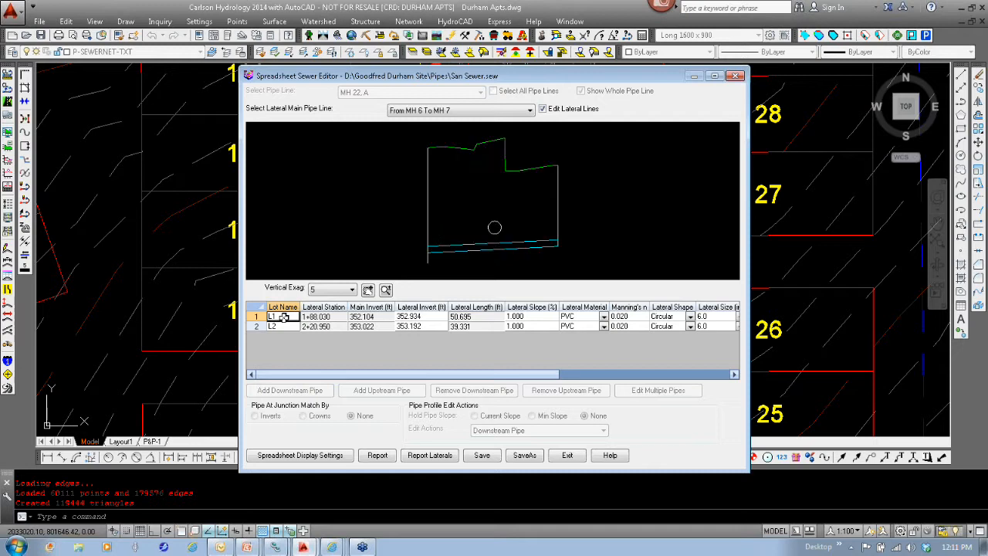
click(285, 327)
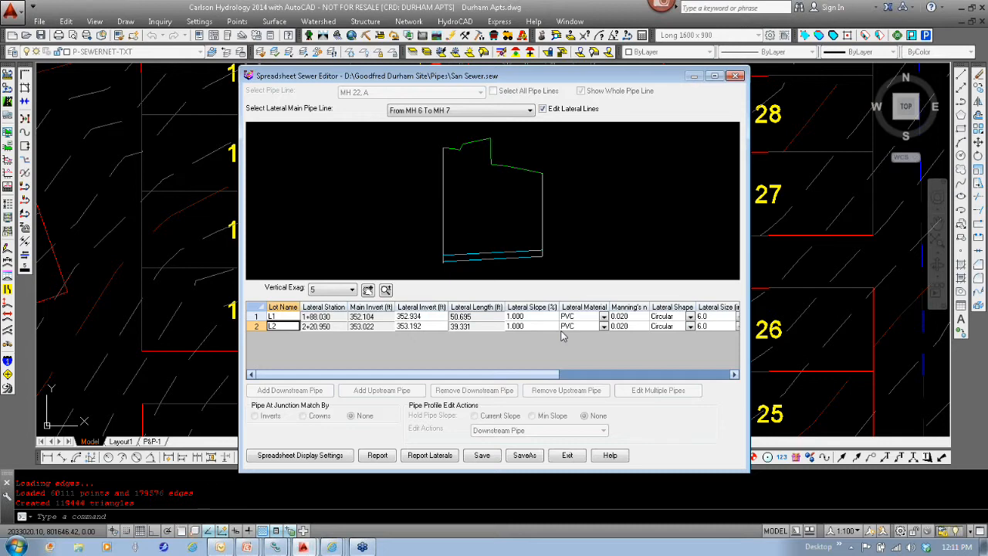
click(567, 455)
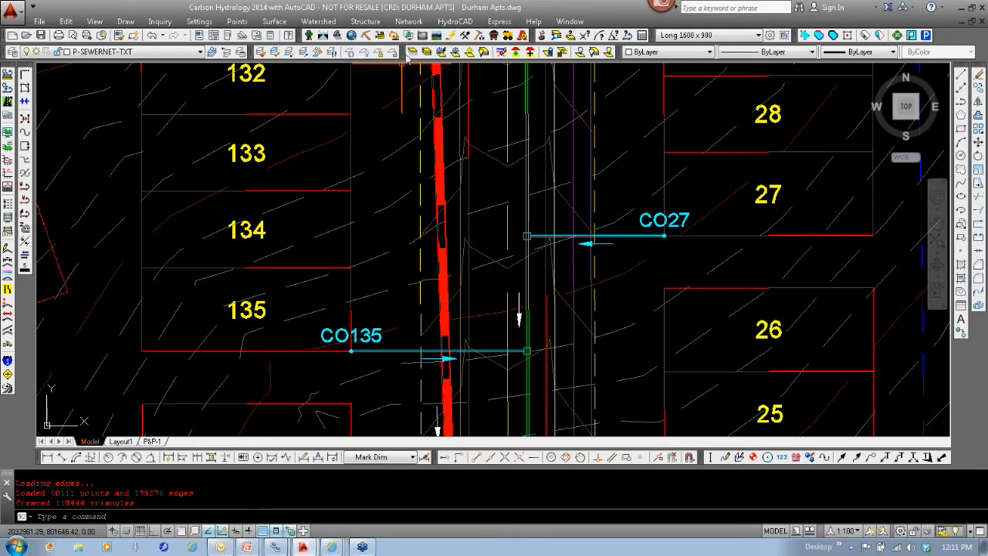
- Open the sewer network lateral report for all main lines, examine the available lateral data fields in the report formatter, and close the report
click(408, 21)
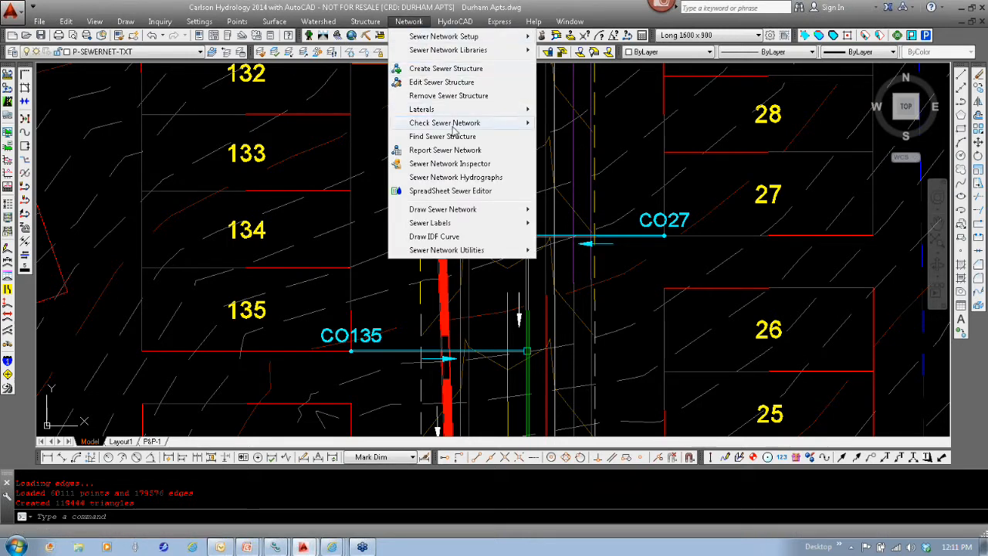
mouse_move(454, 131)
click(460, 152)
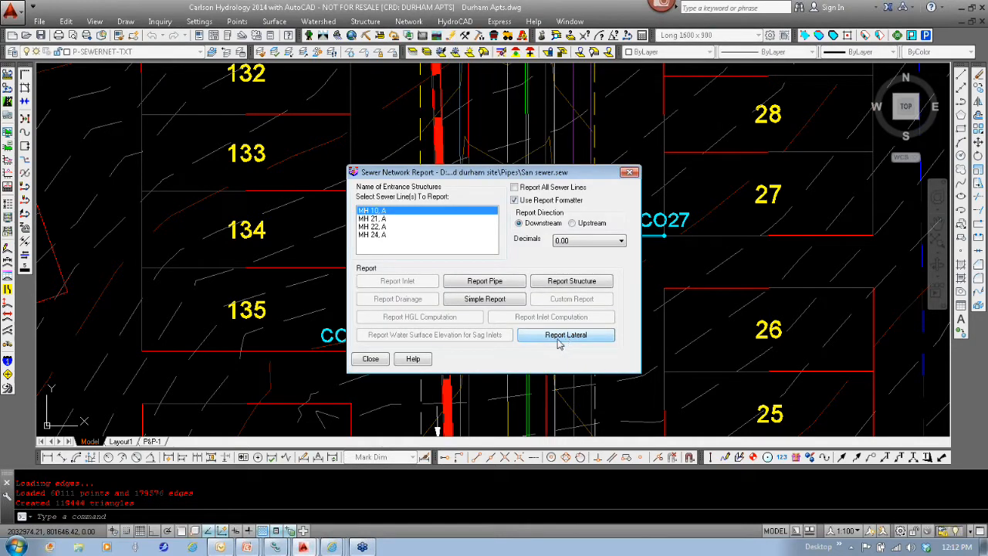
click(571, 342)
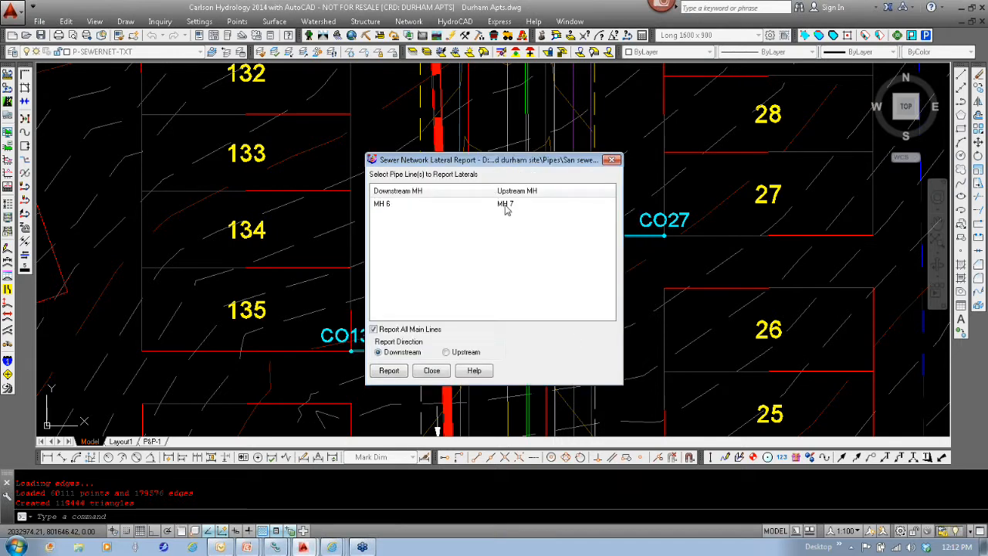
click(389, 370)
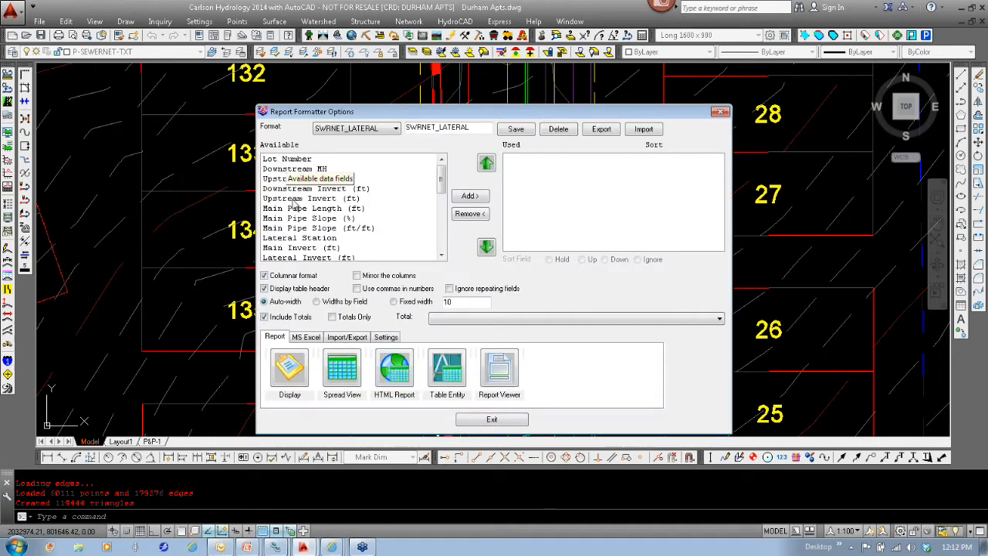
mouse_move(438, 185)
mouse_down()
mouse_move(446, 244)
mouse_move(445, 185)
mouse_up()
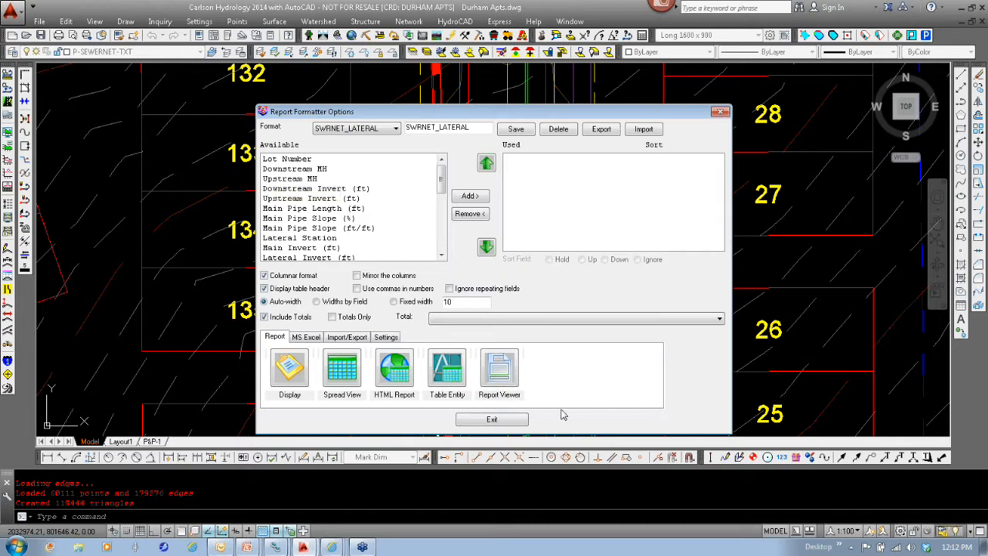
click(511, 421)
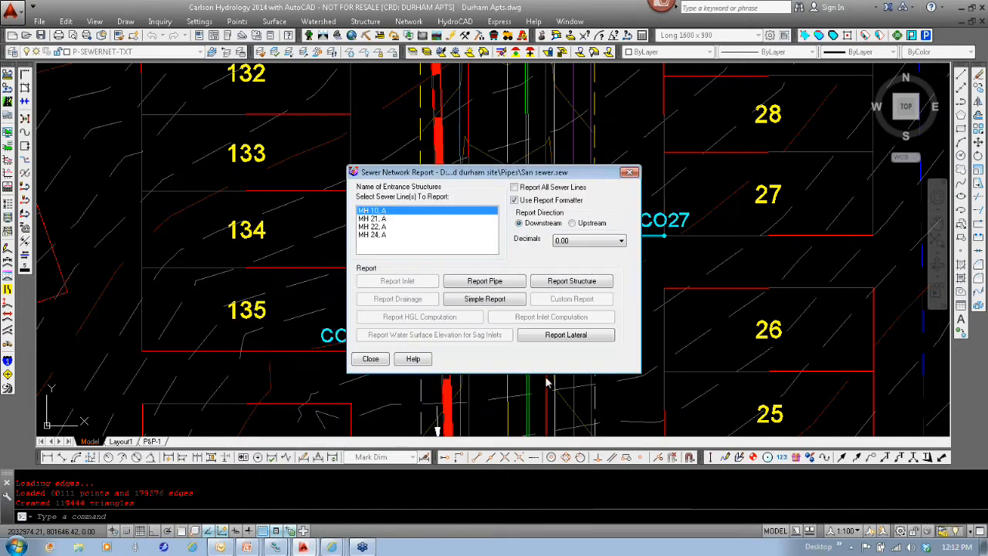
click(371, 360)
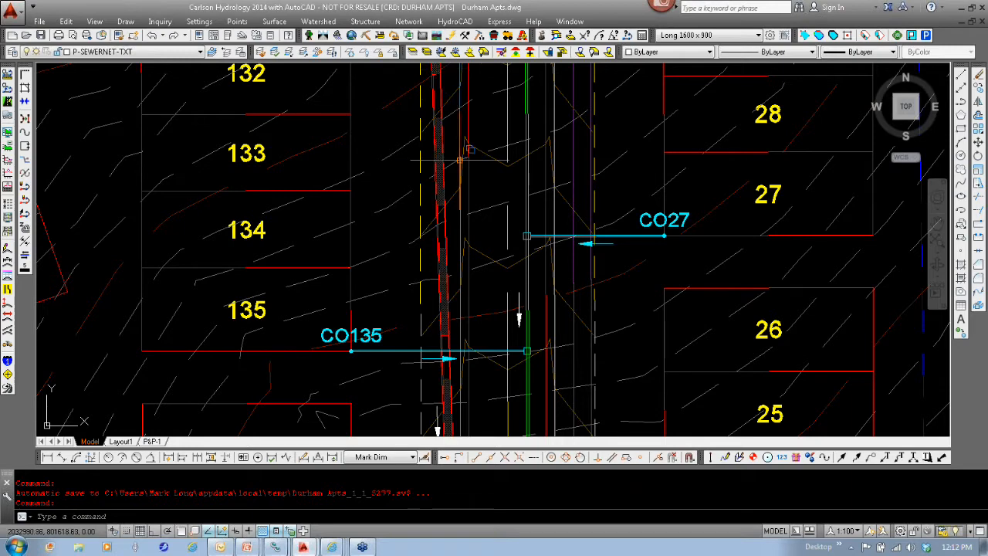
- Create a sewer structure just north of the MH 9 to MH 10 pipe, route the pipe through it, and update the plan view labels
middle_drag(511, 162, 549, 431)
scroll(520, 230, down, 3)
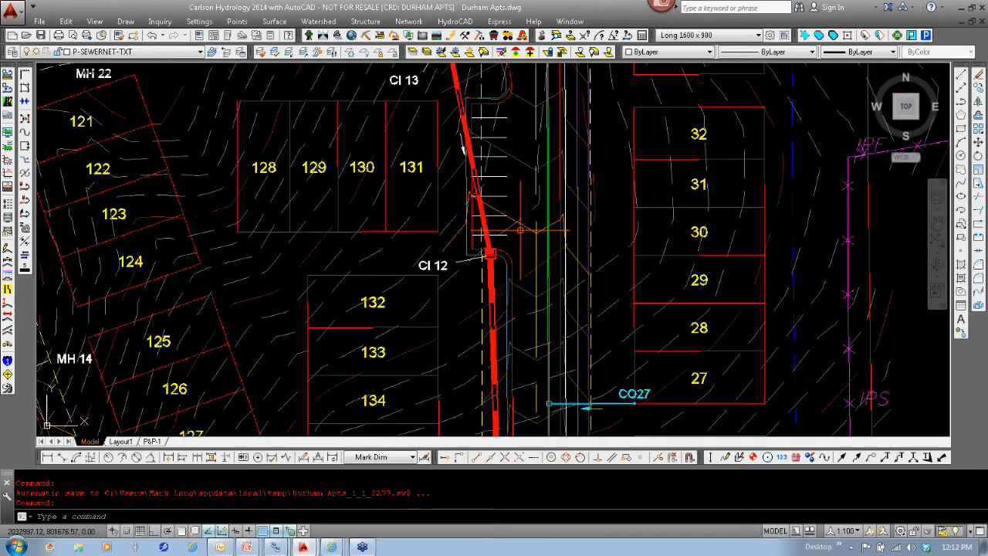
middle_drag(505, 155, 521, 421)
scroll(509, 251, up, 8)
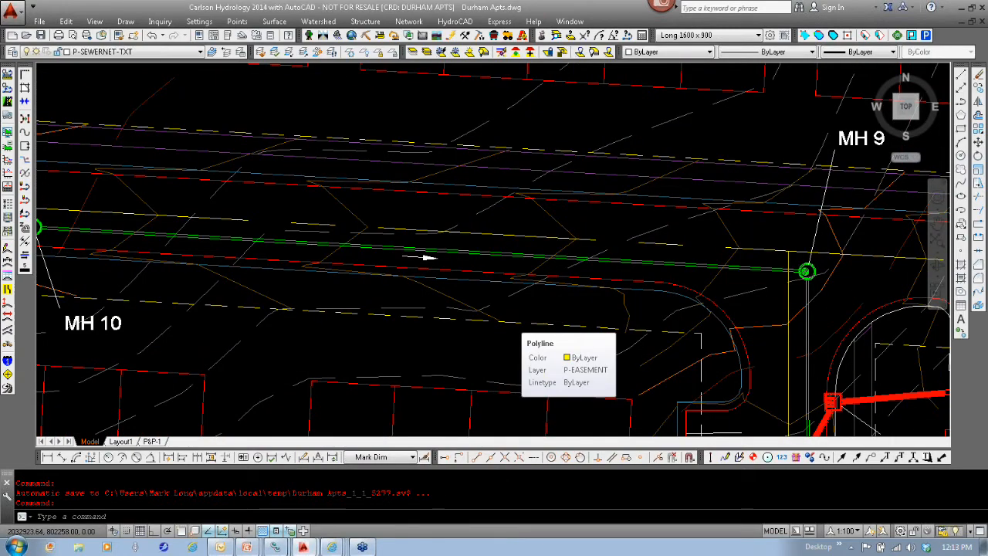
scroll(523, 315, down, 3)
click(416, 22)
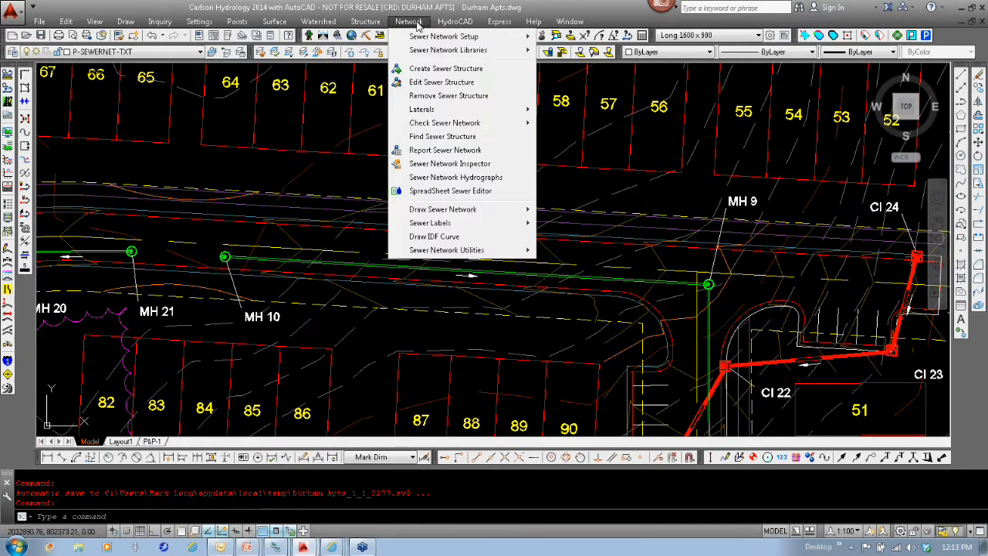
click(435, 70)
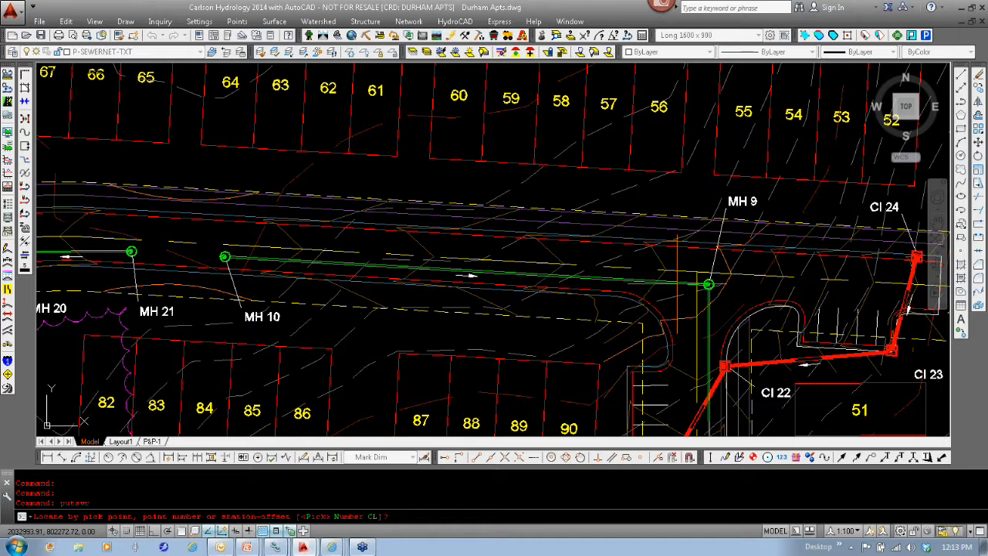
key(Return)
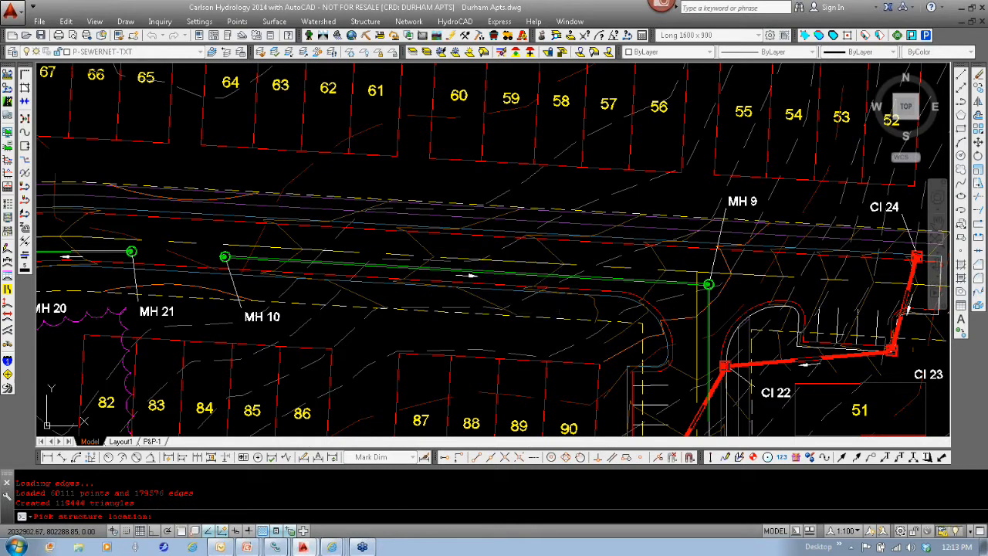
click(483, 255)
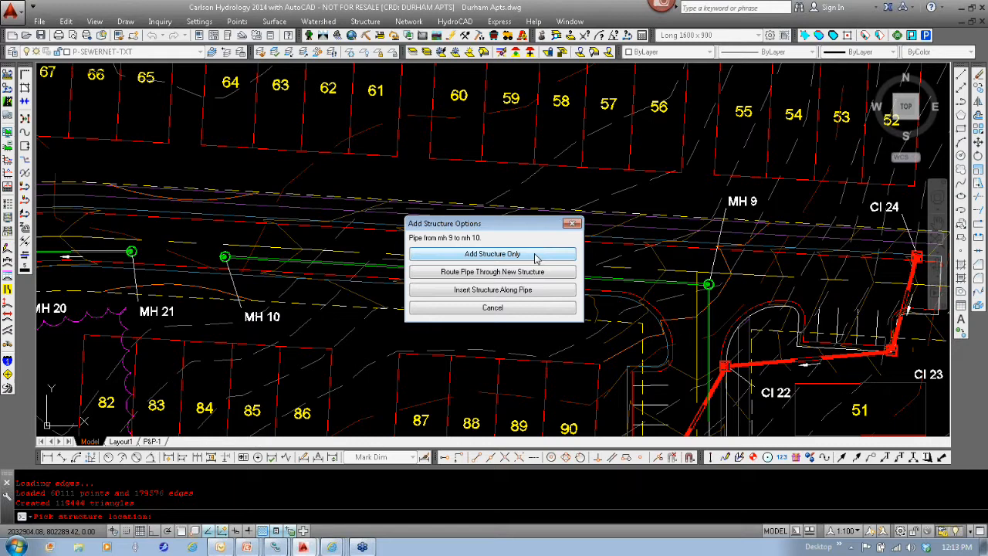
click(498, 275)
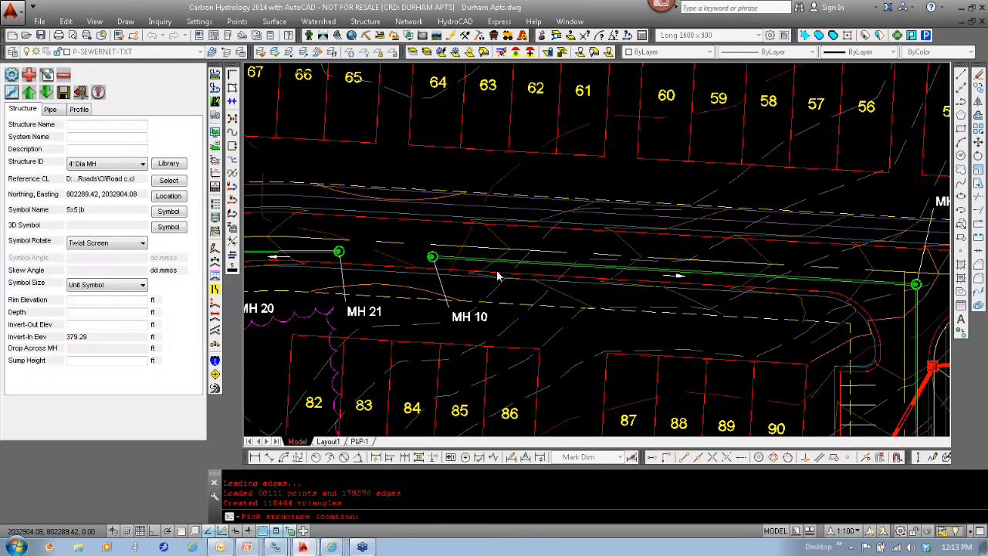
click(497, 277)
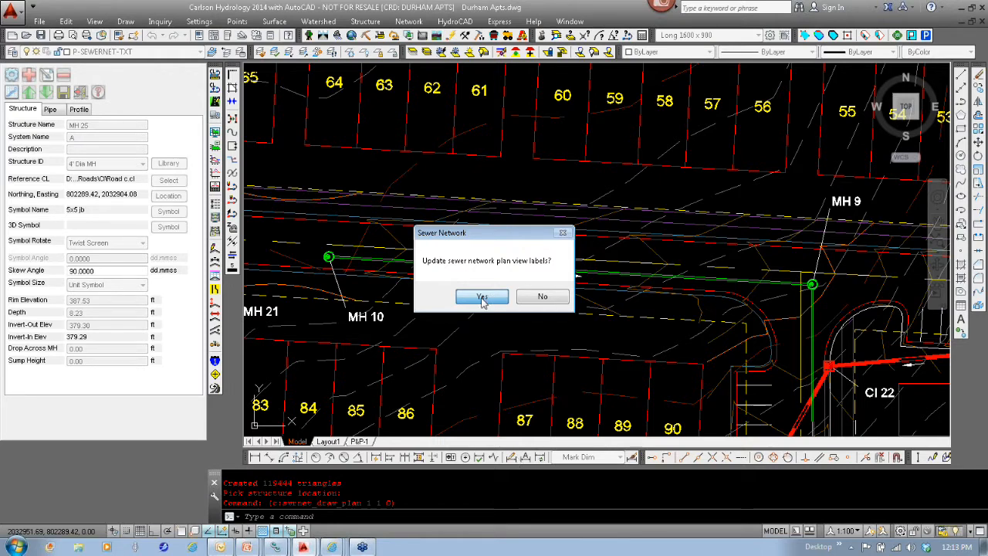
click(480, 298)
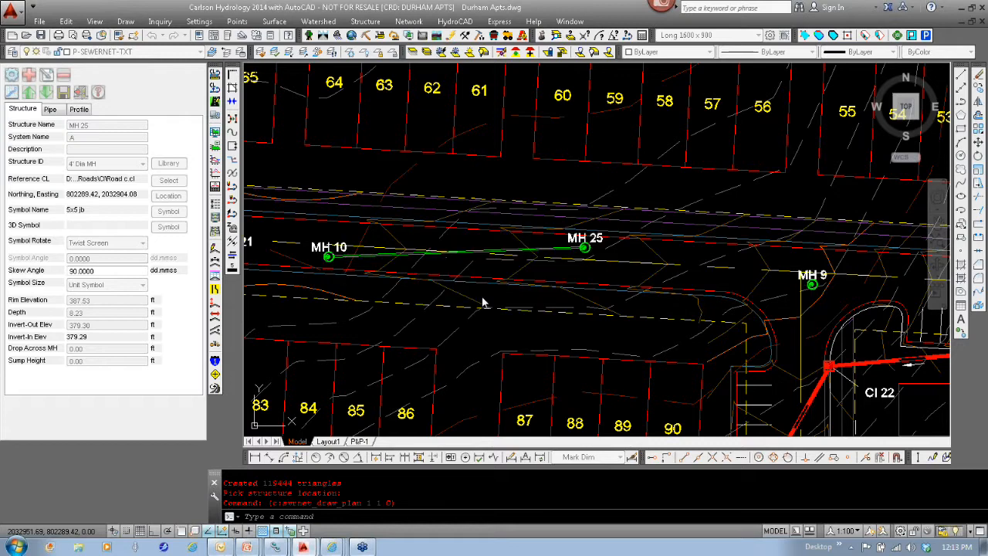
click(522, 294)
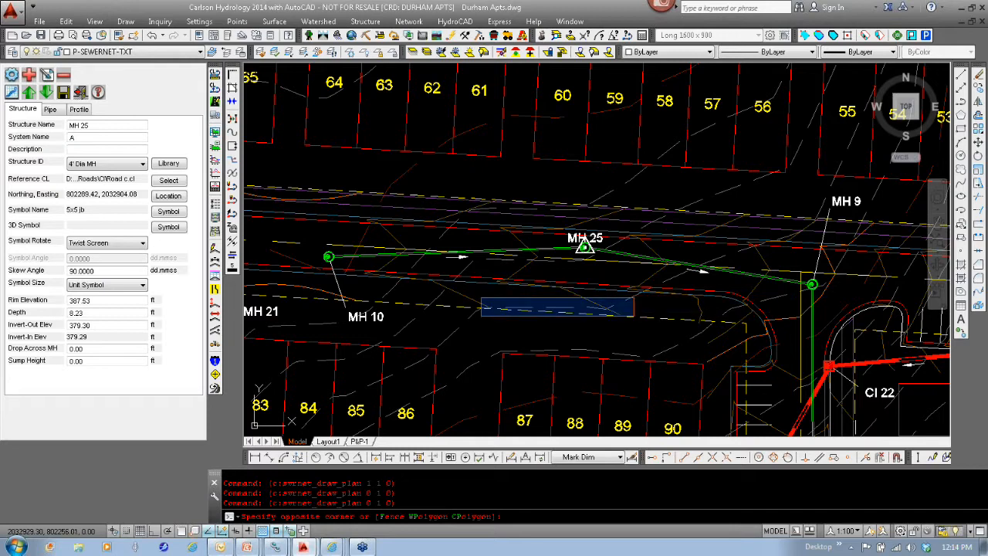
key(Escape)
- Add a standalone structure between CI 24 and CI 23 with Add Structure Only, decline auto-connection to MH 9, and update the plan view labels
middle_drag(703, 301, 525, 315)
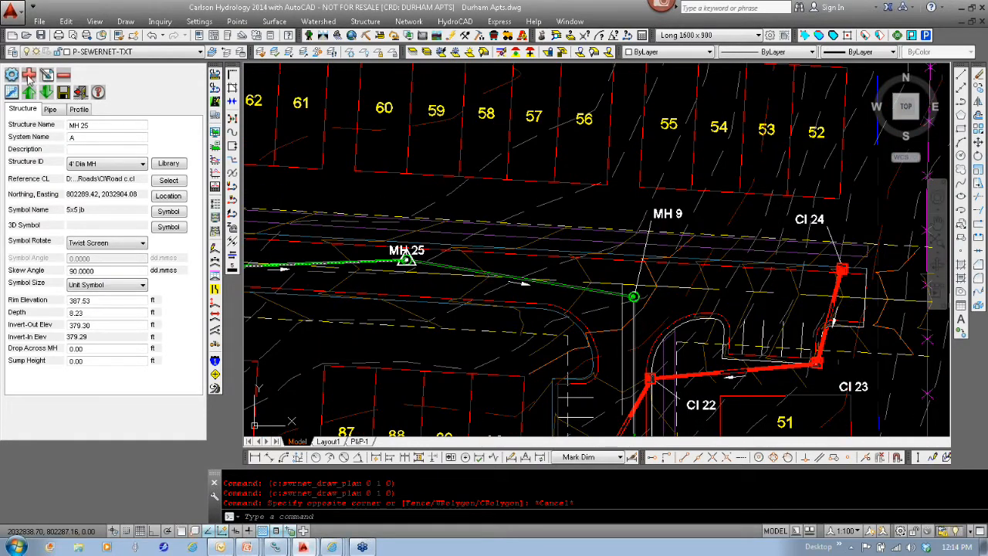
click(28, 75)
click(509, 239)
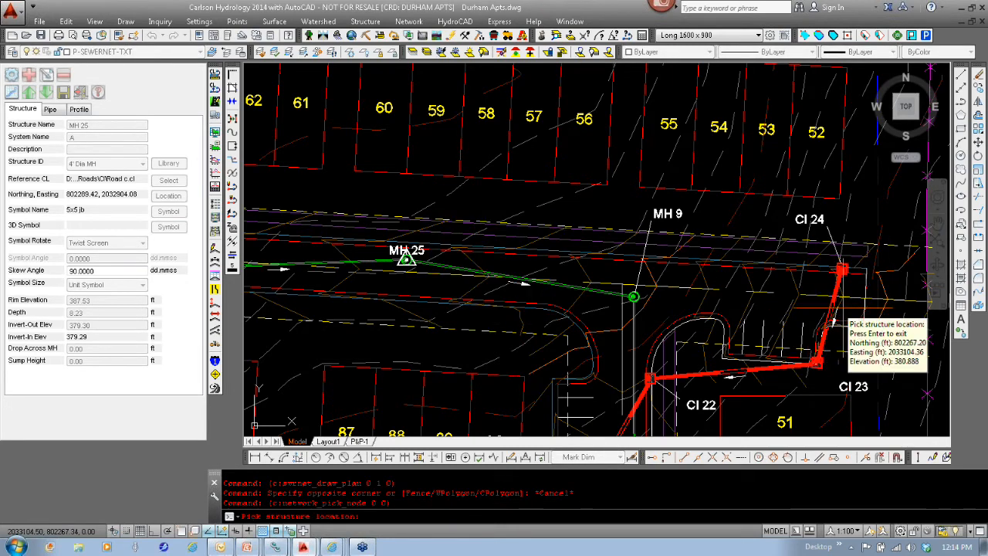
click(405, 258)
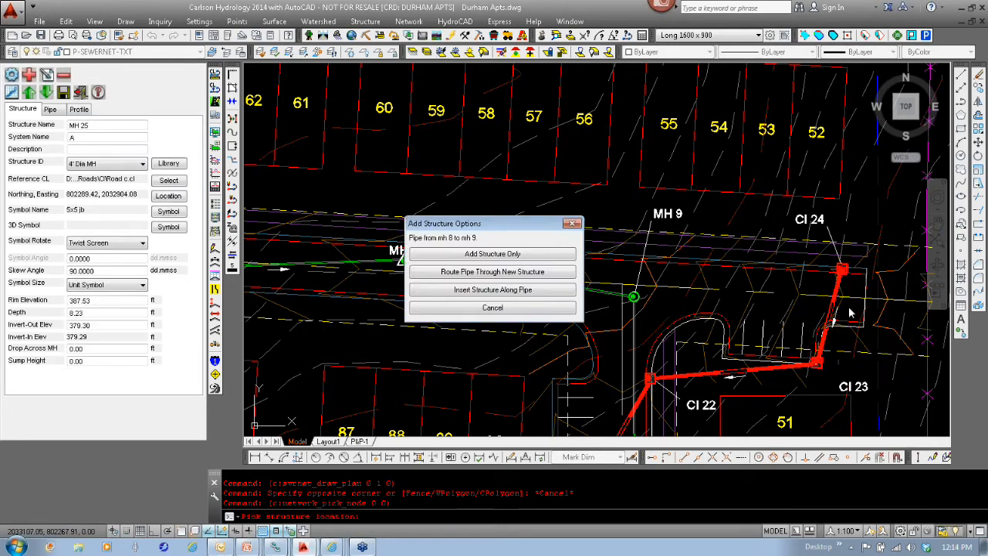
click(498, 257)
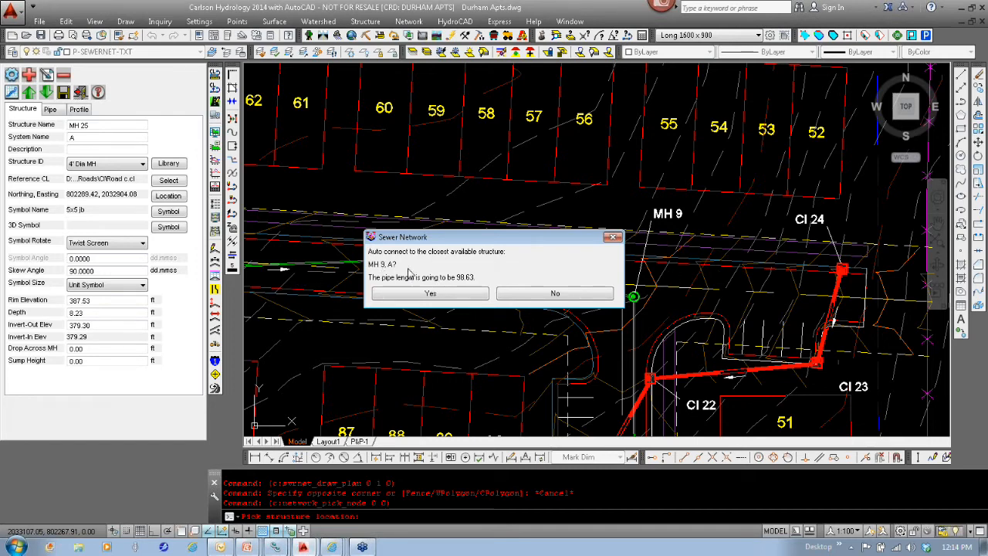
click(555, 295)
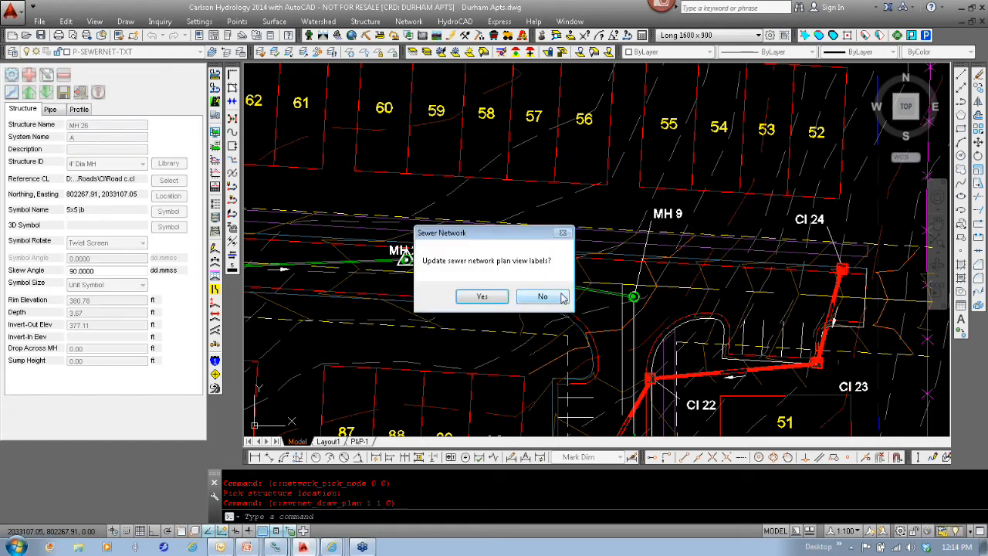
click(483, 297)
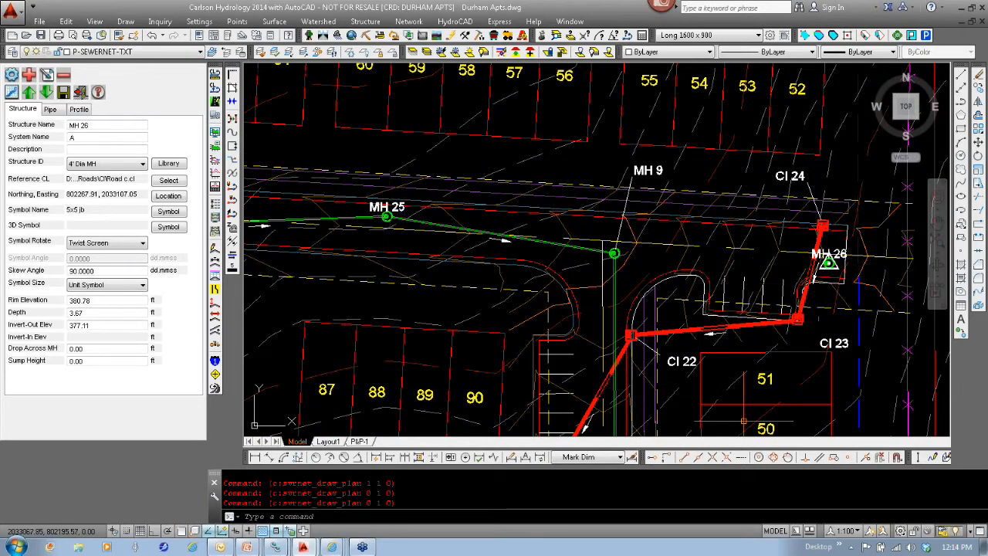
- Insert a structure along the MH 25 to MH 9 pipe at its midpoint and update the plan view labels
click(29, 77)
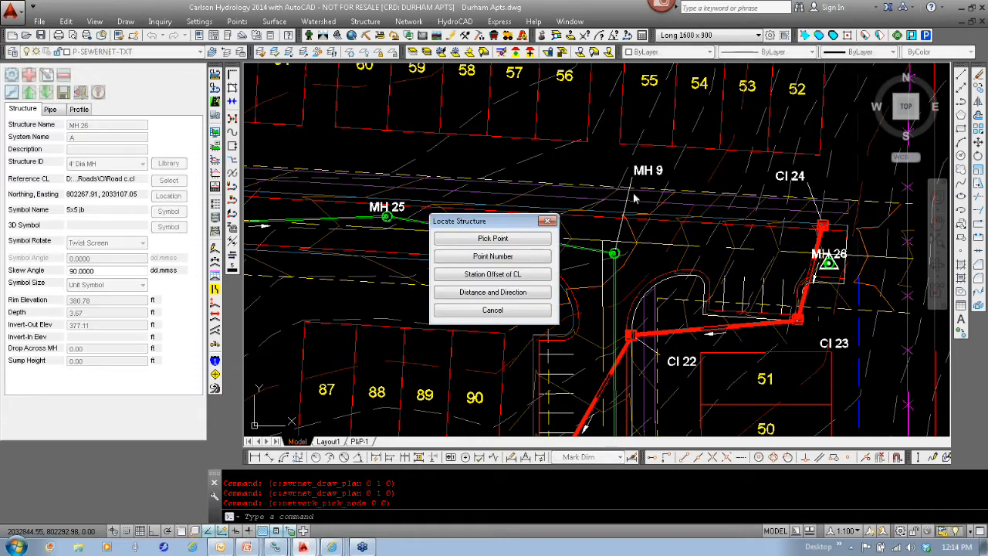
click(492, 238)
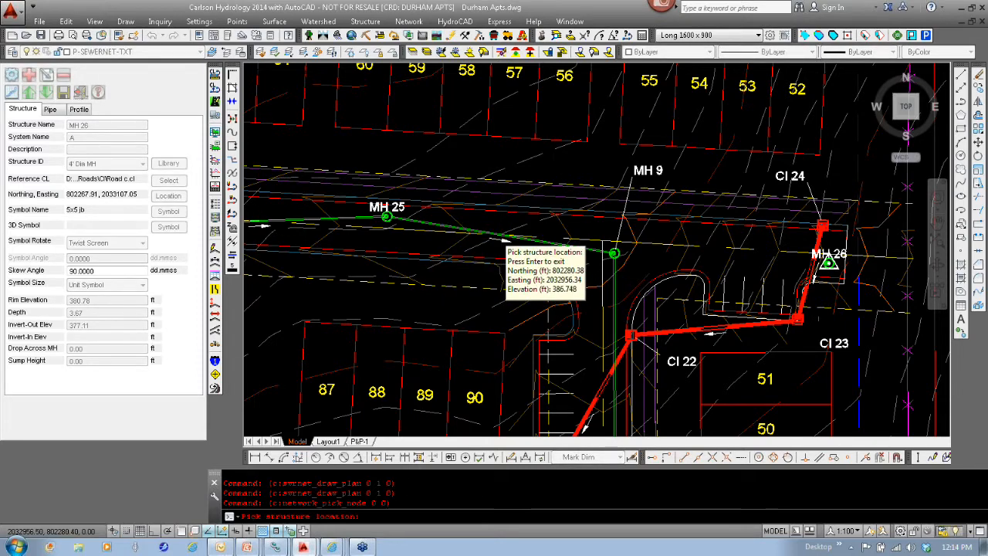
scroll(477, 215, up, 3)
text(mid)
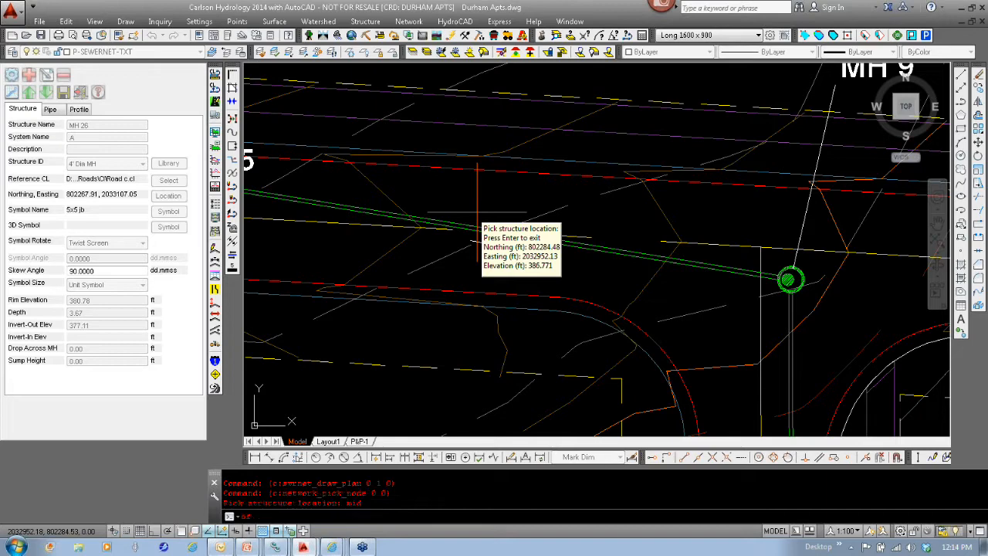
key(Return)
click(479, 230)
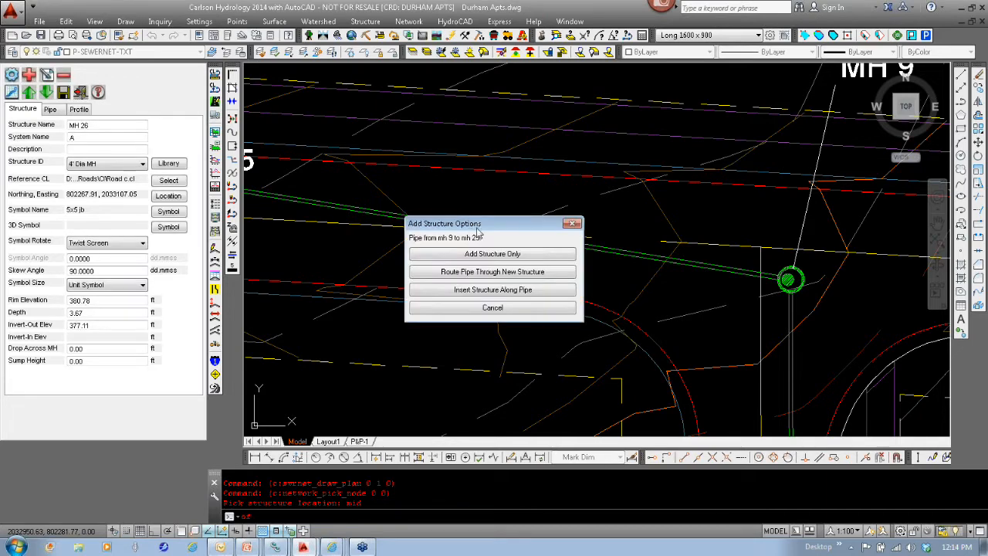
click(516, 293)
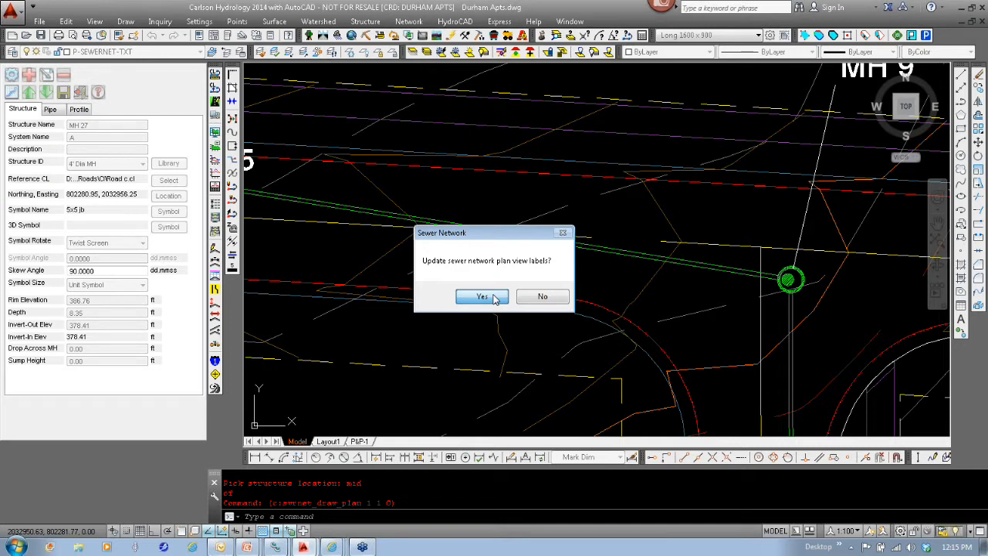
click(481, 297)
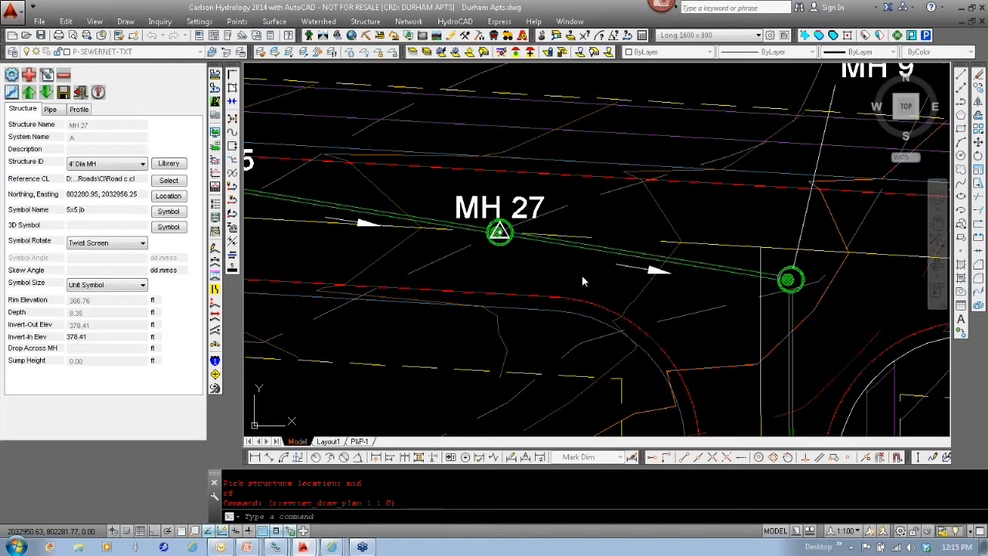
- Exit sewer structure editing and discard the network changes without saving
mouse_move(606, 288)
middle_down()
mouse_move(728, 262)
mouse_move(656, 275)
mouse_move(656, 297)
middle_up()
scroll(727, 262, down, 4)
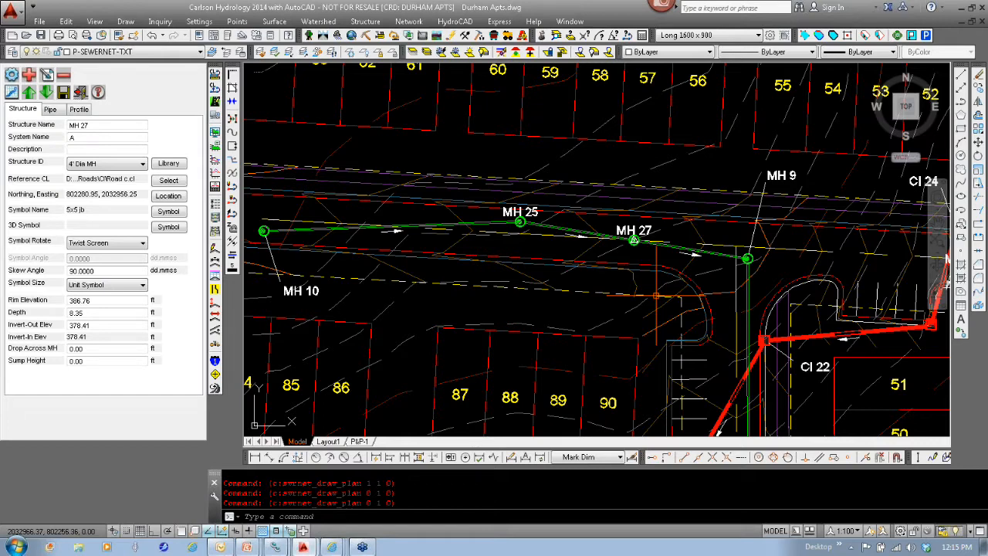
click(80, 92)
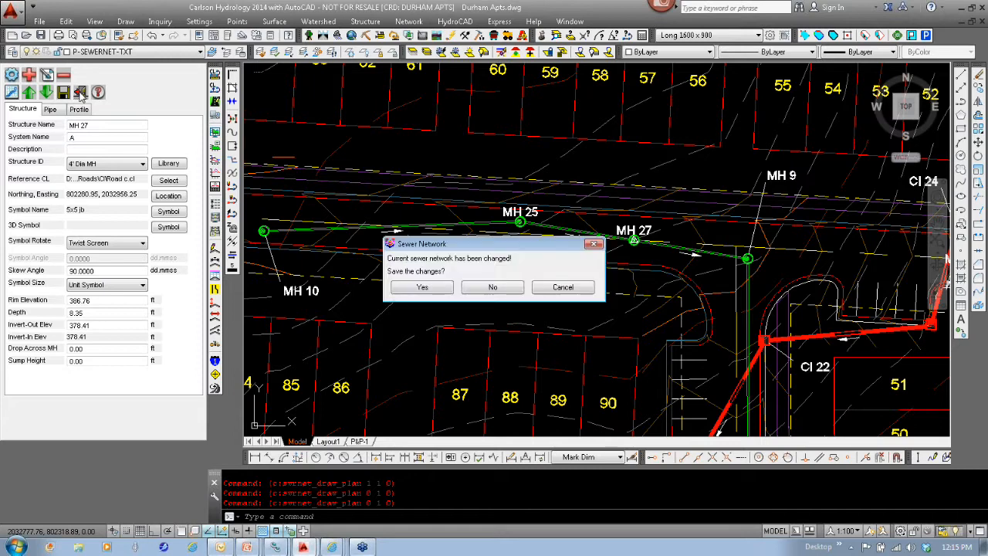
click(488, 288)
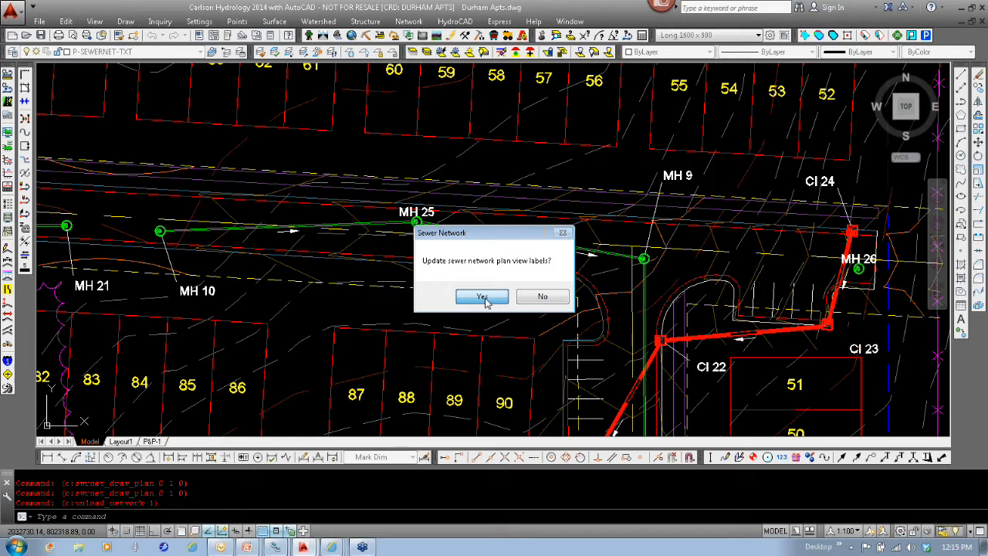
- Update the sewer network plan view labels and switch from Carlson Hydrology to Carlson Civil
click(482, 297)
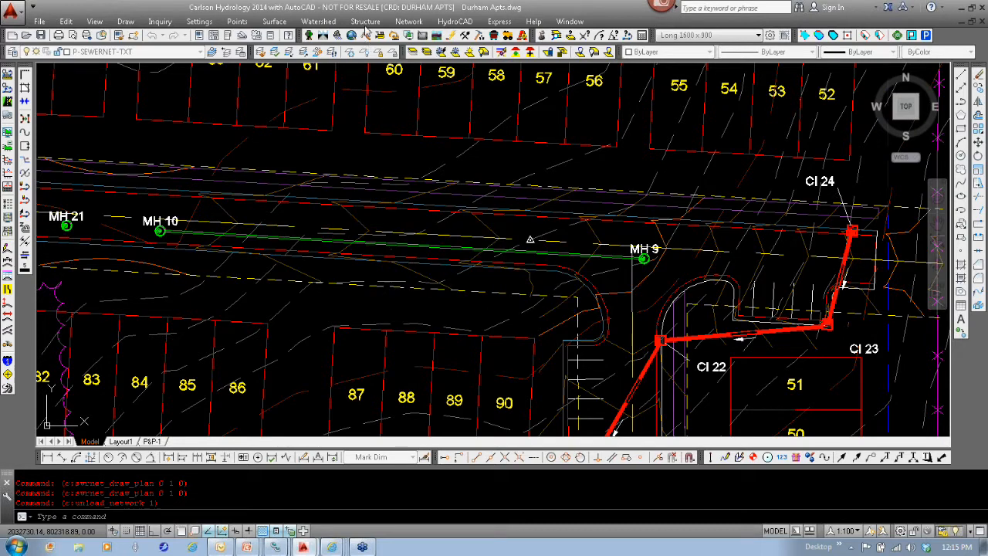
click(323, 36)
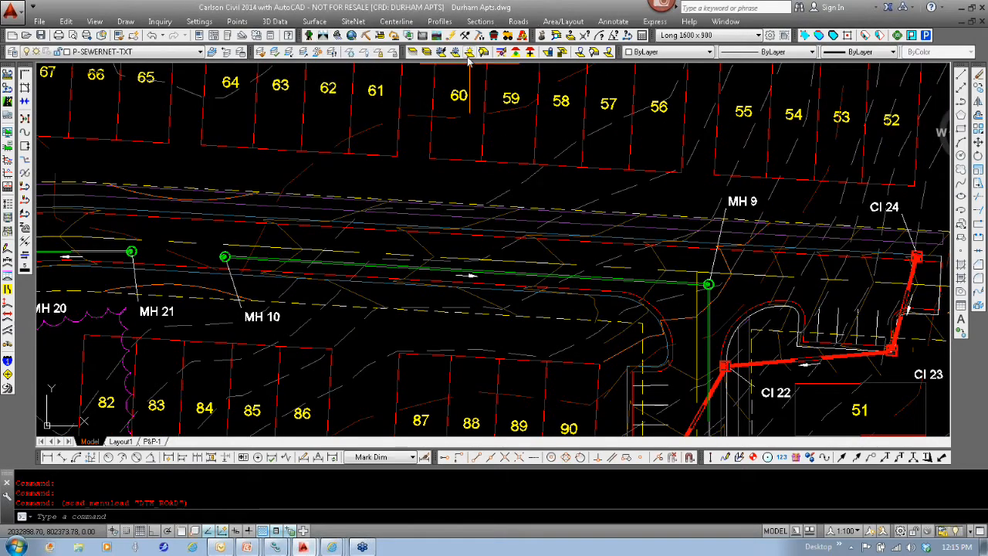
- Start Input-Edit Sewer/Pipe Profile with a new profile file named webinar.pro, replacing the existing file
click(441, 22)
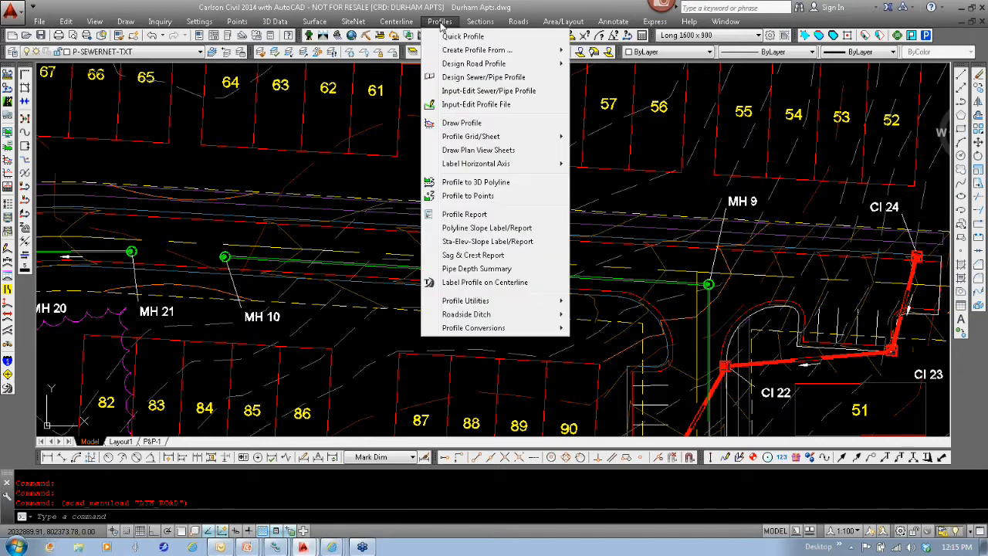
click(519, 92)
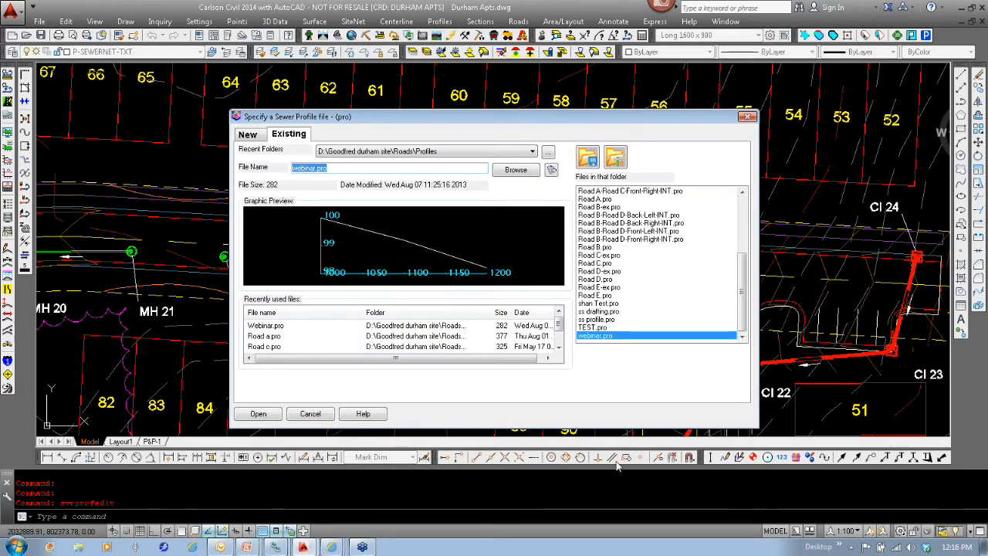
click(248, 135)
text(webina)
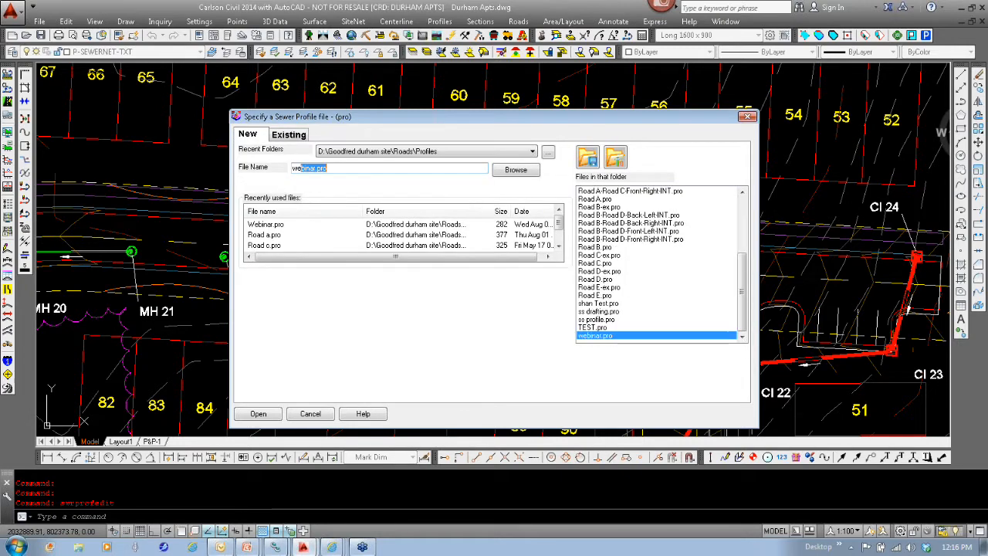
key(Return)
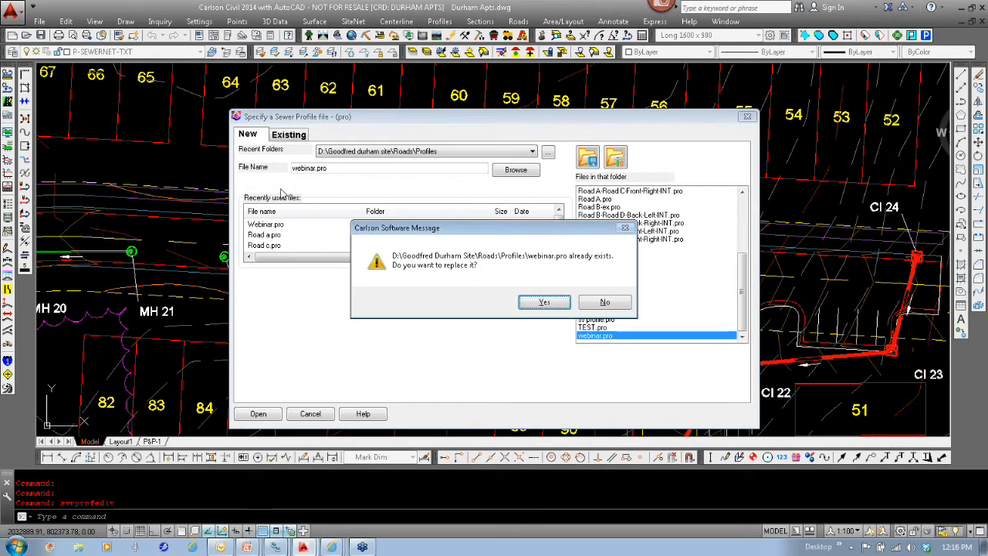
click(544, 302)
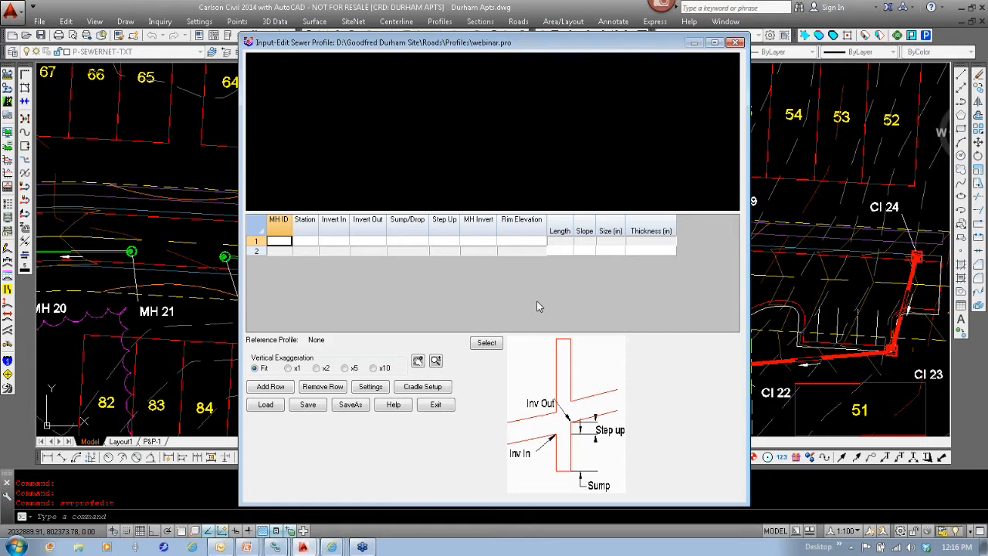
- Enter manhole MH1 at station 1000 with invert in 100.2, invert out 100 and rim elevation 105
key(Caps_Lock)
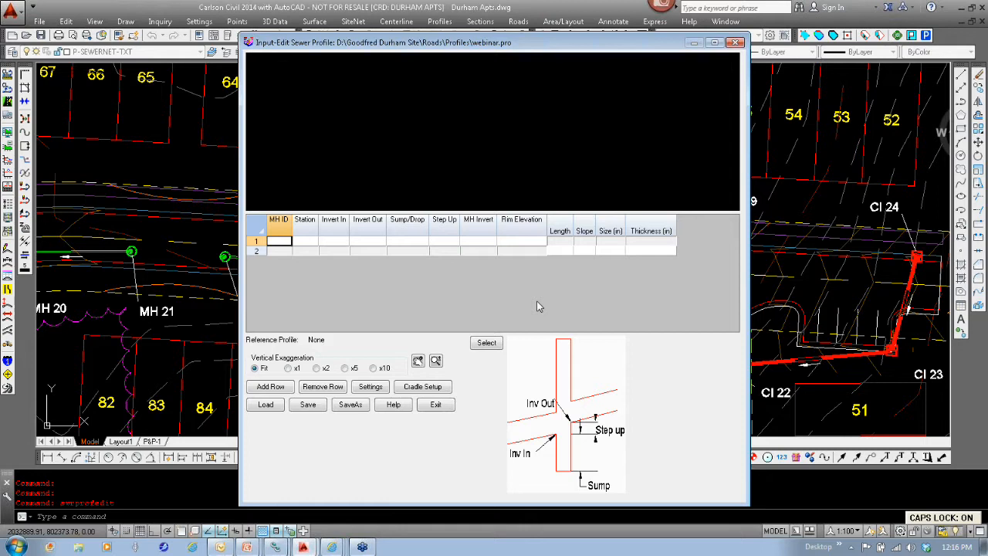
text(MH1)
key(Tab)
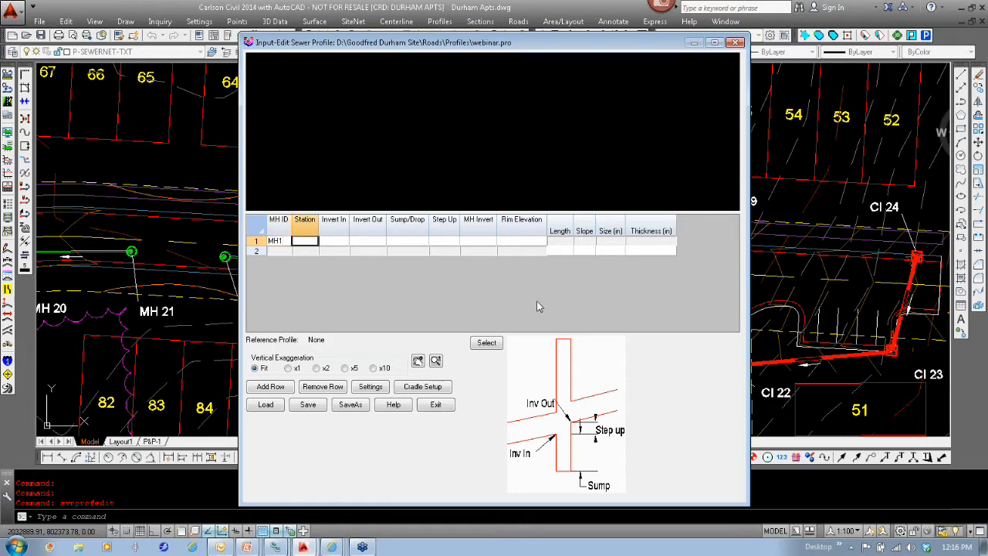
text(1000)
key(Tab)
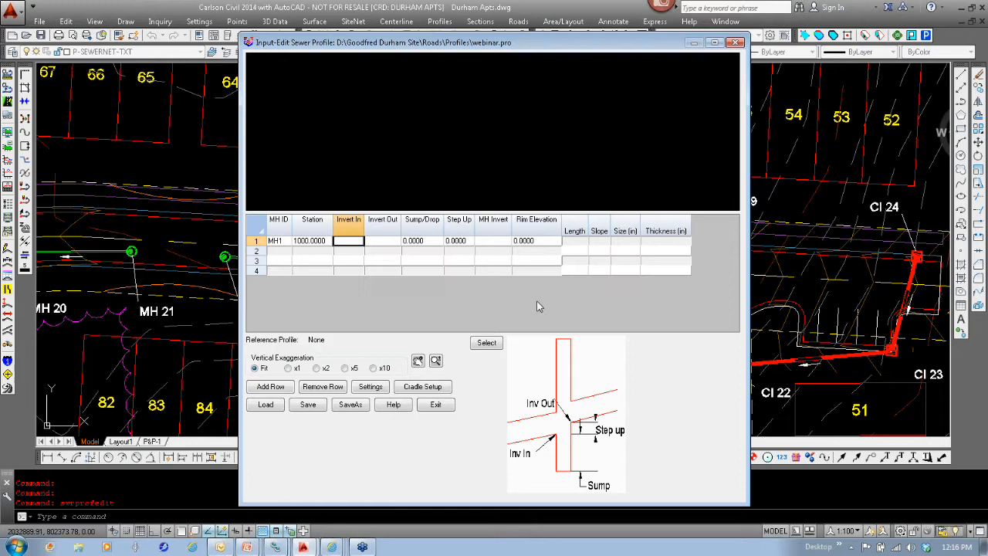
text(100.2)
key(Tab)
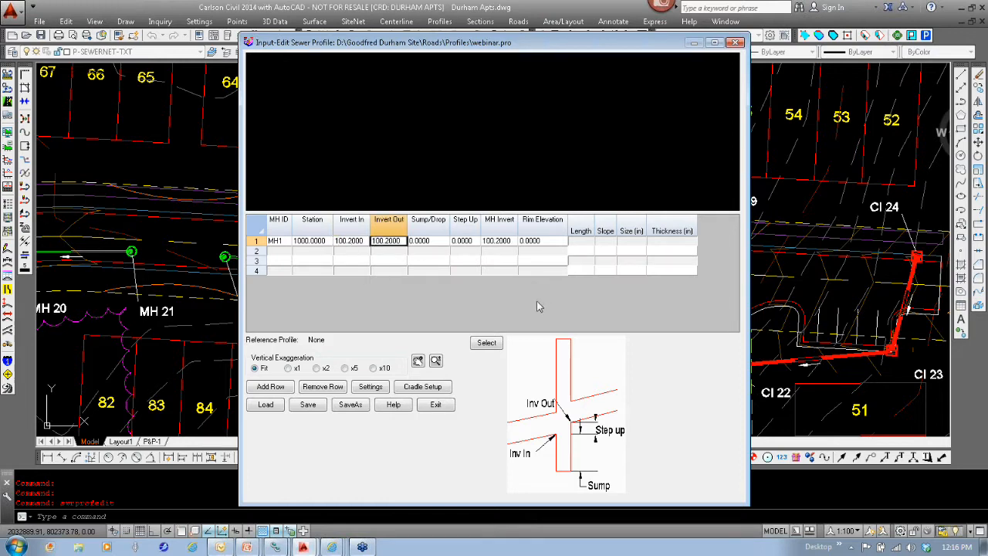
text(100)
key(Tab)
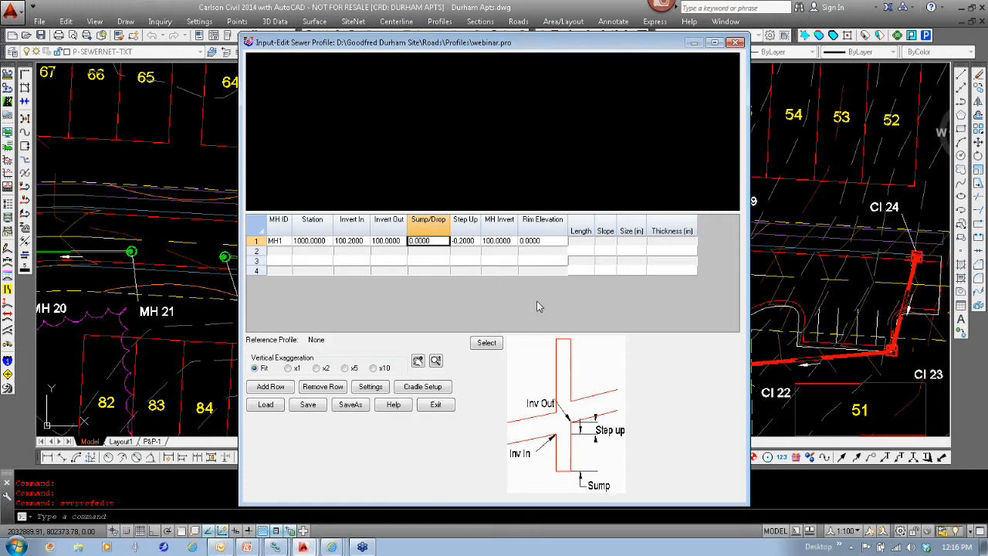
key(Tab)
key(Tab)
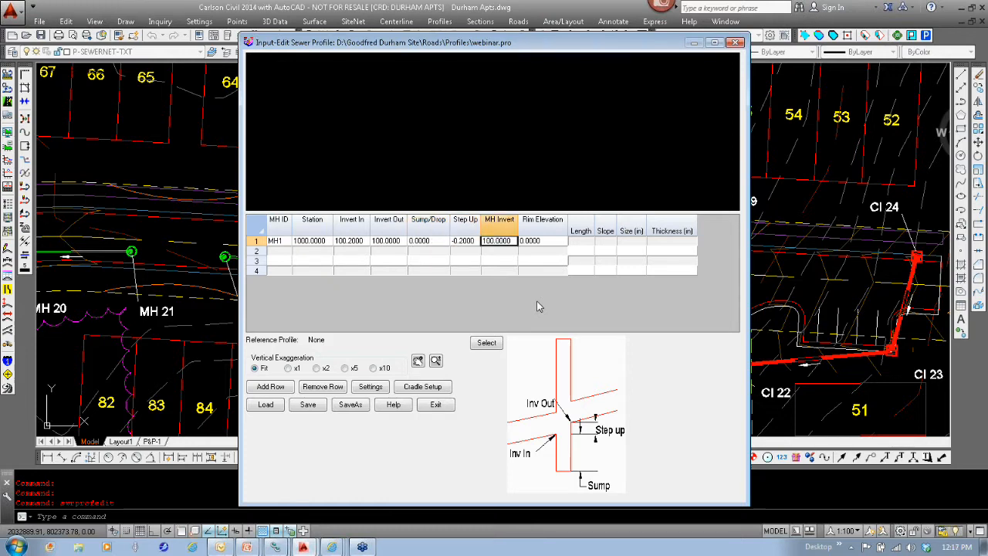
key(Tab)
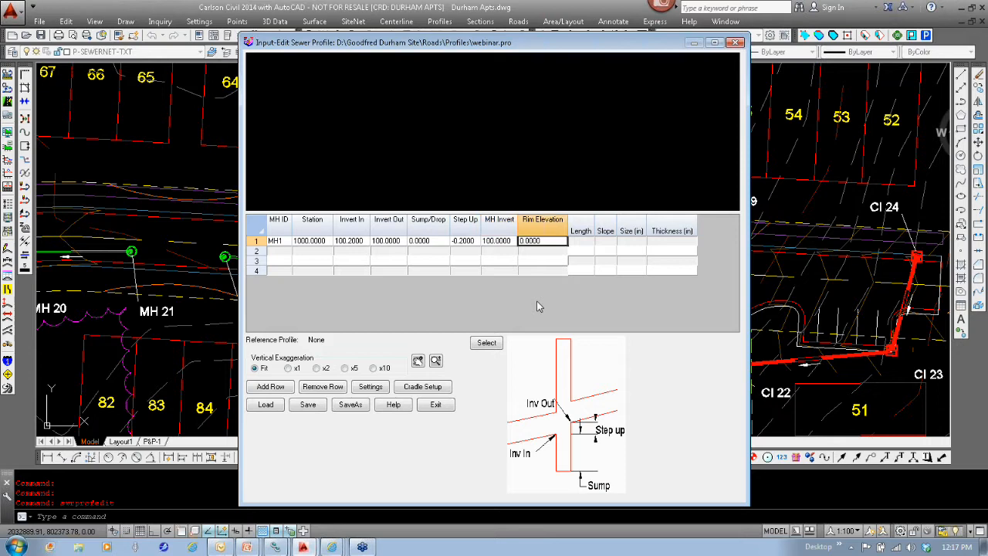
text(105)
key(Tab)
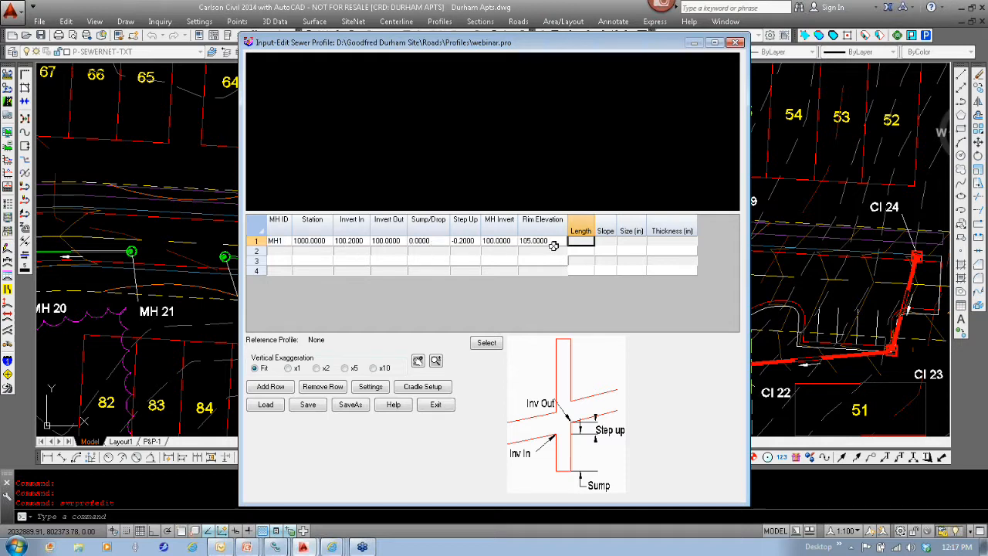
- Enter manhole MH 2 at station 1100 with invert in 99.2, invert out 99 and rim elevation 104
click(289, 261)
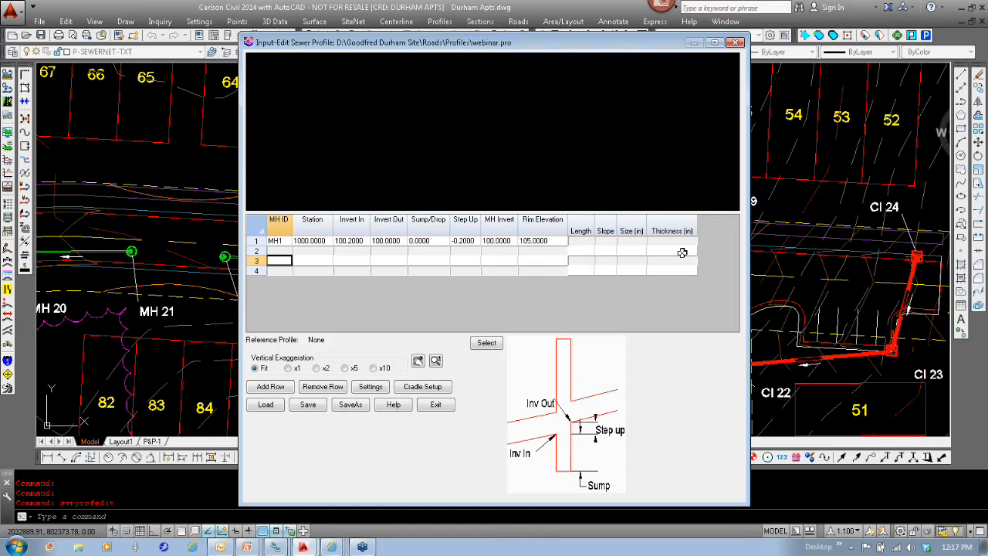
text(MH 2)
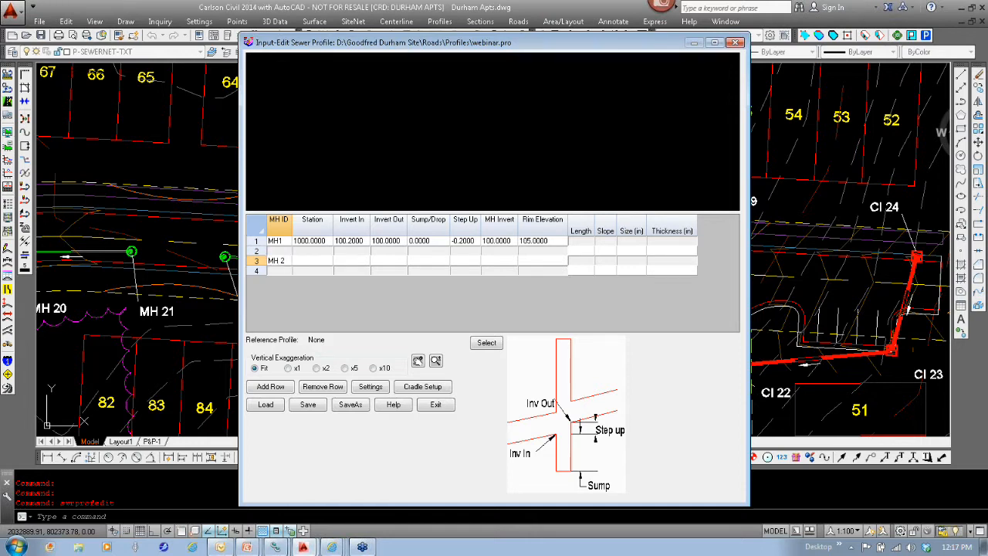
key(Tab)
text(110)
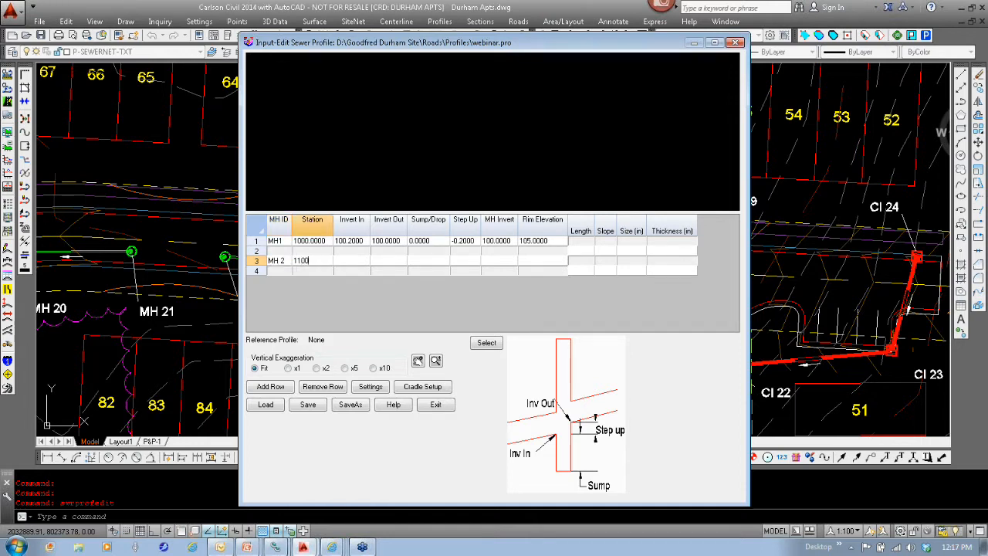
key(Tab)
text(99)
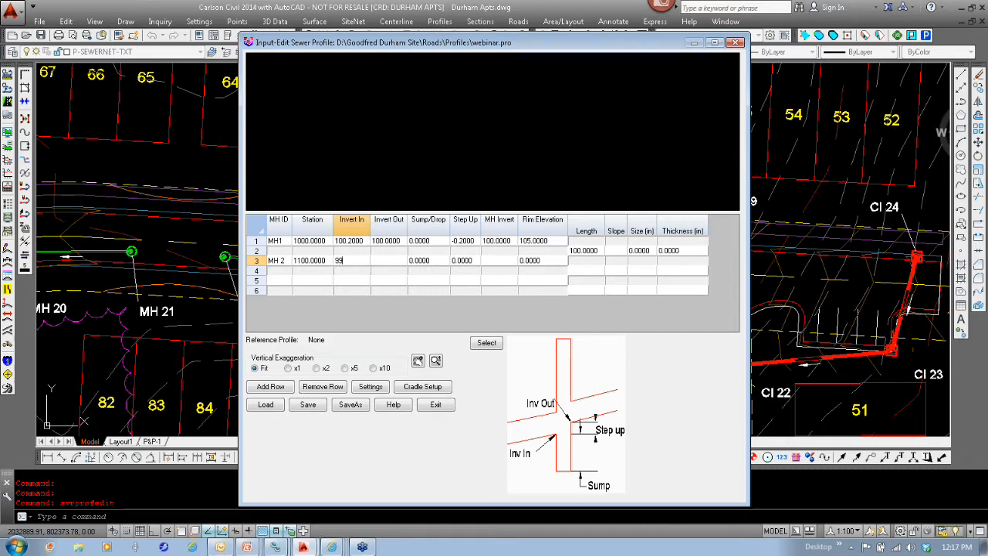
text(.2)
key(Tab)
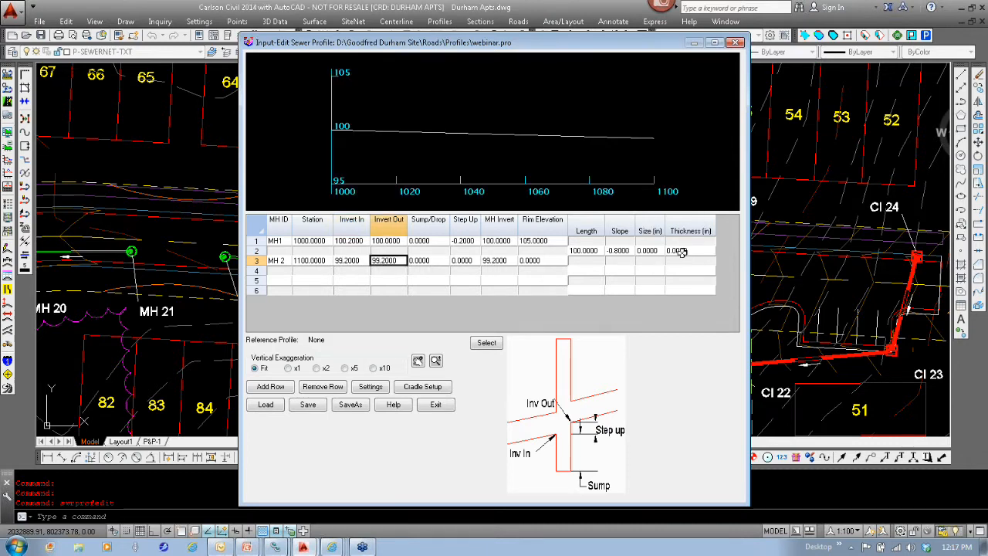
text(99)
key(Tab)
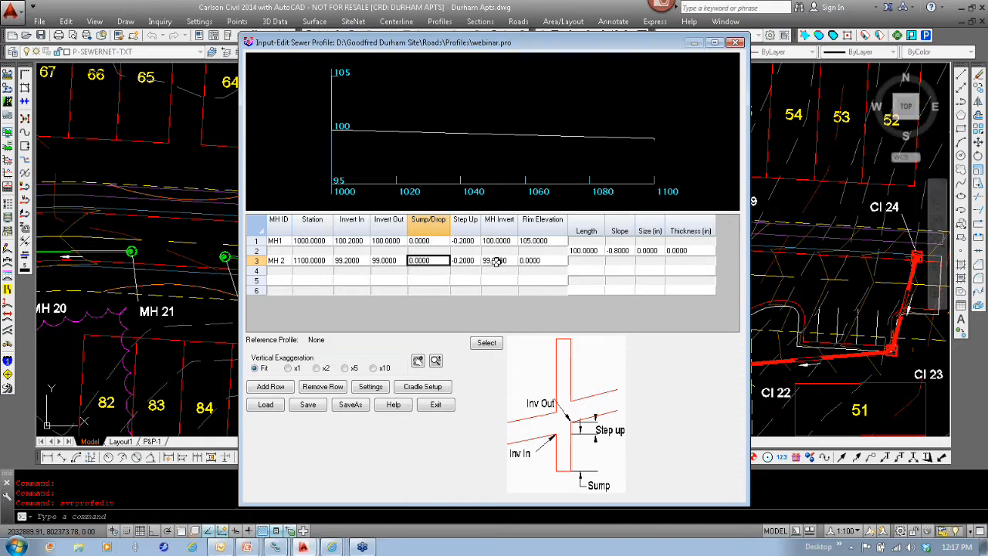
click(554, 262)
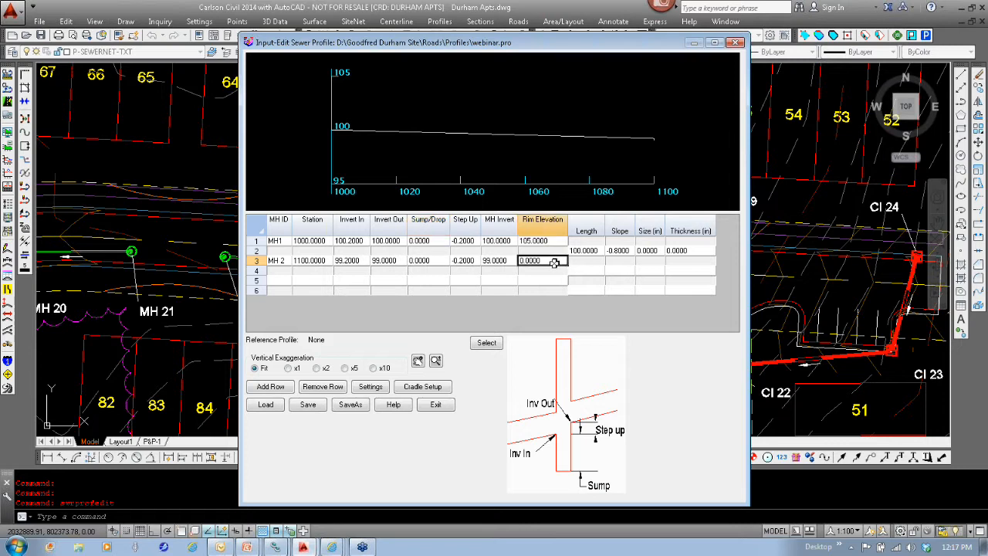
text(104)
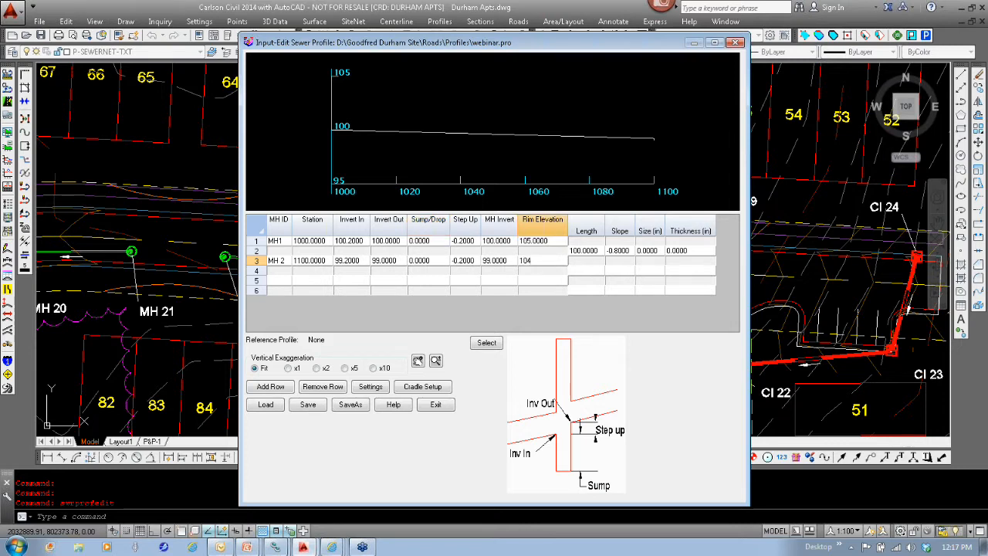
- Set the pipe between MH1 and MH 2 to size 8 in and thickness 0.21 in
click(655, 251)
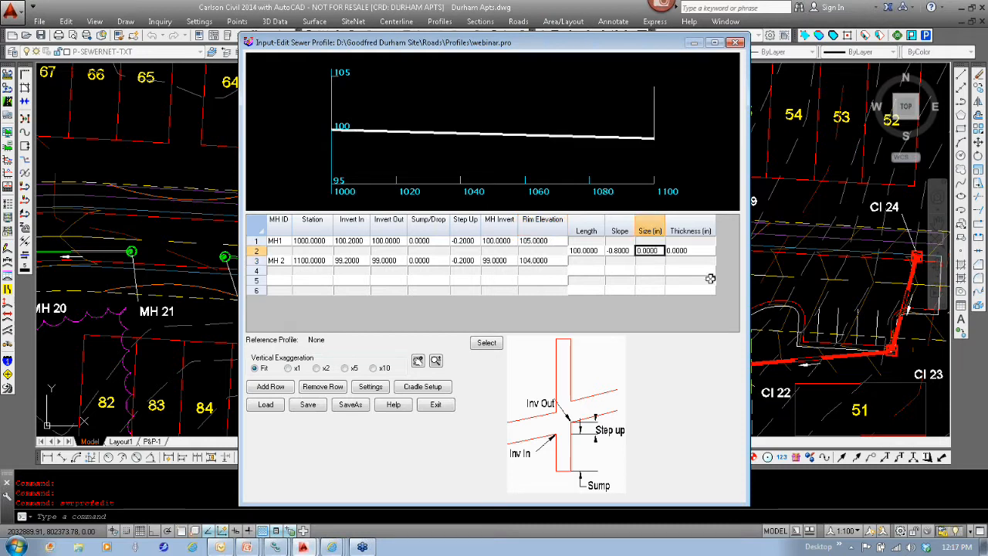
text(8)
key(Tab)
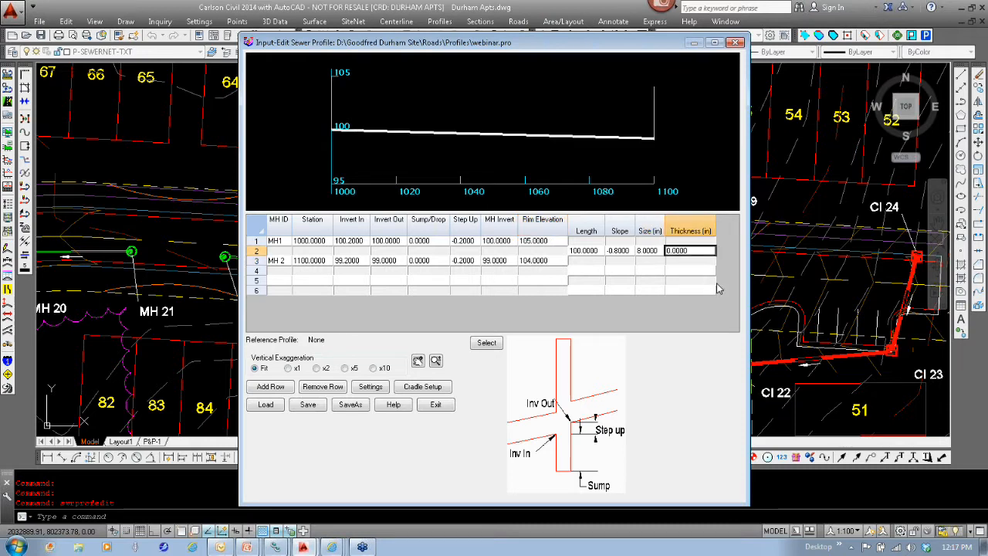
key(BackSpace)
text(.21)
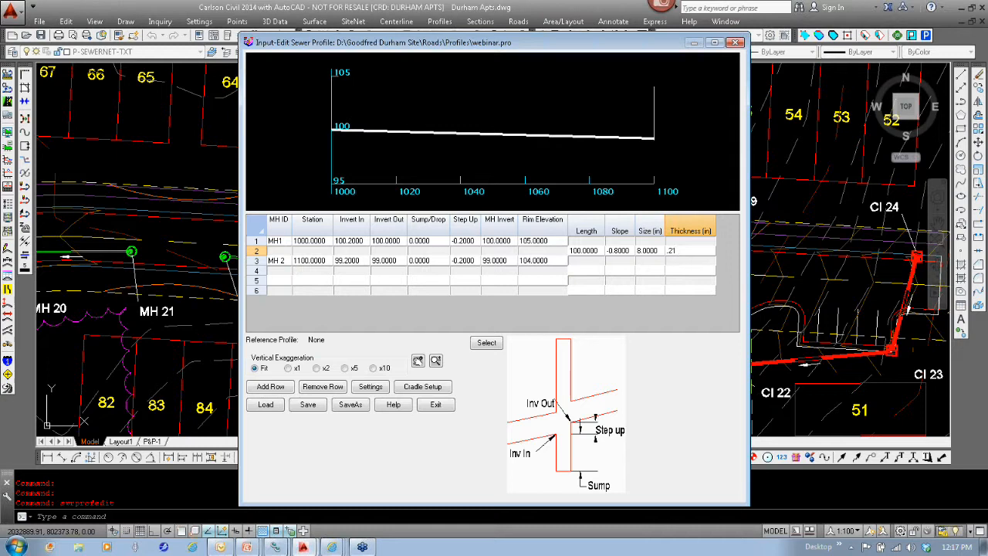
- Enter manhole MH 3 at station 1200 with invert in 98.2 and invert out 98
click(282, 282)
text(MH )
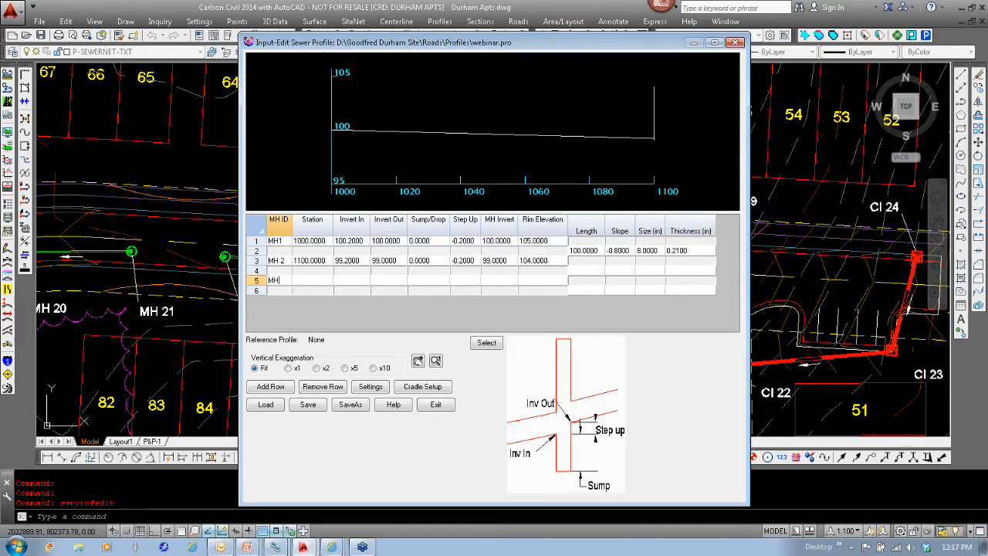
text(3)
key(Tab)
text(1200)
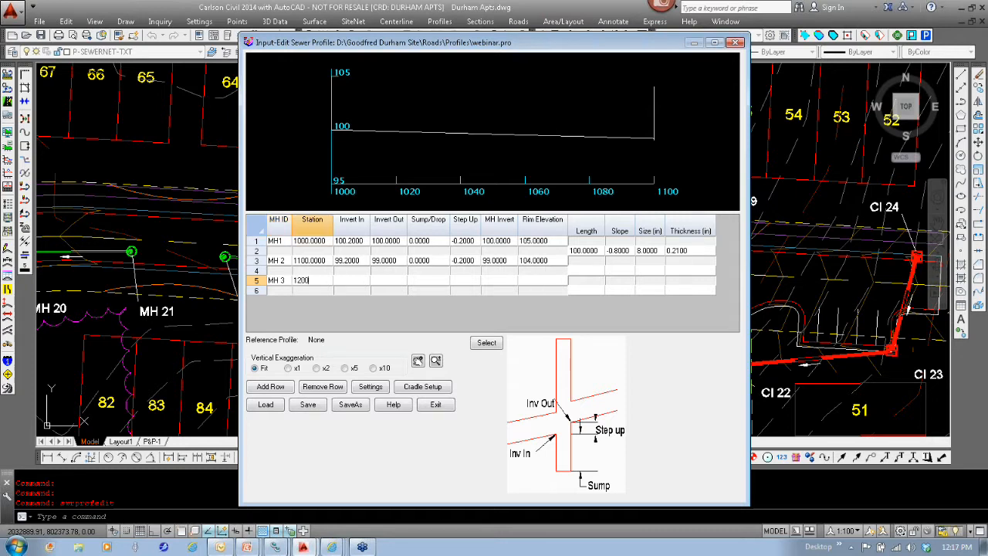
key(Tab)
text(98)
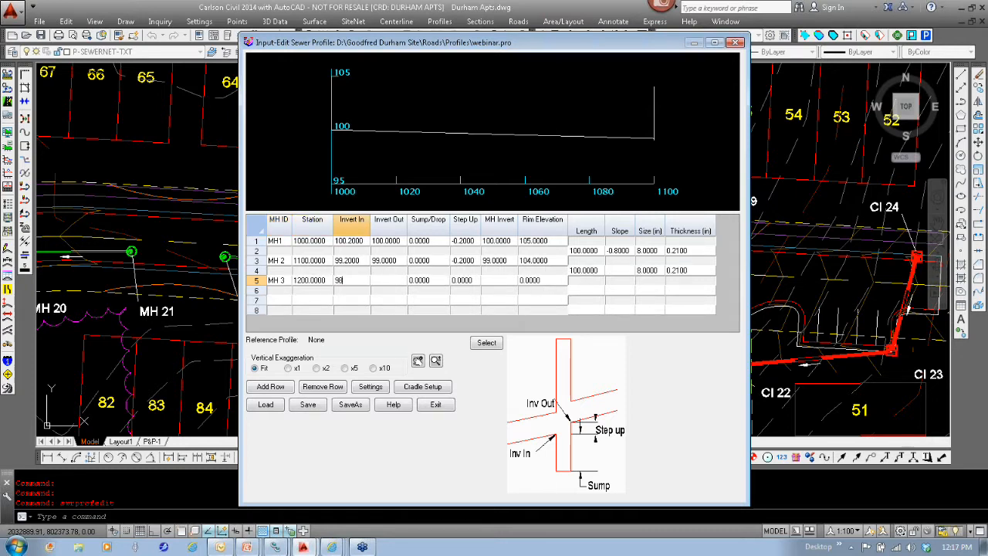
text(.2)
key(Tab)
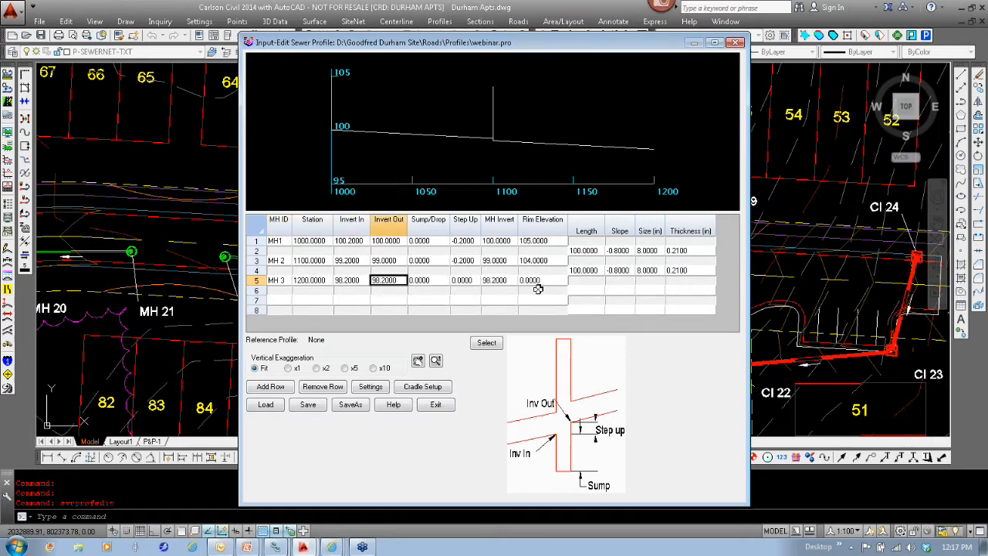
text(98)
key(Tab)
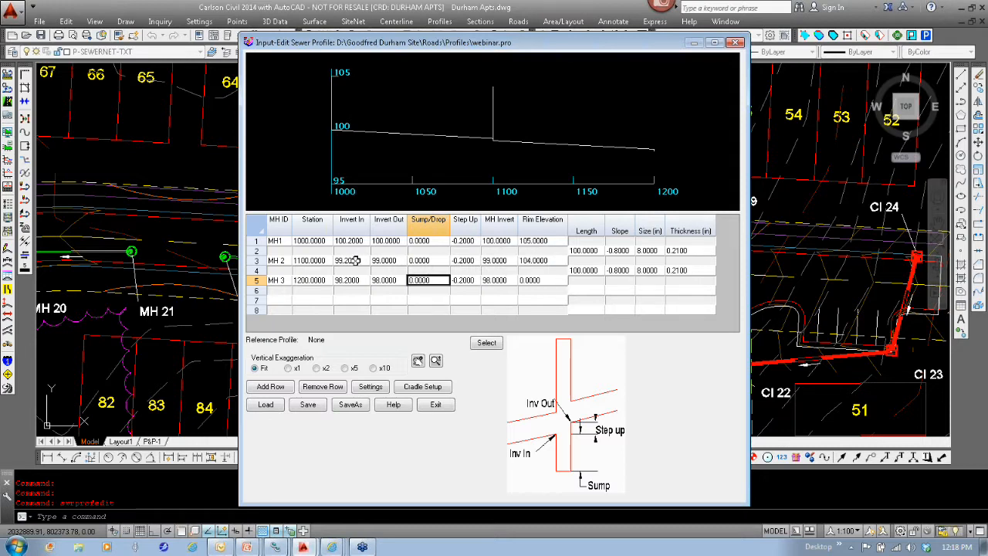
- Set MH 3's rim elevation to 103, then save the sewer profile and exit the profile editor
click(553, 282)
text(100)
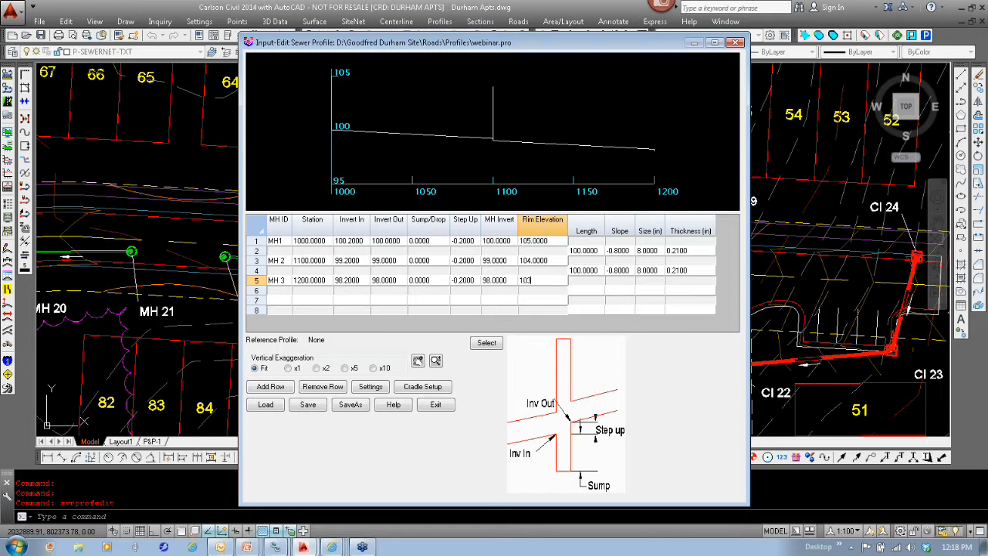
text(3)
key(Tab)
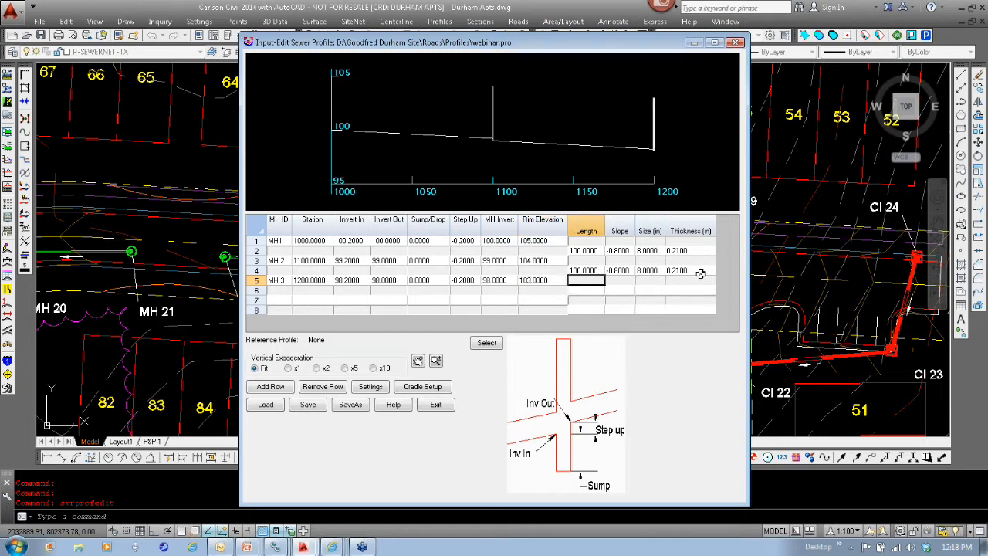
click(312, 407)
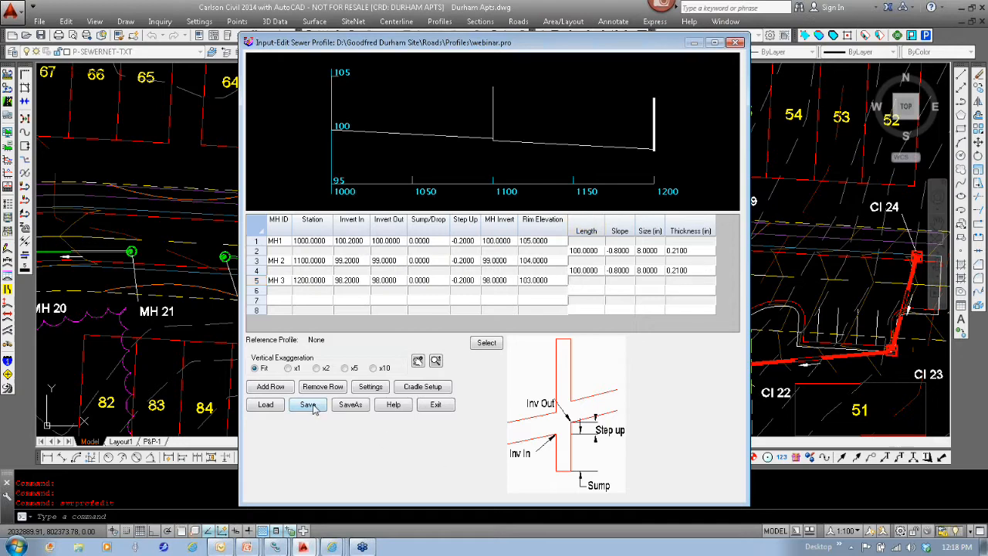
click(436, 405)
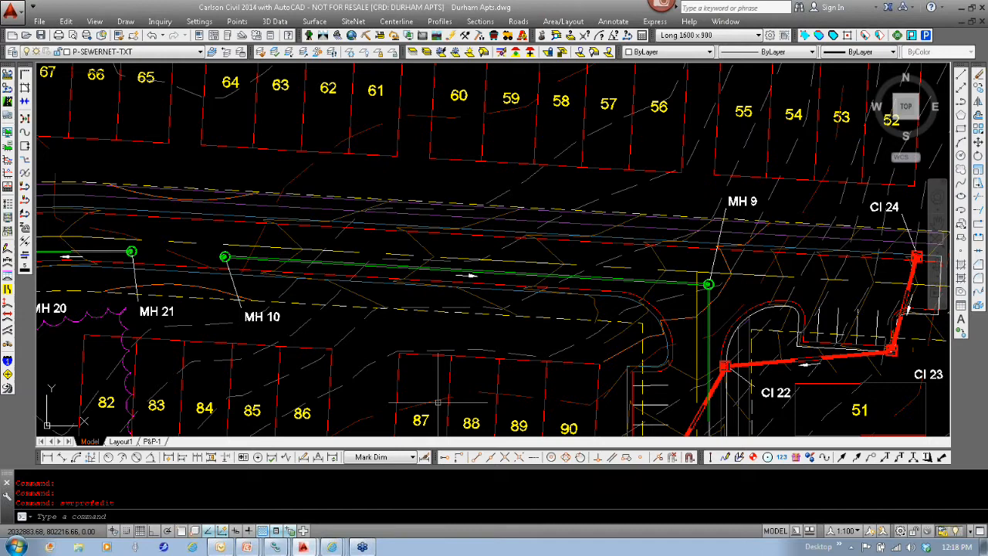
- Start drawing the Webinar.pro profile and review the lateral connection label options without changing them
click(439, 21)
click(457, 123)
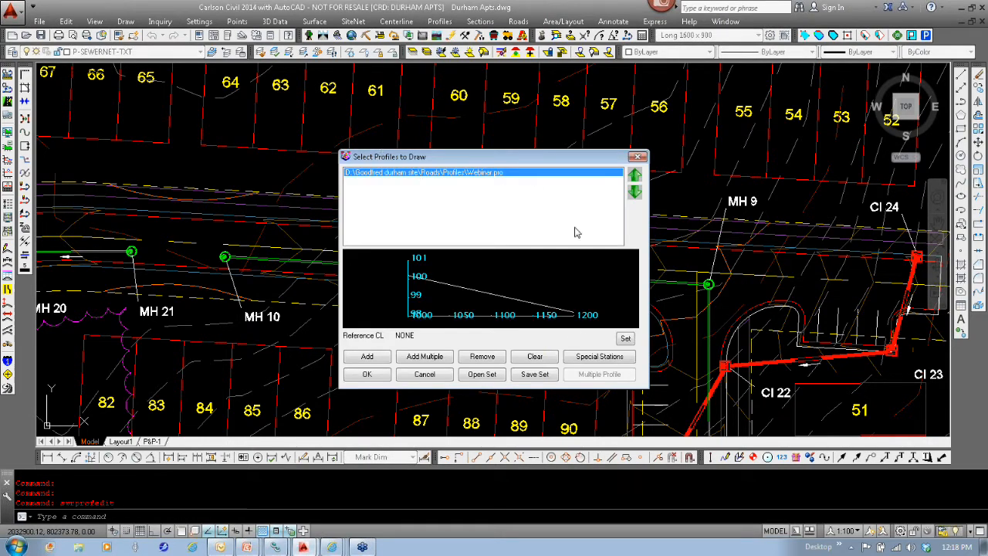
click(366, 375)
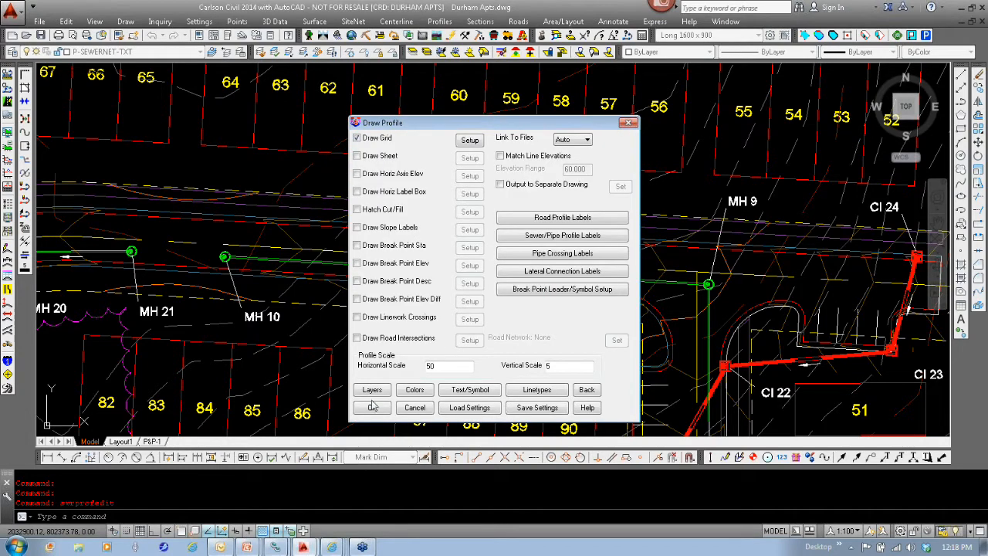
click(560, 271)
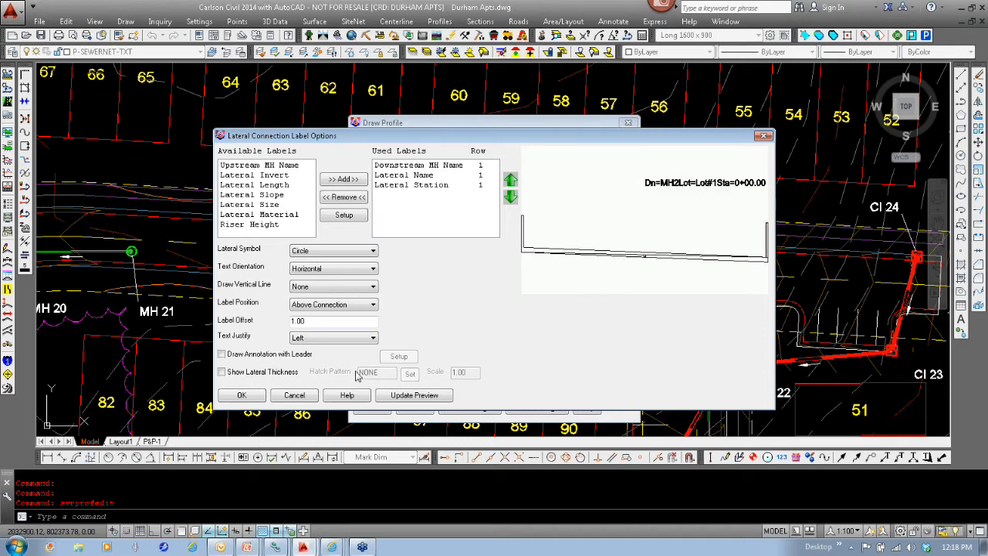
click(301, 397)
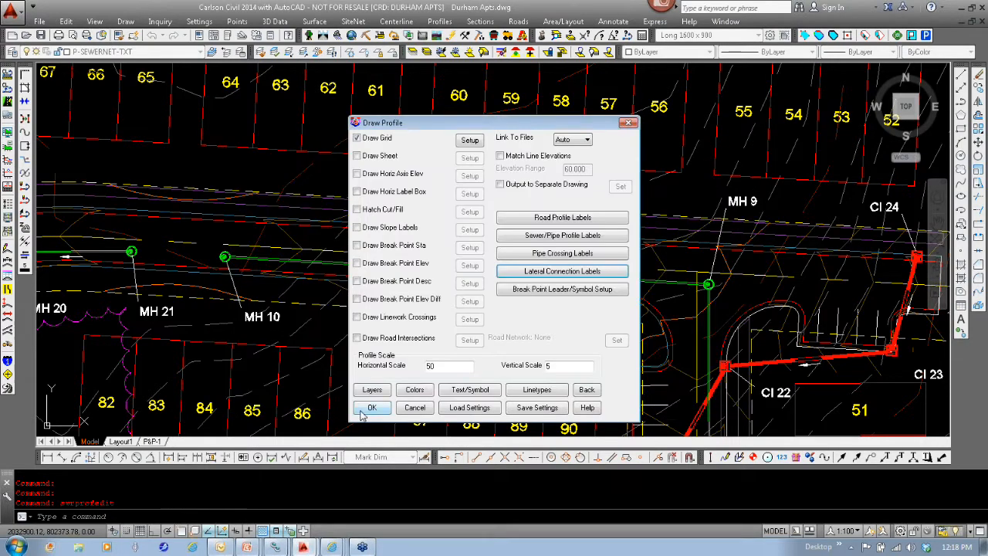
- Draw the sewer profile on a grid from station 1000 to 1200, elevation 65 to 125, in empty space beside the site plan, and inspect its labels
click(371, 407)
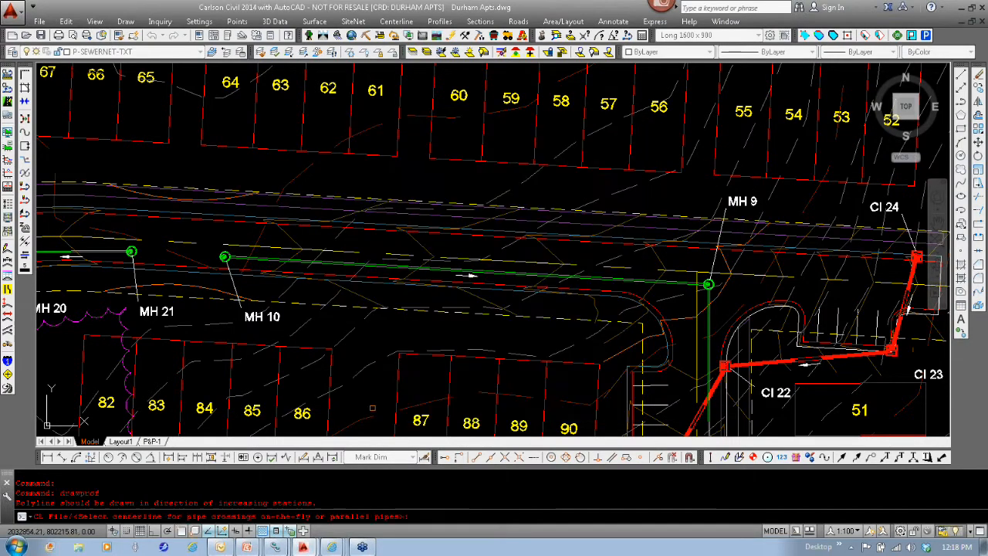
click(458, 233)
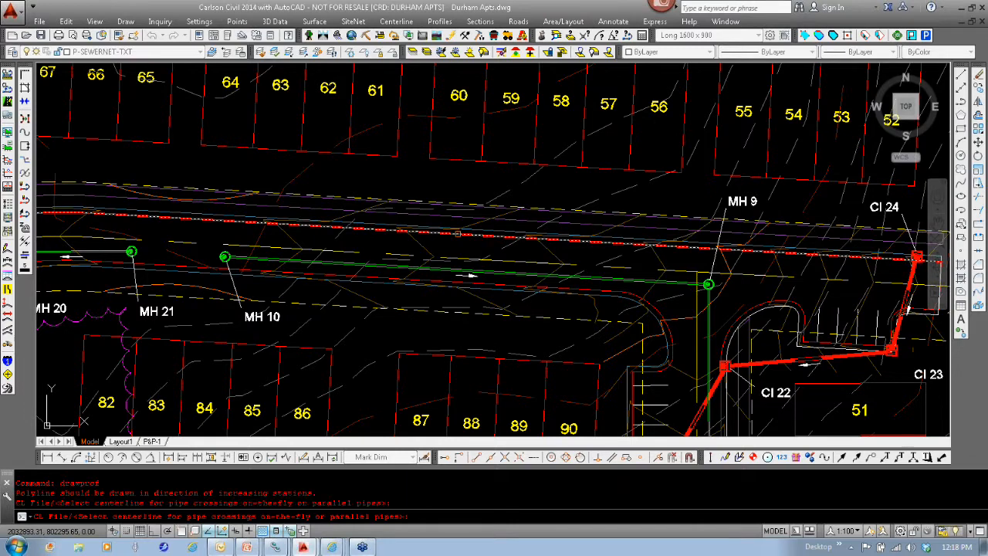
key(Escape)
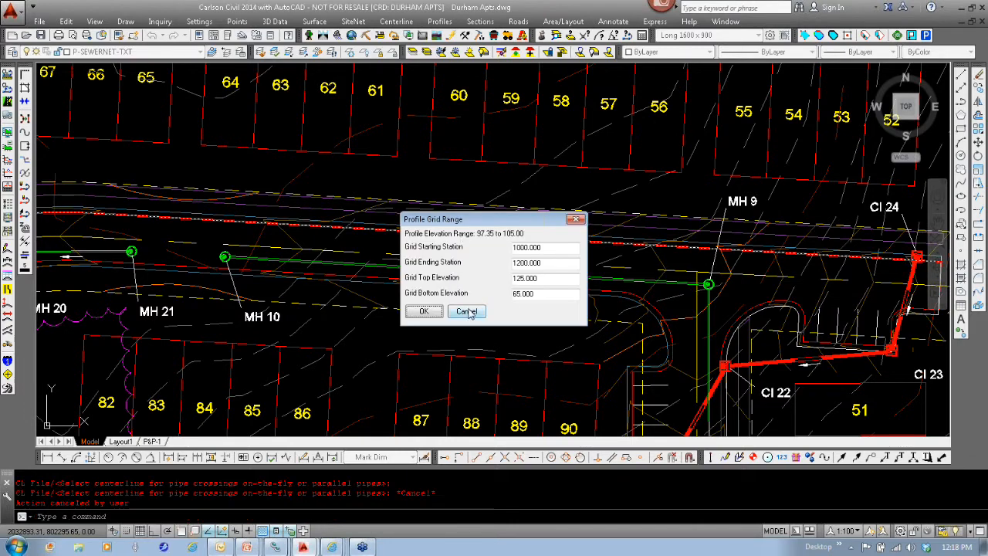
click(424, 312)
scroll(708, 312, down, 6)
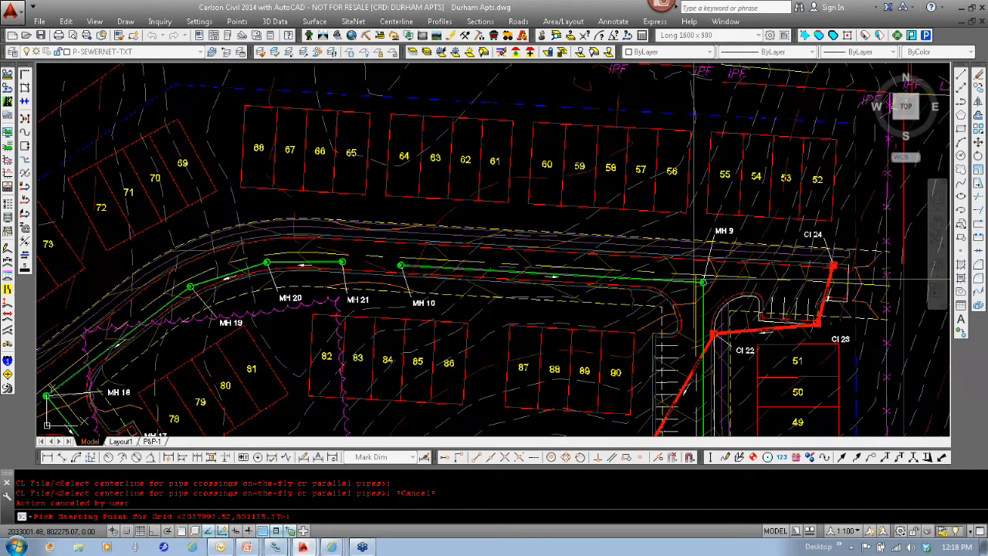
middle_drag(707, 313, 108, 291)
click(432, 343)
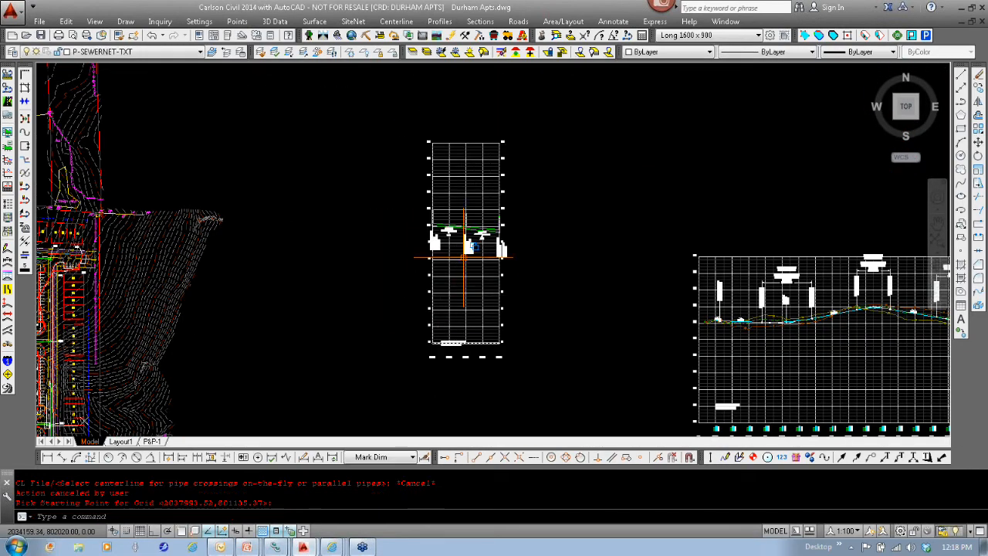
scroll(463, 224, up, 8)
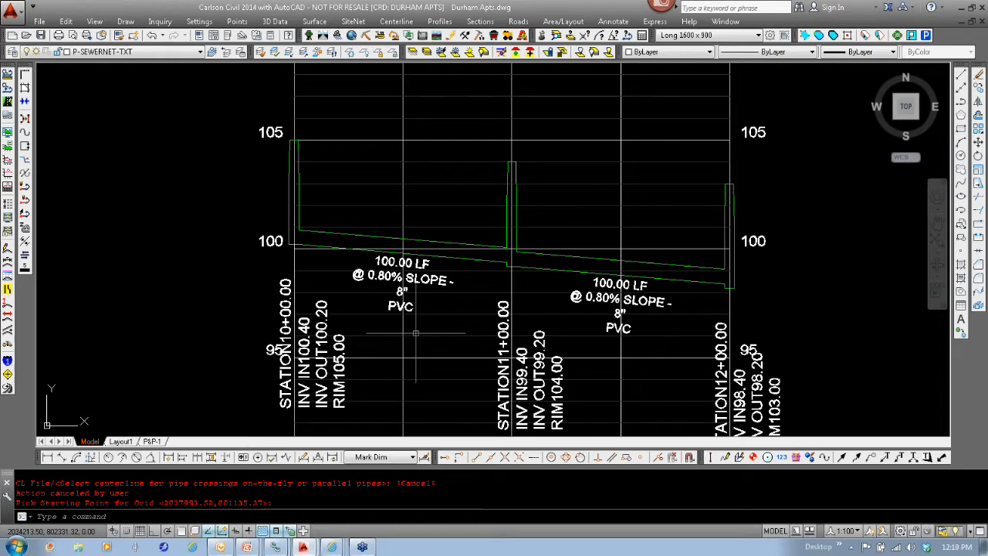
scroll(509, 266, down, 8)
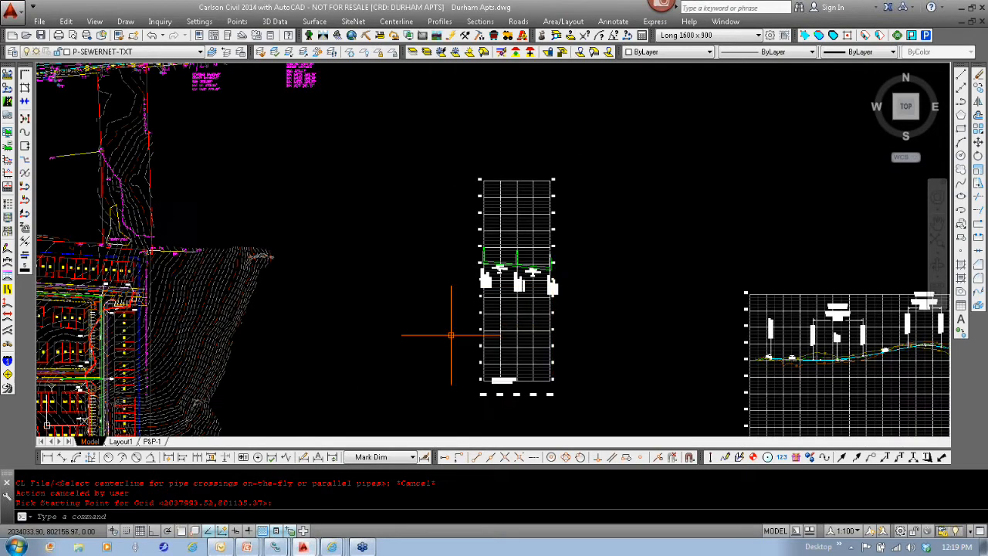
- Erase the newly drawn sewer profile together with its grid and labels
key(Escape)
key(Escape)
text(e)
key(Return)
click(584, 380)
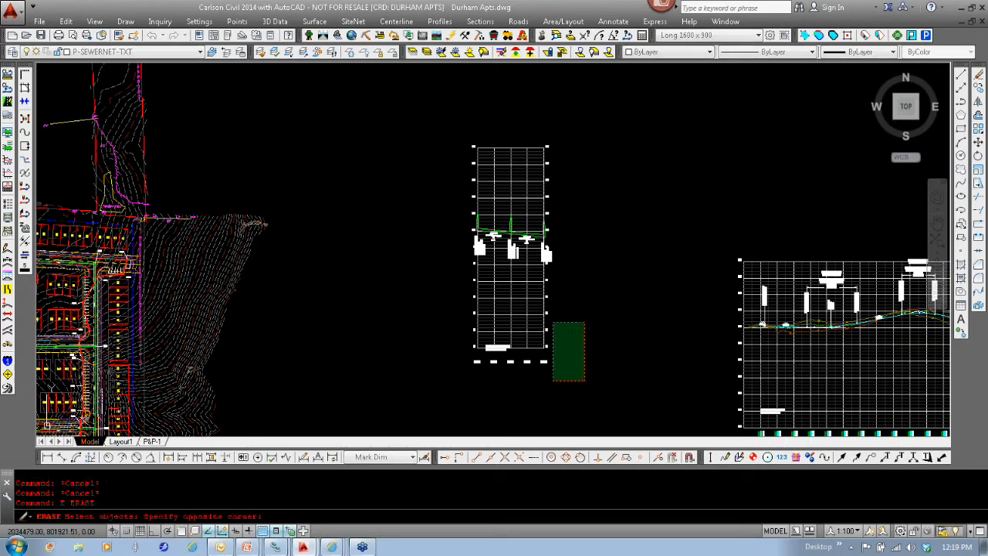
click(417, 126)
key(Return)
key(Escape)
- Switch to Carlson Hydrology and start the Collision Conflicts Check for sewer networks
scroll(364, 308, down, 3)
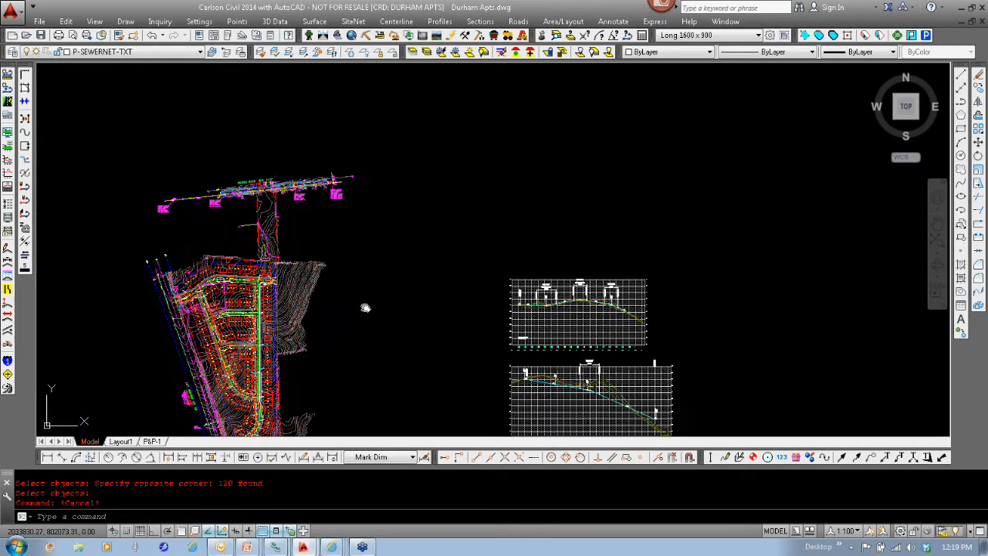
mouse_move(363, 308)
middle_down()
mouse_move(595, 260)
mouse_move(617, 203)
middle_up()
scroll(532, 247, up, 5)
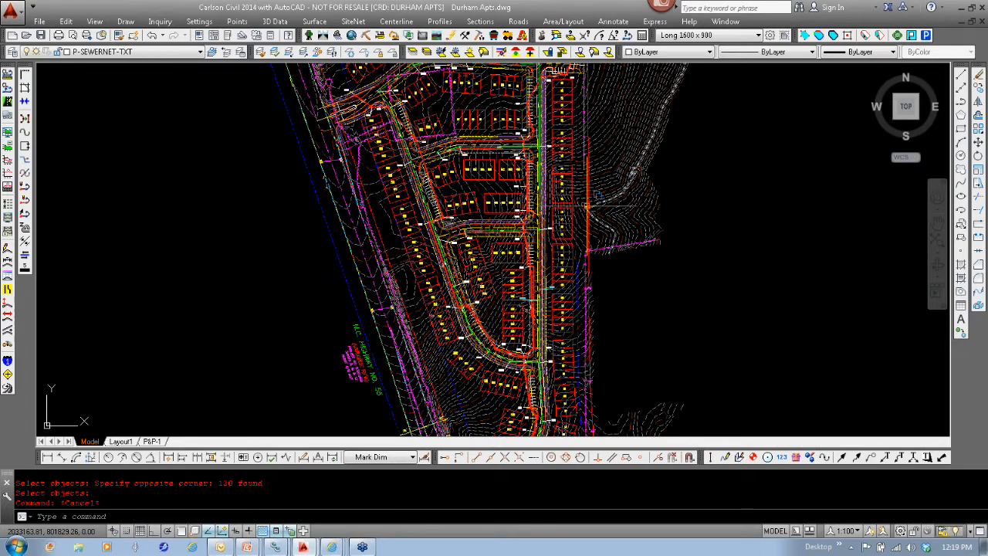
click(337, 35)
click(409, 22)
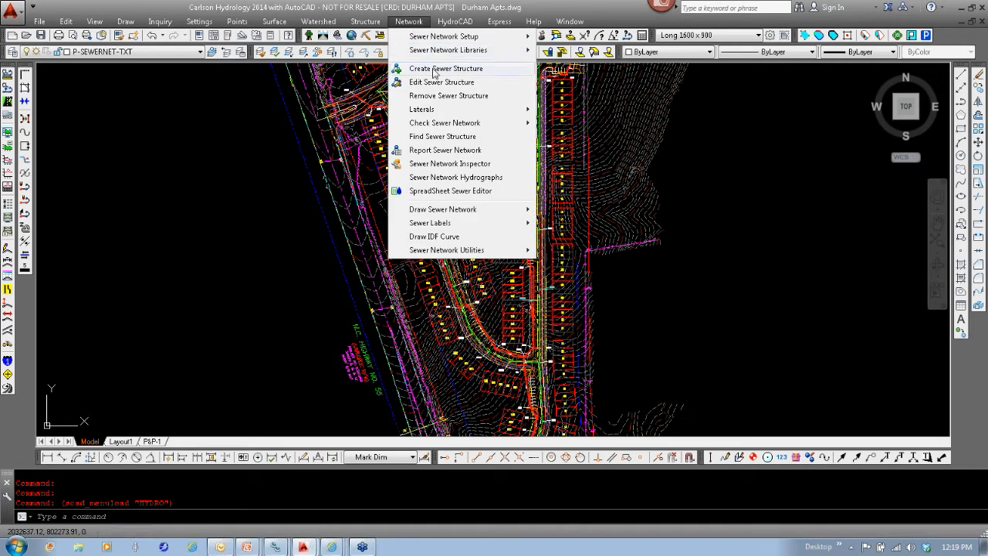
mouse_move(450, 128)
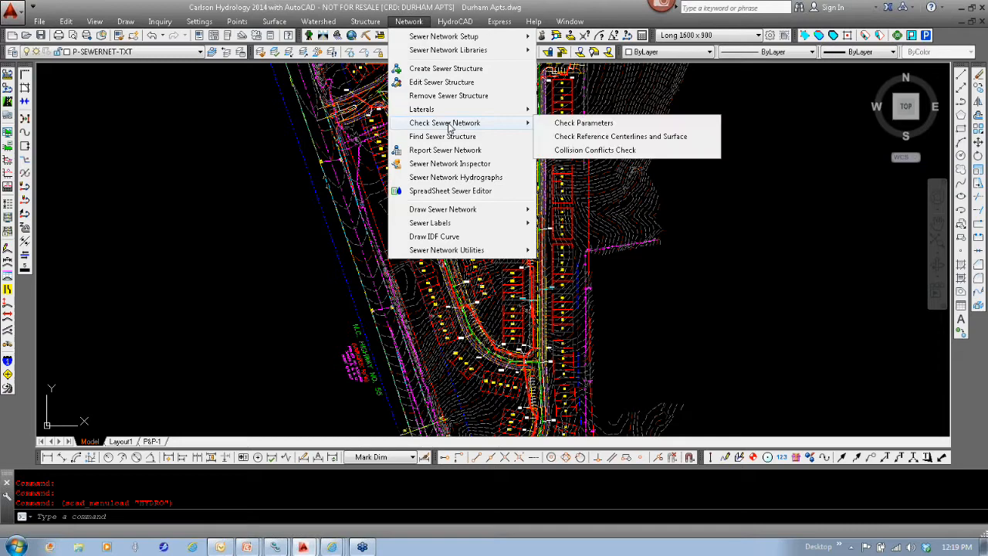
click(609, 151)
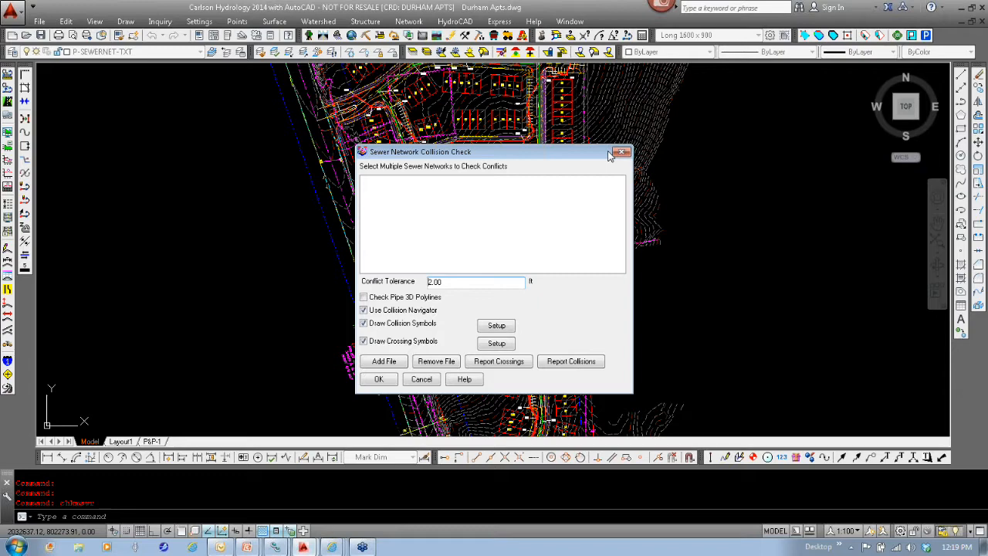
- Add the sewer files DEMO 3.sew and San Sewer.sew to the collision check
click(379, 362)
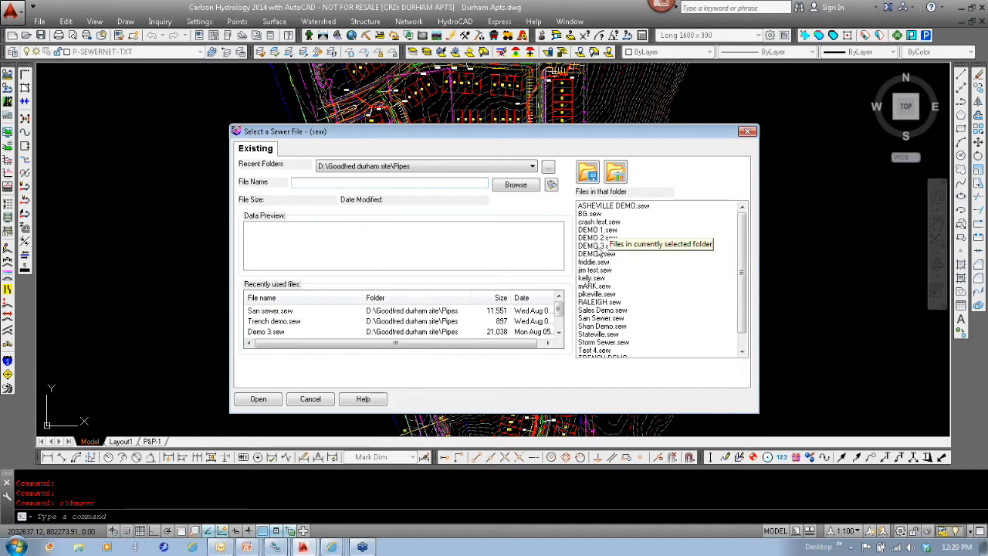
double_click(598, 247)
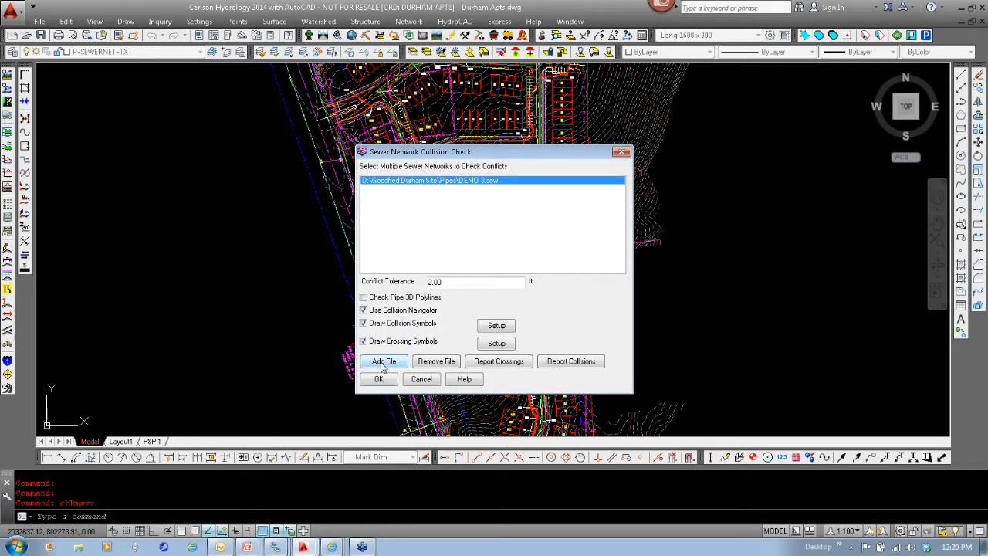
click(383, 362)
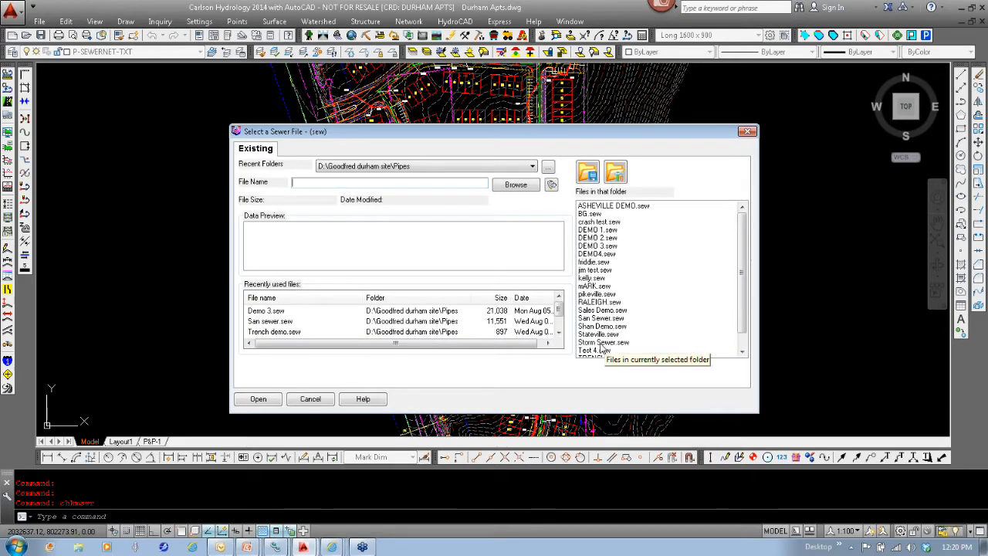
double_click(601, 318)
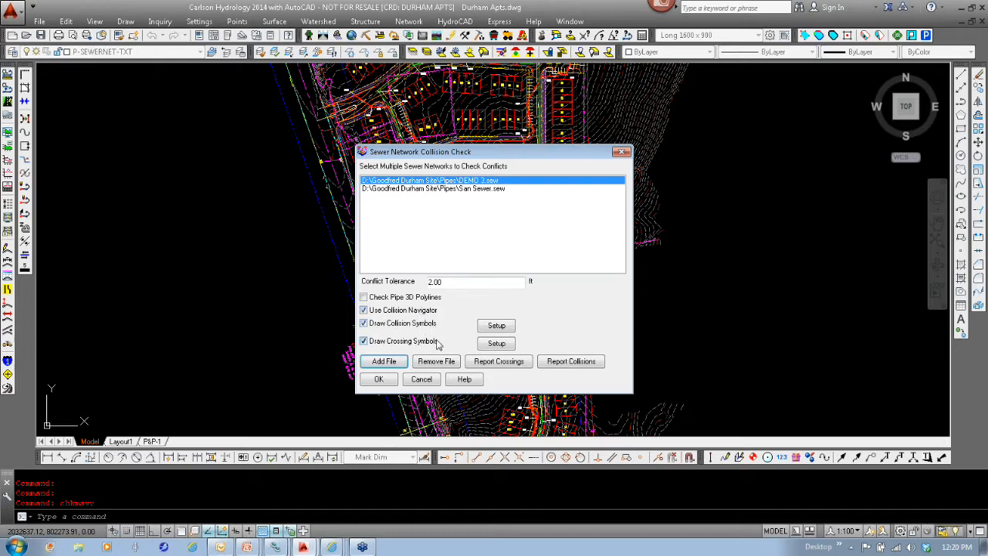
- Review the collision symbol setup and the fields available for the crossings report, leaving both unchanged
click(502, 326)
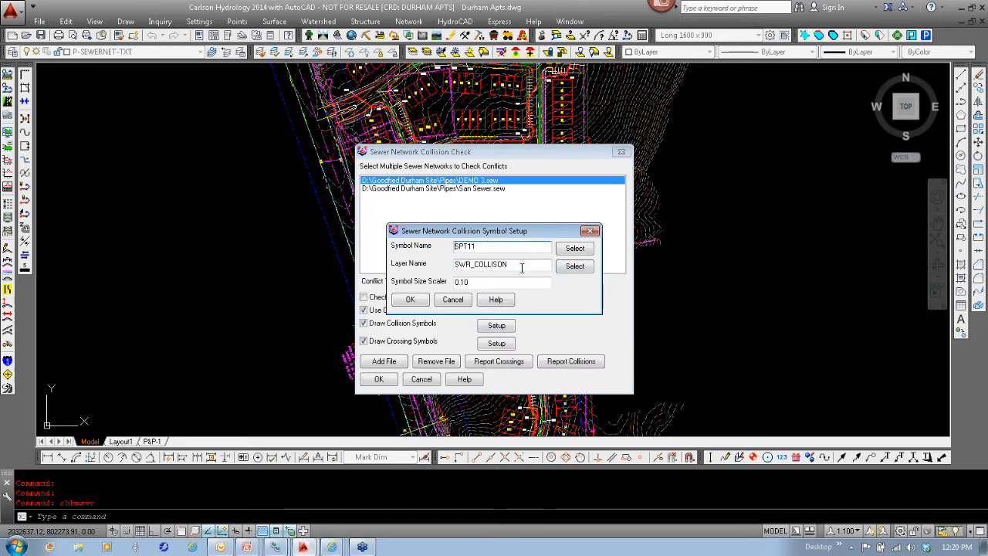
click(454, 301)
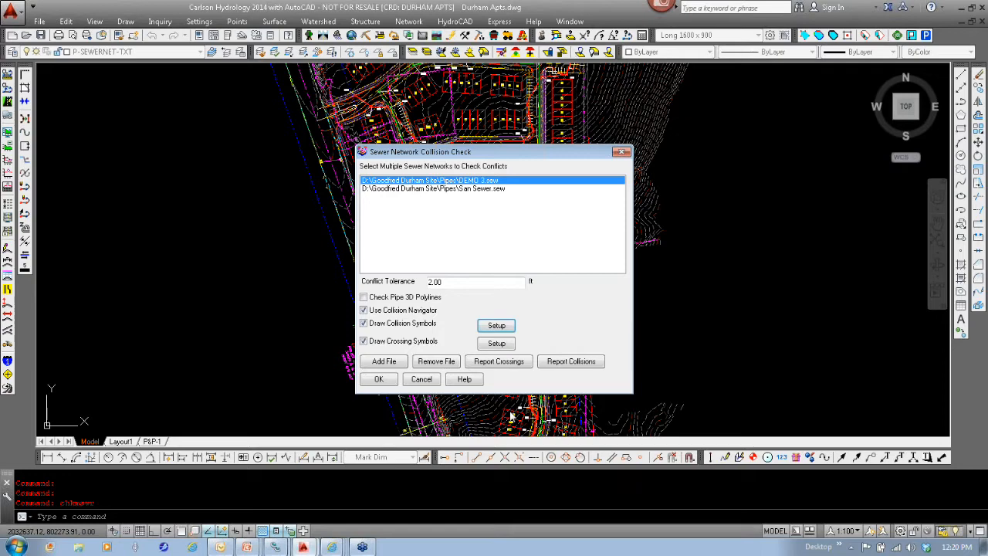
click(499, 361)
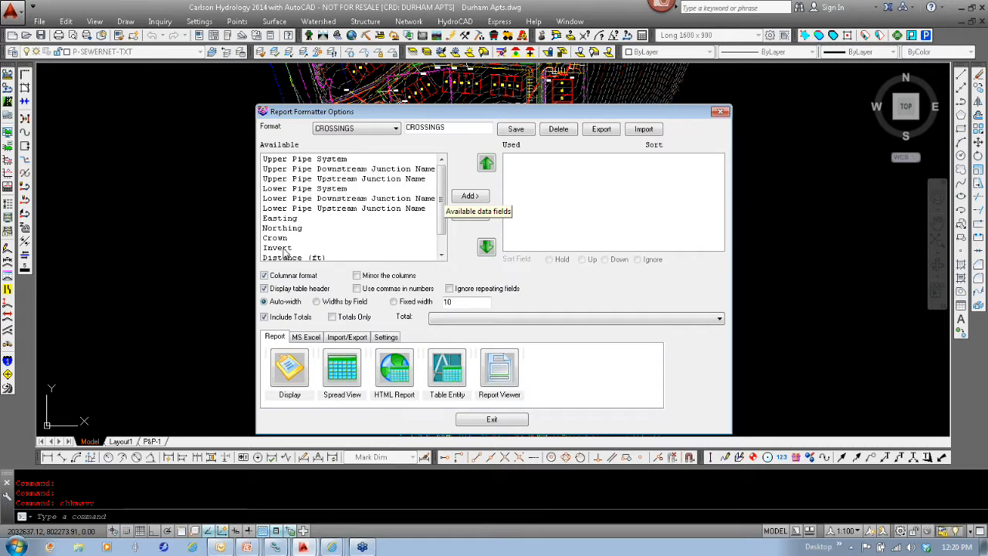
scroll(445, 222, down, 1)
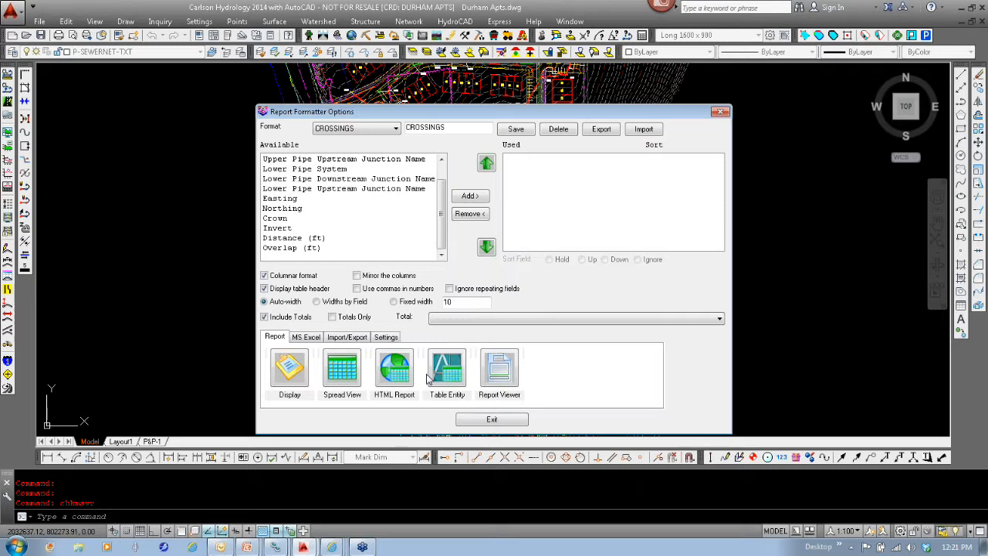
click(513, 425)
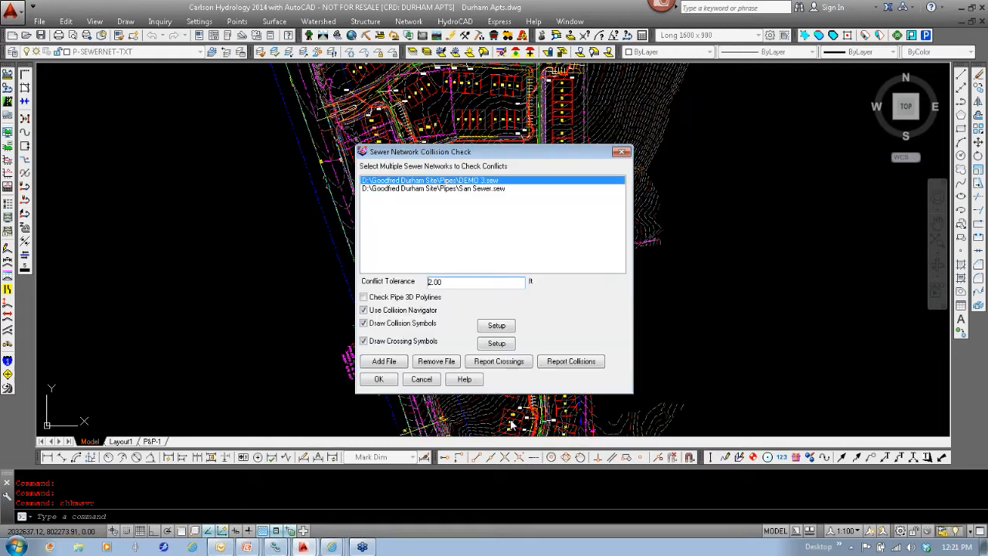
- Add Northing, Overlap (ft) and Second Pipe Upstream Junction Name to the collision report's used fields
click(571, 361)
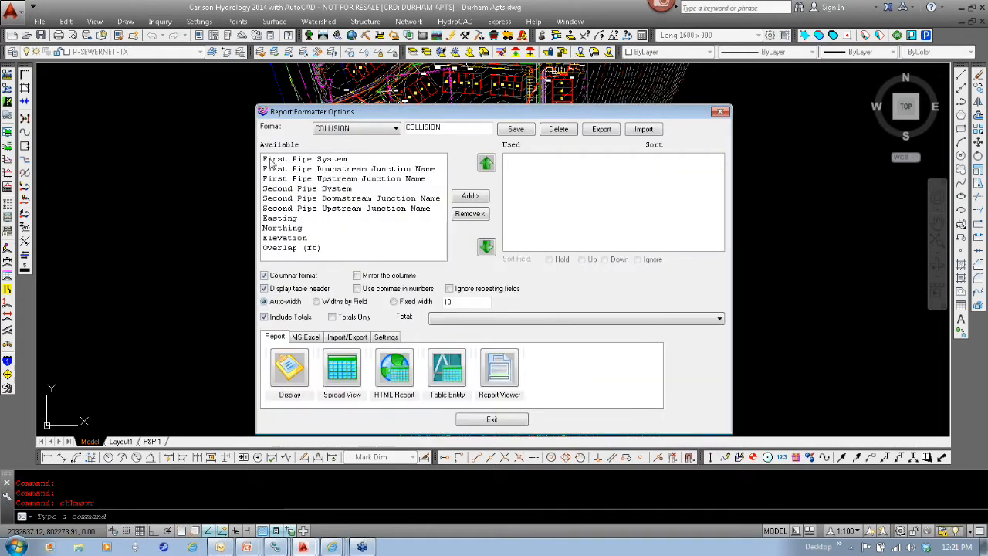
double_click(284, 228)
double_click(285, 238)
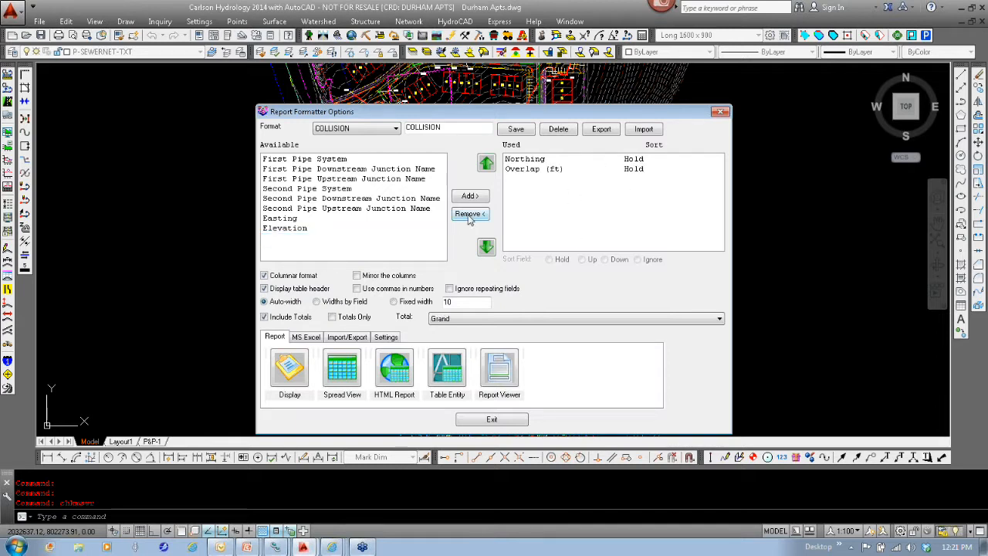
click(353, 210)
click(464, 197)
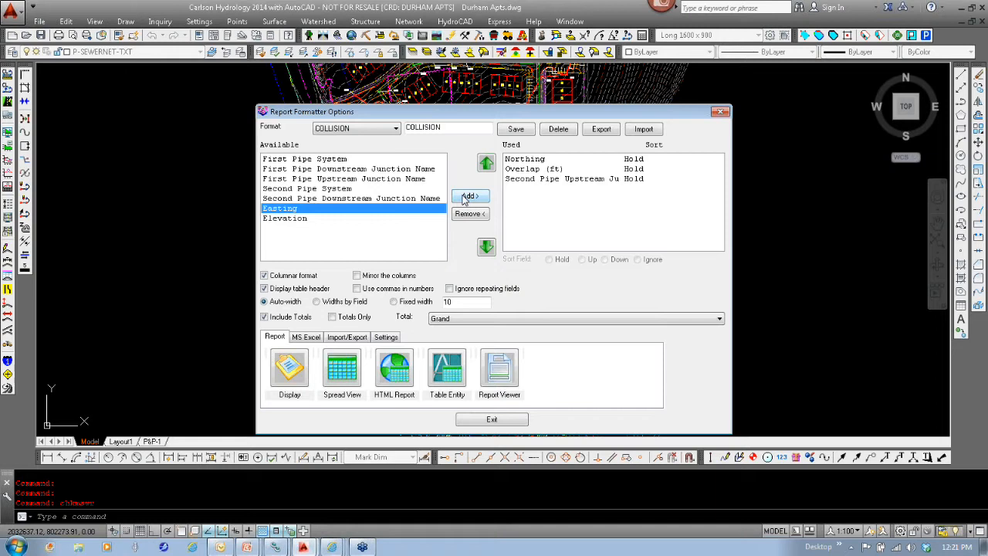
- Remove all used fields from the collision report and exit the report formatter
click(513, 181)
click(470, 213)
click(518, 169)
click(470, 213)
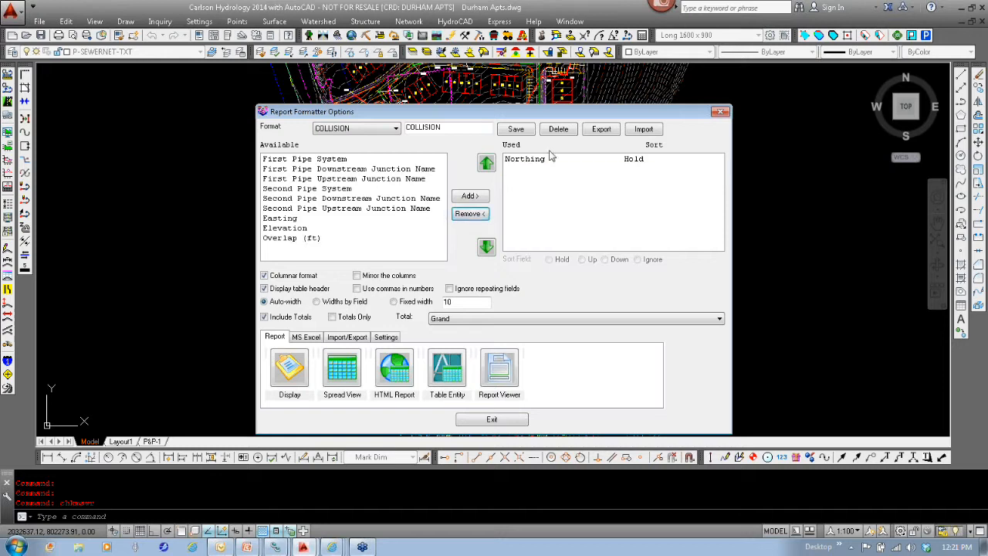
click(531, 162)
click(470, 214)
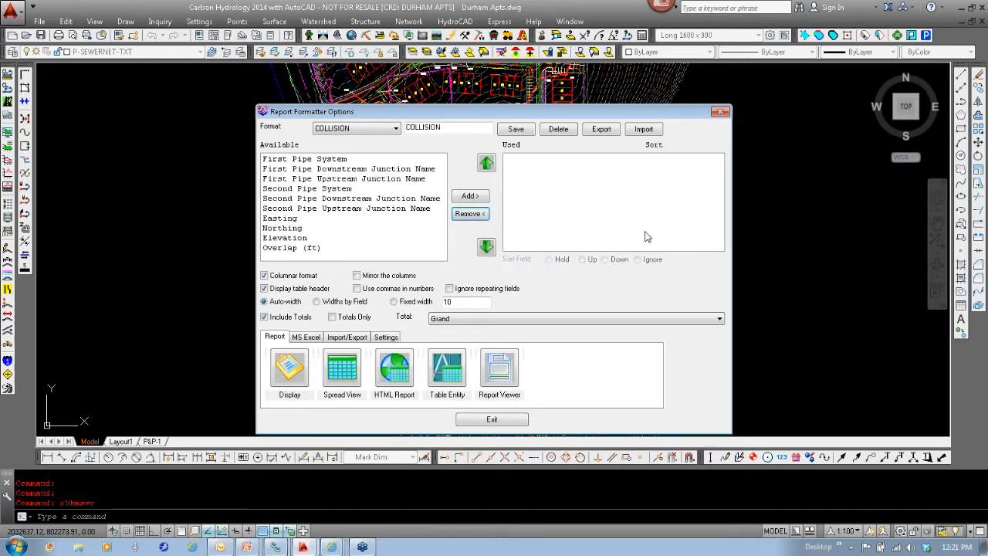
click(489, 419)
- Run the collision check, expand the collisions in the problem log and zoom in on Collision #1
click(379, 379)
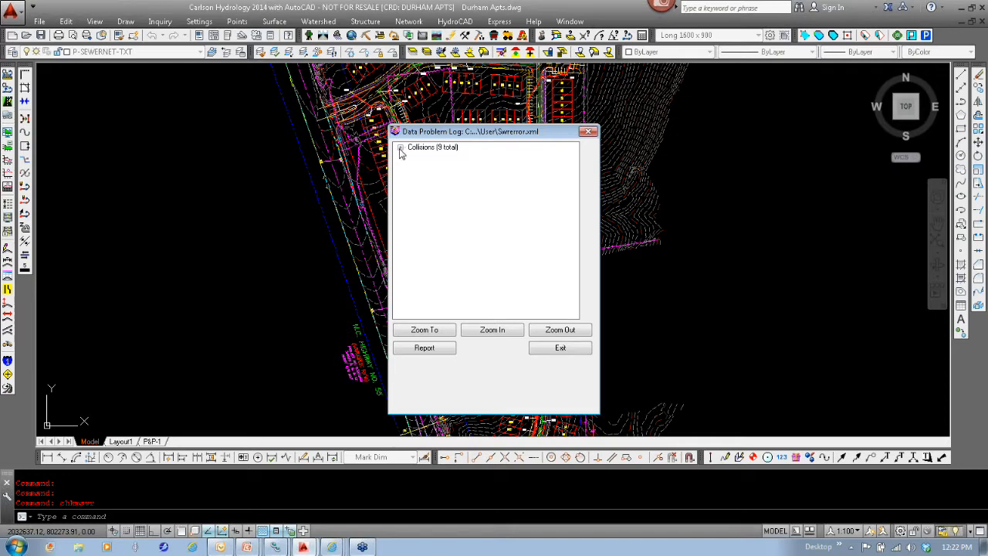
click(400, 147)
click(436, 157)
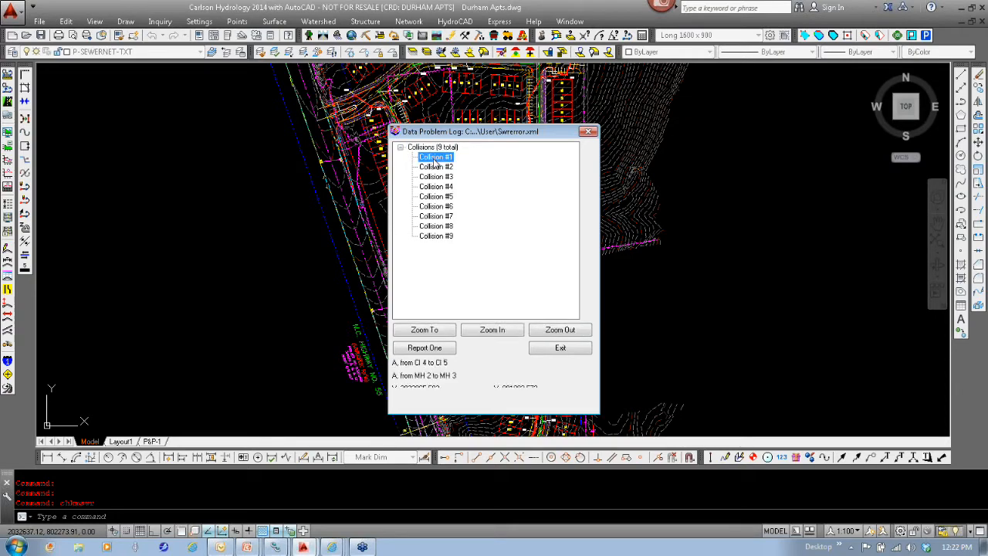
drag(484, 135, 251, 128)
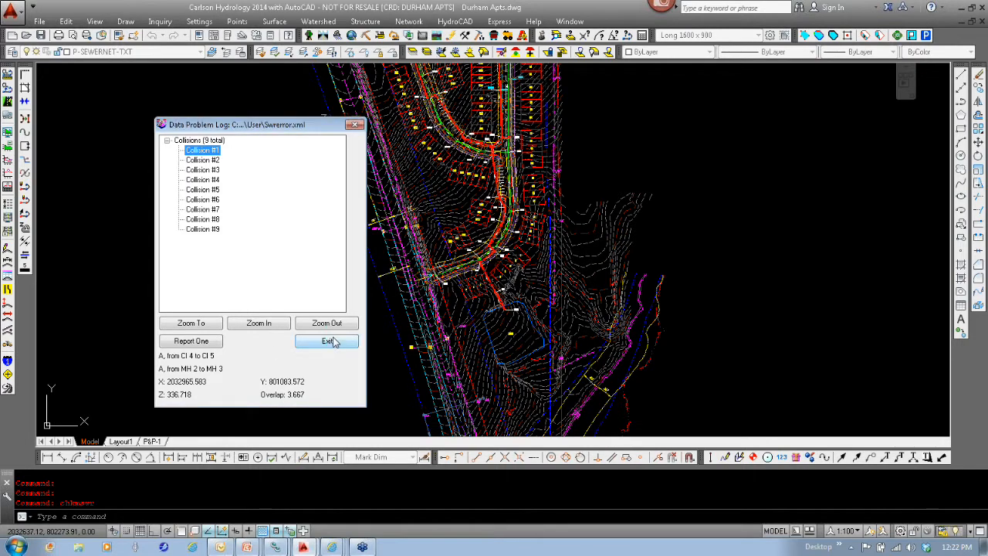
click(255, 323)
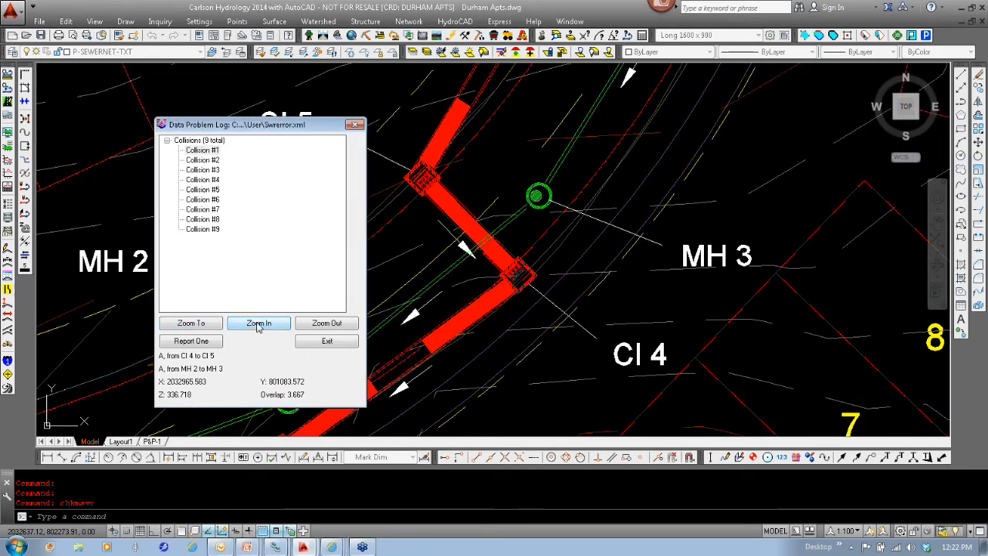
- Zoom in on Collision #7 from the problem log and exit the log
click(203, 209)
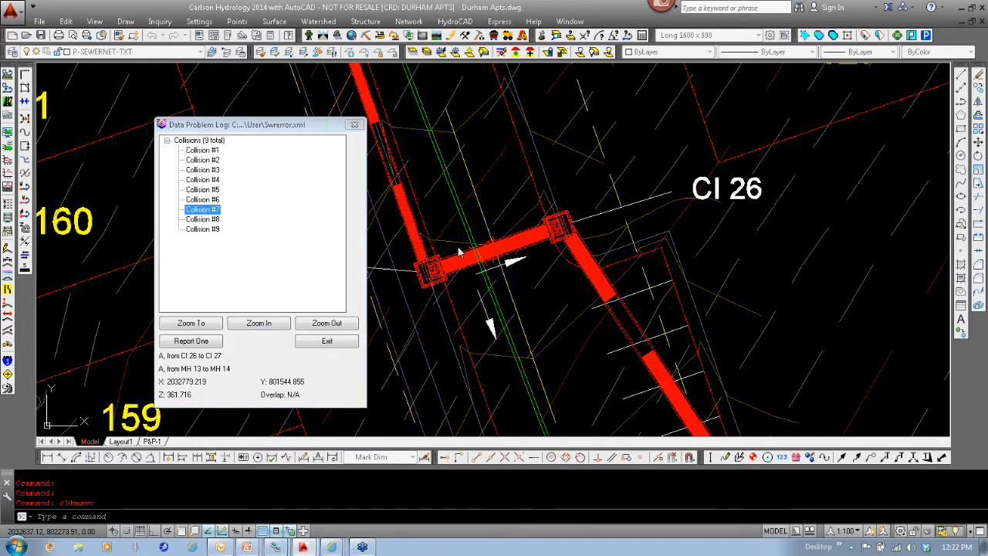
click(254, 324)
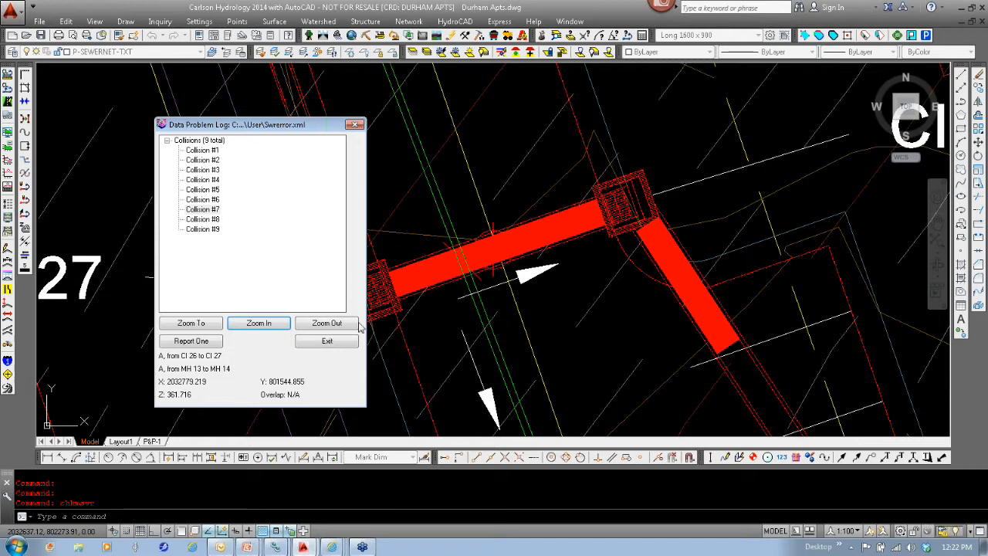
click(338, 344)
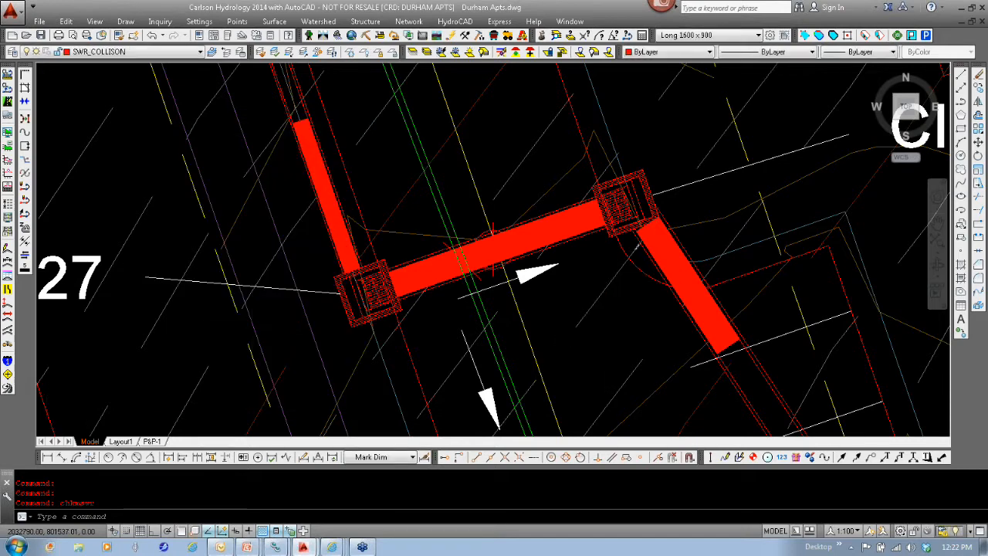
- Start a bench pond design with surface-file options, using the BMP outline as the top-of-pond polyline and EG.tin as the existing surface
scroll(661, 331, down, 4)
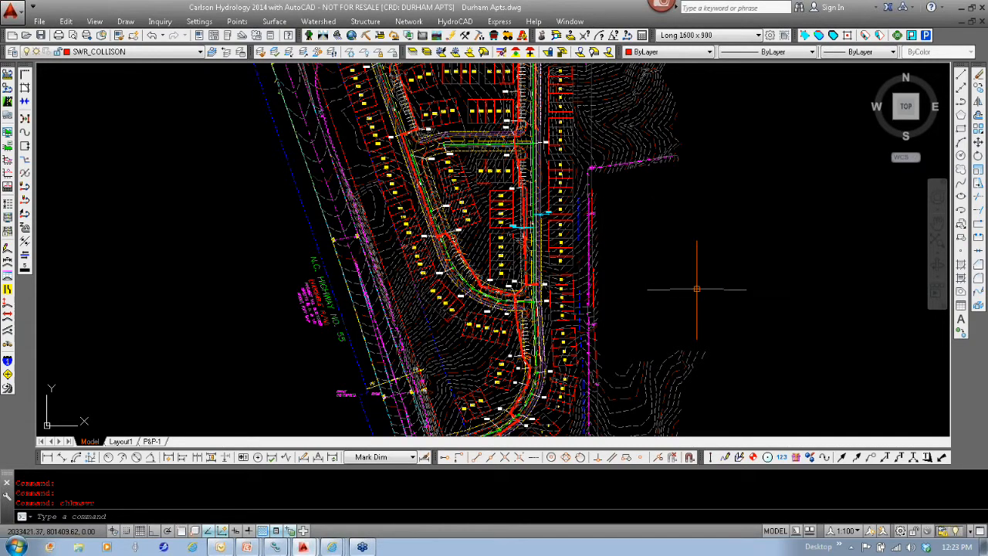
middle_drag(696, 300, 632, 184)
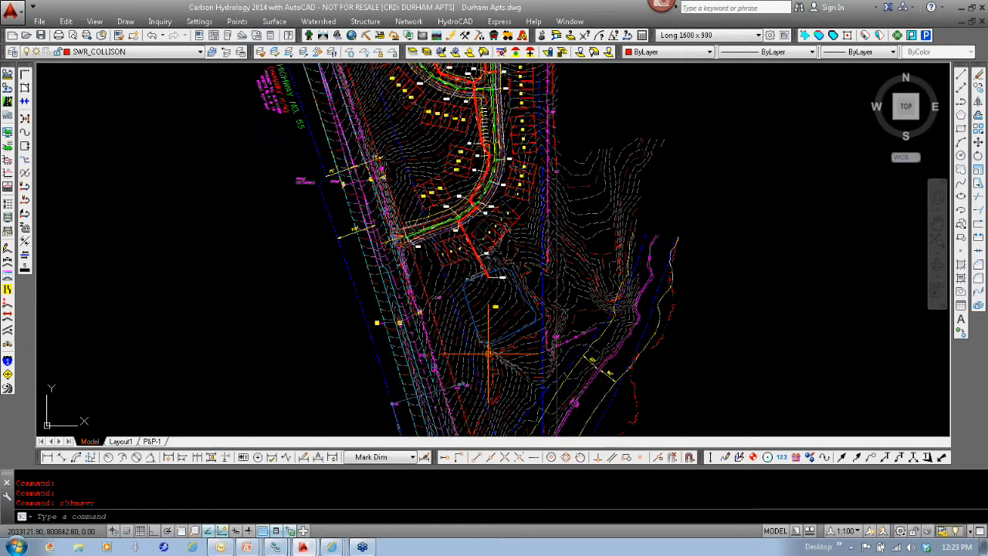
scroll(494, 316, up, 6)
scroll(514, 316, down, 3)
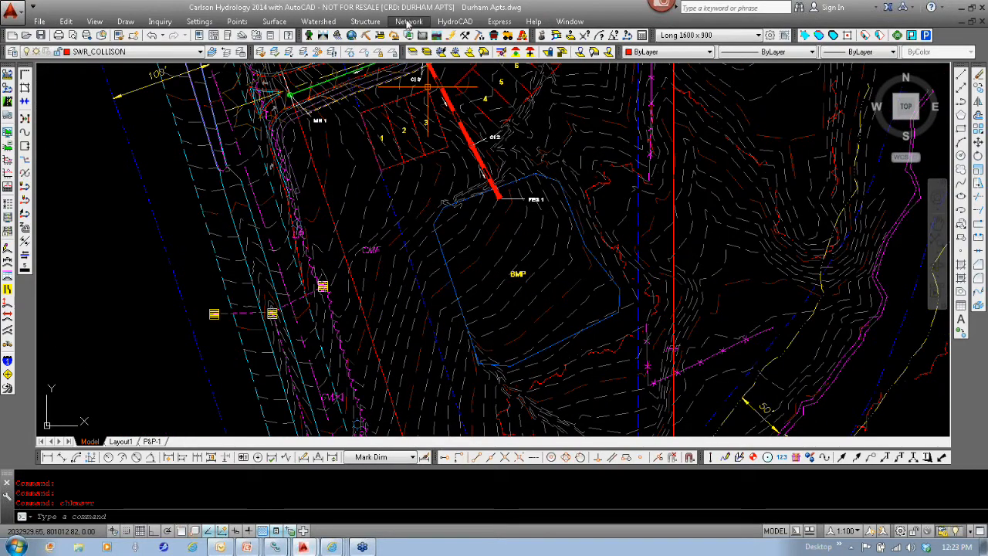
click(365, 21)
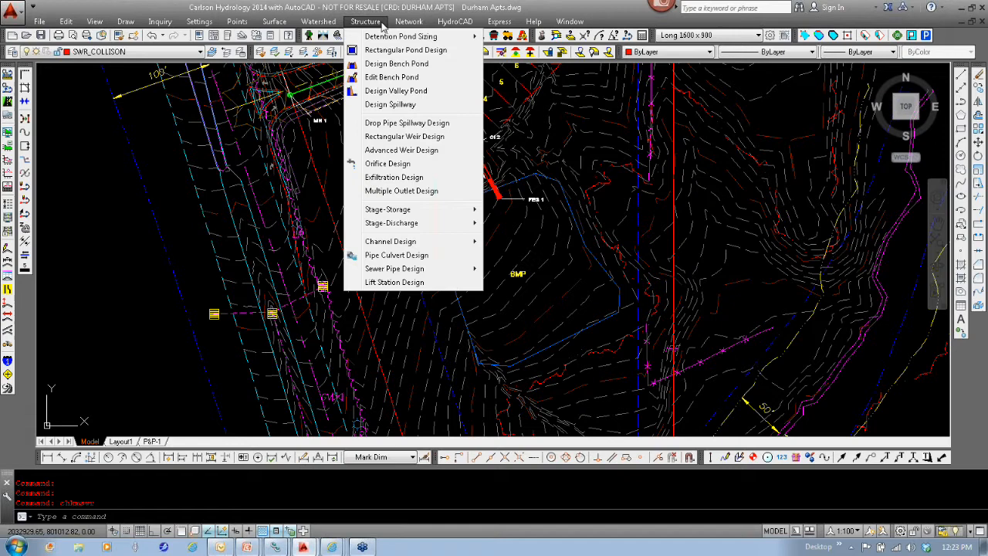
click(397, 63)
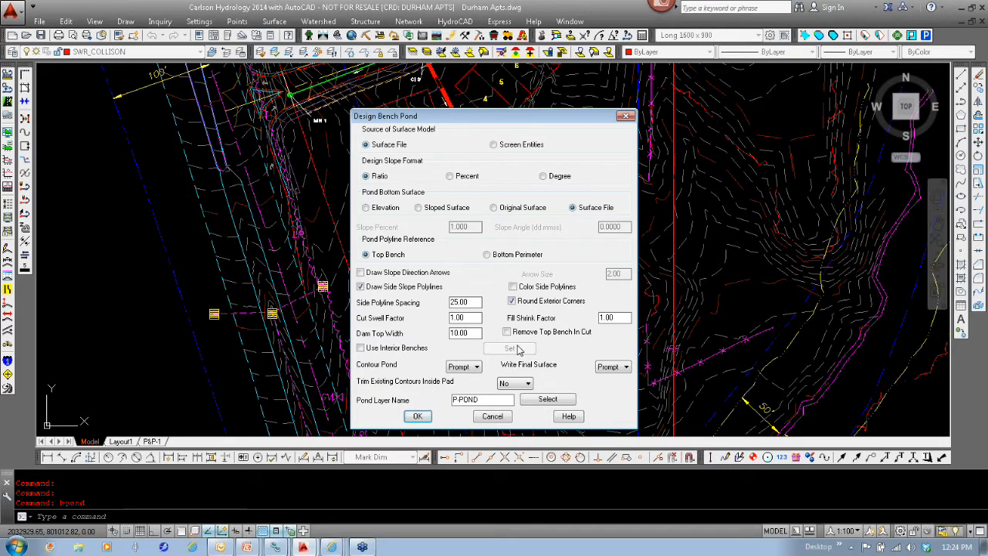
click(416, 419)
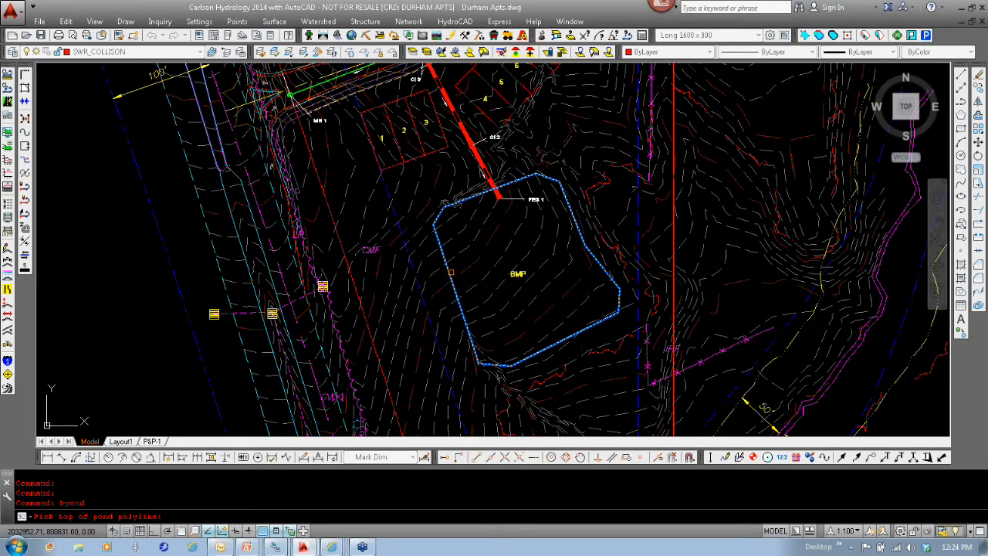
click(445, 203)
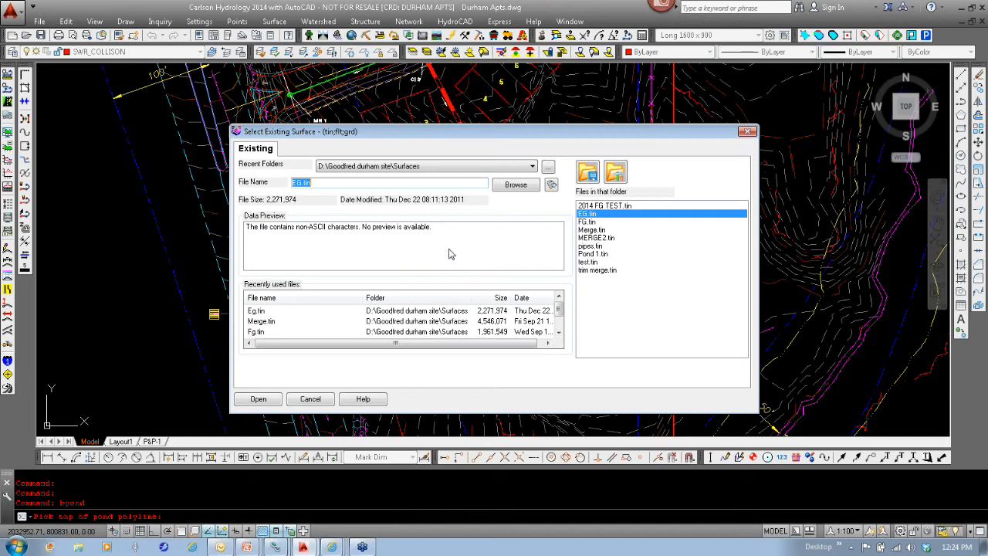
click(589, 214)
double_click(589, 218)
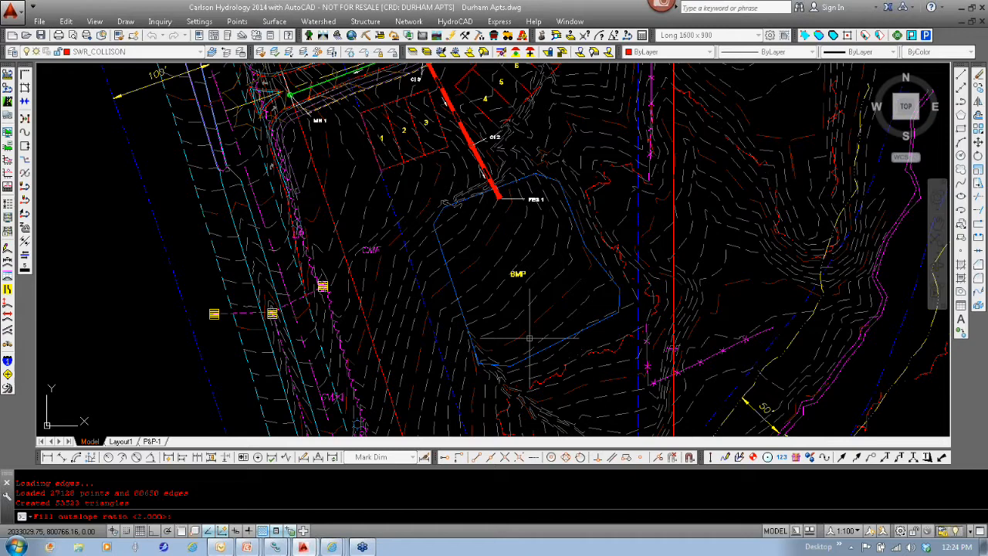
- Set the fill, cut and interior slope ratios to 2, the top of bank elevation to 338 and the interior surface to Eg.tin
key(Return)
key(Return)
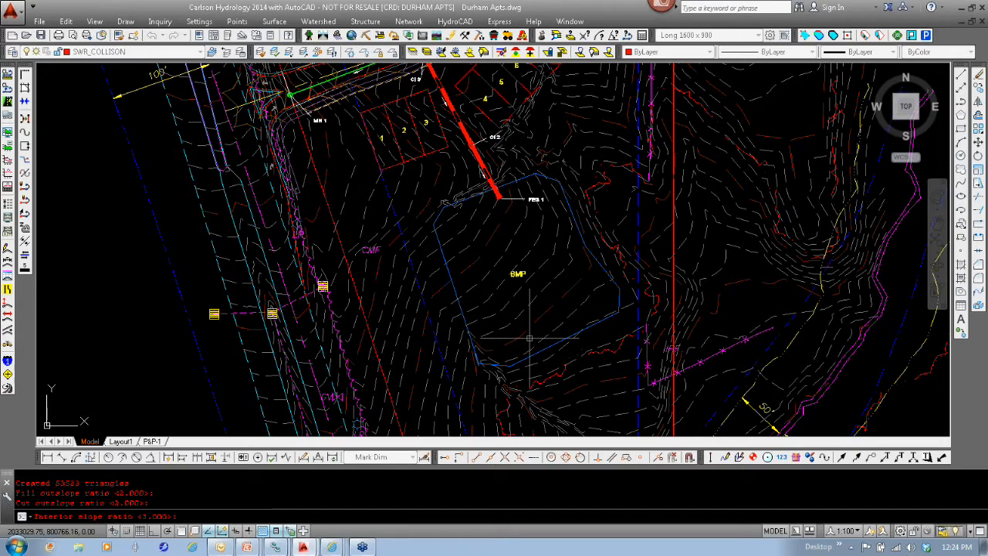
text(2)
key(Return)
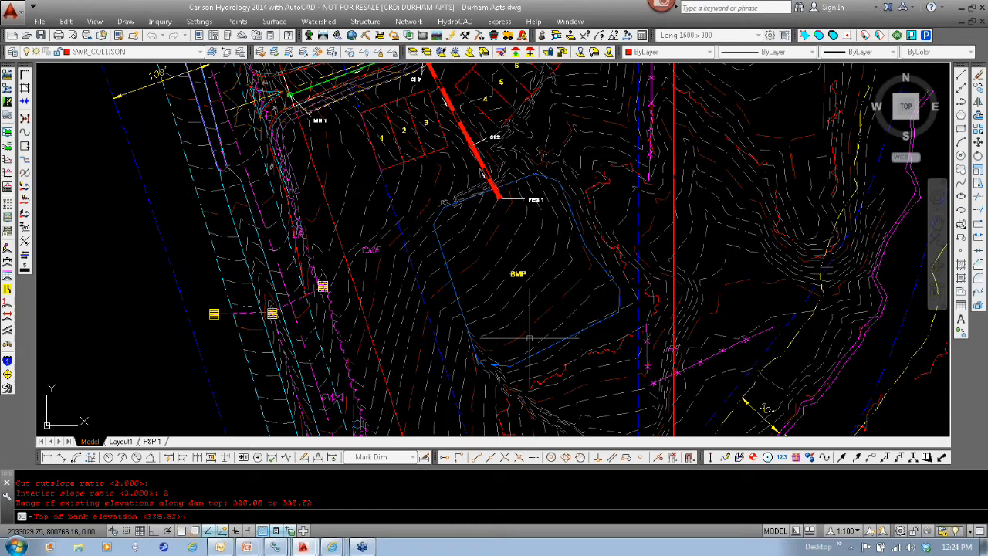
key(Return)
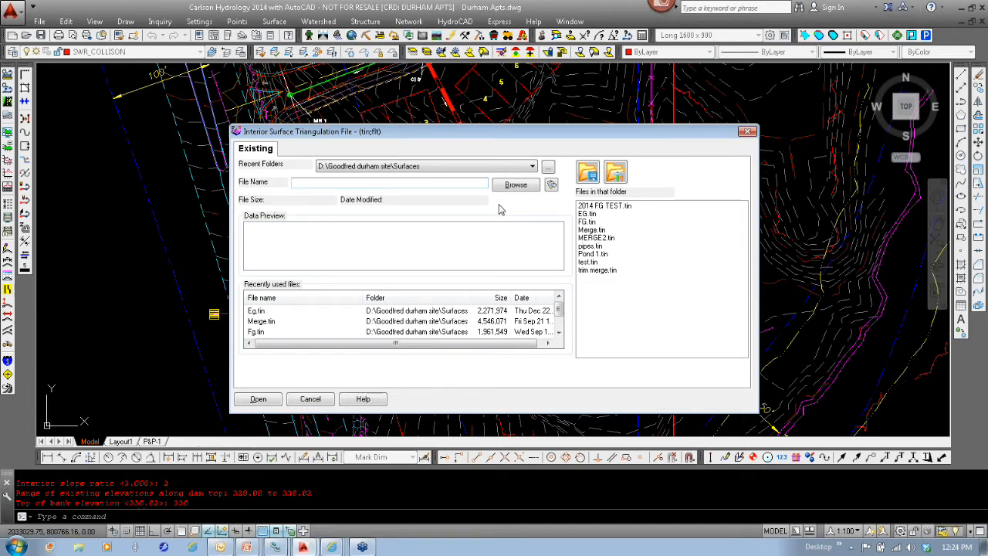
double_click(256, 311)
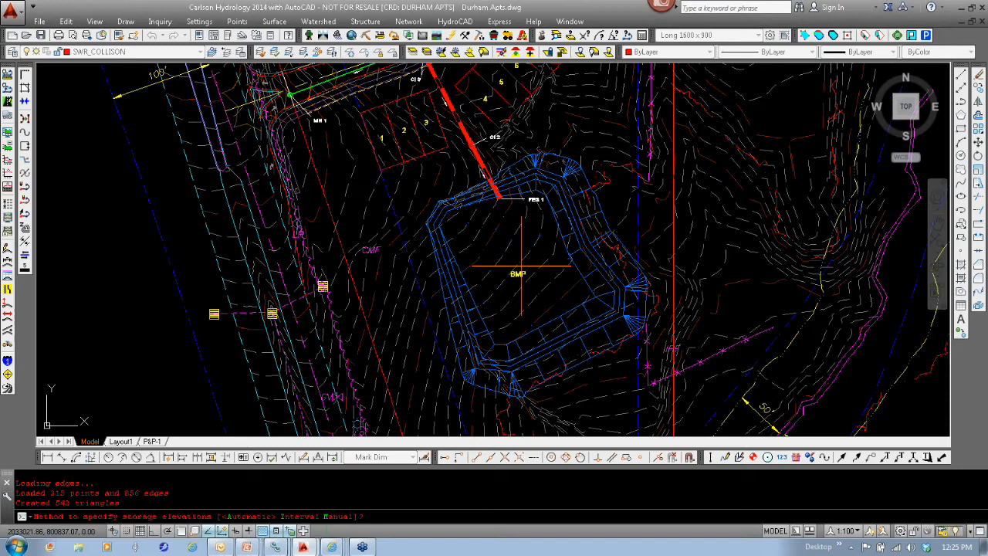
- Calculate pond storage with automatic elevations, then review and close the pond report
key(Return)
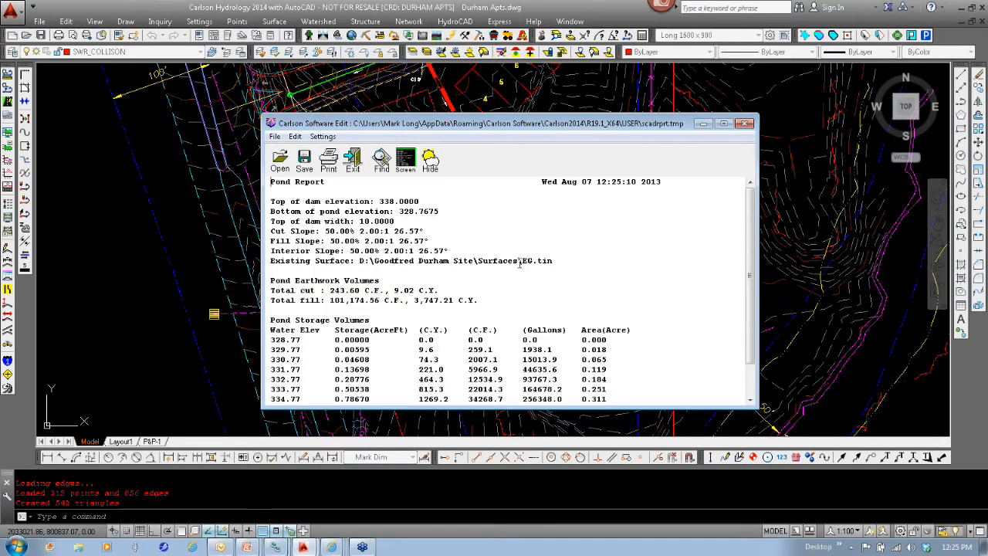
scroll(577, 245, down, 2)
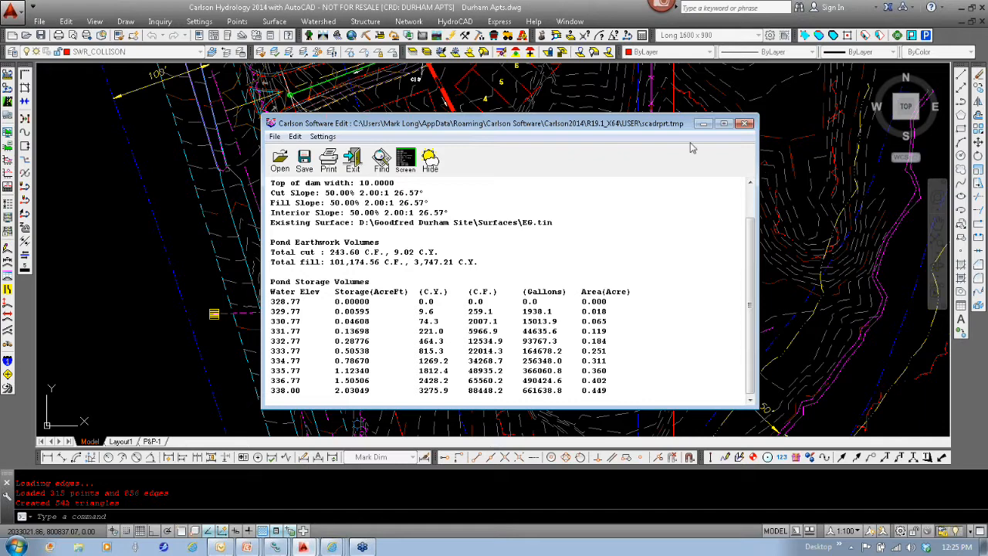
click(746, 125)
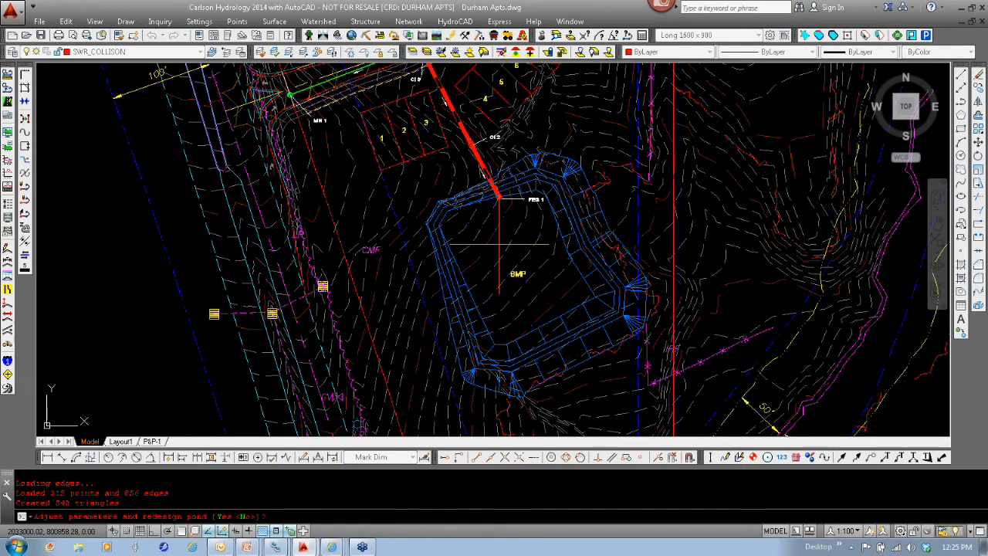
- Decline redesigning the pond, writing a stage-storage file and writing the final surface to a triangulation file
text(N)
key(Return)
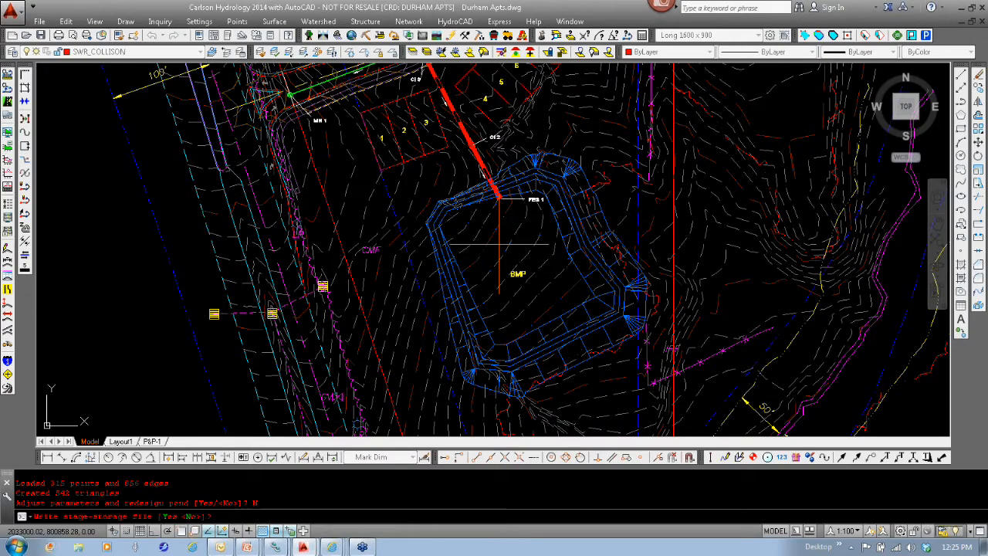
text(N)
key(Return)
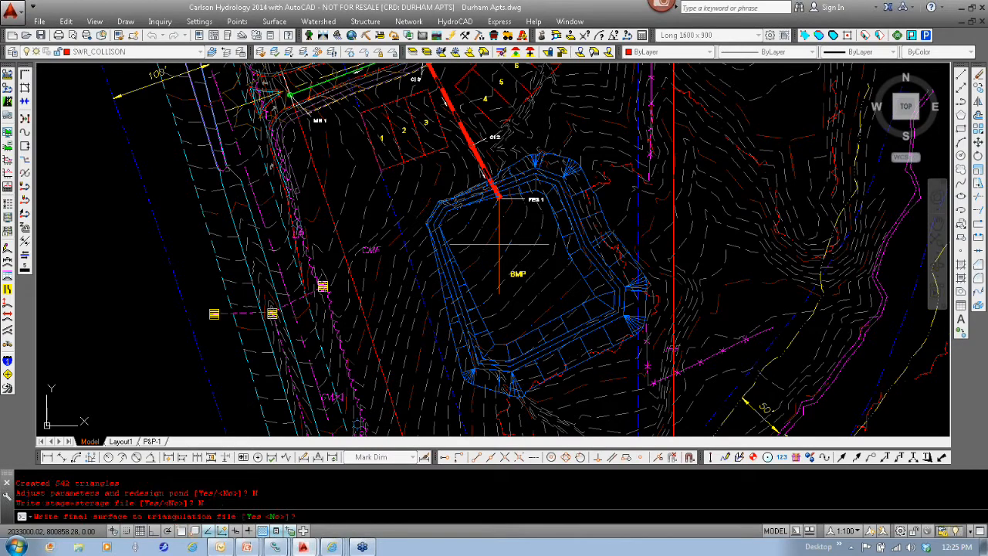
text(N)
key(Return)
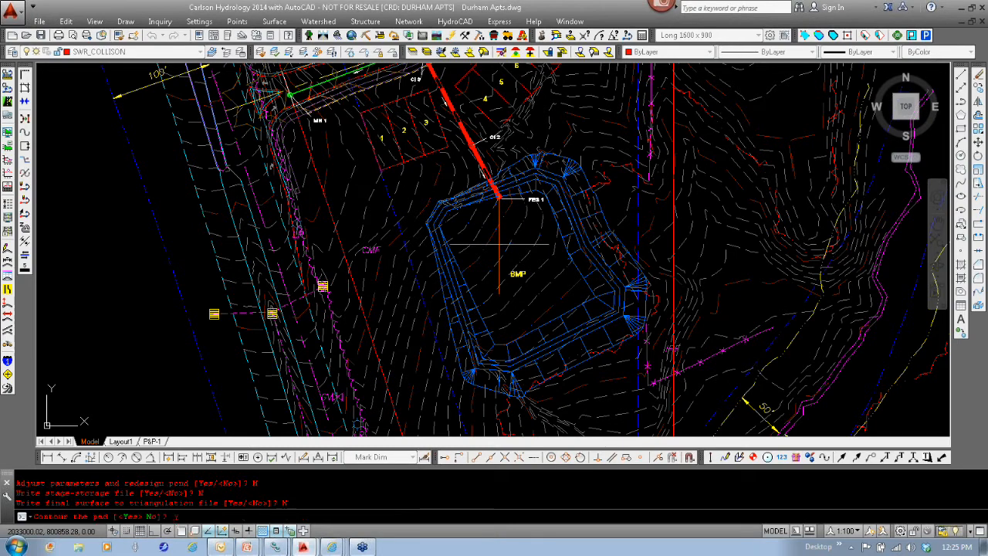
- Contour the pond on layer CTR at a 1.00 interval and inspect the resulting contours
text(y)
key(Return)
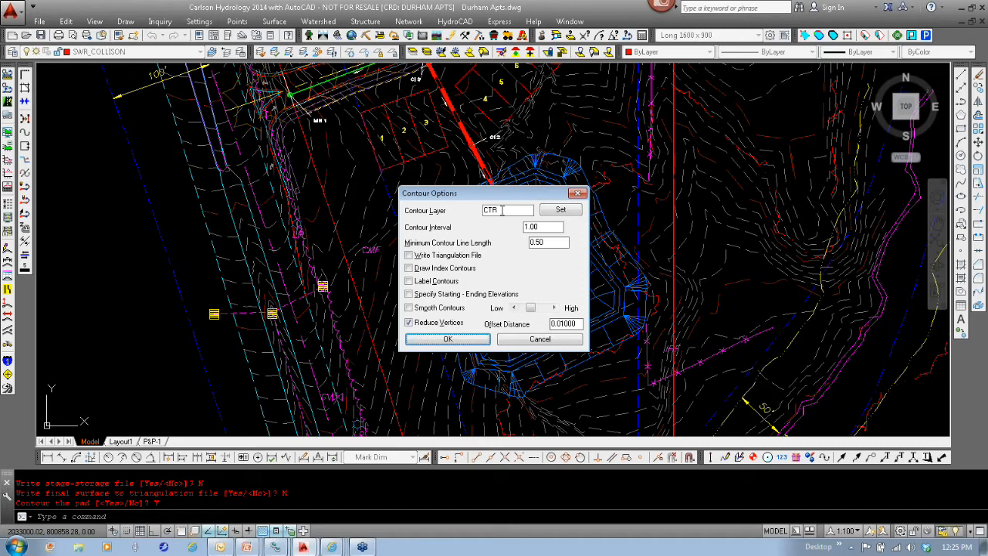
click(447, 340)
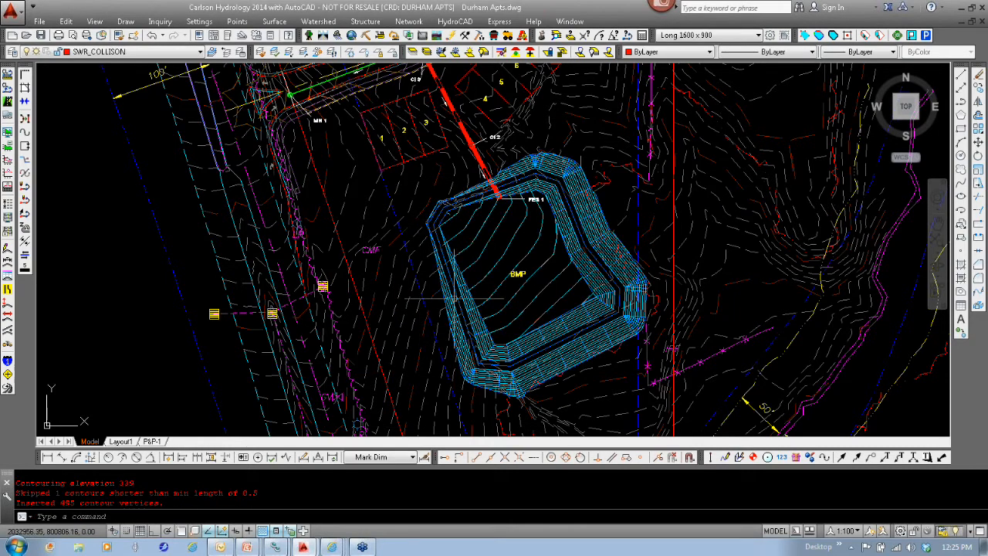
scroll(474, 214, up, 4)
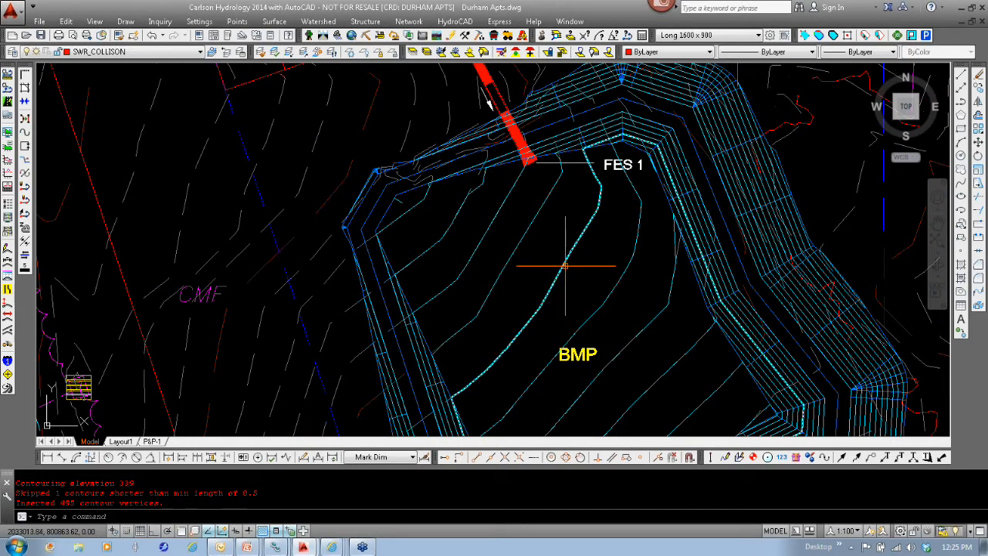
scroll(584, 301, down, 4)
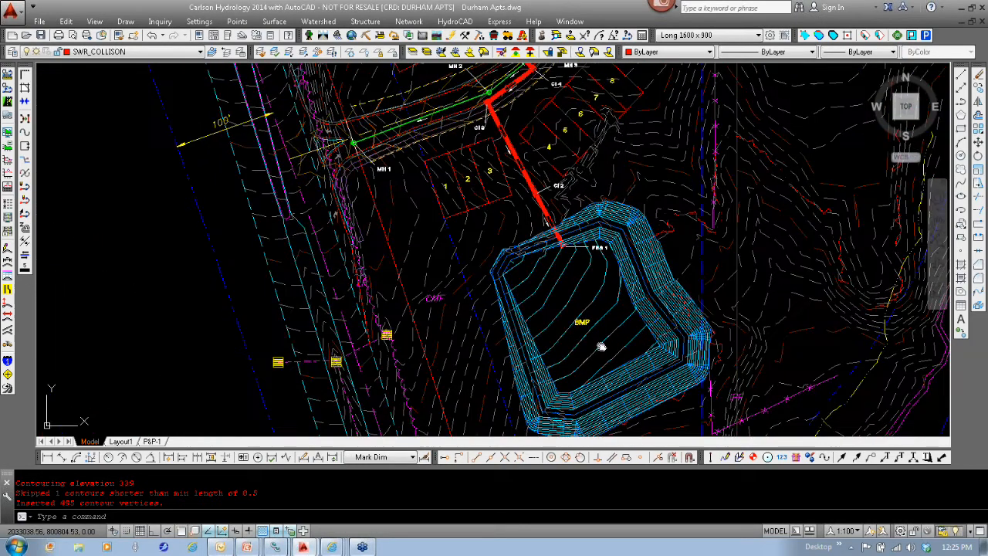
middle_drag(601, 347, 535, 277)
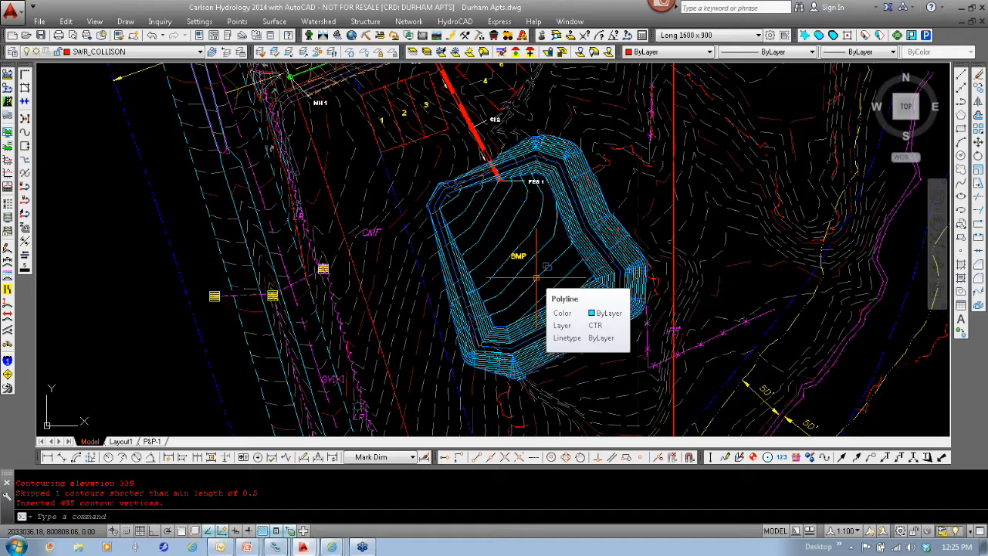
key(Escape)
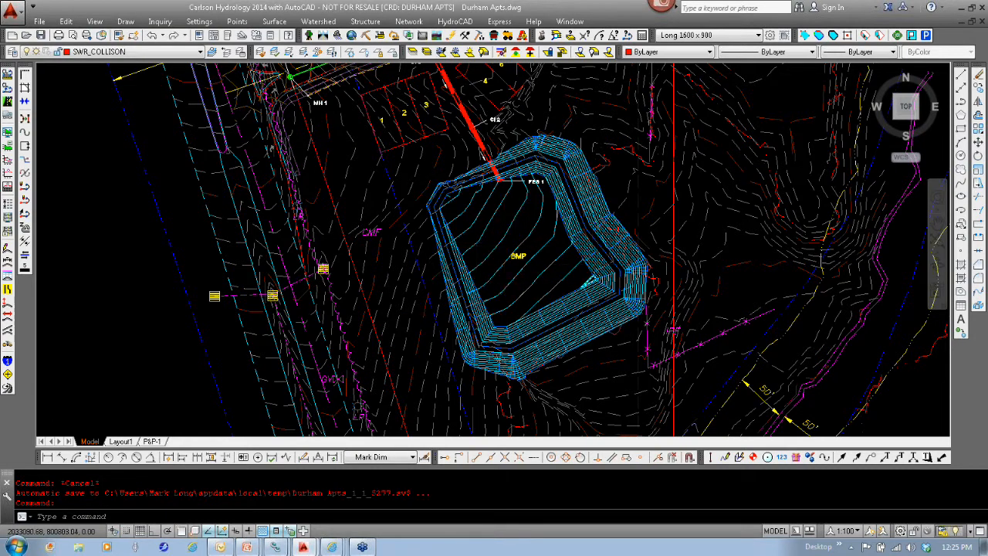
scroll(591, 279, down, 2)
middle_drag(585, 306, 515, 290)
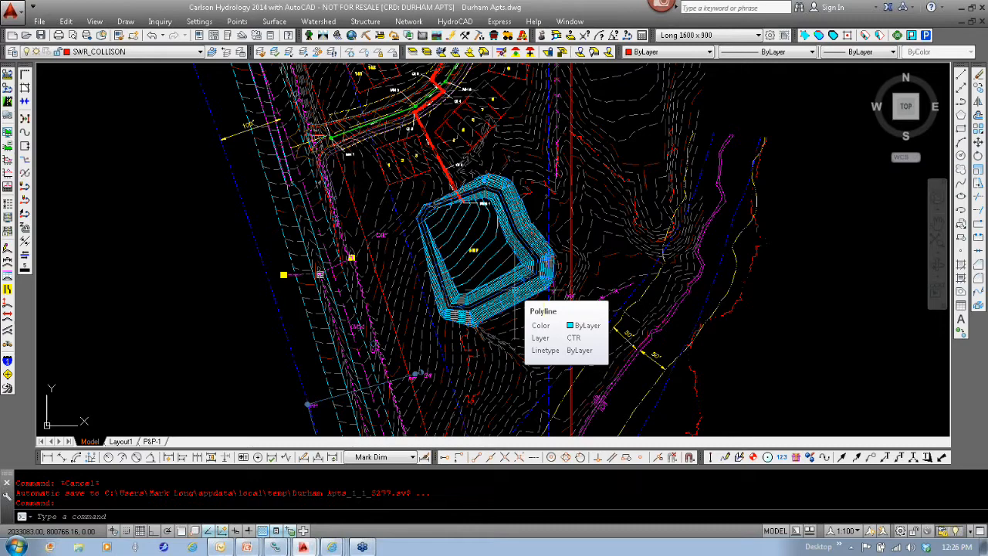
- Set Trench demo.sew as the active network file in the sewer network settings
mouse_move(534, 370)
middle_down()
mouse_move(549, 282)
mouse_move(511, 170)
mouse_move(461, 121)
mouse_move(456, 91)
middle_up()
middle_drag(481, 362, 392, 58)
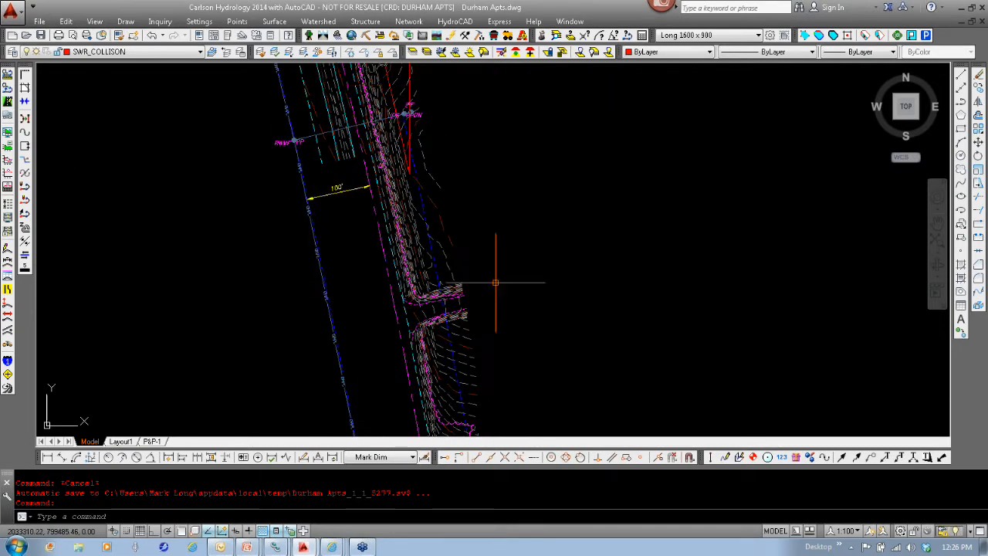
middle_drag(500, 343, 408, 44)
middle_drag(436, 245, 534, 428)
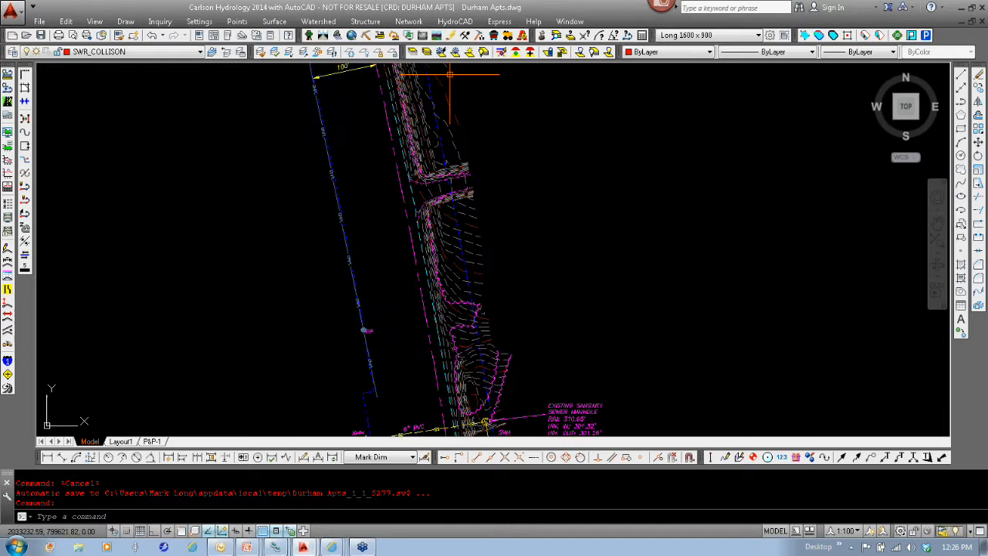
click(409, 23)
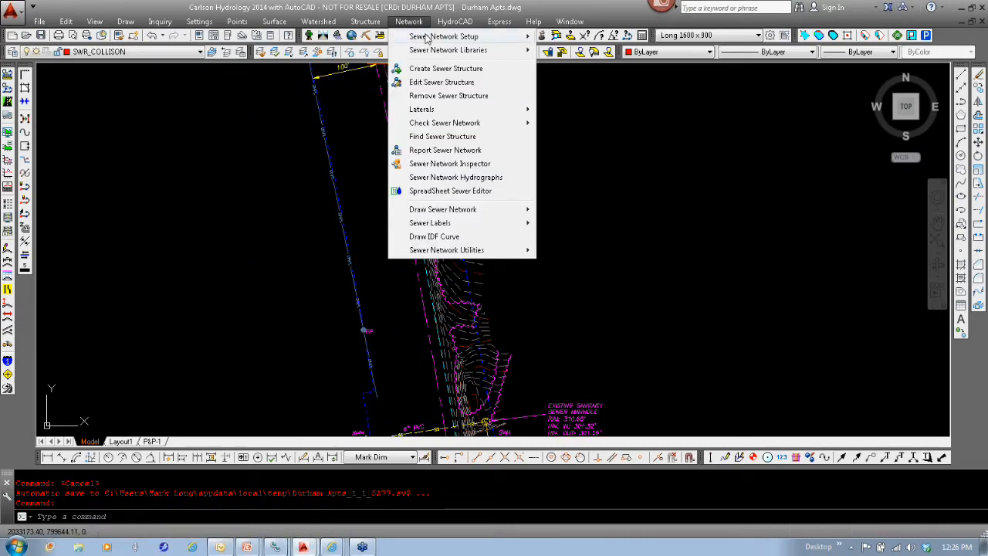
mouse_move(471, 36)
click(633, 39)
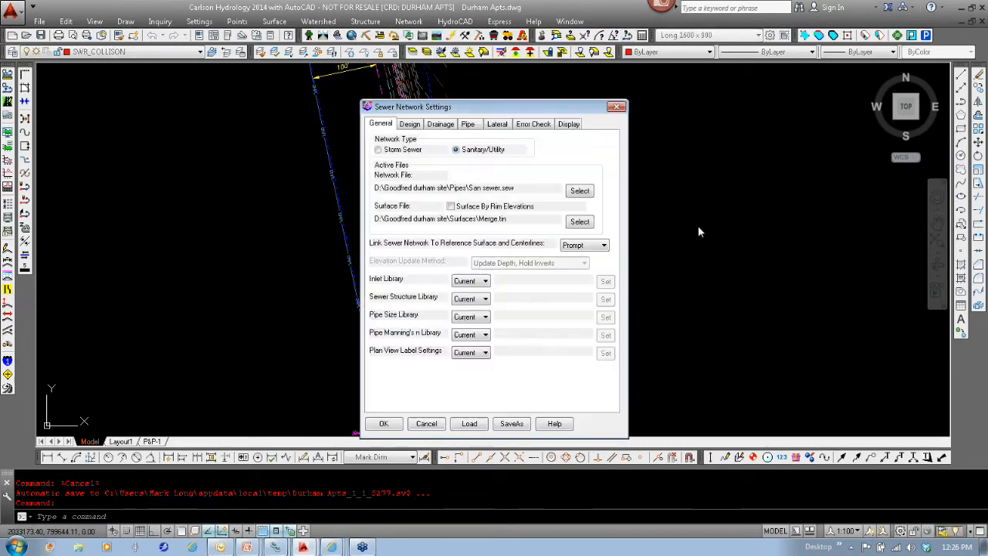
click(579, 191)
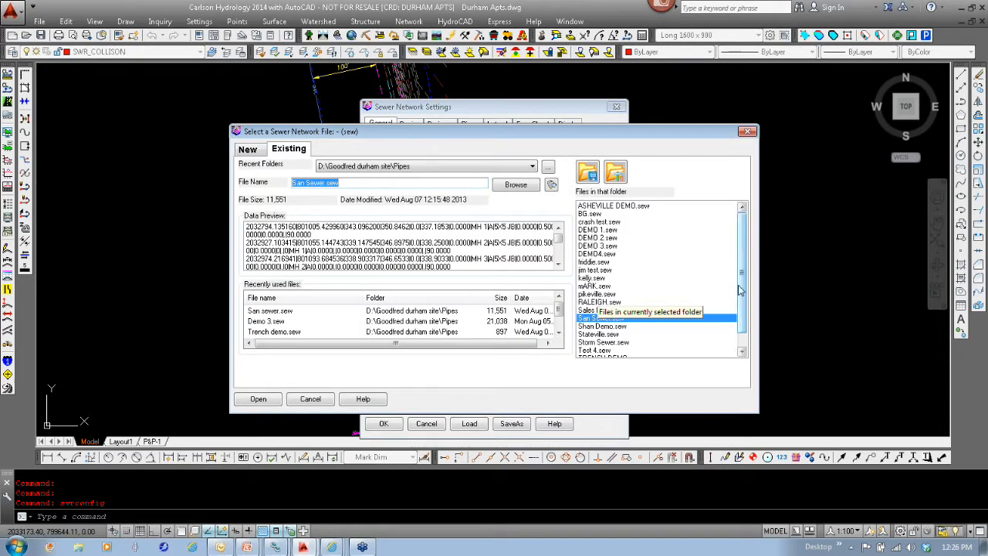
scroll(637, 351, down, 1)
double_click(621, 343)
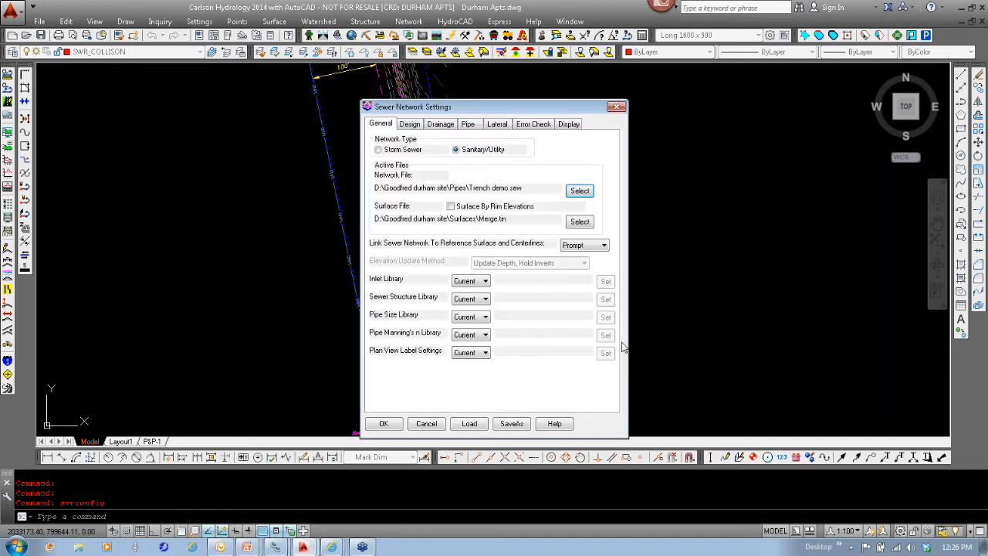
click(393, 426)
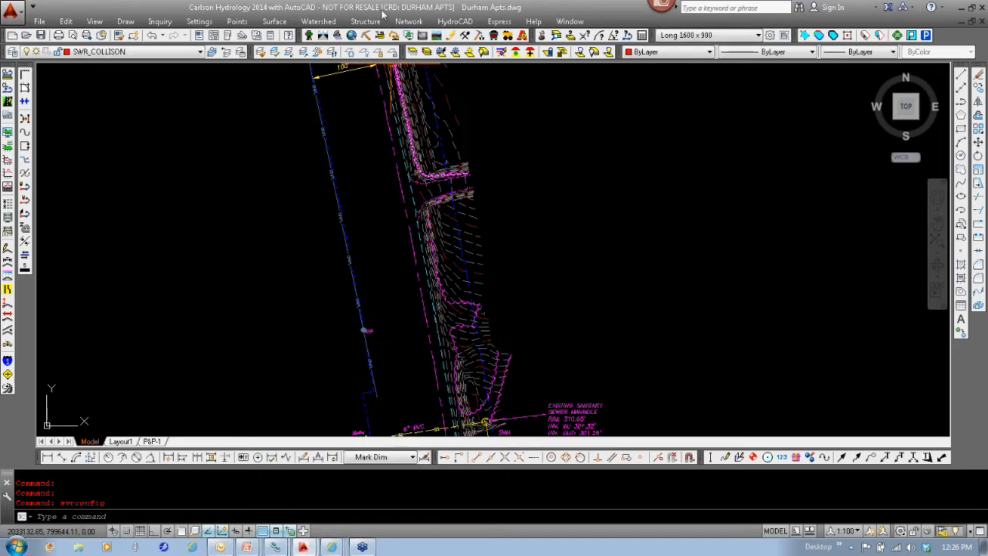
- Draw the sewer network in plan view and inspect the drawn line between the existing manhole and MH A
click(409, 21)
mouse_move(470, 209)
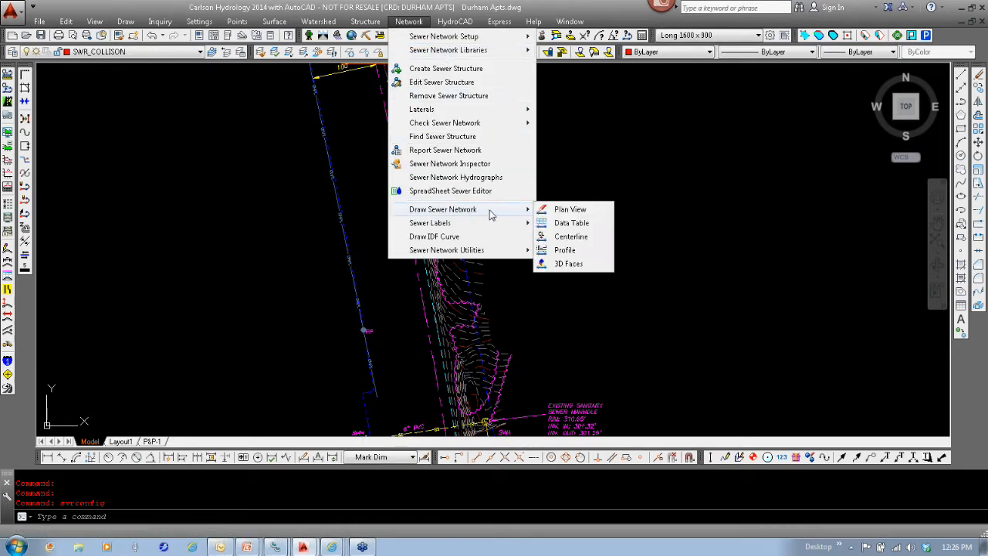
click(569, 207)
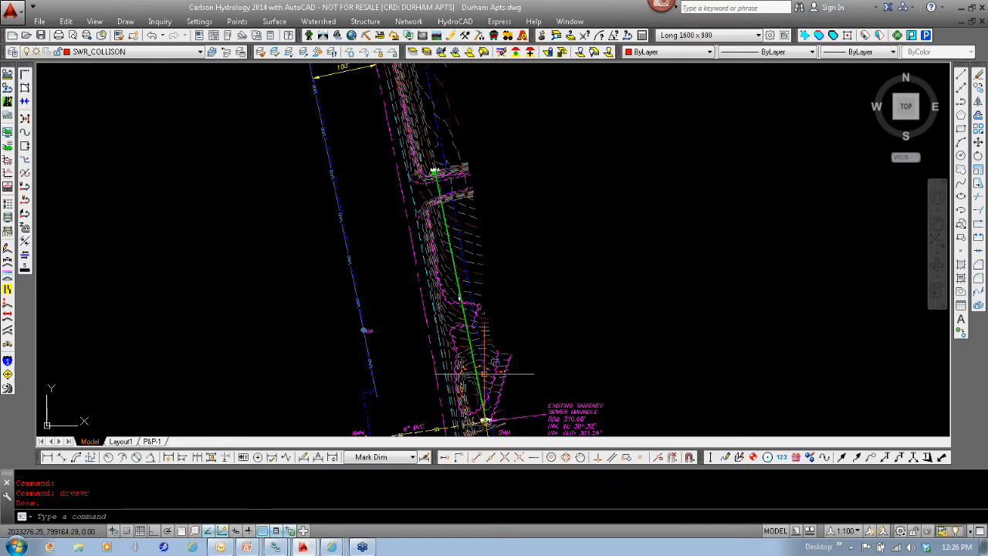
middle_drag(502, 389, 548, 266)
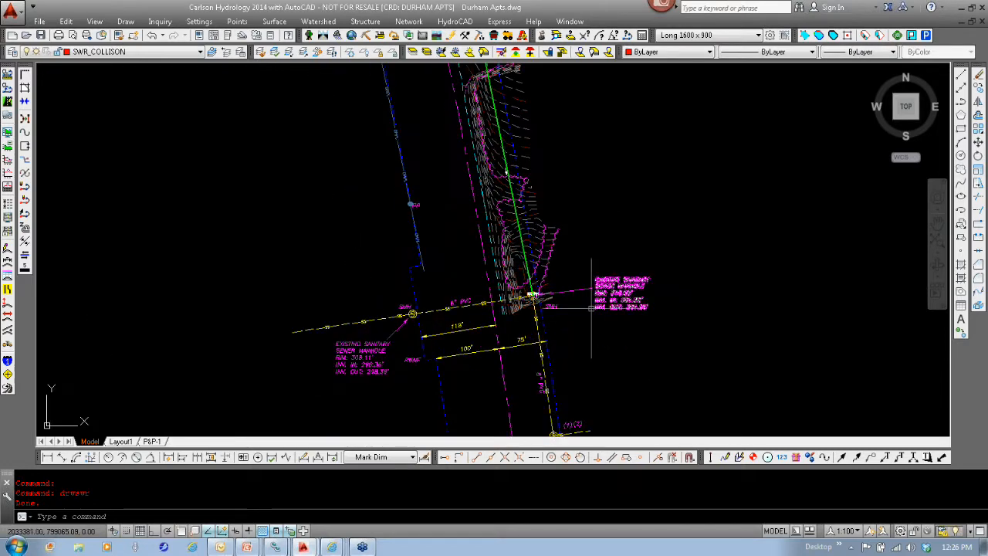
middle_drag(578, 214, 601, 373)
scroll(518, 247, up, 5)
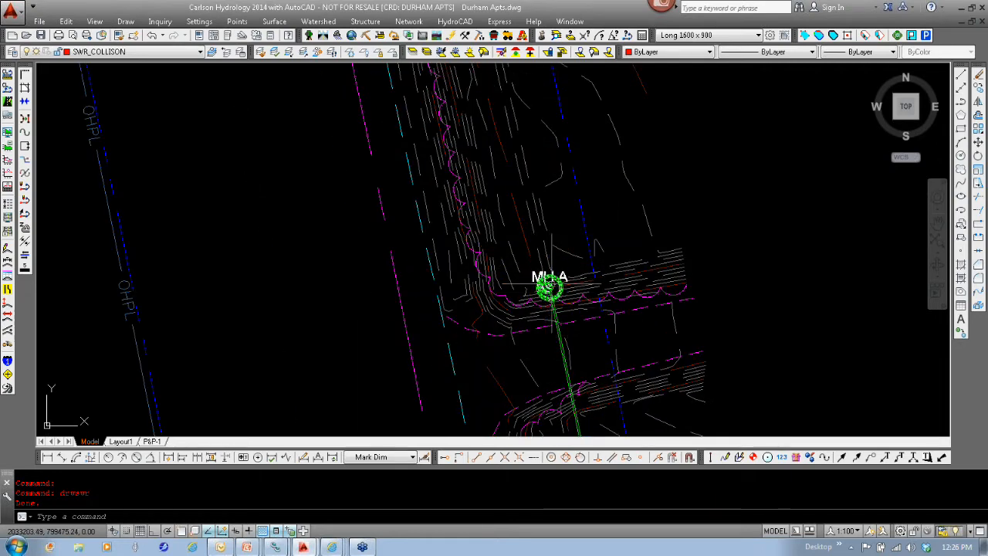
scroll(550, 283, down, 3)
mouse_move(675, 395)
middle_down()
mouse_move(604, 238)
mouse_move(569, 238)
middle_up()
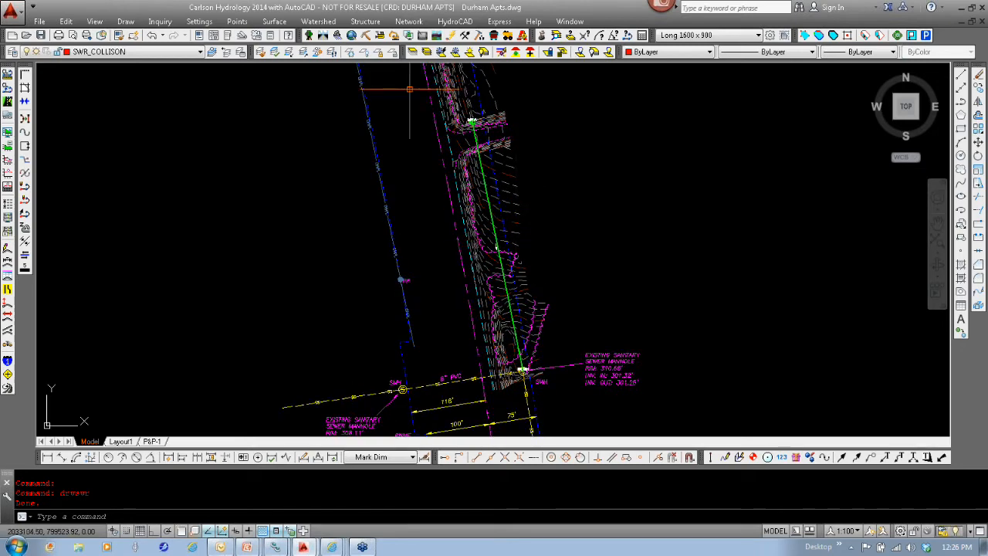
- Switch to the Trench module and load the trench network file TRENCH DEMO.sew from the Pipes folder
click(366, 36)
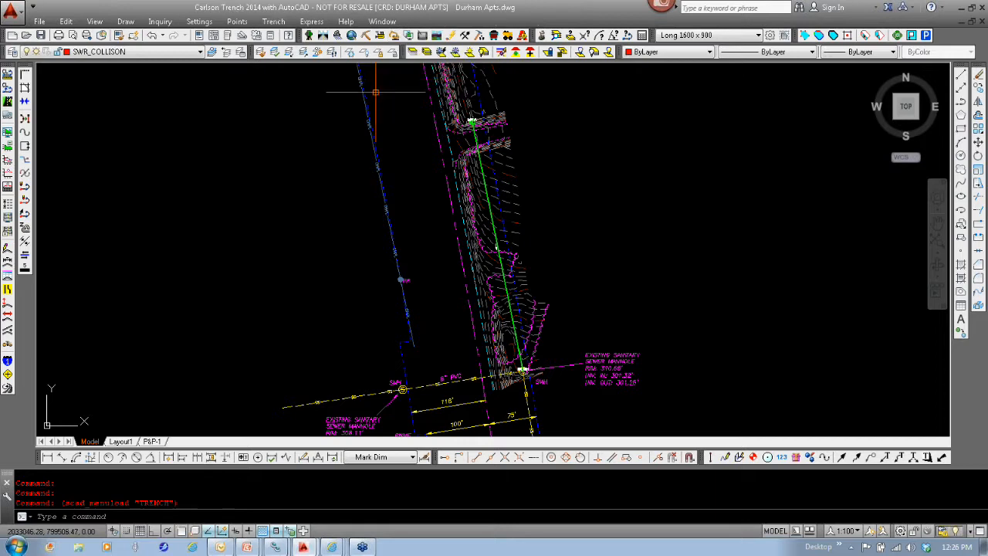
click(274, 21)
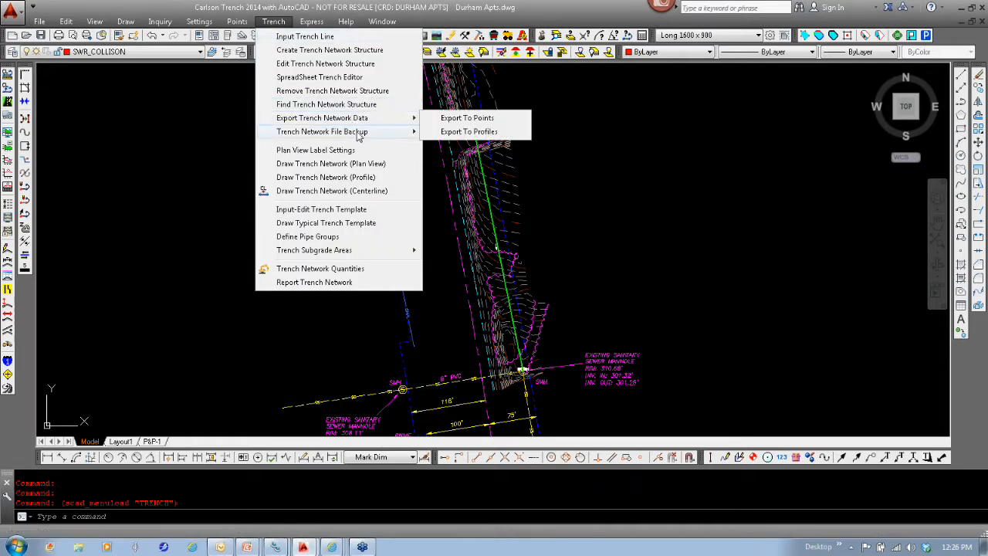
mouse_move(357, 137)
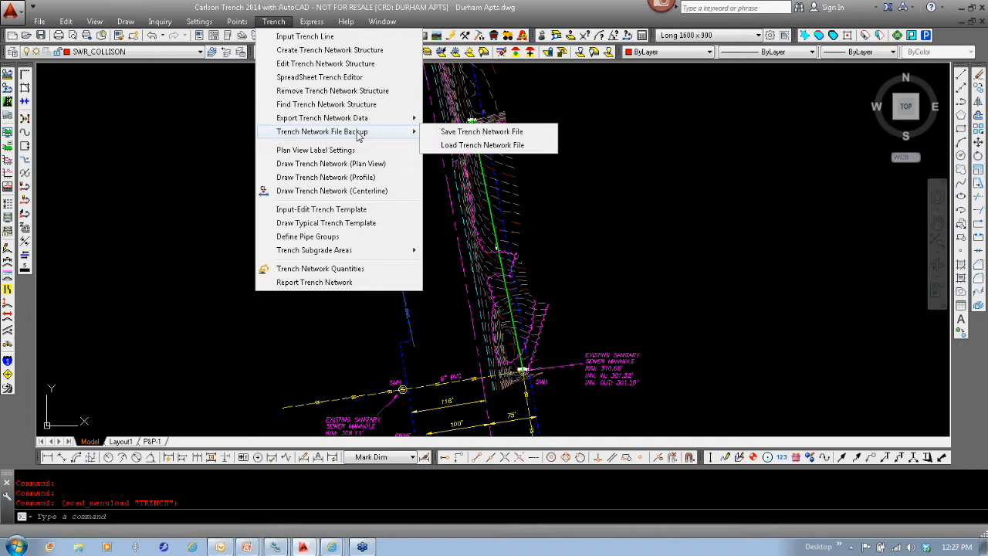
click(511, 146)
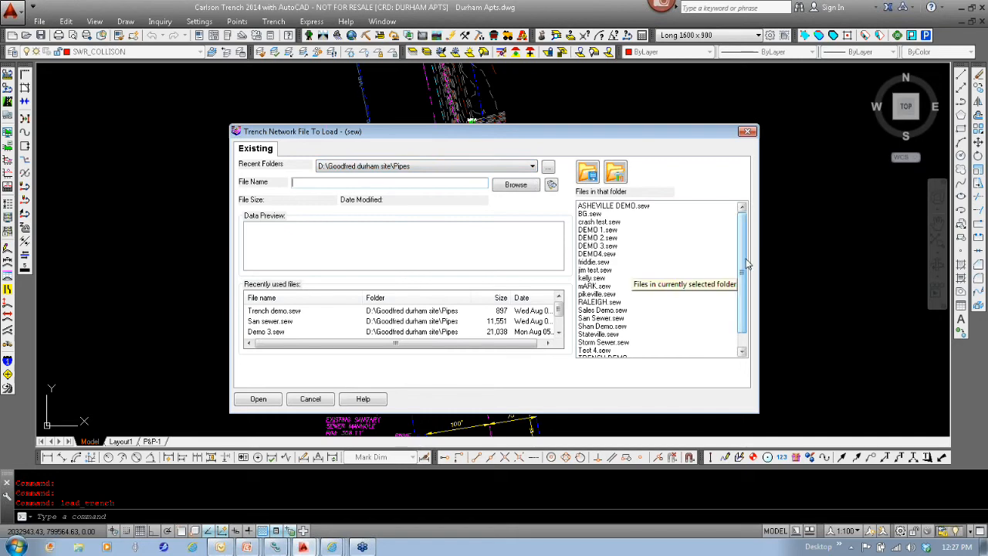
scroll(745, 266, down, 1)
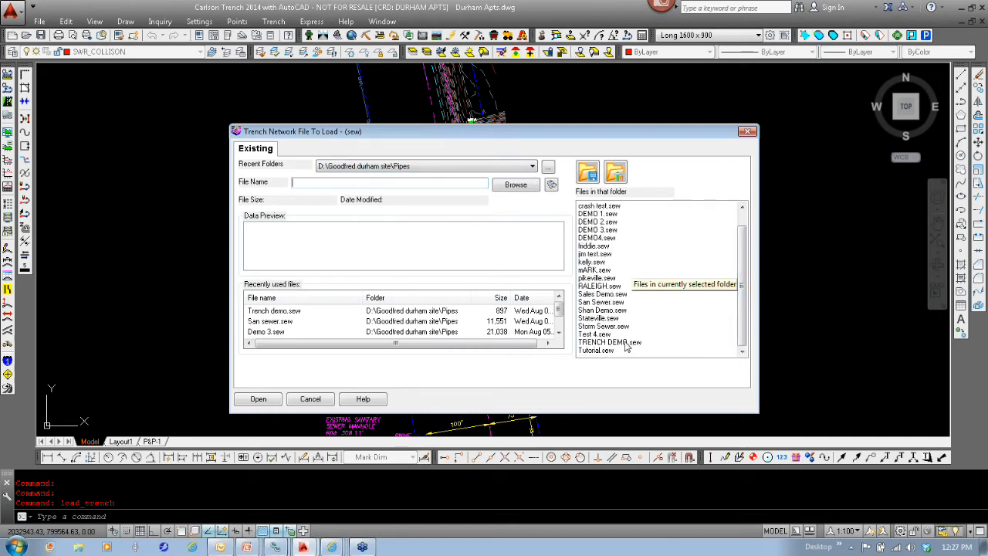
click(627, 344)
double_click(627, 344)
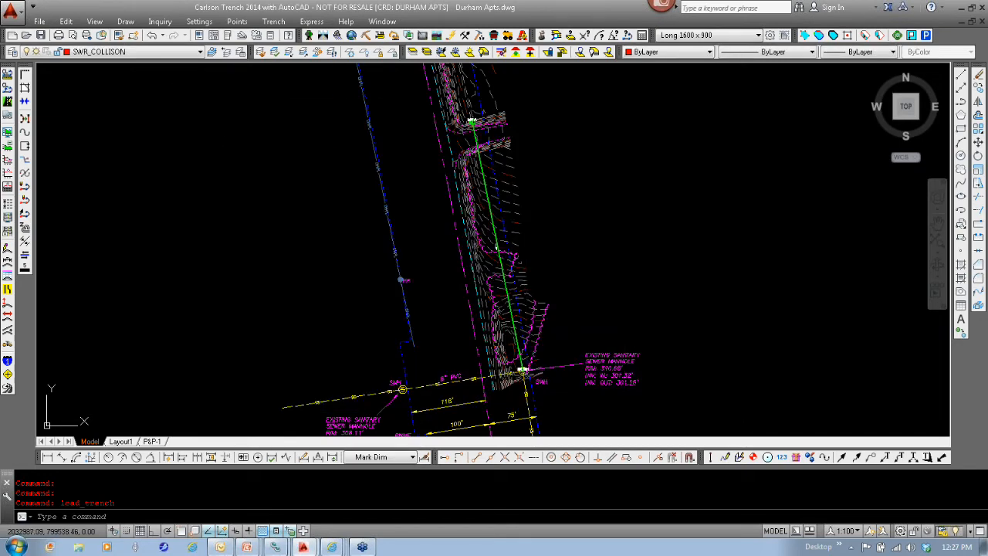
click(274, 22)
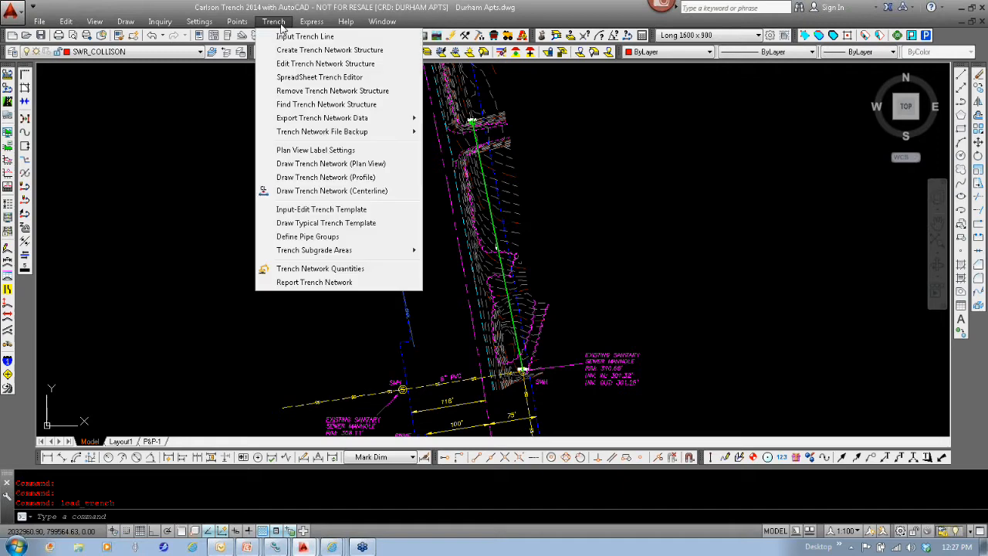
click(321, 270)
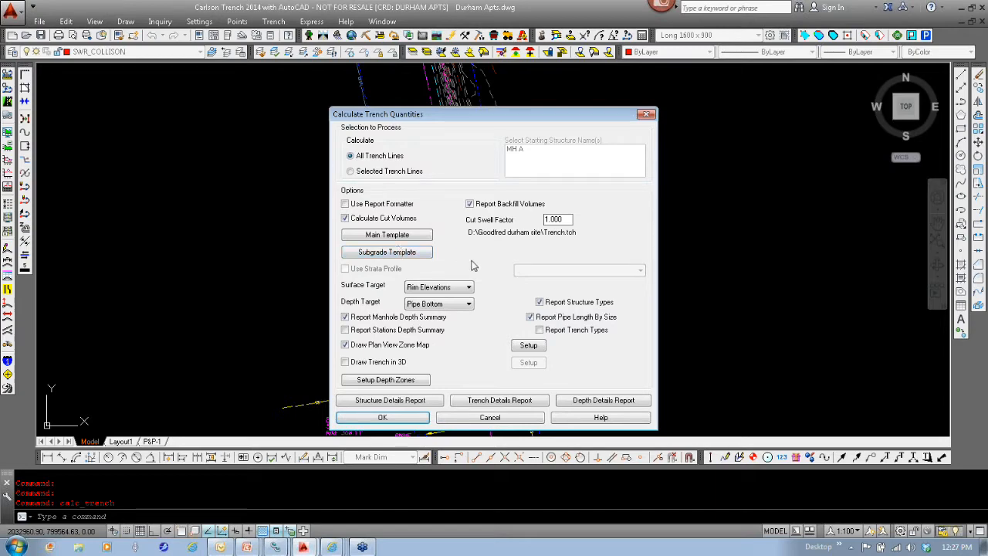
click(472, 417)
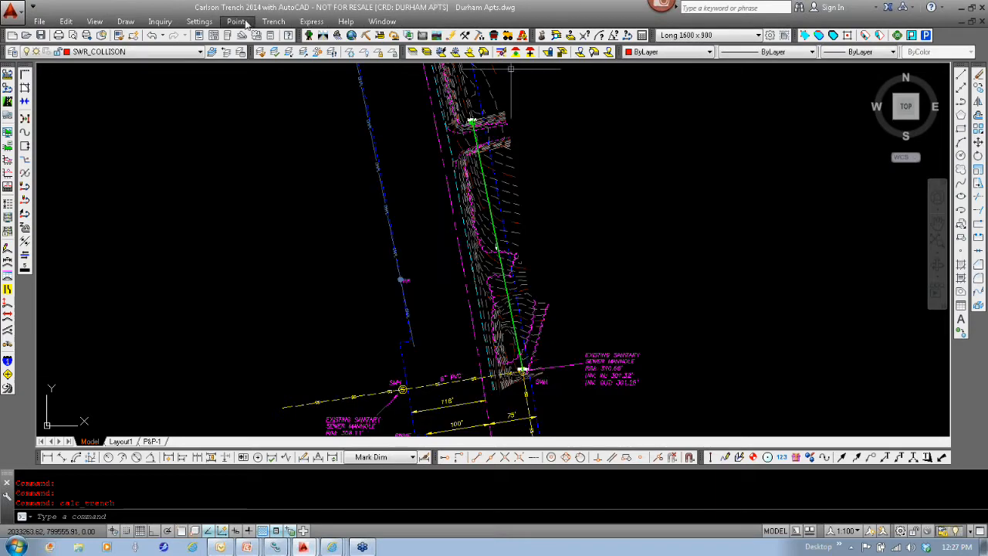
- Open the trench template TRENCH.tch for editing and set its bottom offset to 0.5 ft
click(273, 21)
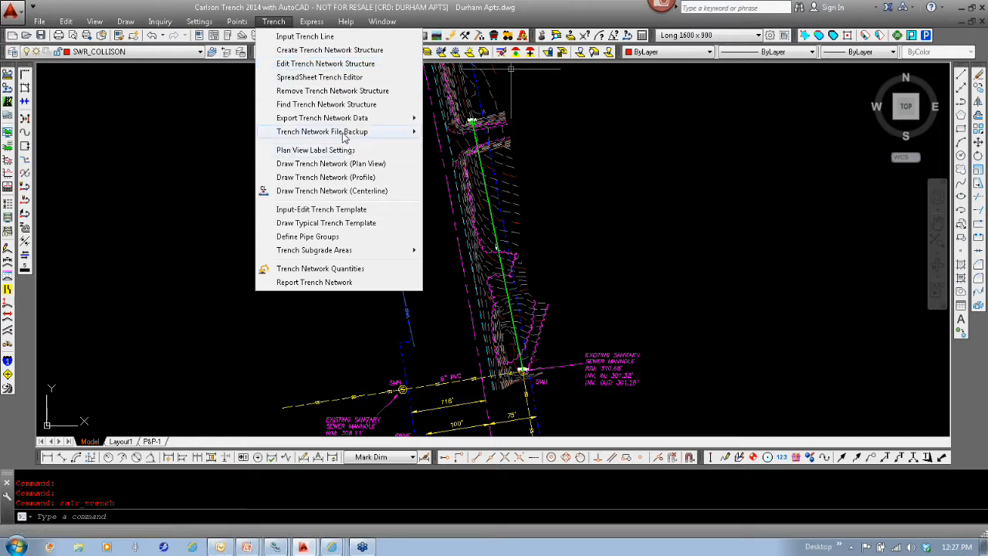
mouse_move(344, 137)
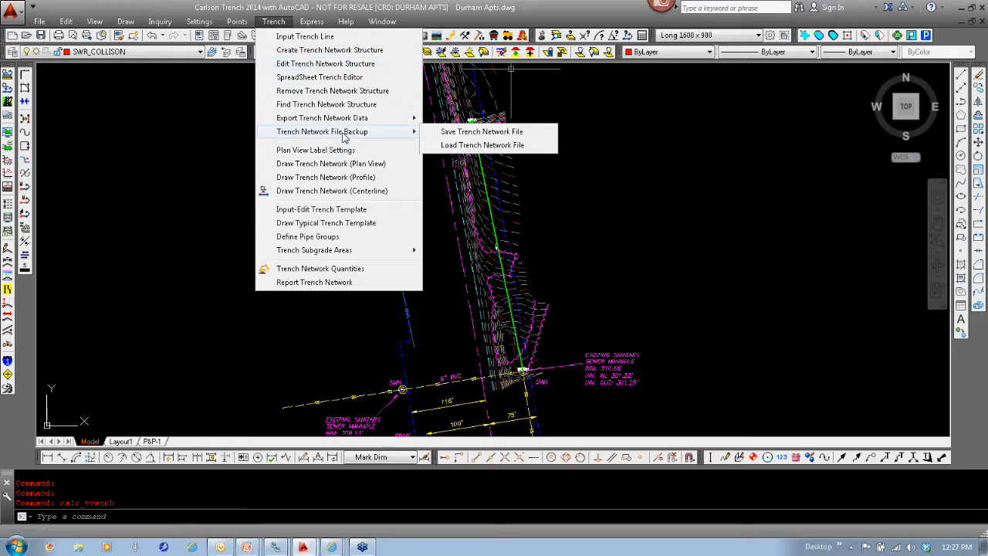
click(345, 209)
double_click(597, 213)
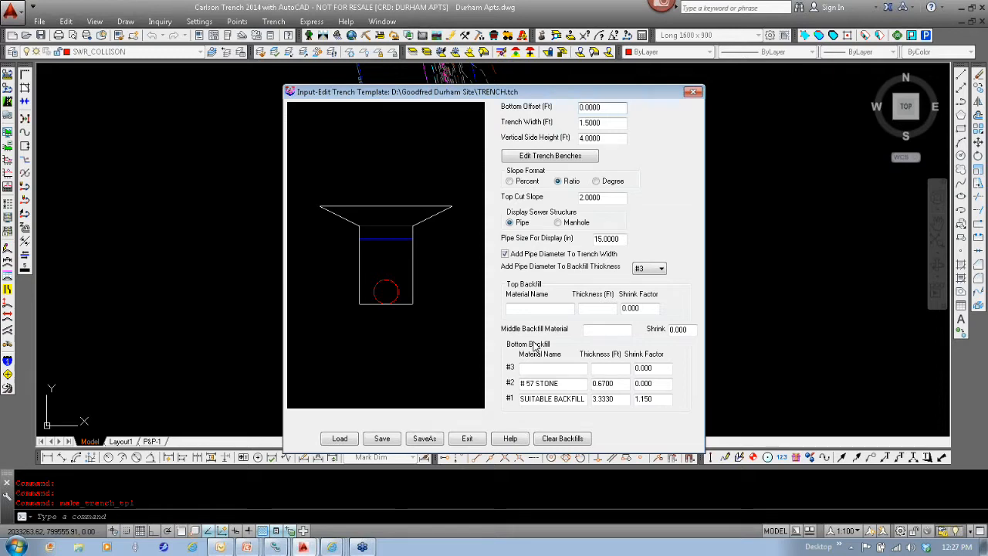
double_click(610, 108)
text(5)
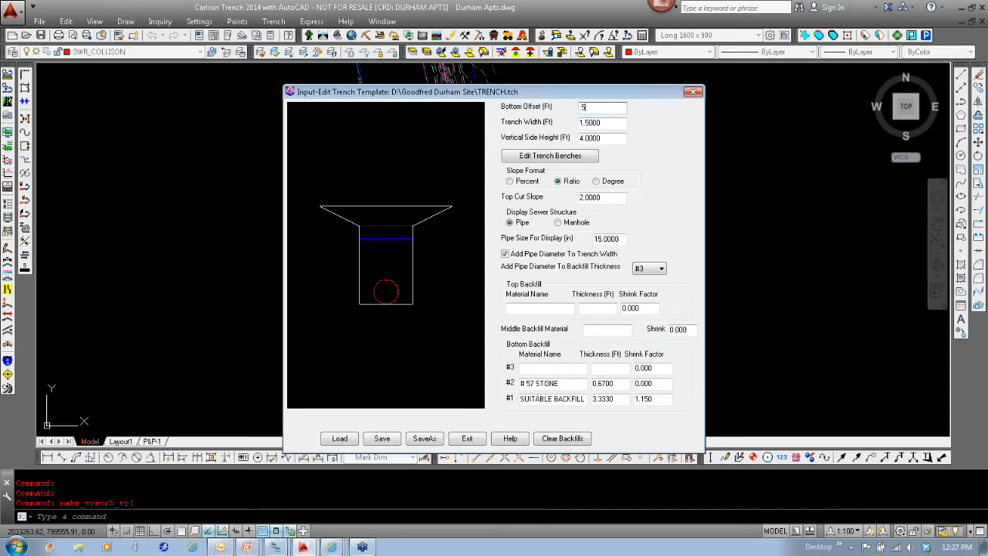
double_click(620, 123)
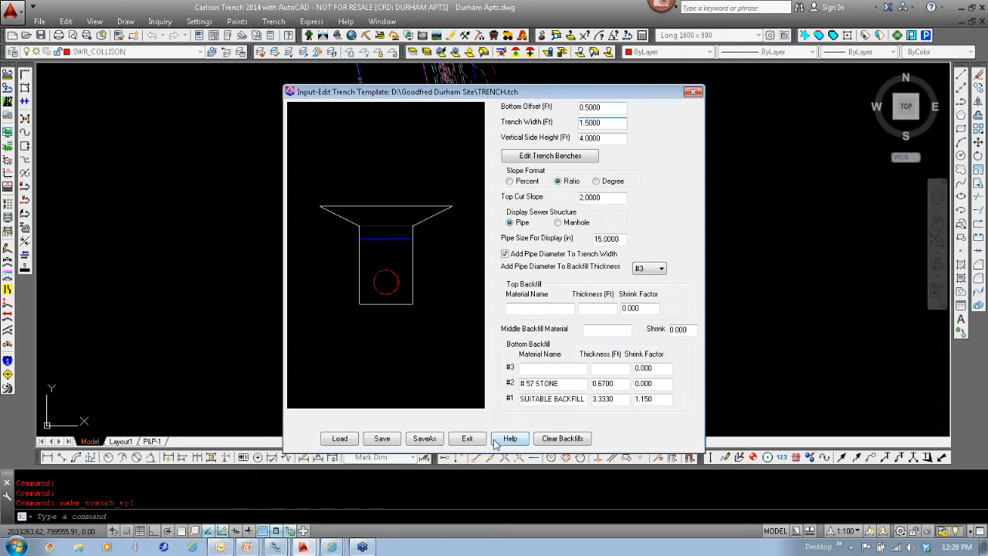
- Check the template's trench bench settings without editing them, then exit the template editor and save the changes to TRENCH.tch
click(550, 156)
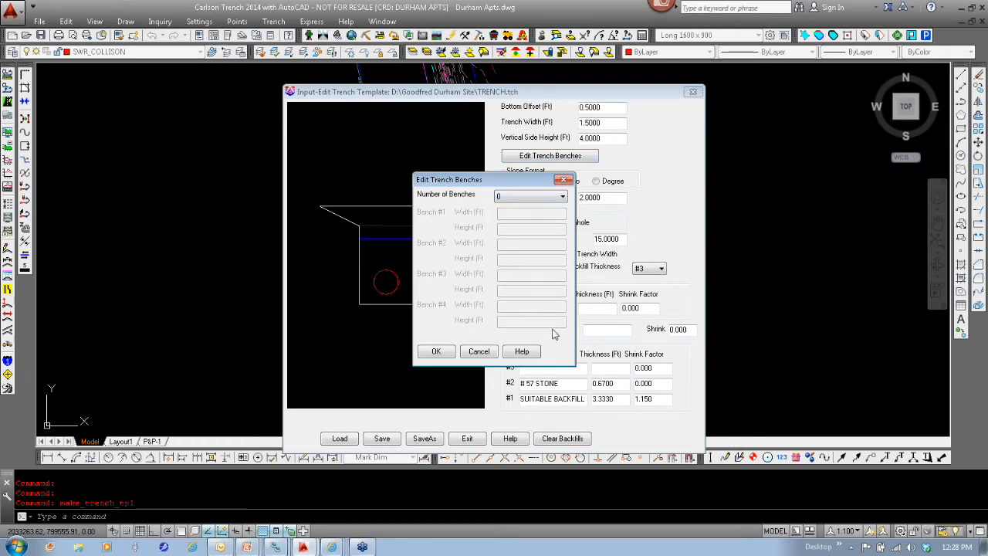
click(479, 351)
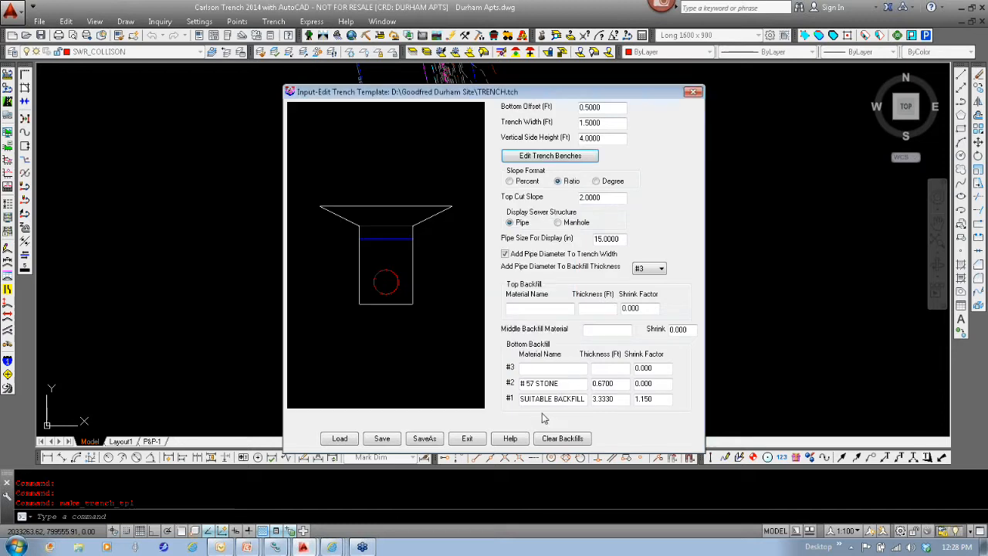
click(469, 439)
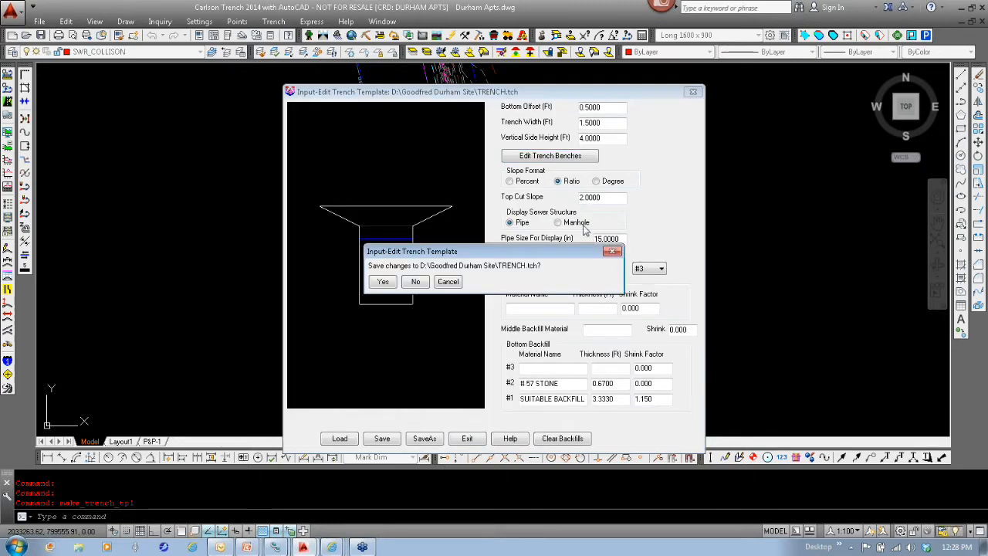
click(386, 284)
- Calculate quantities for all trench lines with Rim Elevations as surface target and Pipe Bottom as depth target, then review and close the report
click(273, 21)
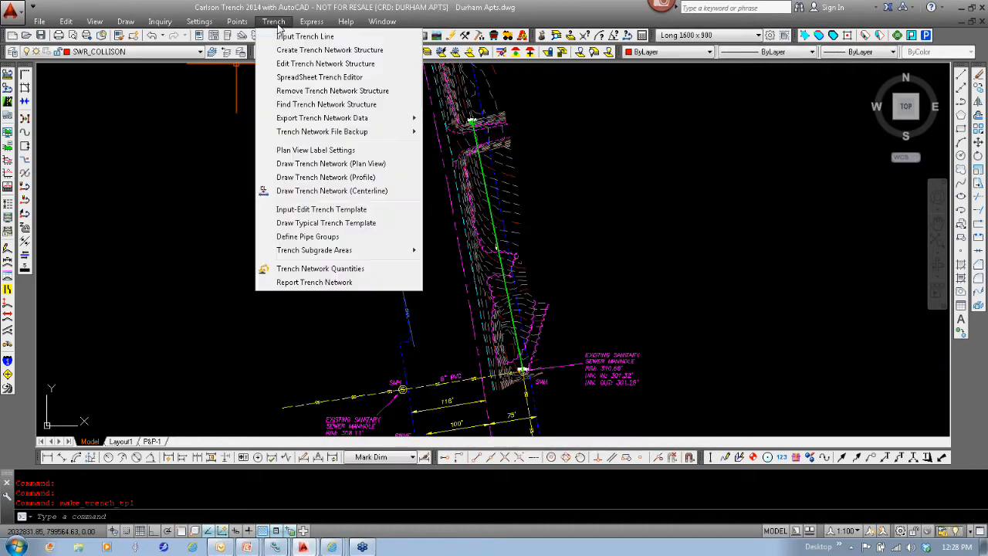
click(324, 268)
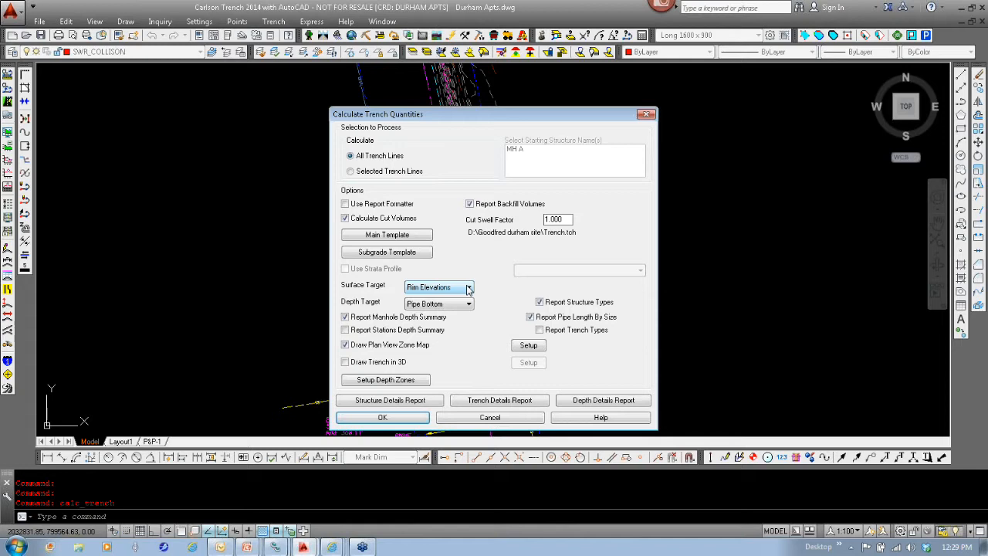
click(464, 289)
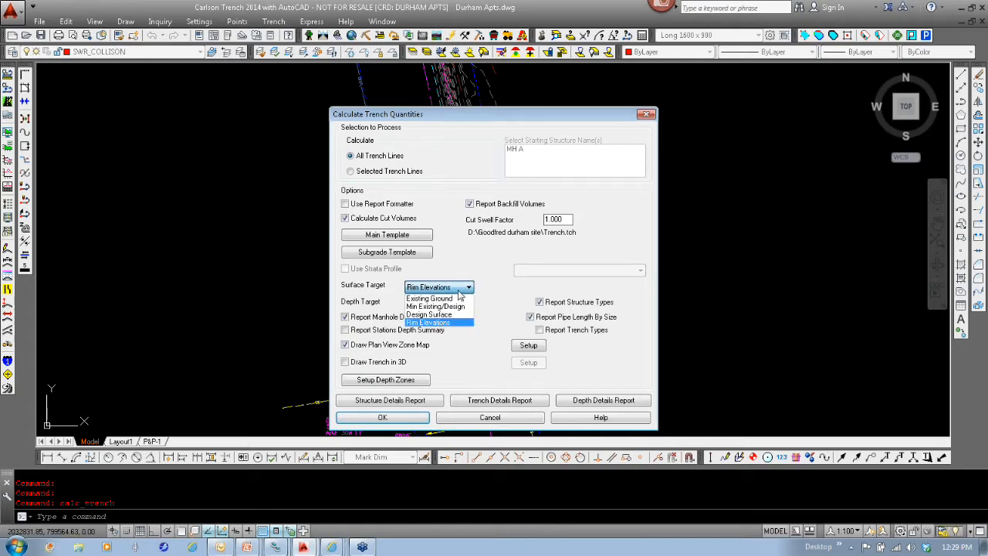
click(459, 292)
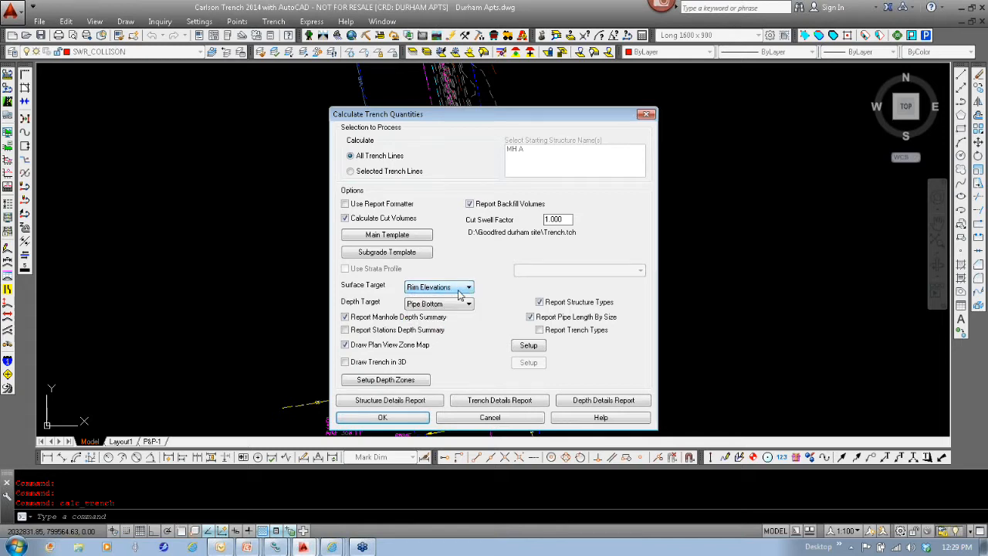
click(450, 307)
click(452, 312)
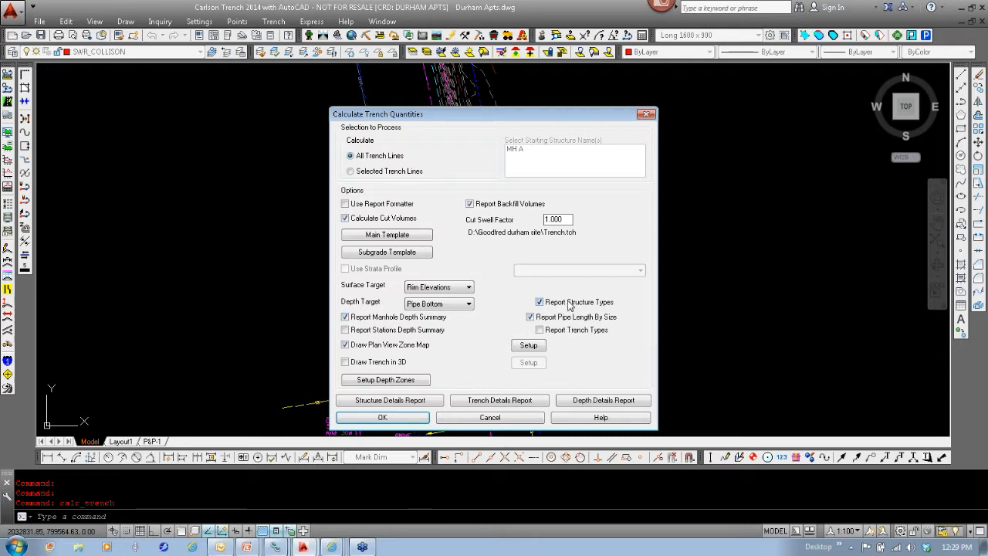
click(396, 422)
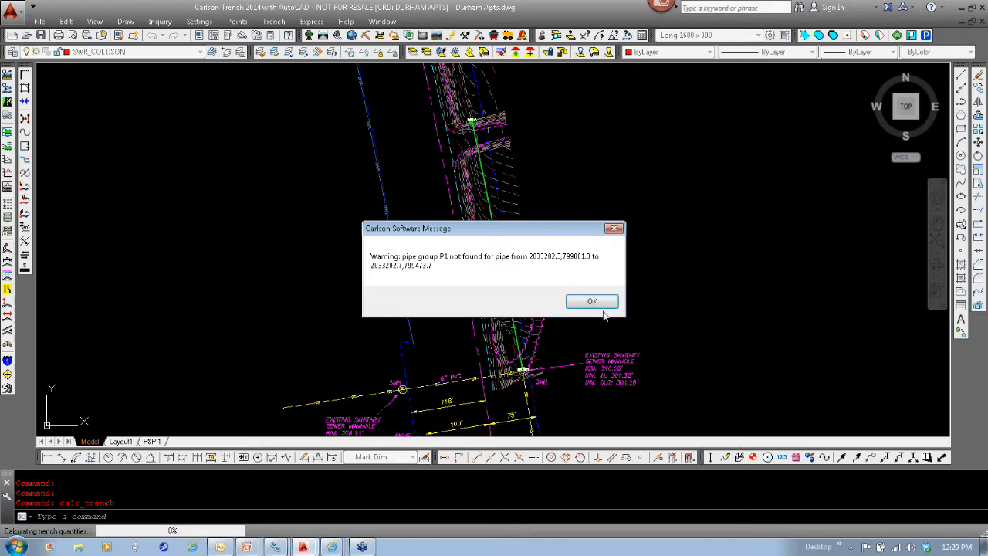
click(592, 301)
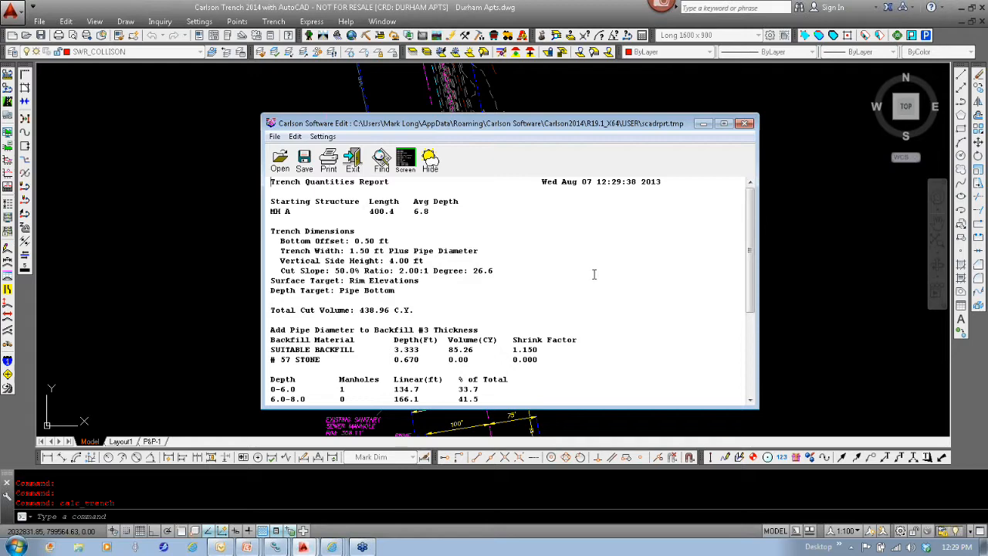
scroll(594, 273, down, 4)
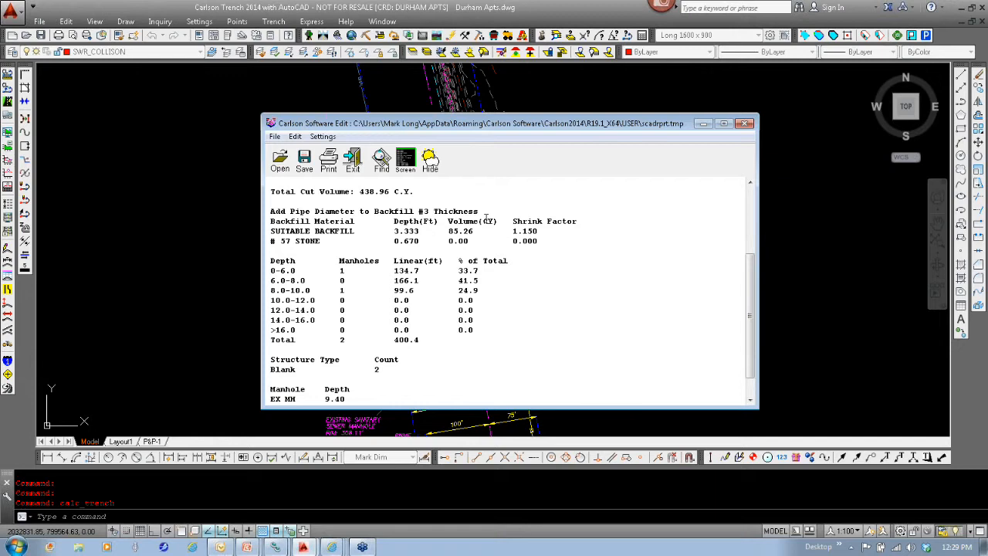
click(746, 124)
- Examine the colored depth zones and their labels along the trench line up to manhole MH A
scroll(523, 370, up, 6)
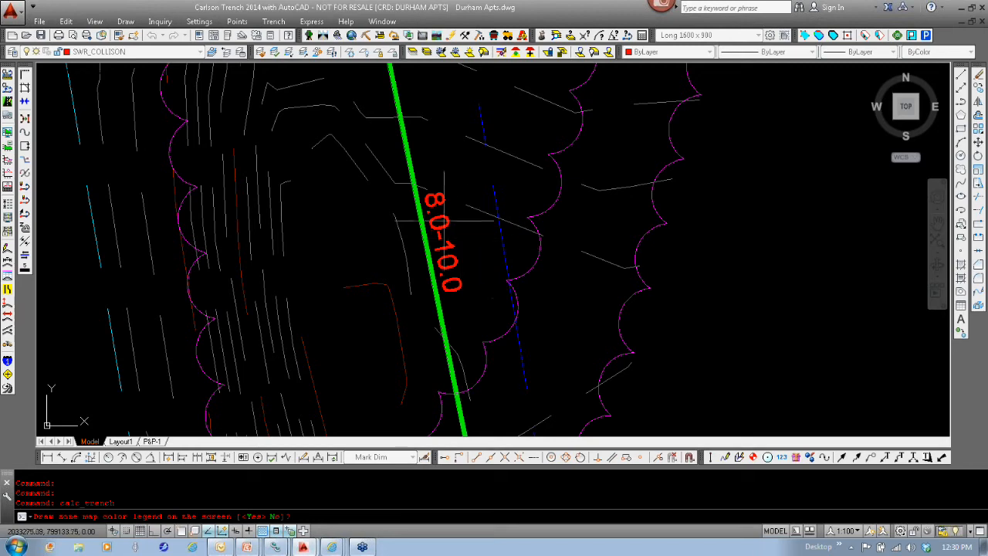
scroll(456, 255, down, 4)
middle_drag(451, 198, 493, 398)
middle_drag(461, 129, 498, 302)
scroll(453, 282, up, 4)
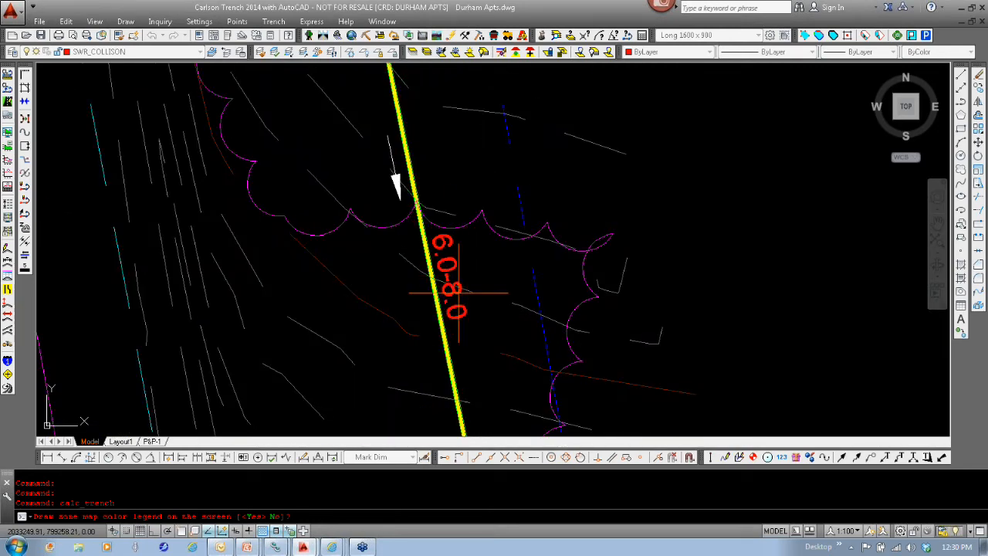
scroll(474, 245, down, 2)
middle_drag(468, 198, 500, 379)
middle_drag(454, 131, 485, 438)
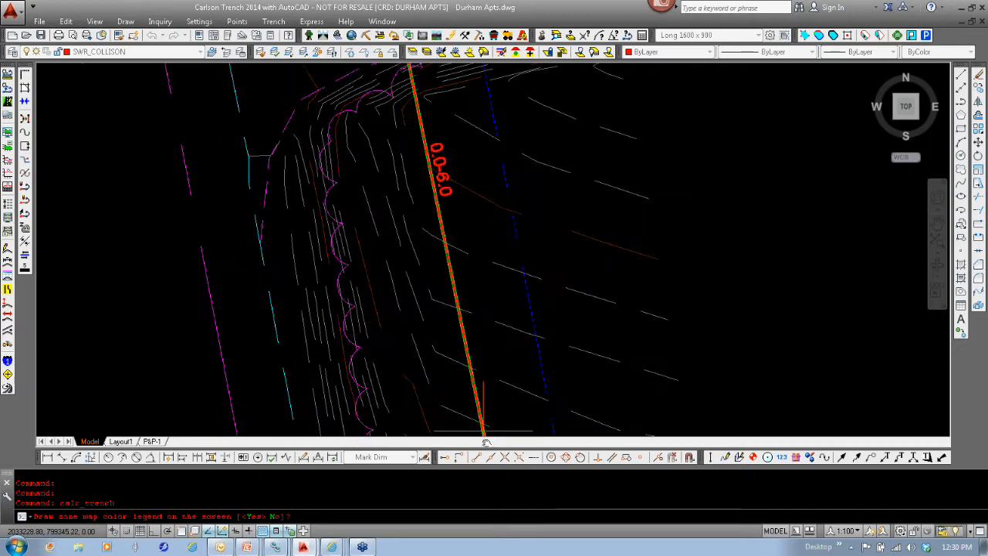
middle_drag(449, 221, 468, 314)
scroll(472, 287, down, 1)
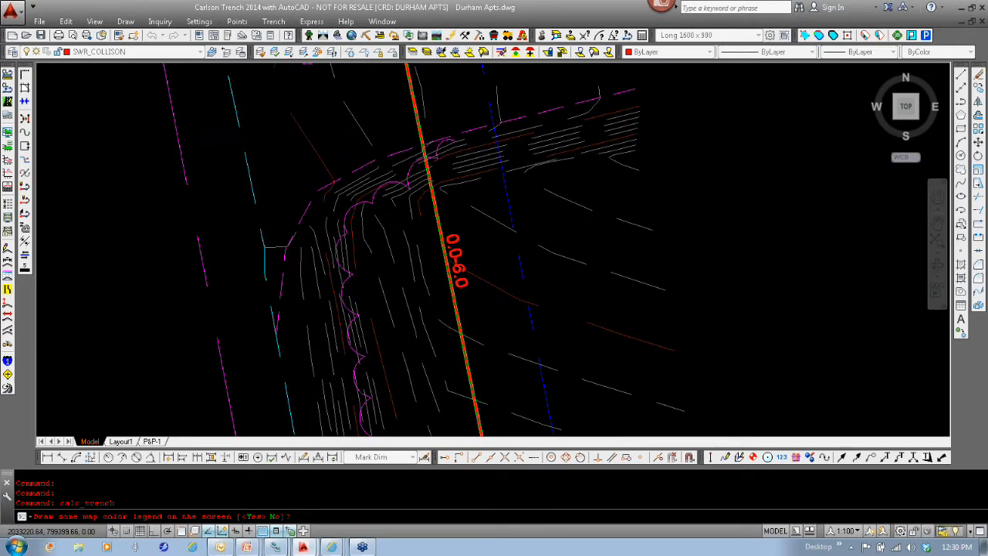
scroll(463, 289, down, 3)
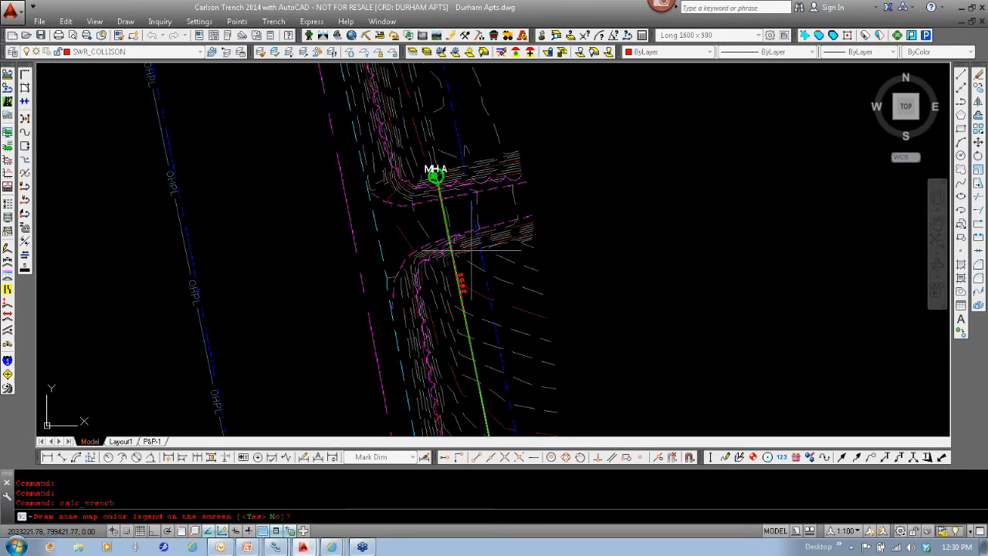
- Isolate the layers of the 0.0-6.0 depth zone label and the red trench zone line below manhole MH A
scroll(518, 124, up, 2)
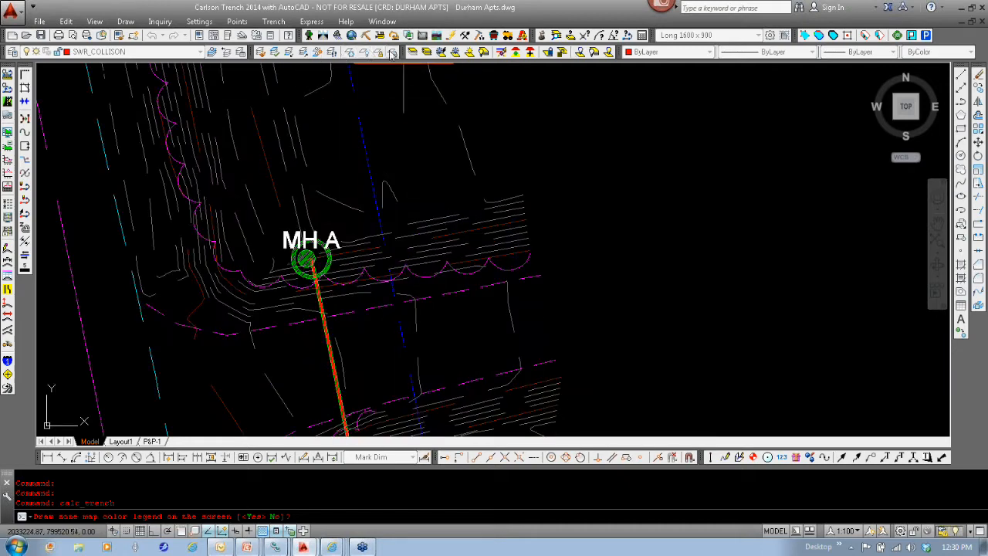
click(287, 52)
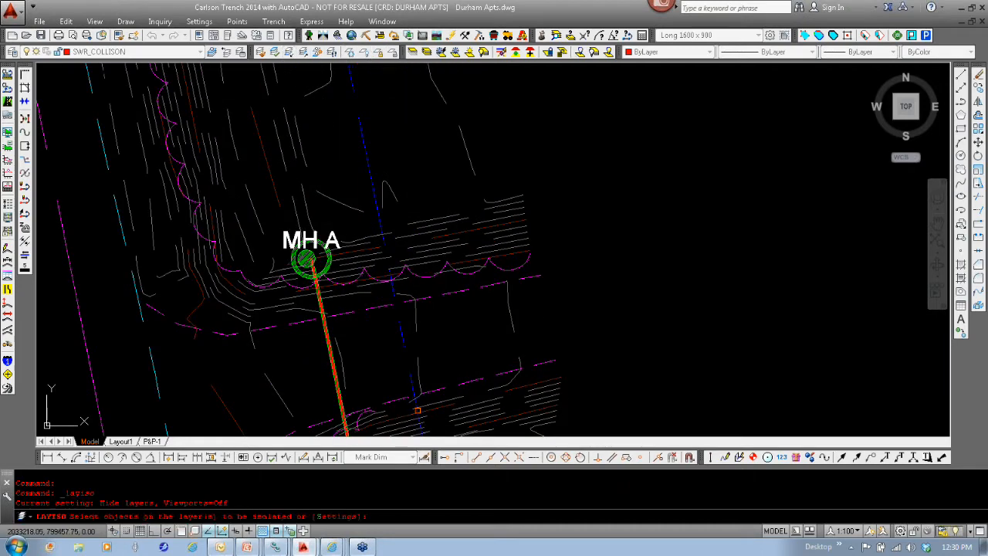
middle_drag(385, 406, 318, 117)
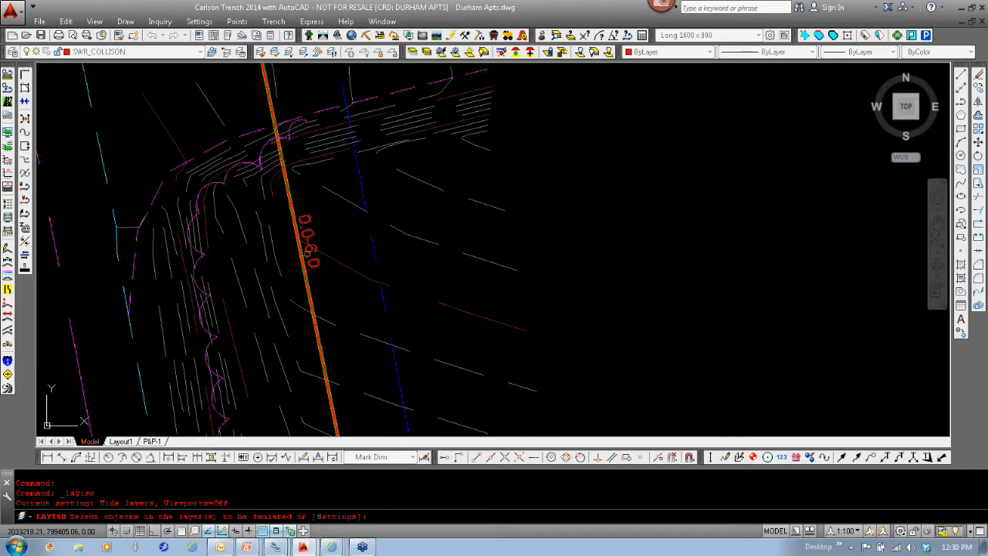
click(310, 252)
scroll(312, 264, up, 4)
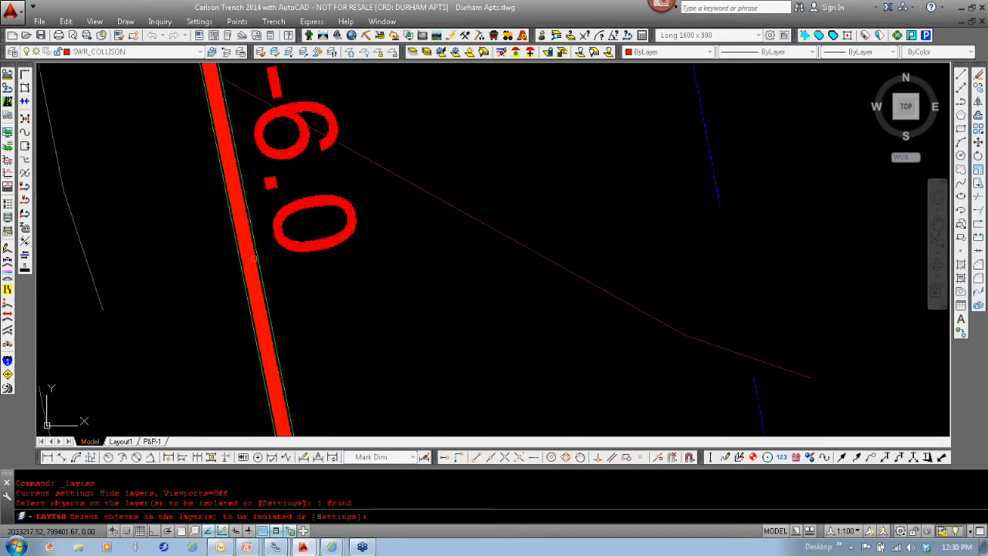
click(252, 259)
key(Return)
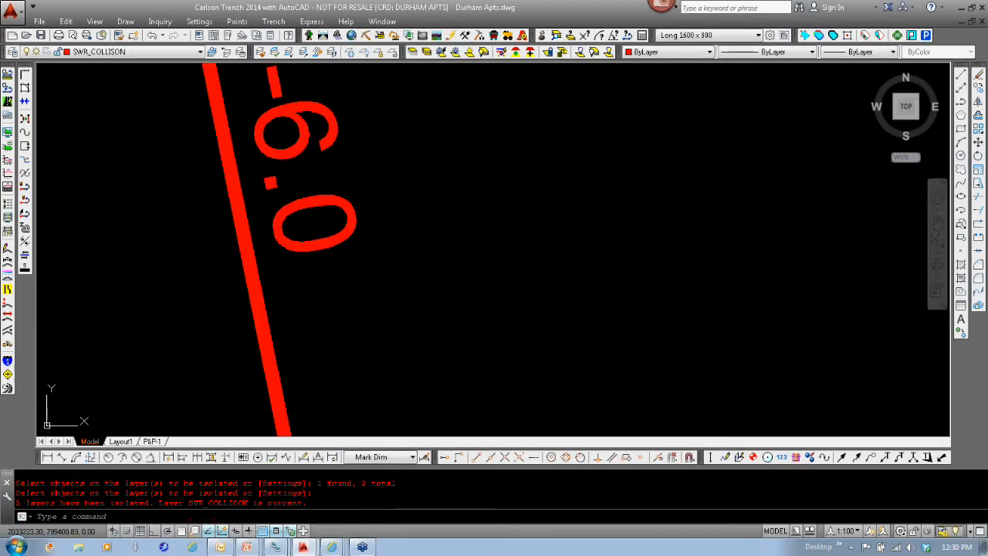
- Examine the whole isolated depth zone map and check the red zone polyline's properties, including its length
scroll(412, 280, down, 6)
middle_drag(434, 340, 394, 188)
scroll(394, 187, down, 3)
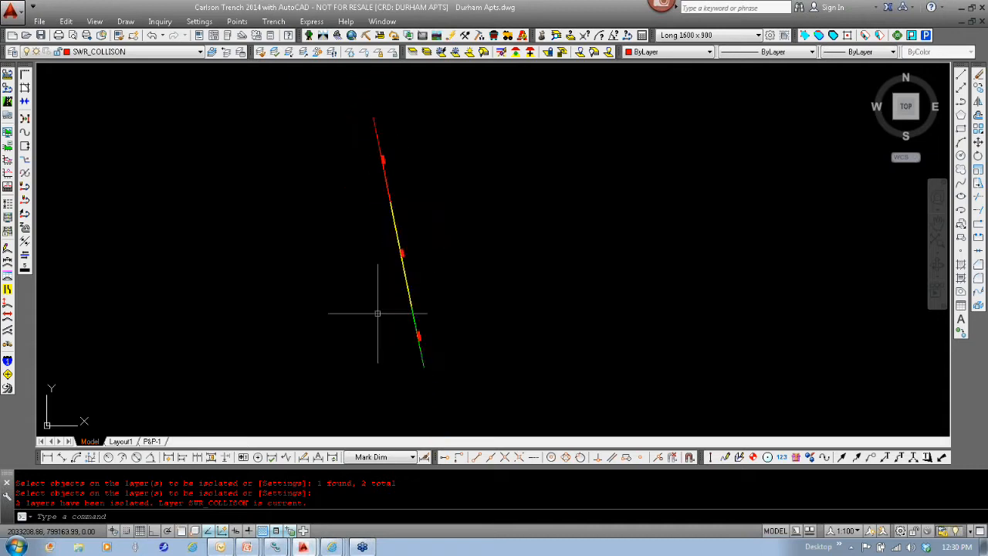
click(397, 190)
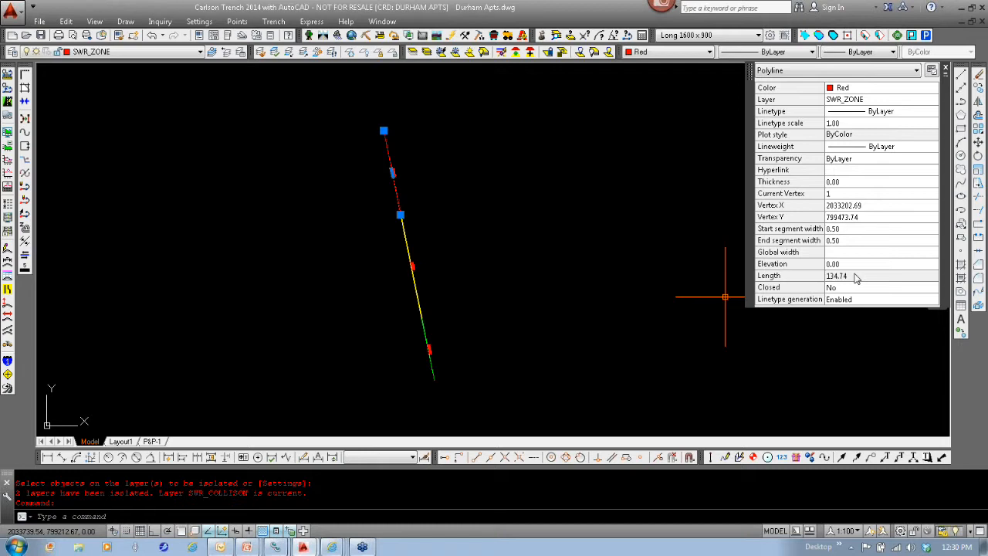
key(Escape)
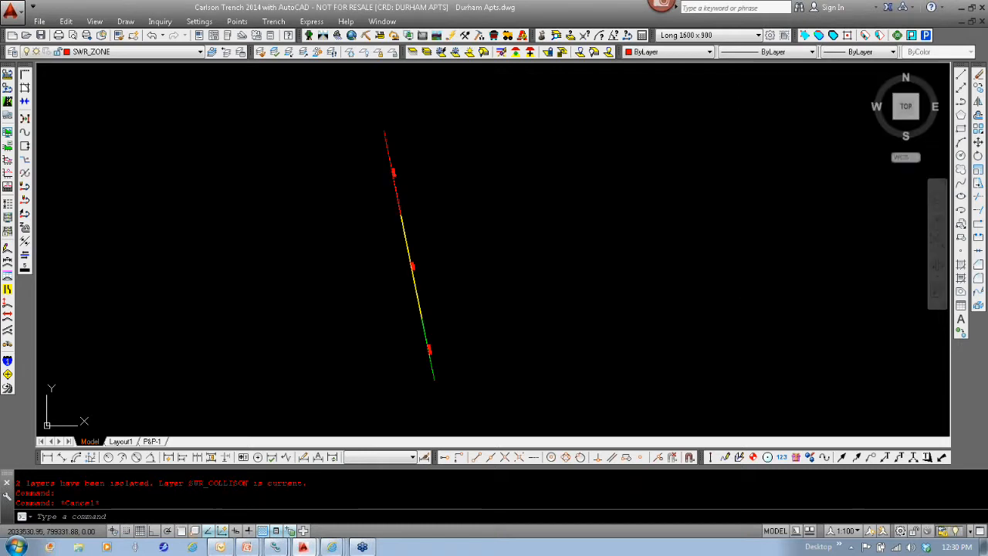
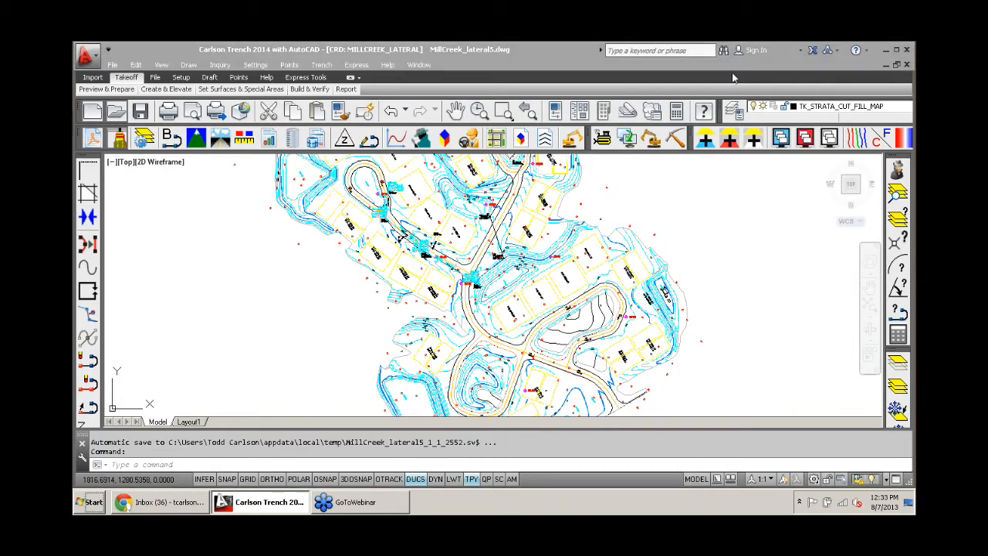
- Reopen the last trench quantities report for the MillCreek drawing and enlarge its window to show more lines
scroll(399, 284, down, 3)
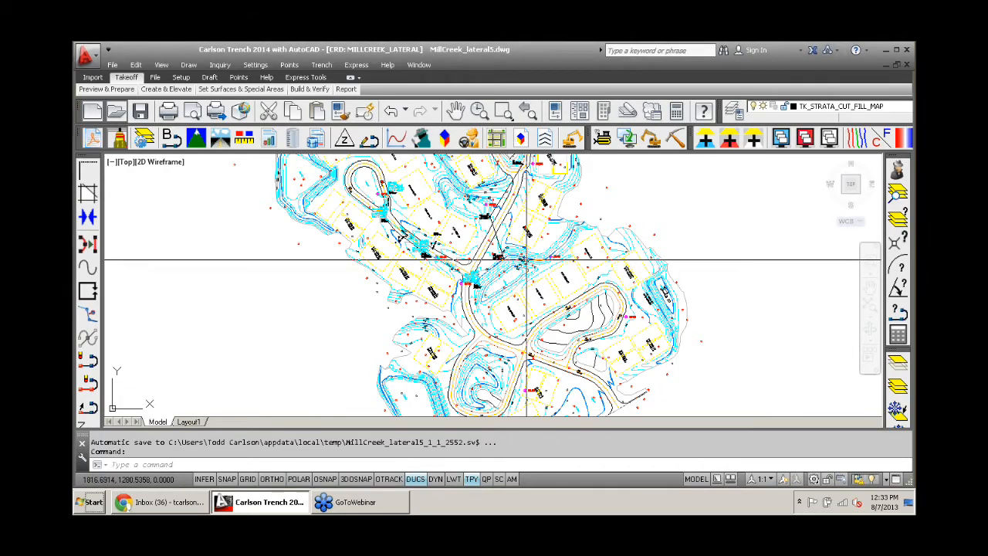
middle_drag(399, 284, 374, 285)
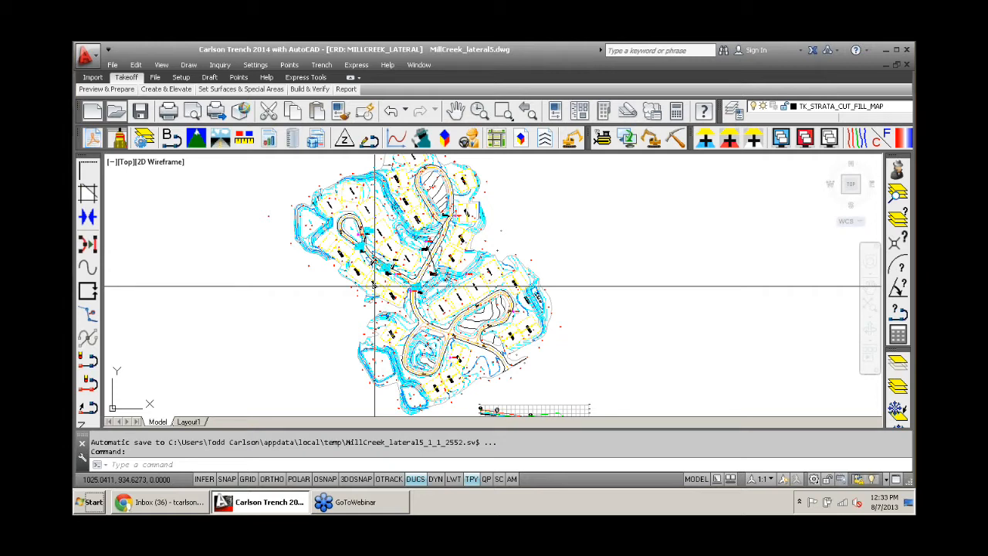
click(221, 66)
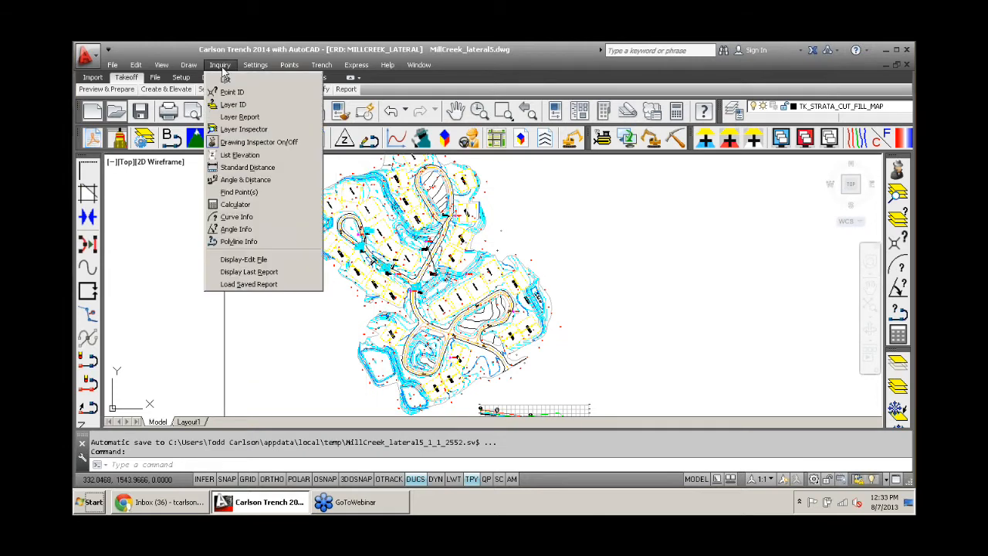
click(279, 275)
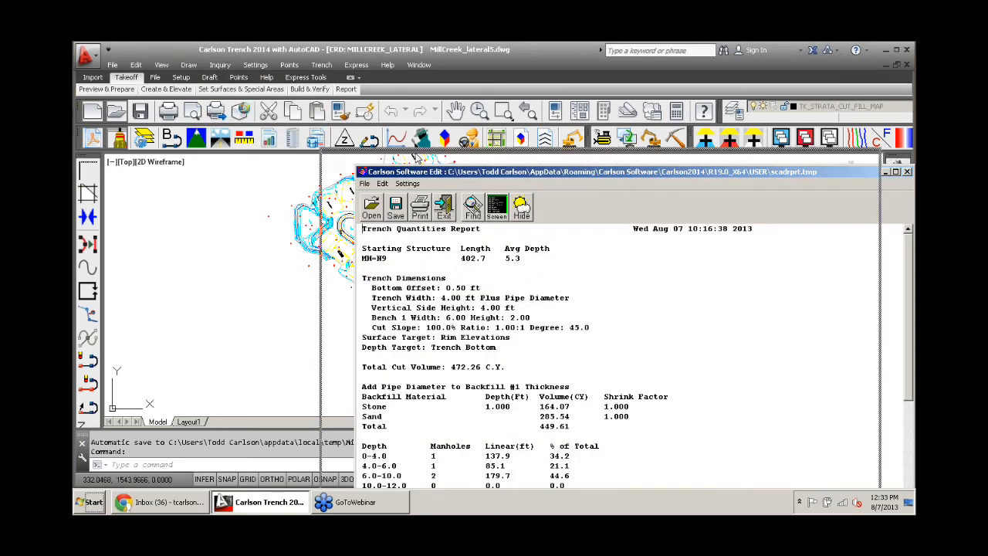
drag(417, 159, 286, 51)
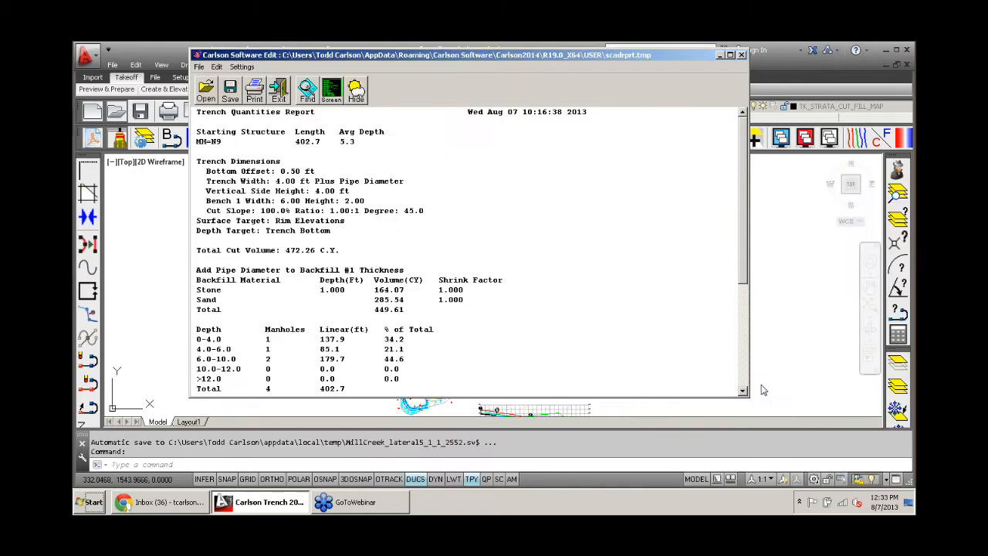
drag(746, 394, 746, 465)
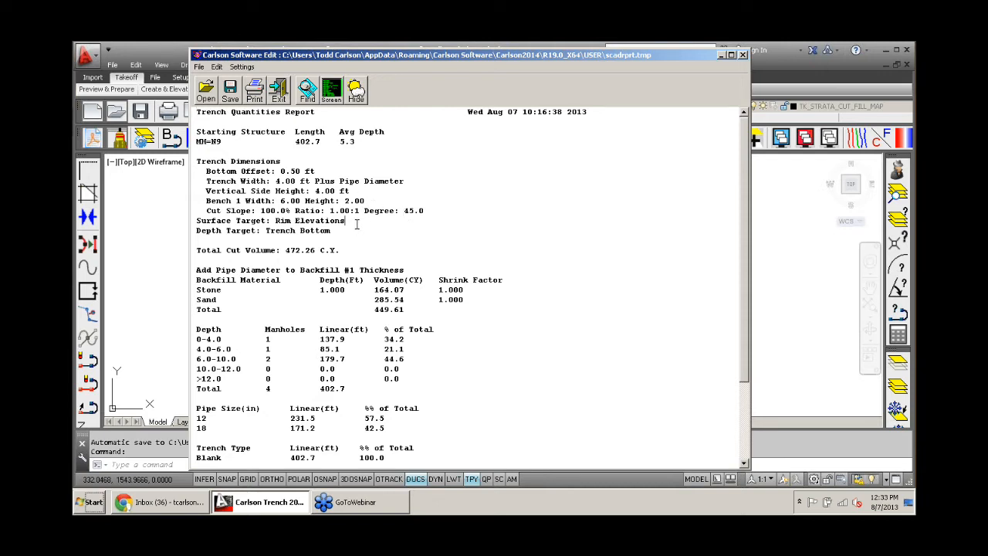
- Compare the total cut volume with the total backfill volume in the trench quantities report
drag(345, 250, 284, 254)
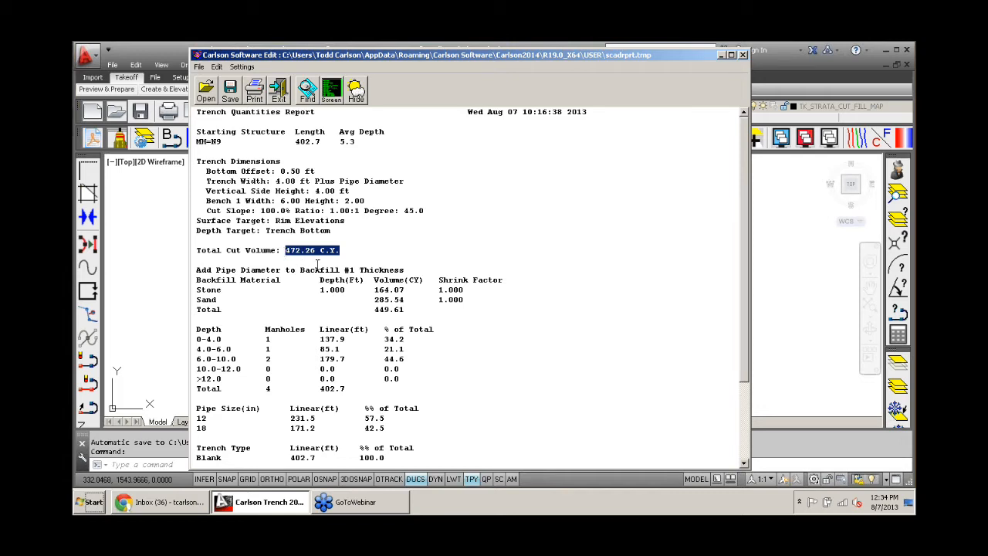
drag(406, 309, 373, 311)
key(shift+Left)
key(shift+Left)
key(shift+Left)
key(shift+Left)
key(shift+Left)
key(shift+Left)
key(shift+Left)
key(shift+Left)
key(shift+Left)
key(shift+Left)
key(shift+Left)
drag(415, 309, 377, 309)
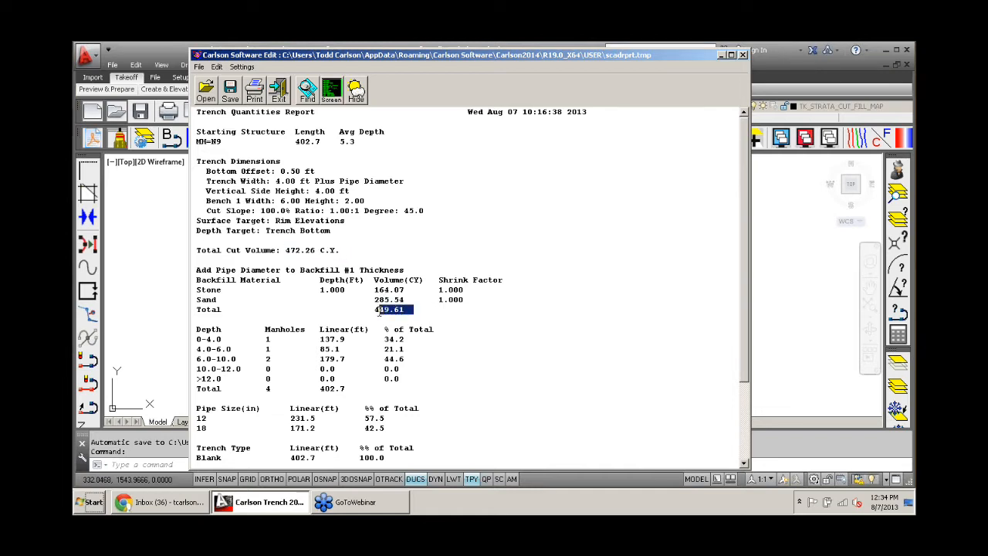
- Check the report's stone and sand backfill volumes, then its total cut volume and surface target
click(227, 290)
drag(404, 289, 373, 298)
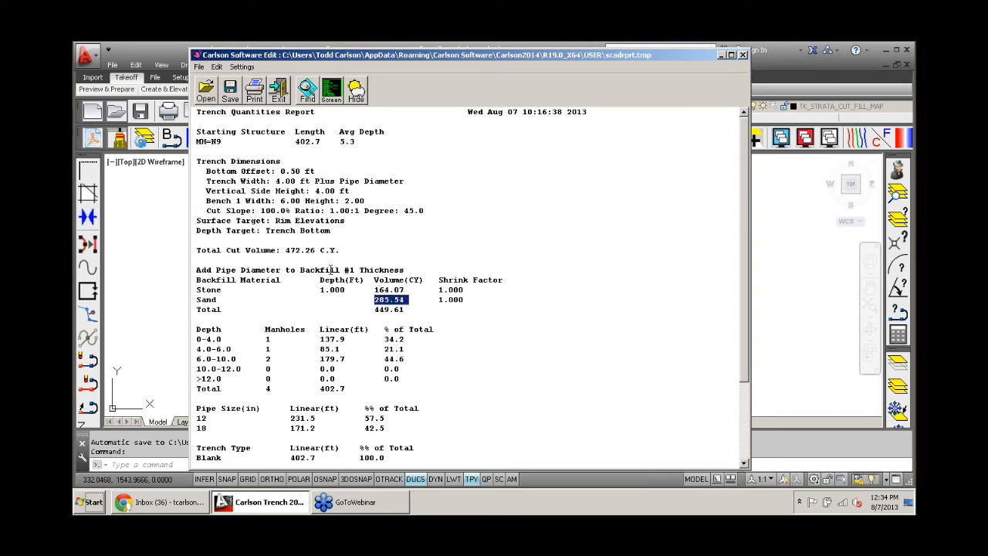
drag(340, 250, 281, 250)
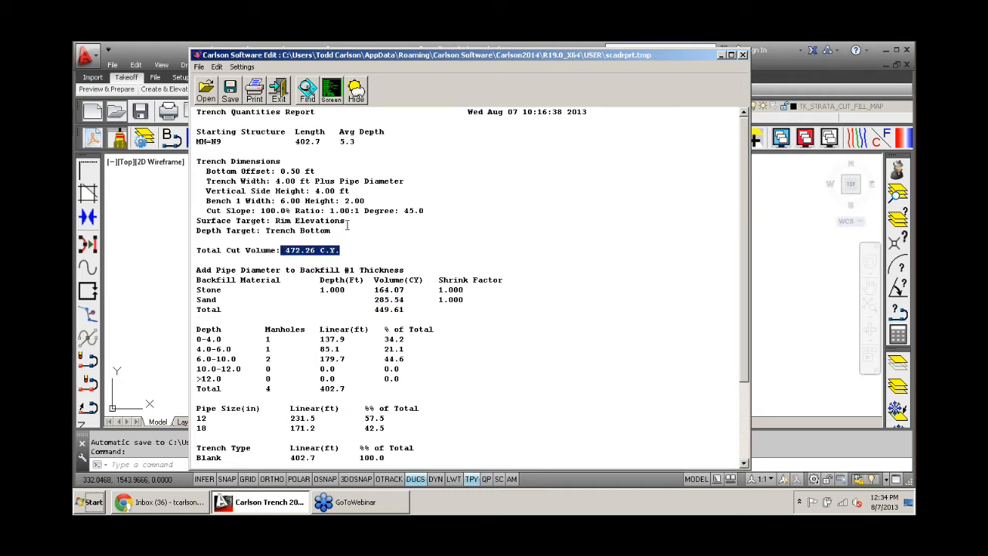
drag(348, 222, 274, 222)
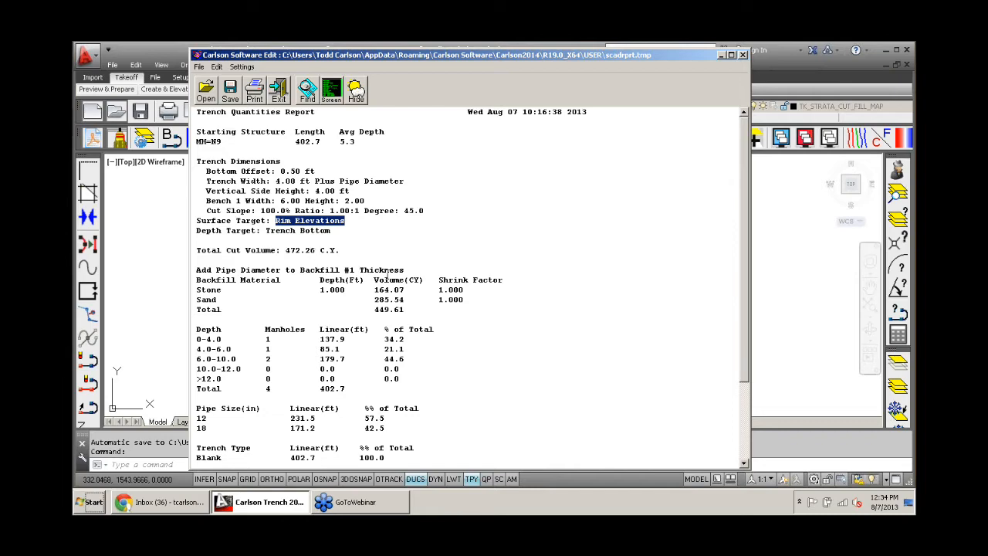
- Check the report's linear footage for the 0-4.0 depth range and the 12-inch pipe, then close the report
scroll(389, 266, down, 1)
scroll(390, 266, down, 2)
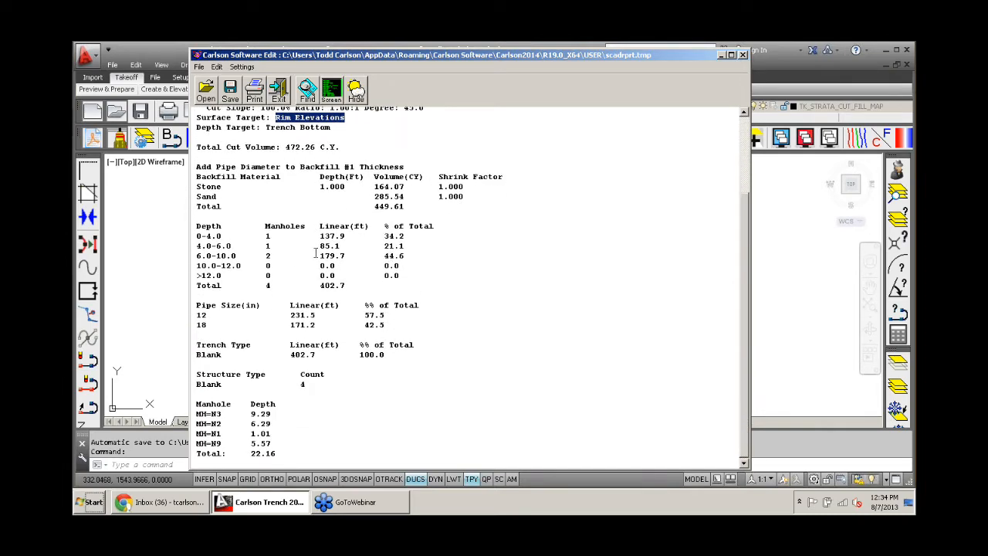
drag(232, 237, 196, 237)
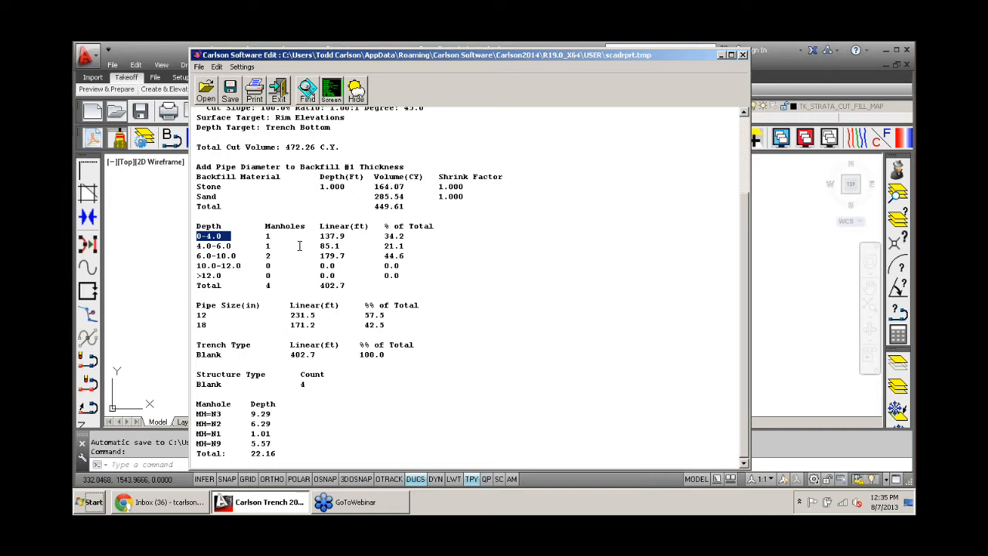
drag(349, 236, 319, 235)
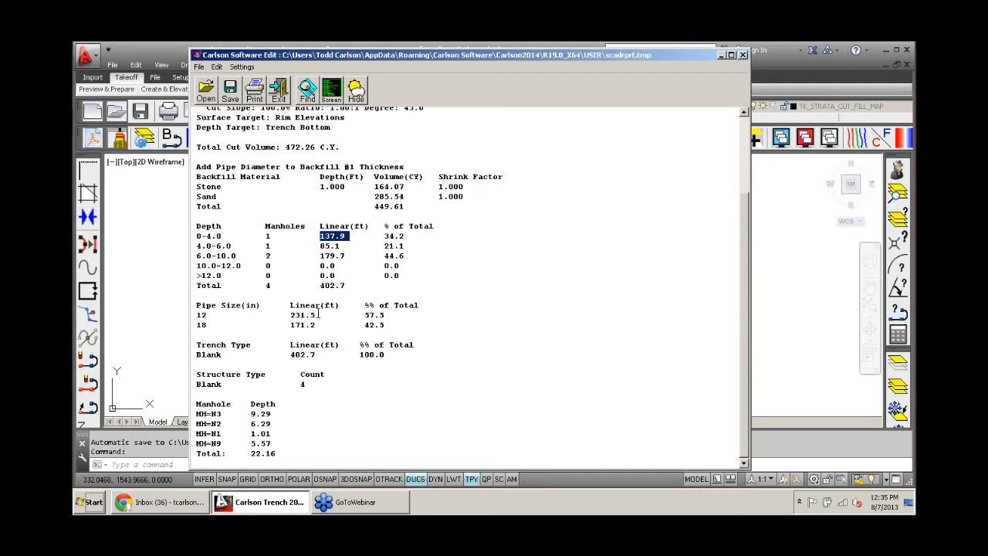
drag(315, 315, 290, 315)
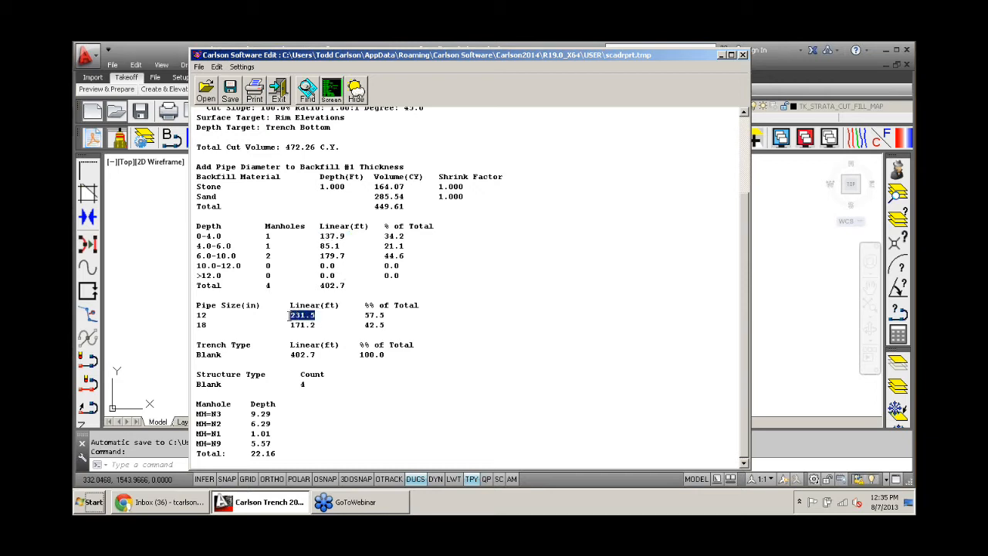
drag(206, 314, 196, 314)
scroll(367, 276, up, 4)
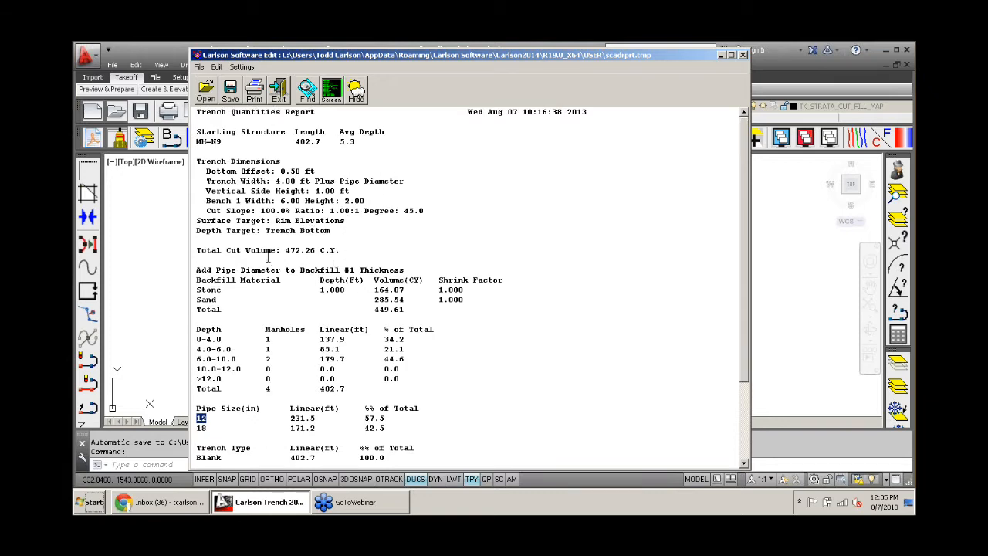
click(279, 93)
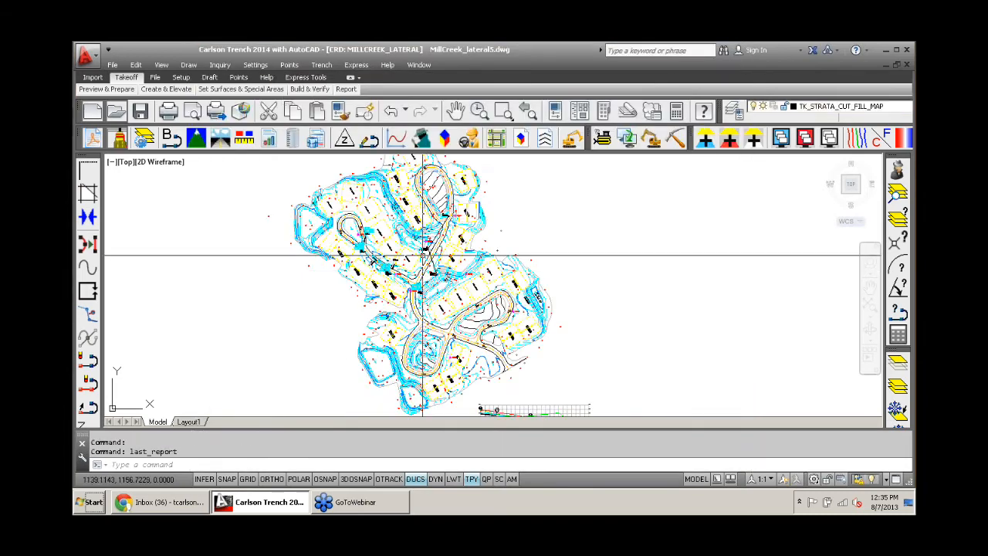
- Examine the sewer profile below the site plan, from its first manhole to MH-N3
middle_drag(544, 323, 494, 276)
scroll(377, 290, up, 6)
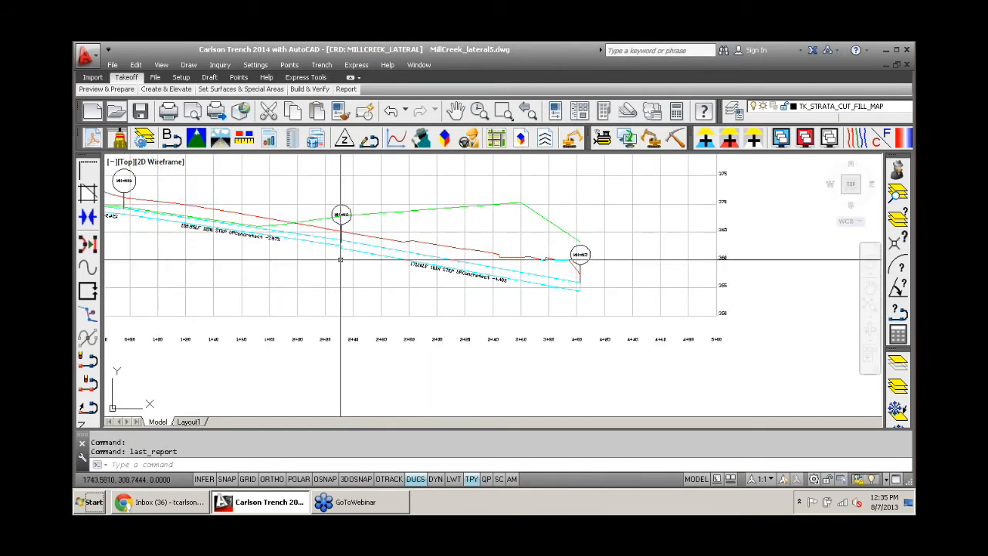
middle_drag(339, 259, 470, 331)
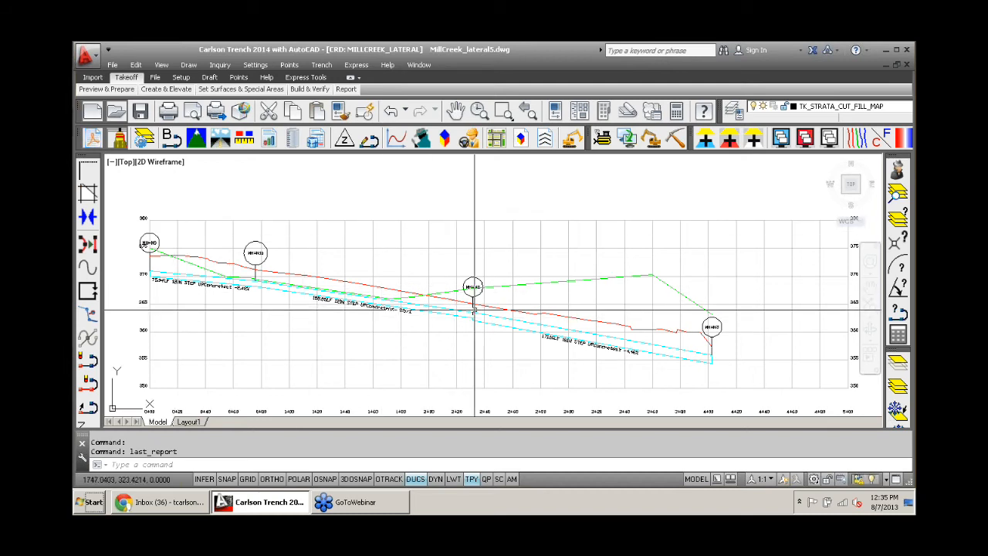
scroll(677, 324, up, 2)
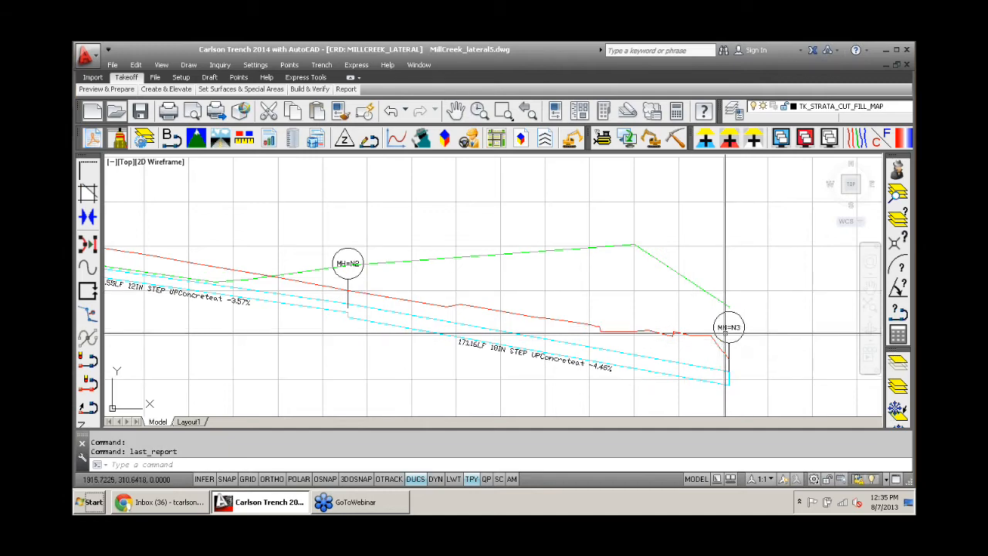
scroll(293, 266, down, 2)
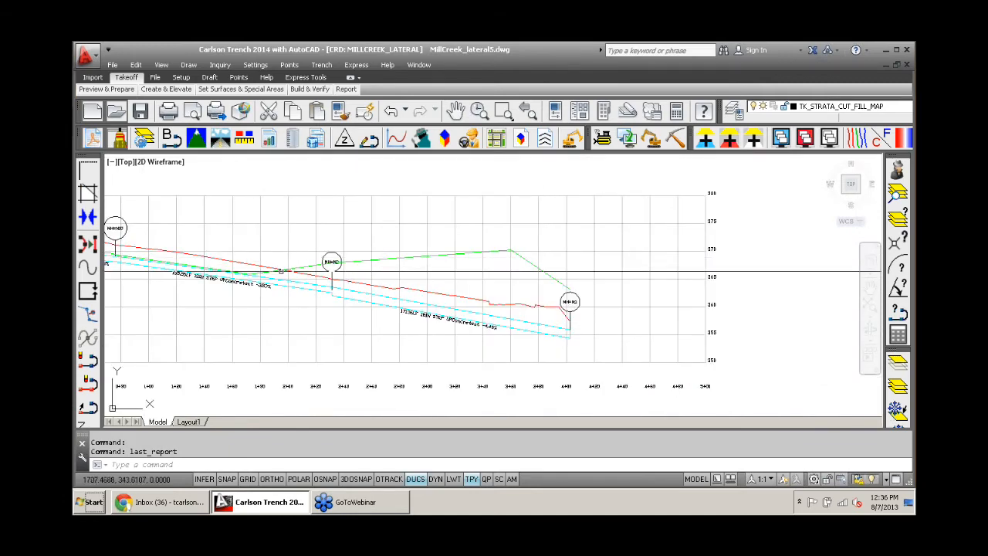
- Highlight the green and red surface lines in the sewer profile, clear the selection, and compare them along the pipe run to MH-N3
scroll(280, 274, up, 2)
click(320, 258)
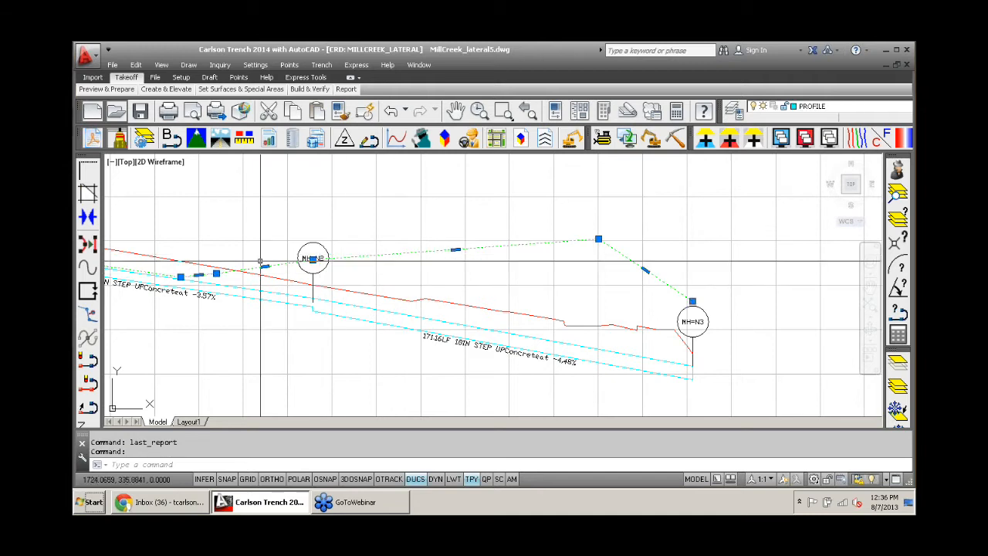
click(416, 300)
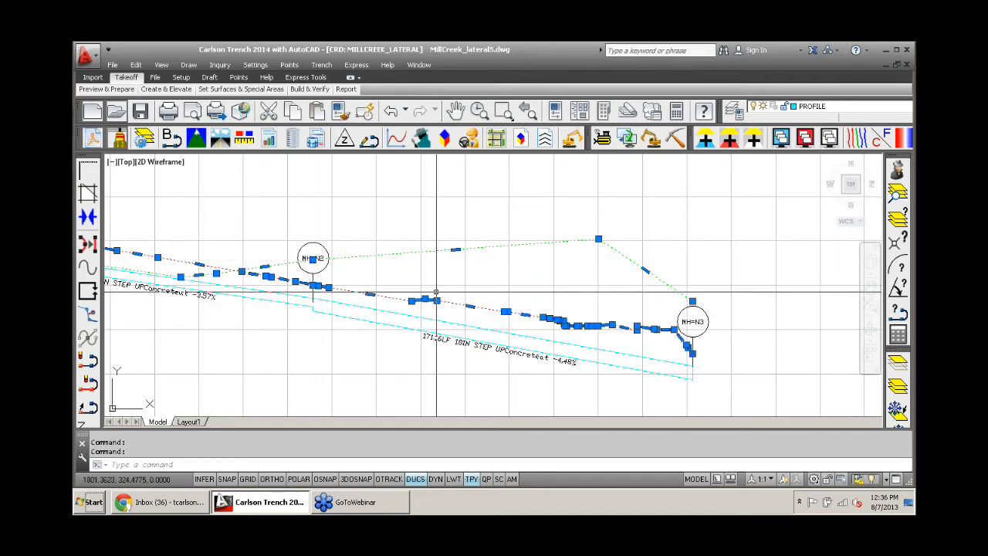
key(Escape)
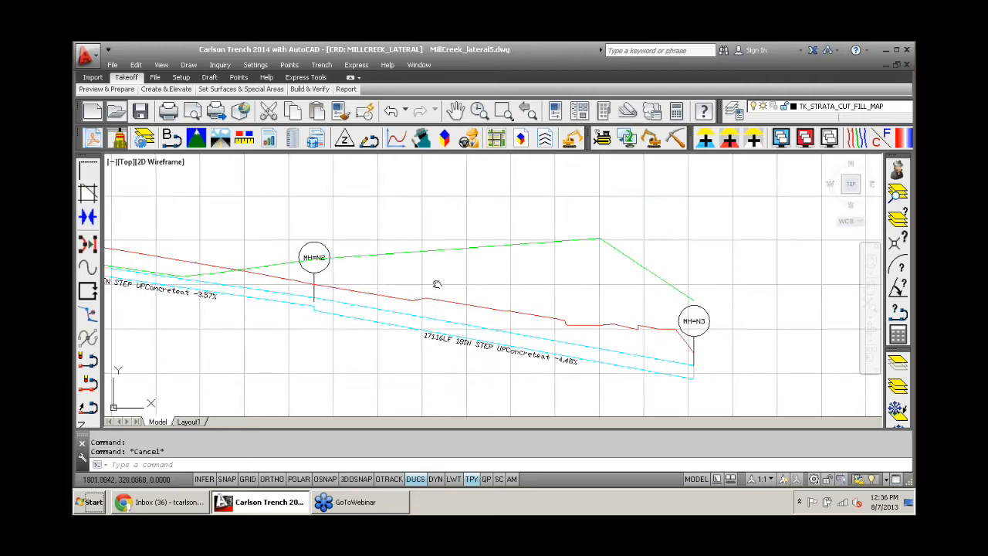
middle_drag(437, 282, 595, 271)
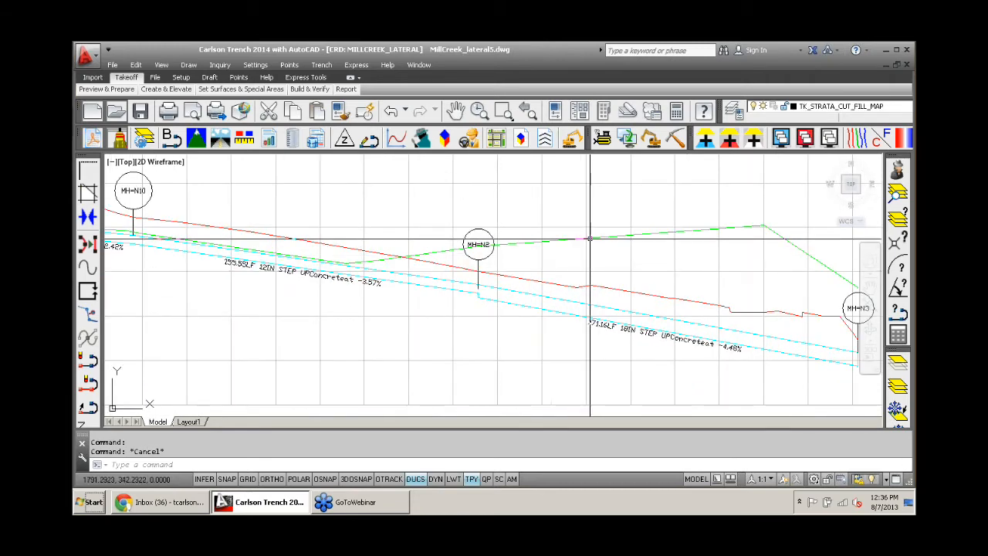
middle_drag(711, 253, 631, 231)
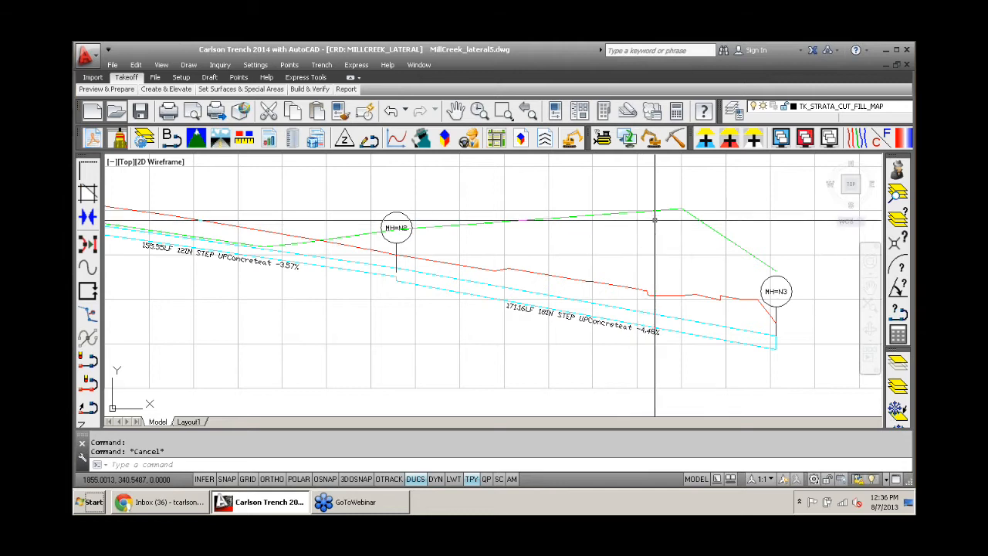
- Highlight the green surface line in the sewer profile and compare it with the red surface and pipe from MH-N2 to MH-N3
click(655, 211)
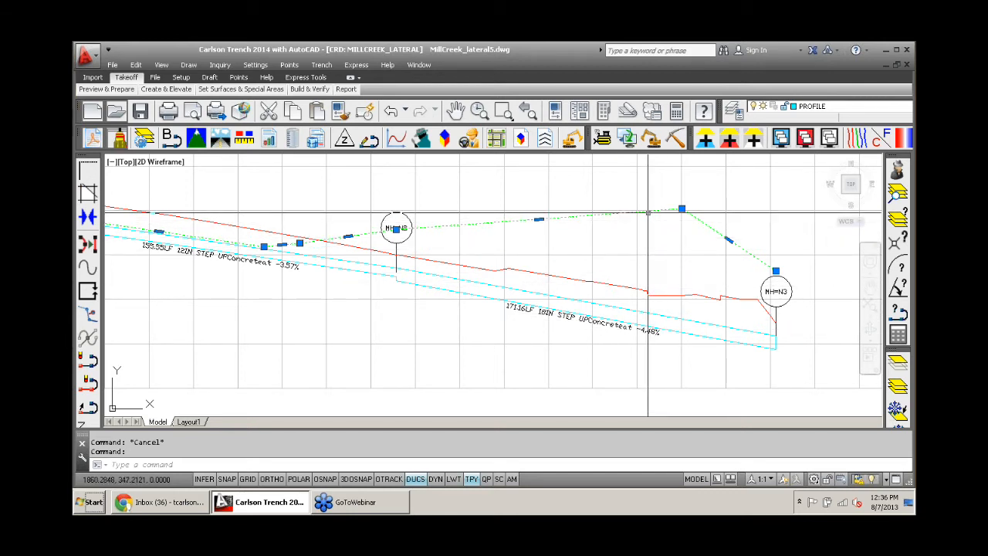
scroll(671, 247, down, 3)
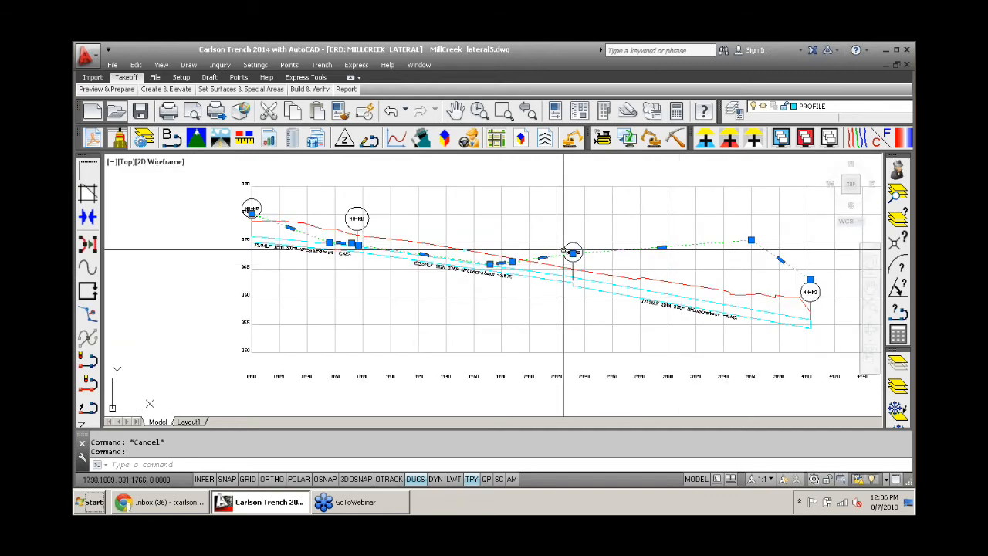
scroll(608, 270, up, 2)
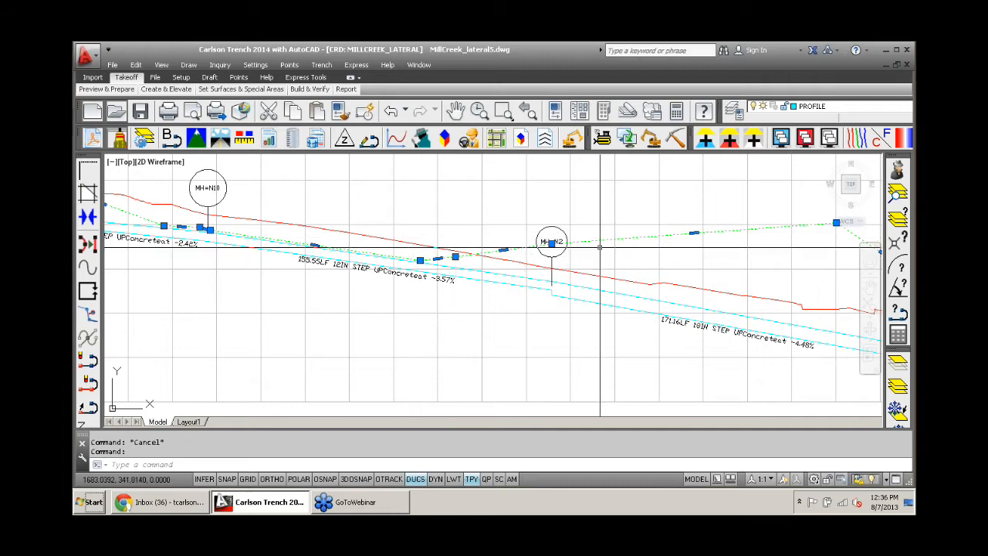
scroll(731, 255, down, 3)
scroll(709, 255, up, 3)
middle_drag(700, 279, 542, 257)
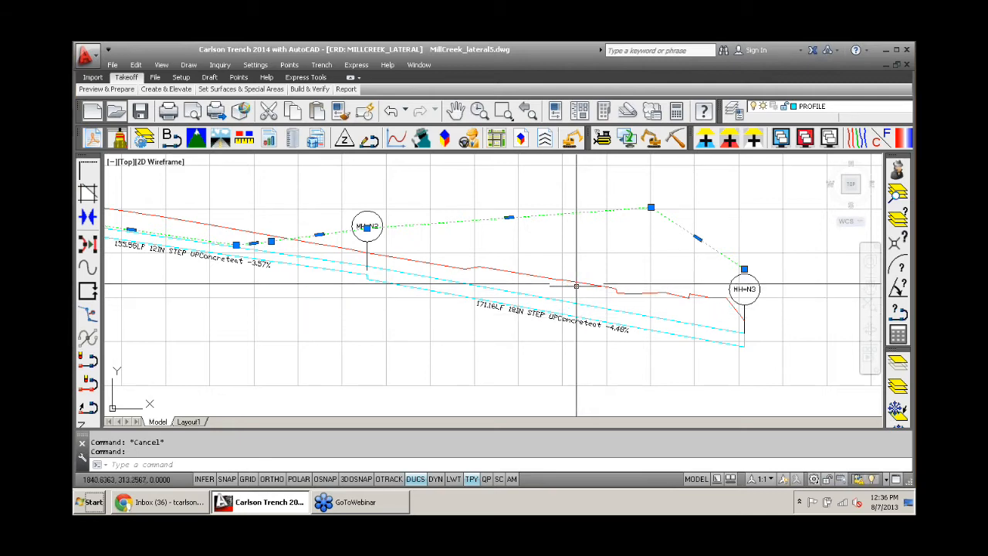
- Compare the surfaces between MH-N10 and MH-N2, highlighting the red surface line as well, and clear the selection
scroll(556, 281, down, 2)
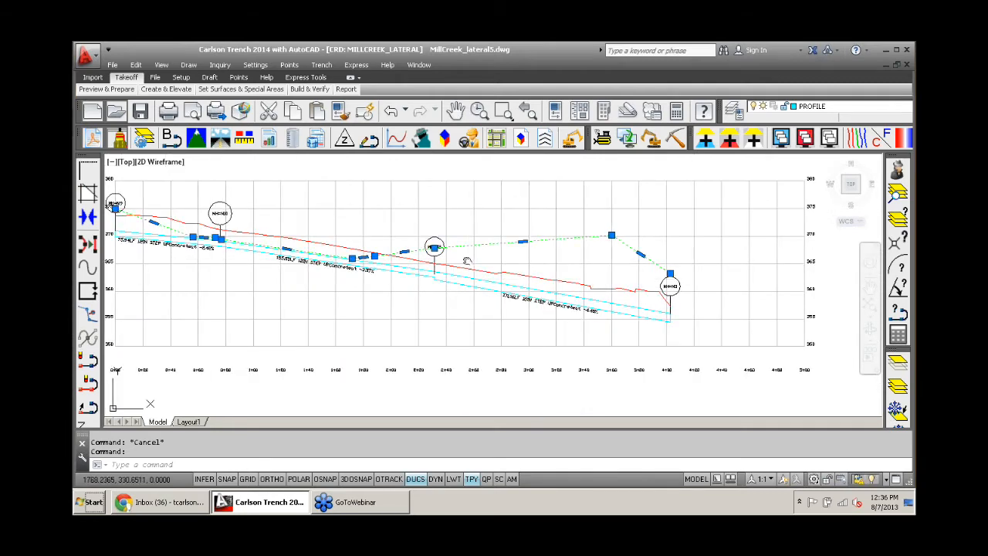
middle_drag(467, 261, 615, 263)
scroll(456, 251, up, 4)
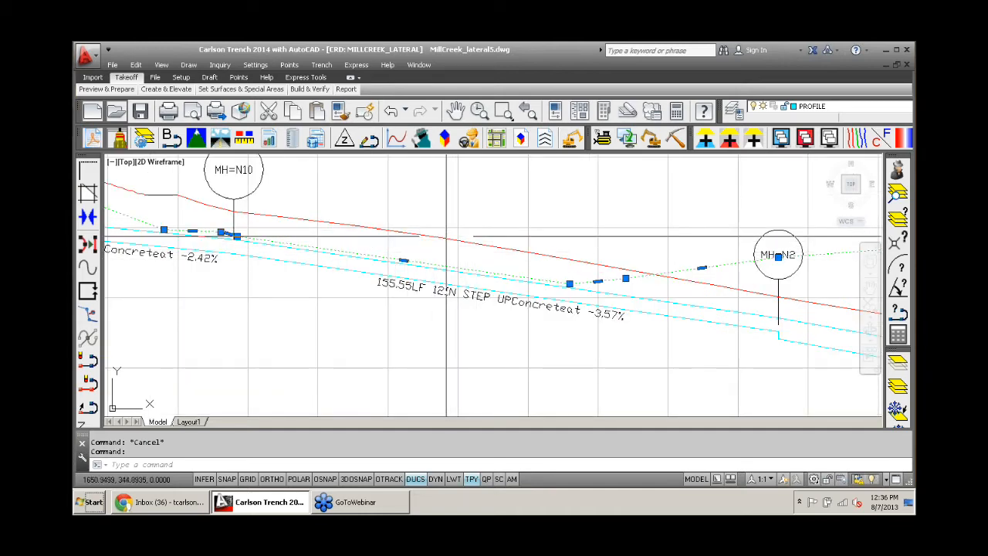
click(444, 235)
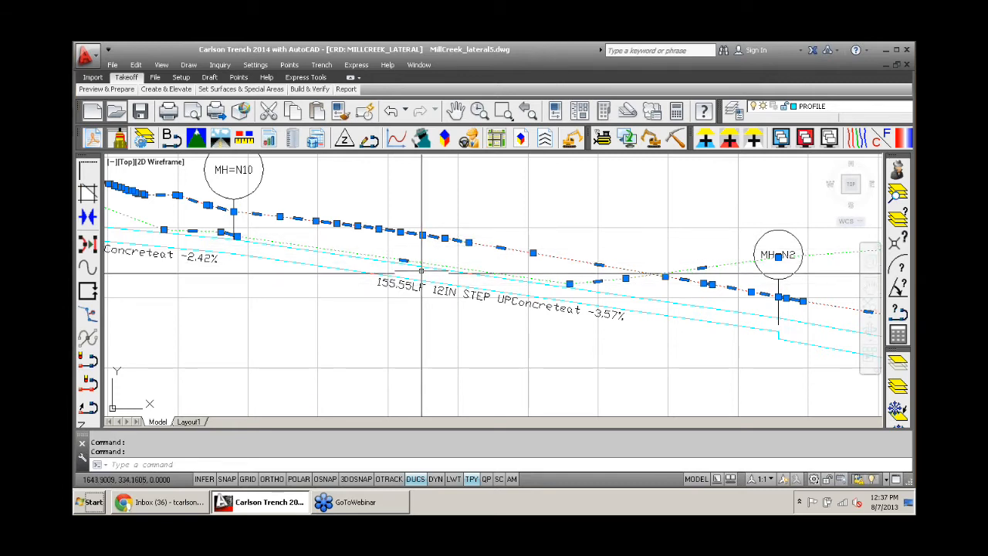
key(Escape)
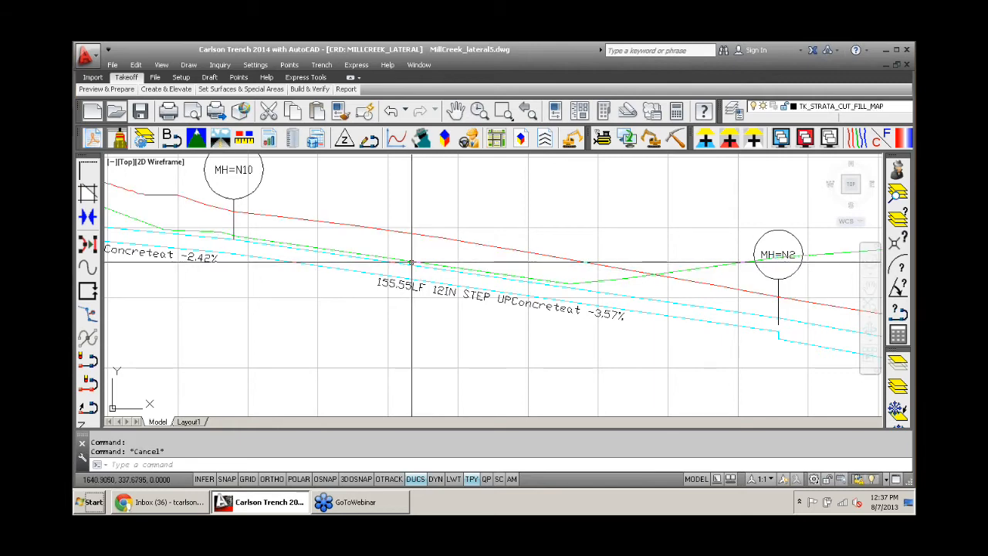
- Return to the overall site plan, switch to the Carlson Civil command set, and display its SiteNet commands
scroll(417, 269, down, 6)
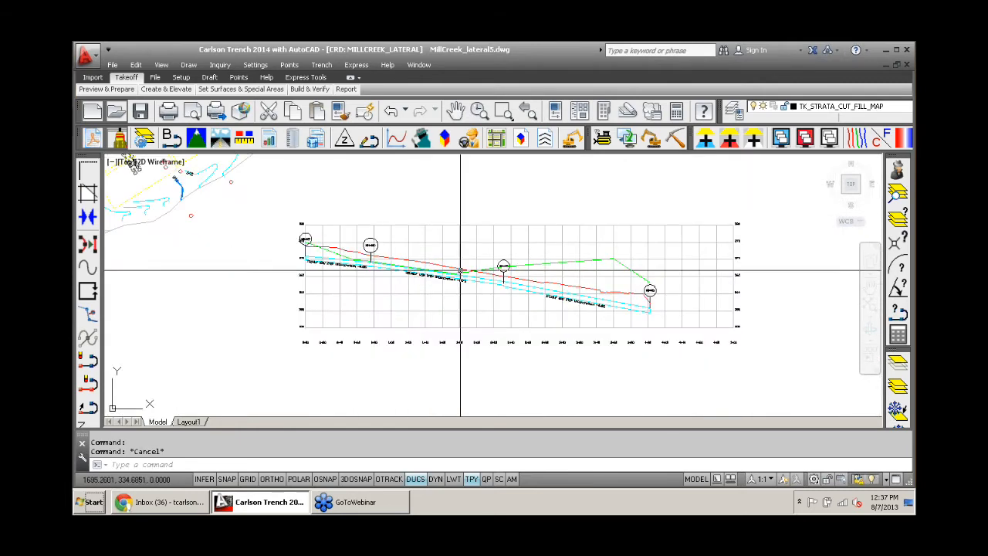
middle_drag(460, 273, 544, 321)
scroll(423, 259, down, 2)
middle_drag(353, 223, 470, 371)
scroll(460, 335, down, 2)
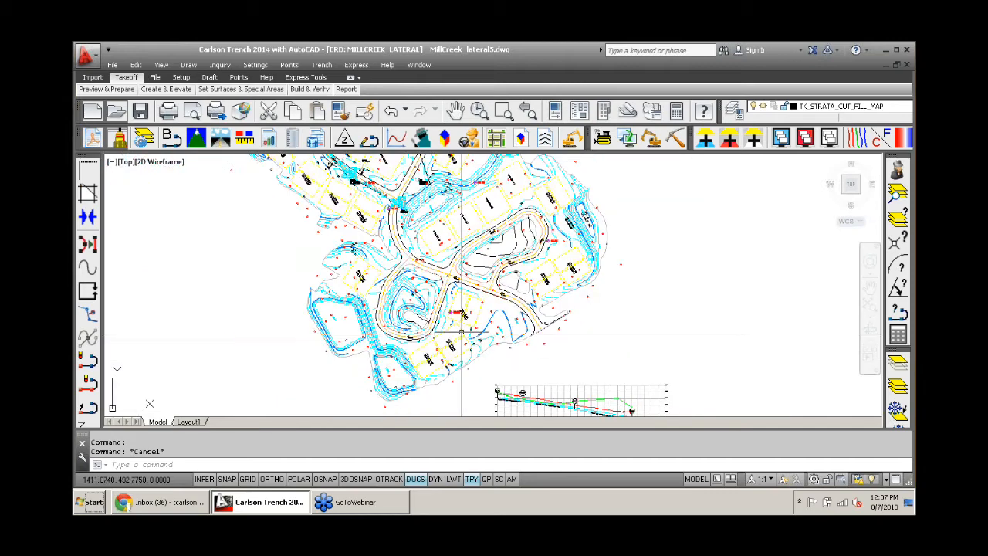
scroll(463, 318, down, 2)
mouse_move(463, 318)
middle_down()
mouse_move(475, 353)
mouse_move(453, 355)
middle_up()
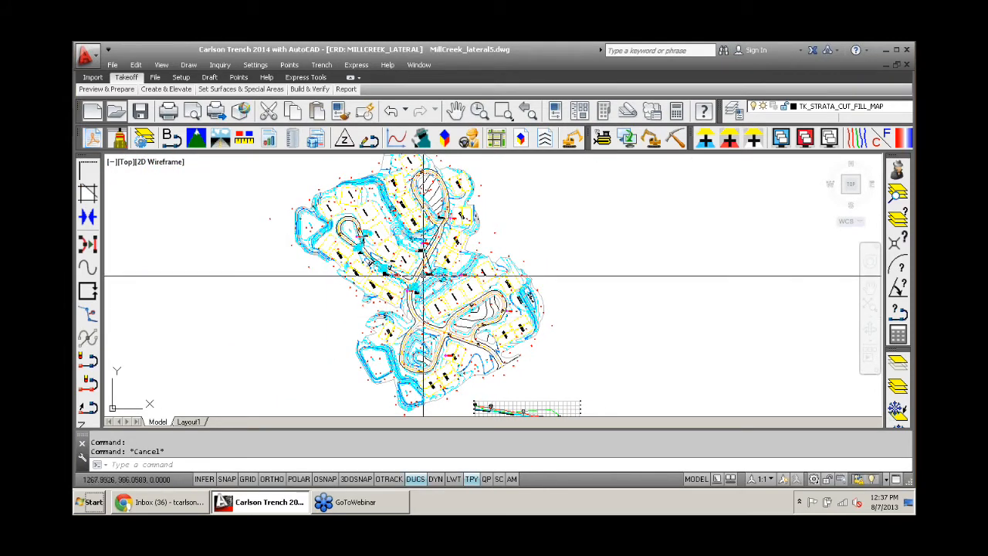
click(254, 65)
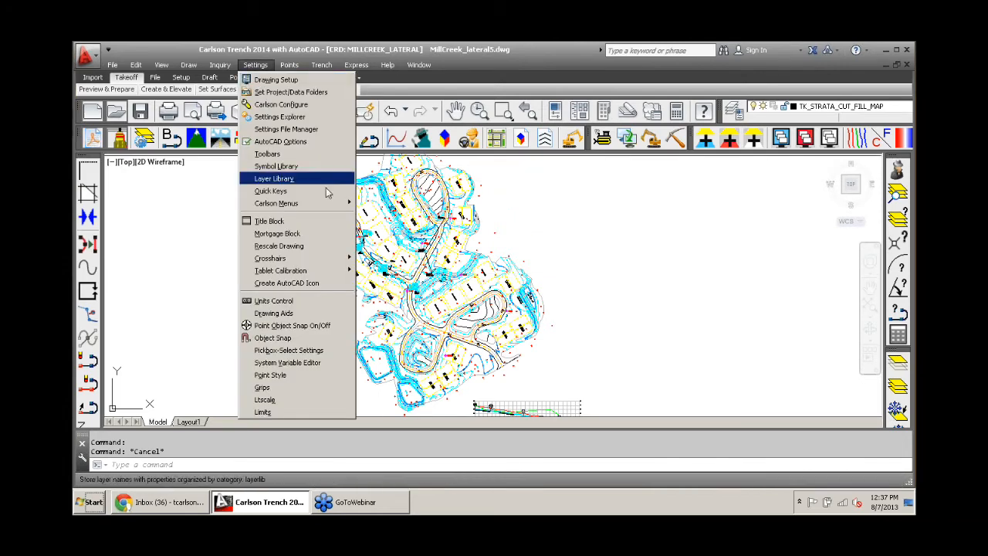
mouse_move(330, 203)
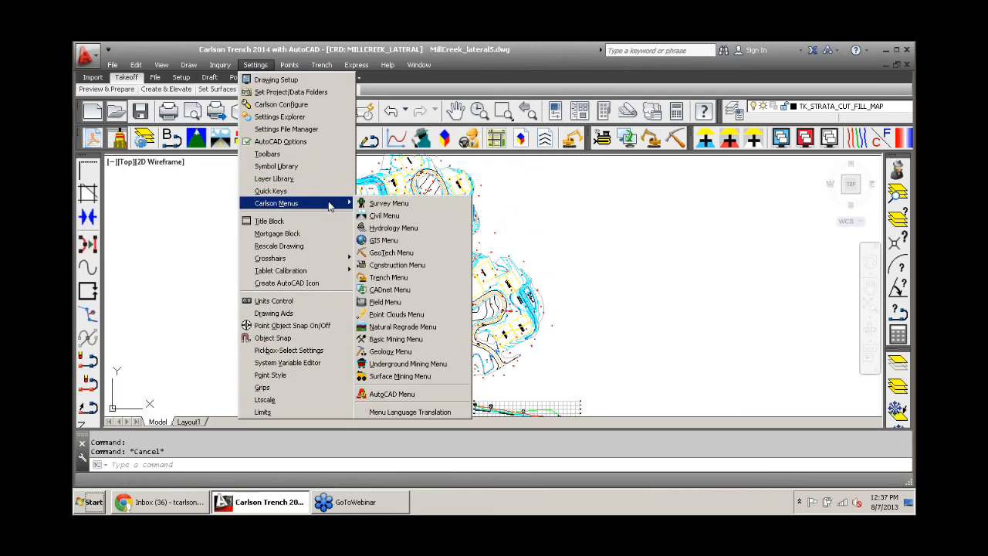
click(395, 220)
click(390, 67)
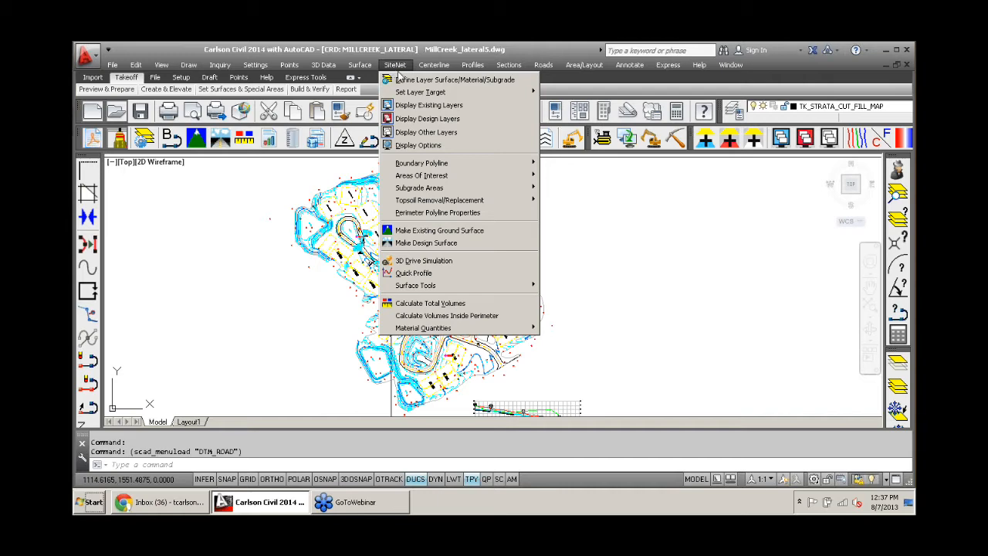
- Review which layers are assigned to the Existing, Design and Other targets in the layer surface/material/subgrade definitions
click(402, 81)
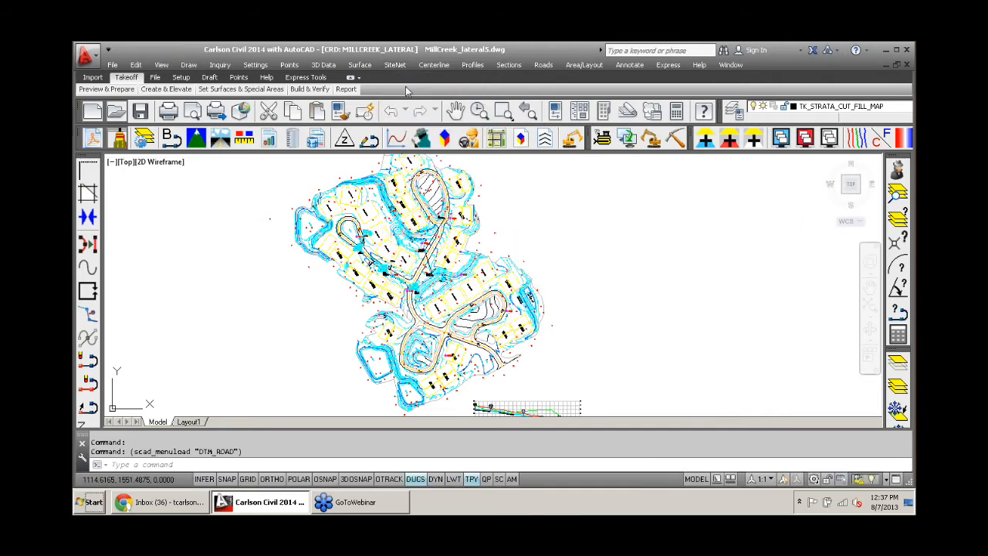
drag(436, 115, 386, 70)
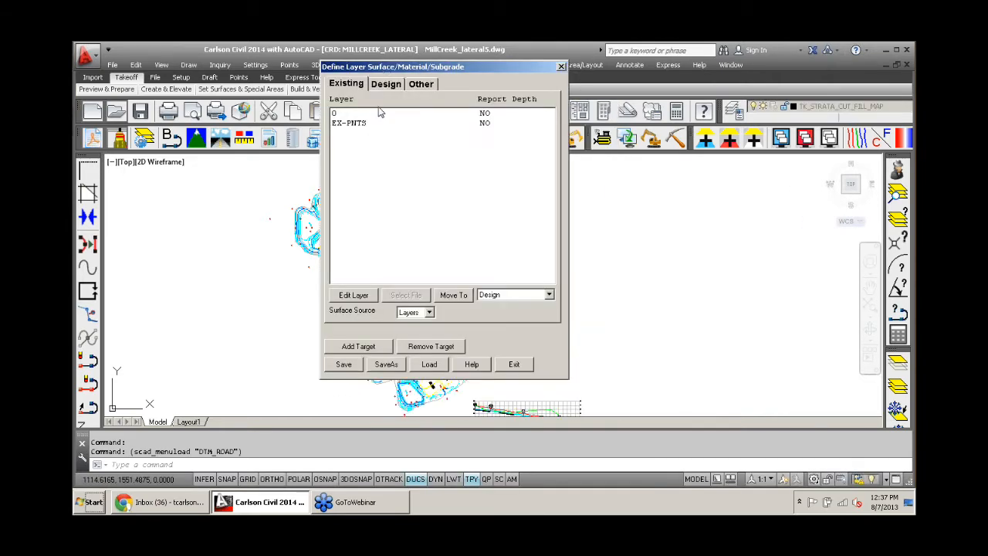
click(386, 85)
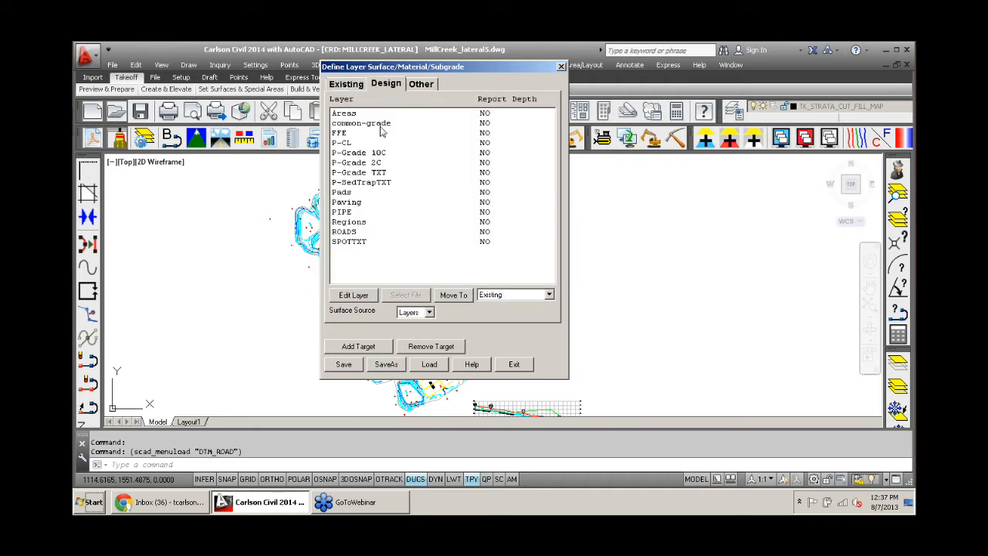
click(419, 85)
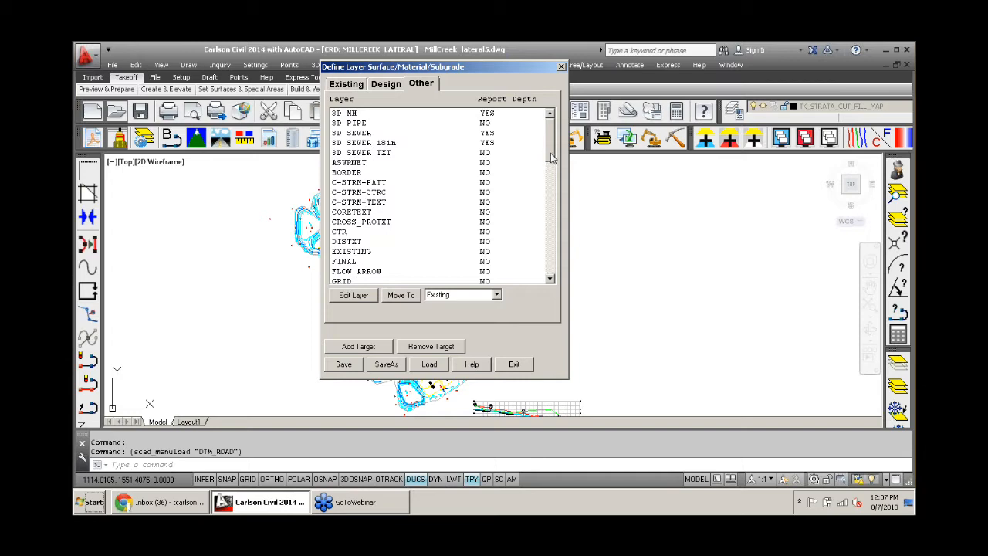
drag(551, 158, 530, 143)
click(344, 85)
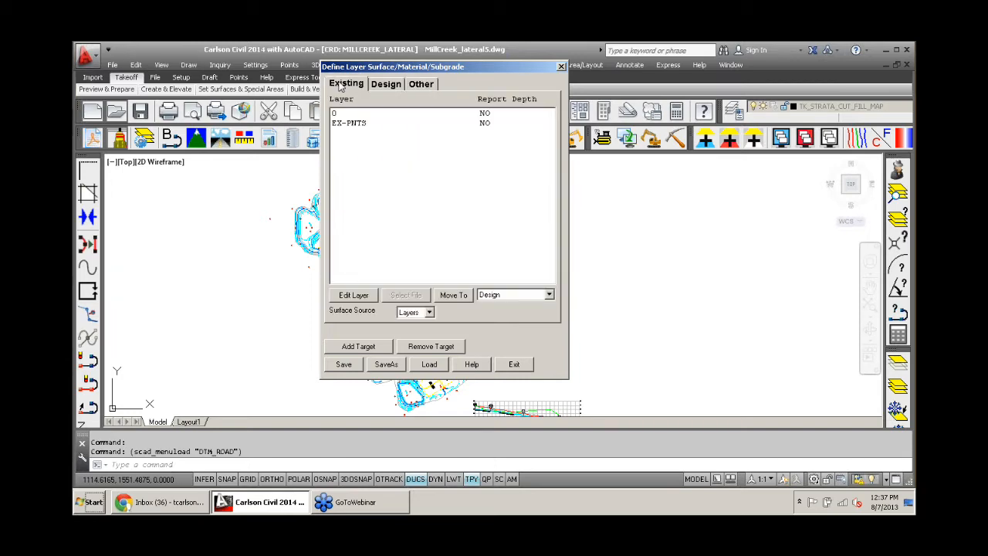
click(385, 85)
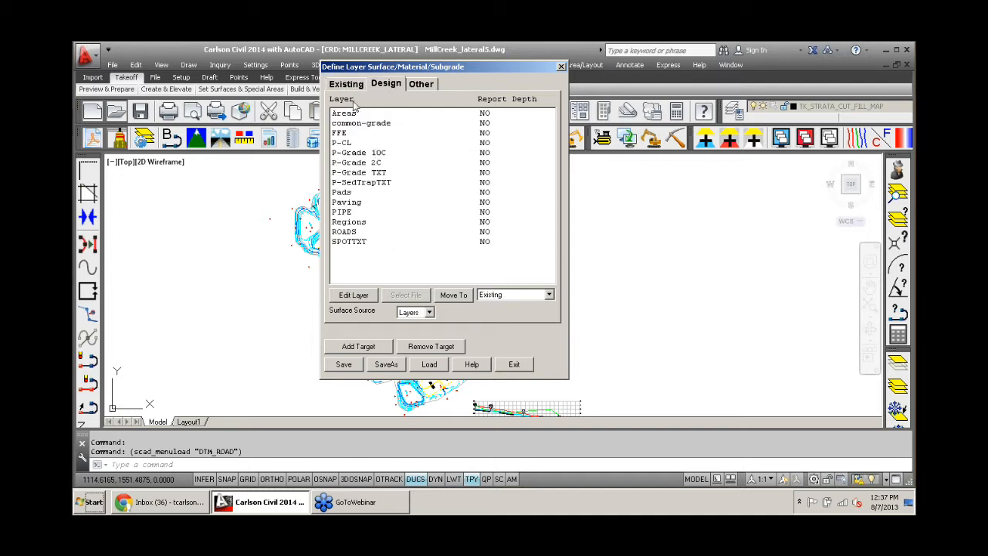
click(345, 86)
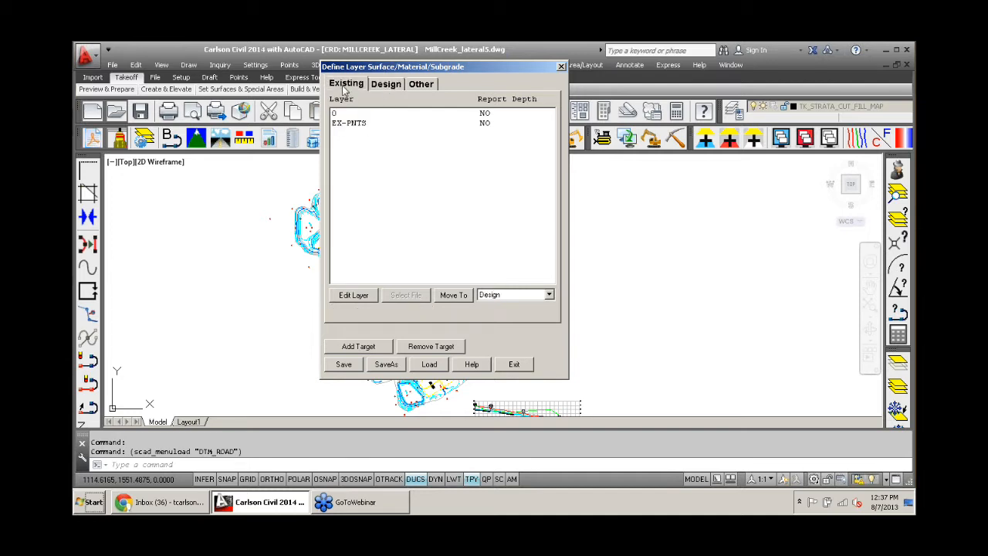
click(382, 86)
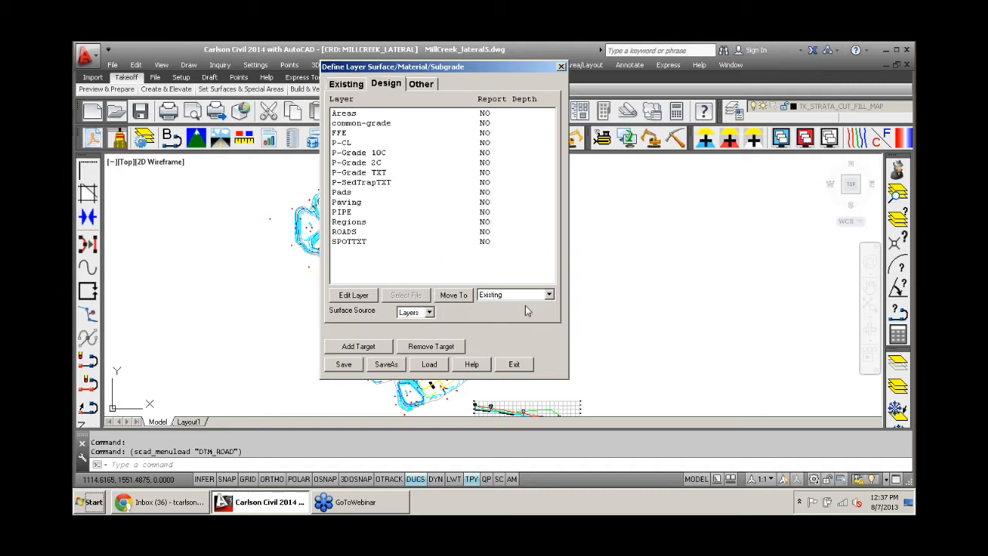
click(514, 364)
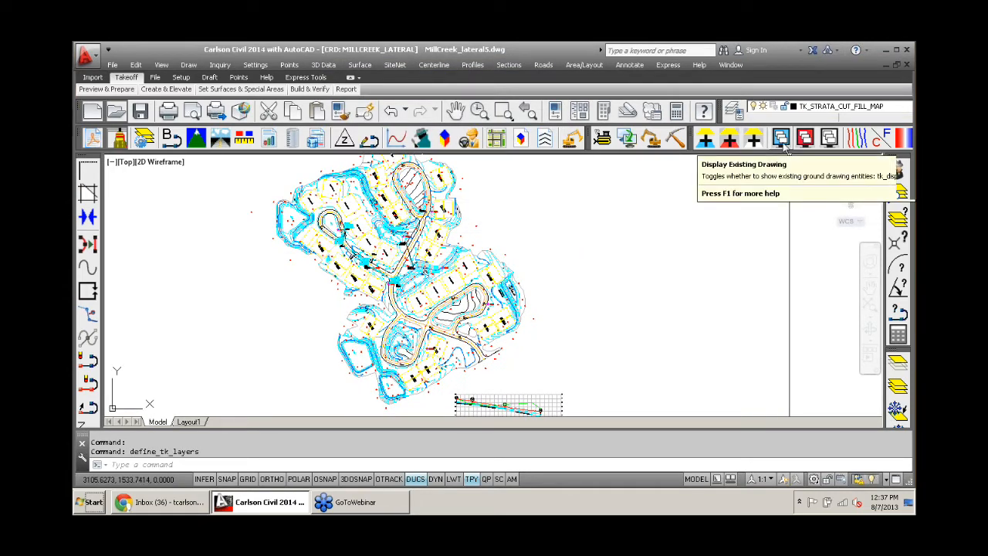
- Hide the Other and Design drawing entities so that only the existing ground entities are displayed
click(828, 139)
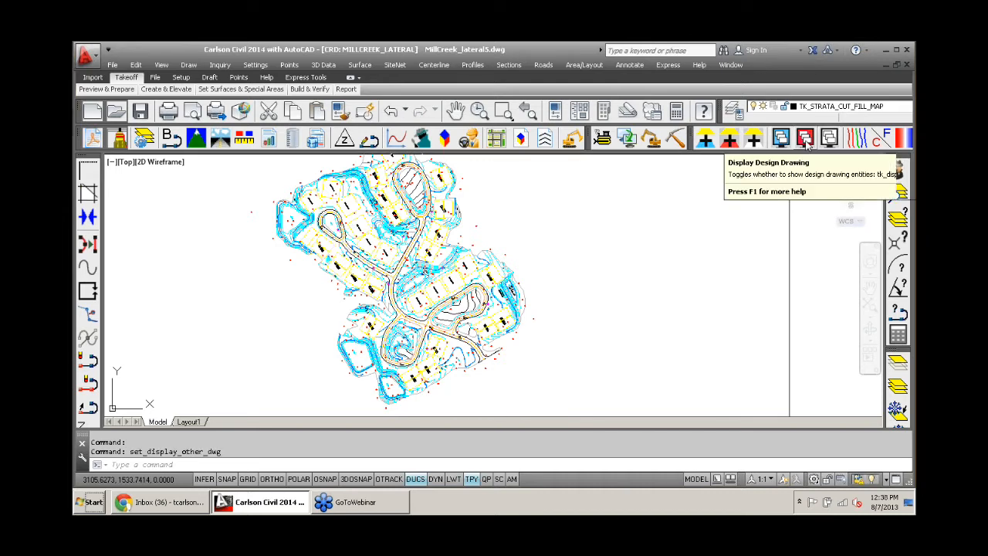
click(805, 139)
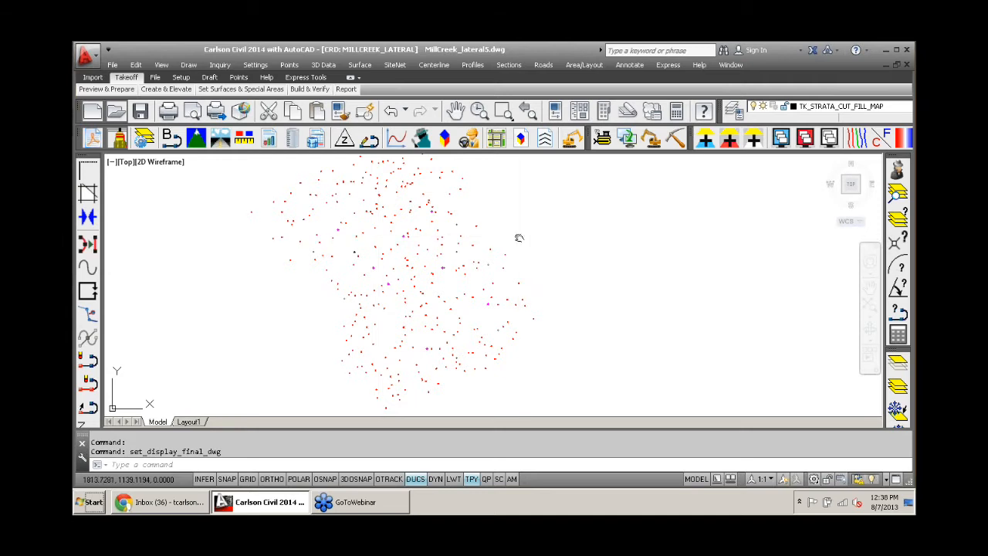
middle_drag(517, 236, 498, 224)
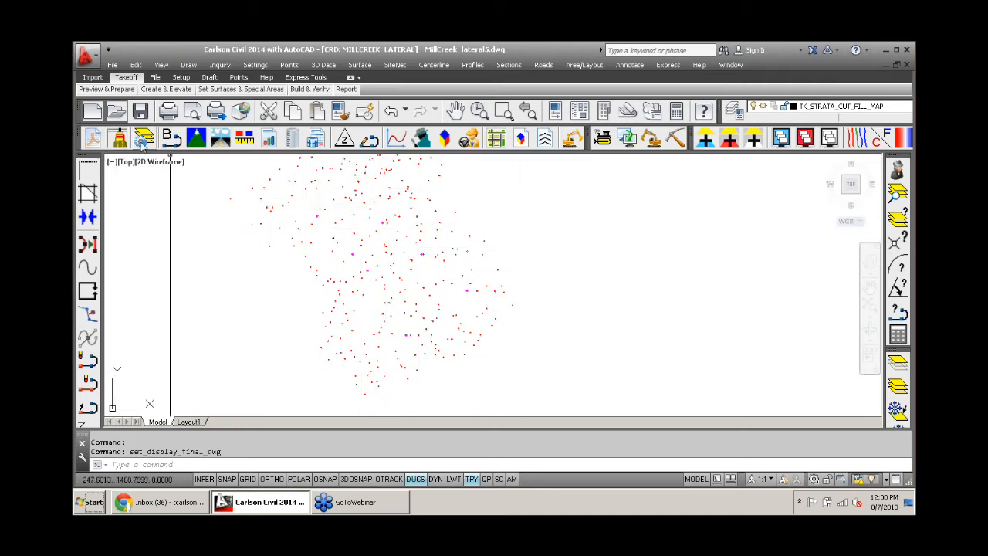
- Inspect the layers and elevations of the existing ground points with the Inspector and compare them with the Existing target's layer list
click(897, 170)
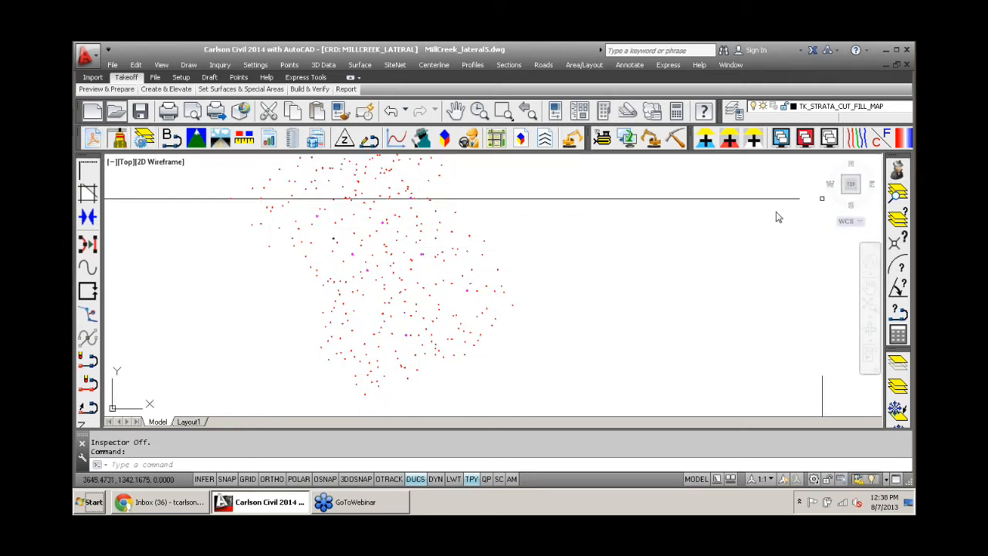
click(895, 170)
scroll(395, 274, up, 5)
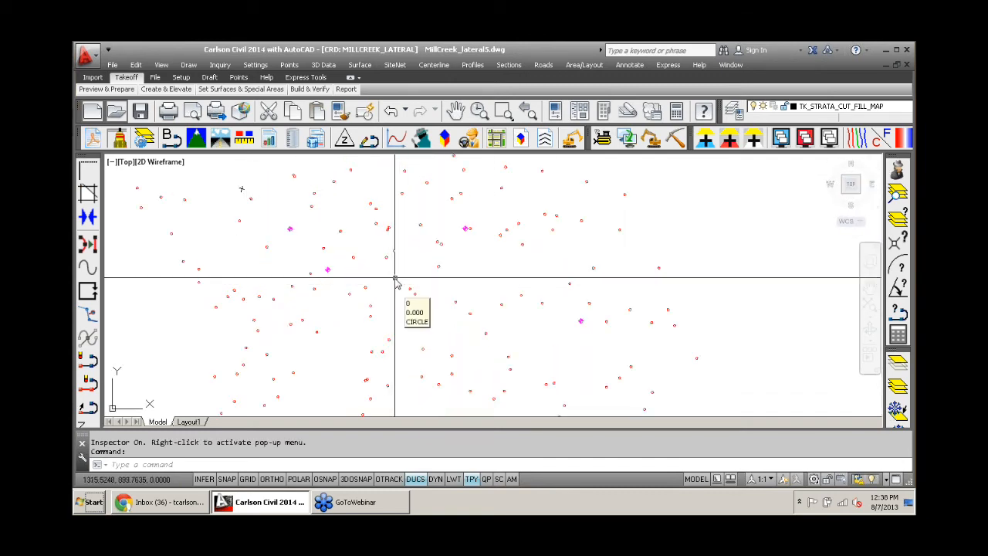
mouse_move(388, 226)
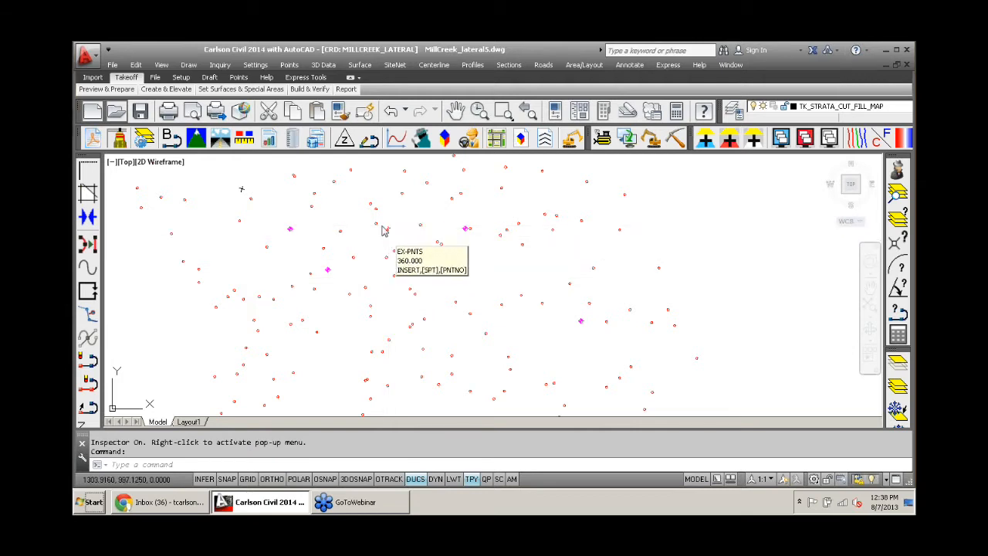
click(144, 139)
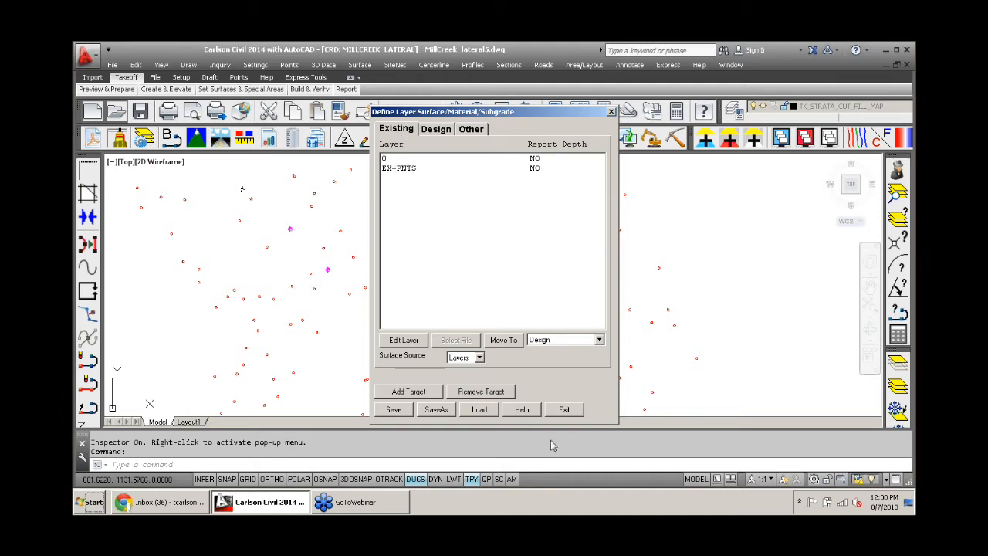
click(566, 409)
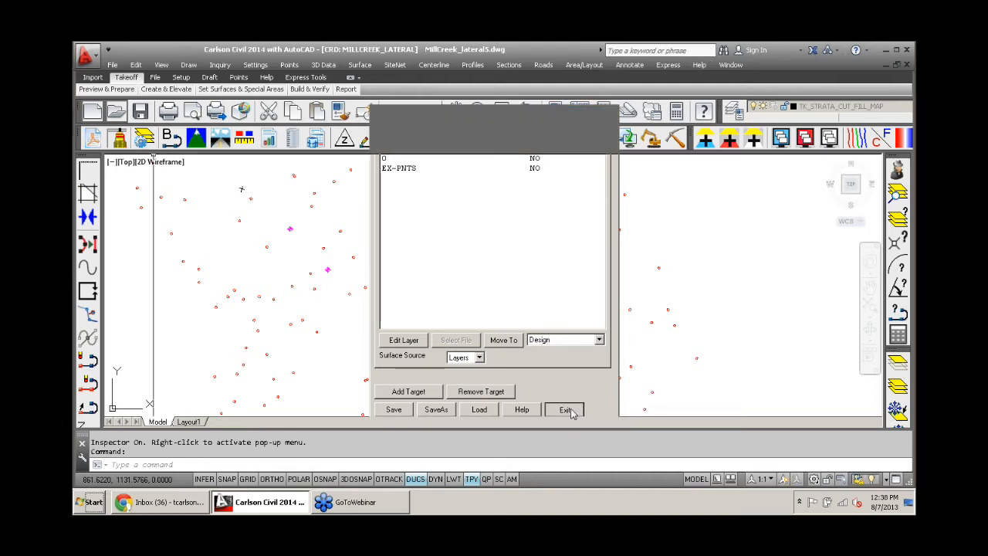
- Switch the display from the existing drawing to the design drawing and inspect its grading polylines
click(786, 145)
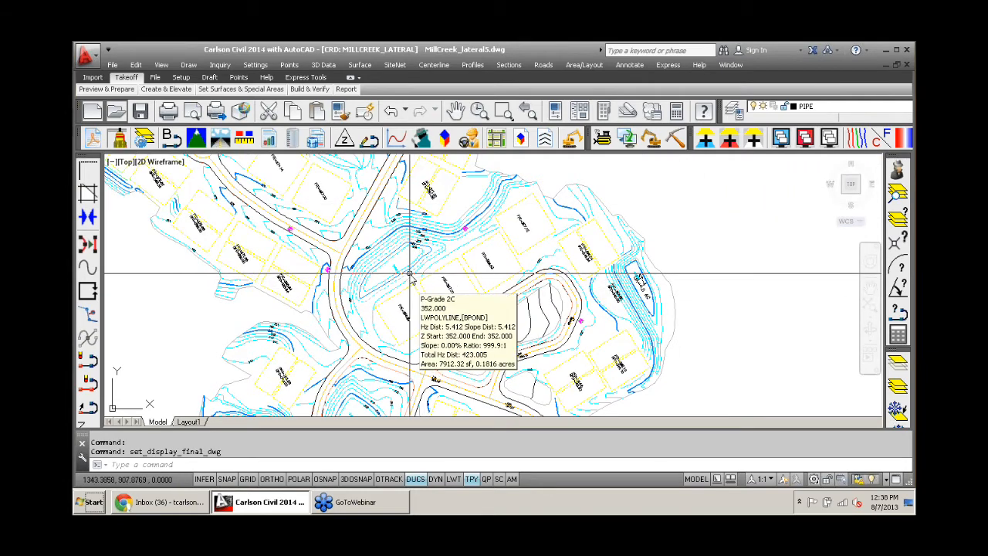
scroll(385, 271, down, 6)
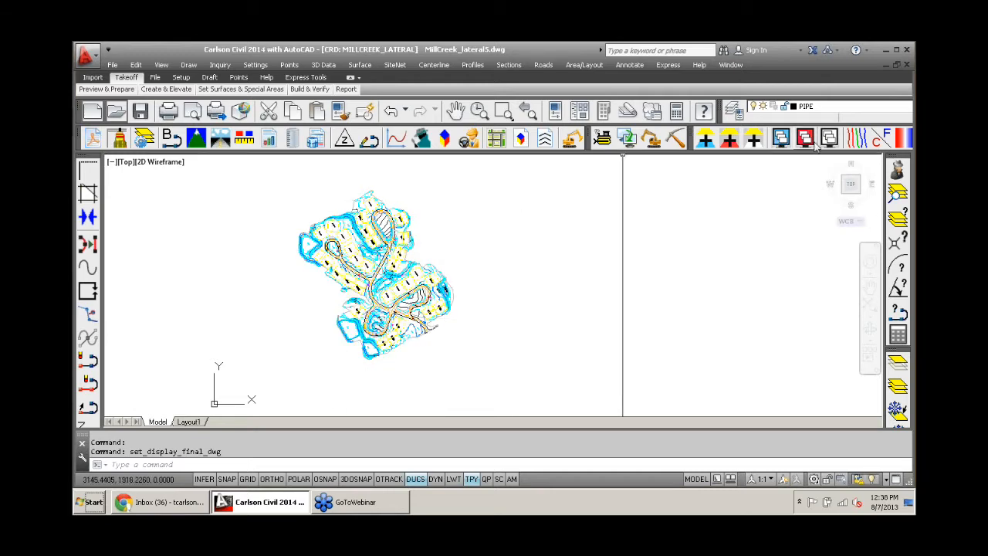
middle_drag(469, 235, 498, 229)
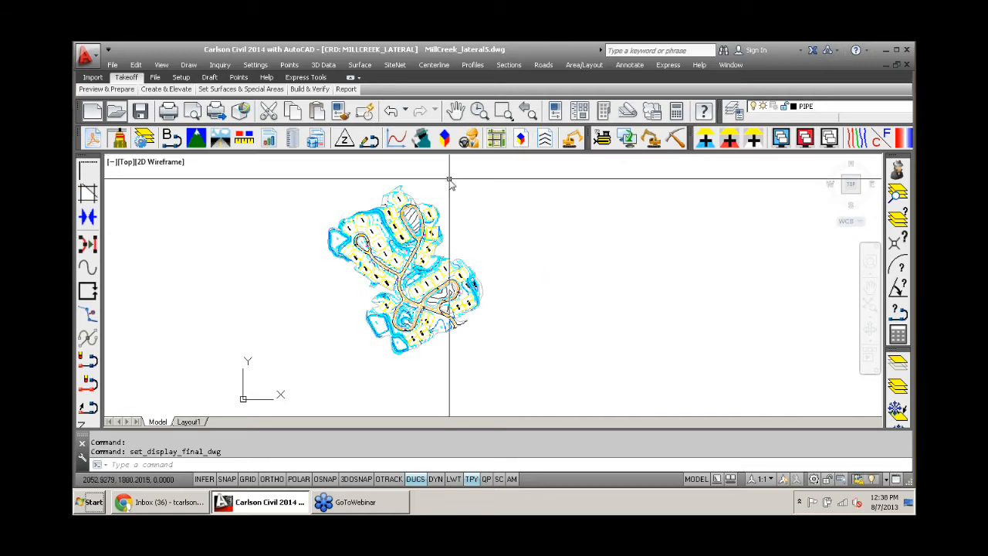
scroll(413, 232, up, 2)
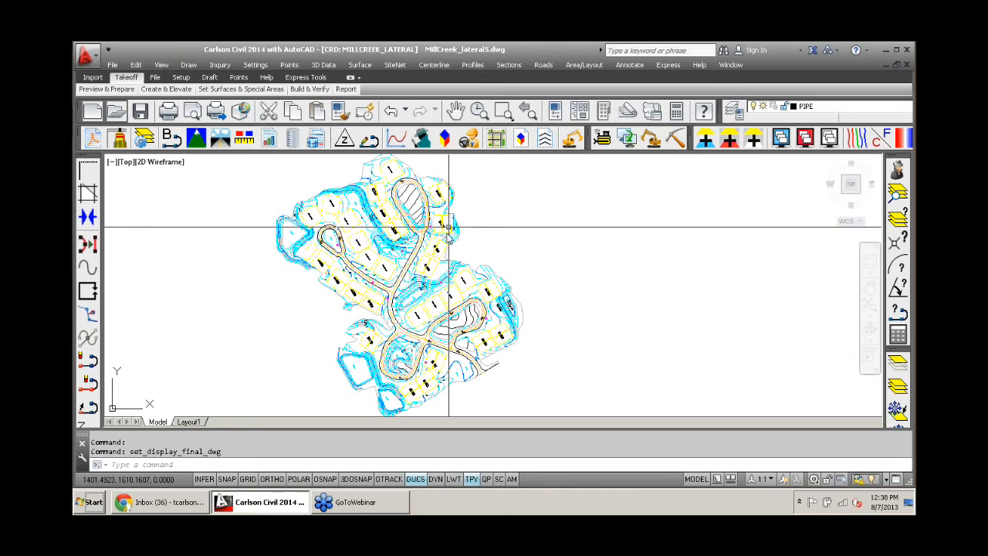
scroll(417, 309, down, 3)
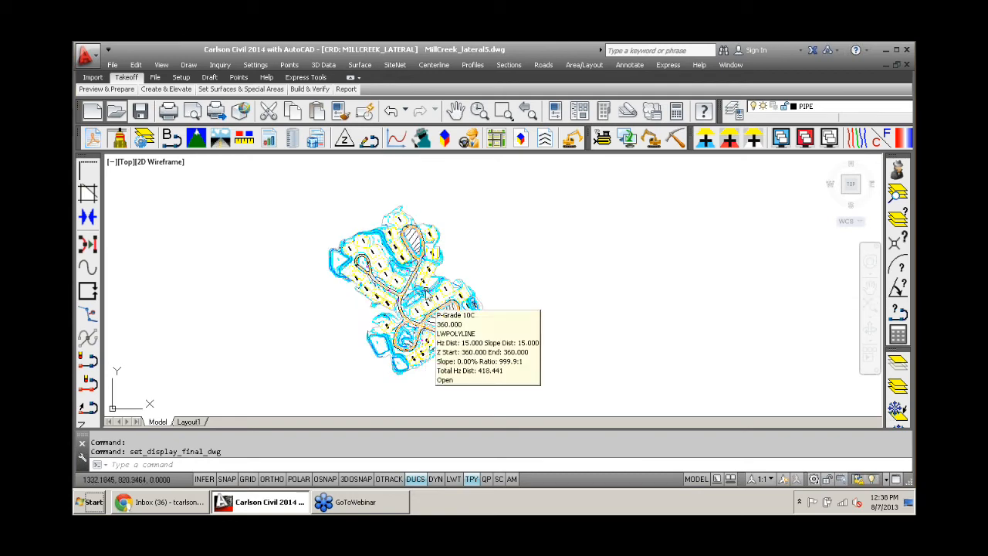
- Check the list of layers assigned to the Design target in the layer definitions
click(144, 139)
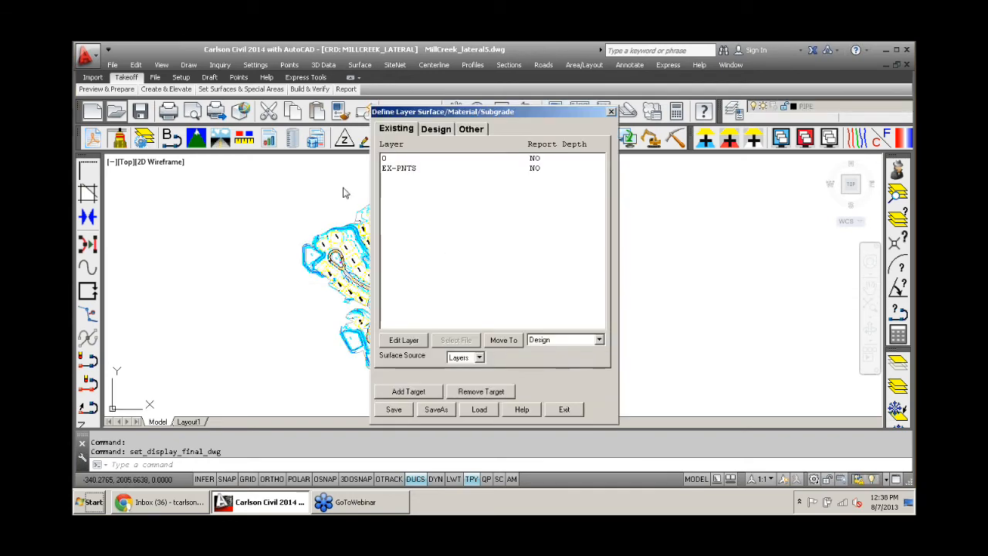
click(429, 131)
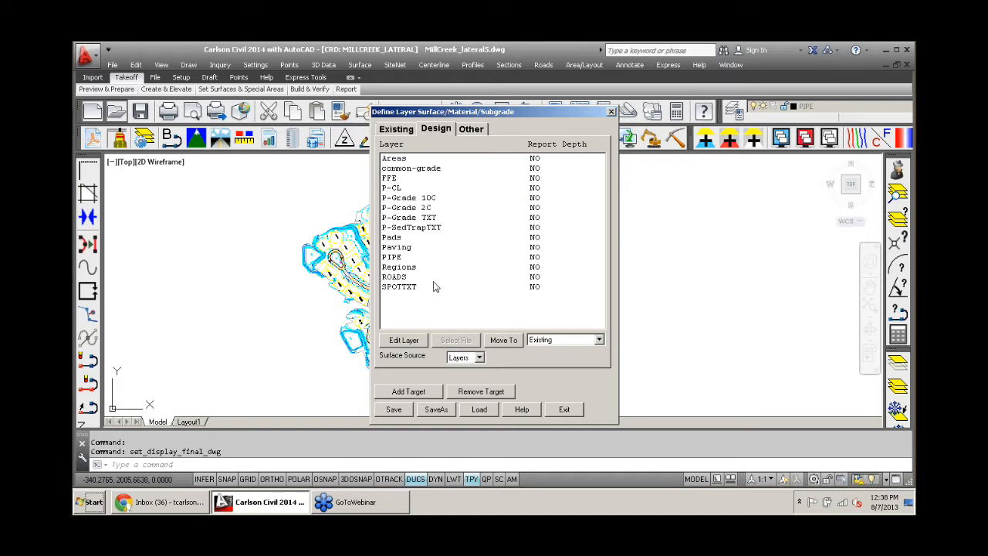
click(565, 410)
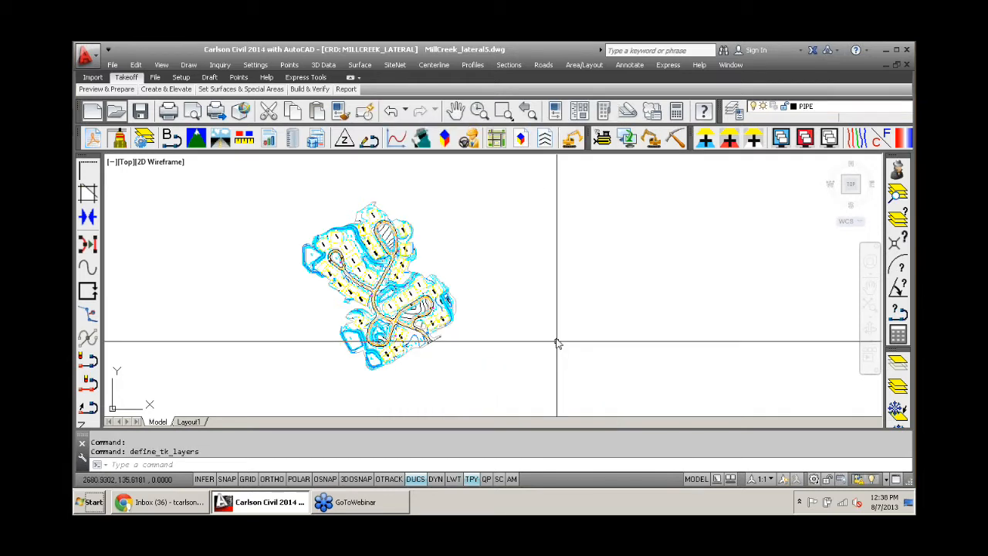
- Make the existing ground surface and the design surface from the entities on their target layers
click(395, 65)
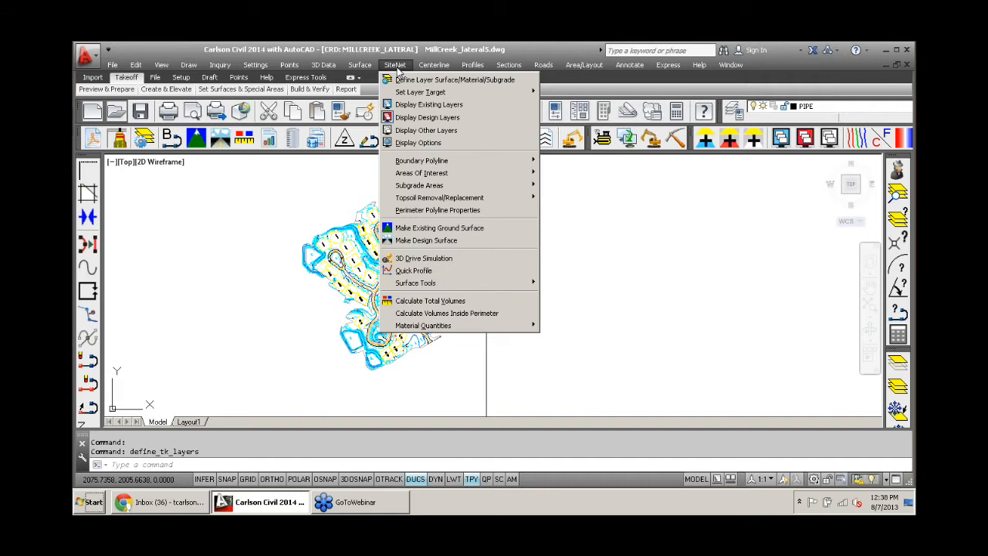
click(434, 229)
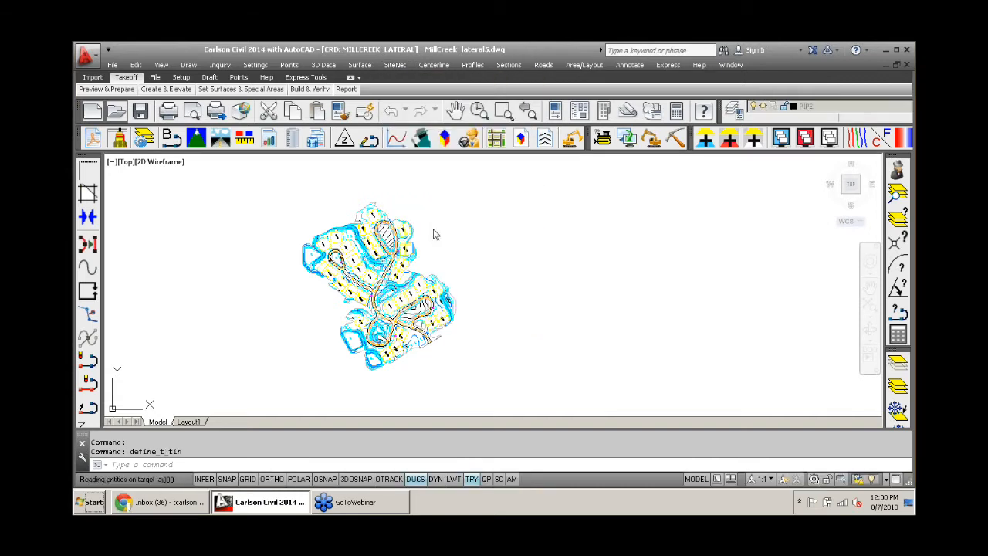
click(390, 66)
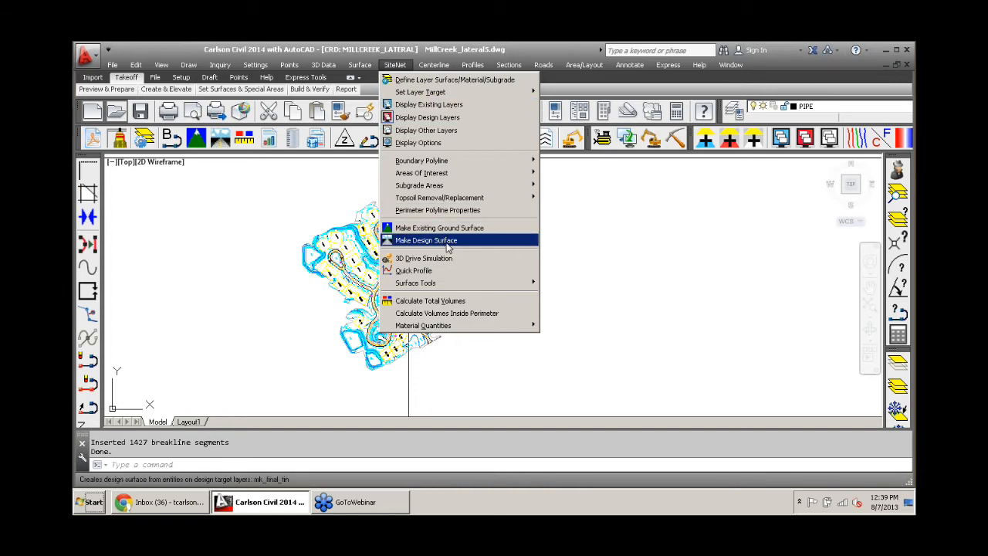
click(447, 246)
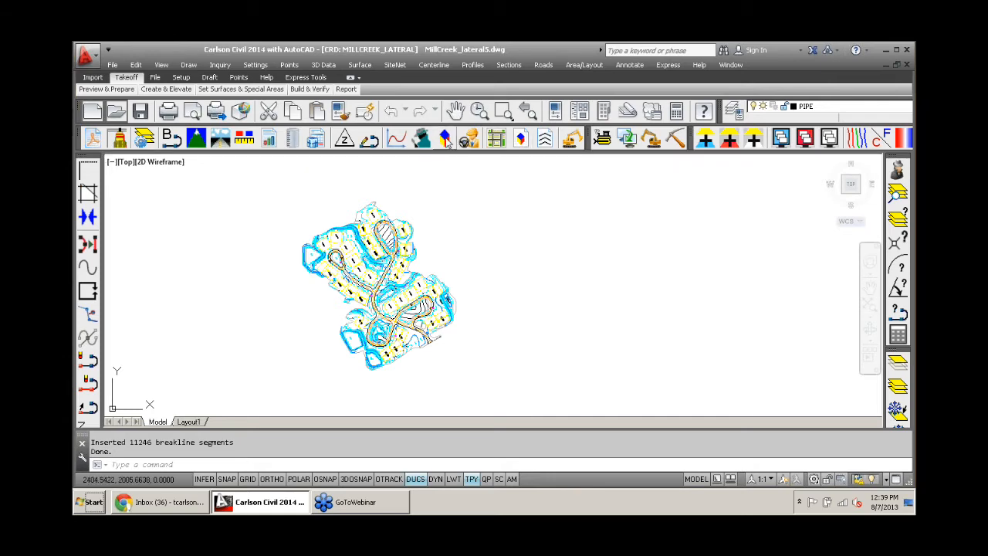
- Examine all displayed design entities of the site, coloured by elevation, in the 3D Viewer
click(521, 139)
click(466, 195)
click(242, 382)
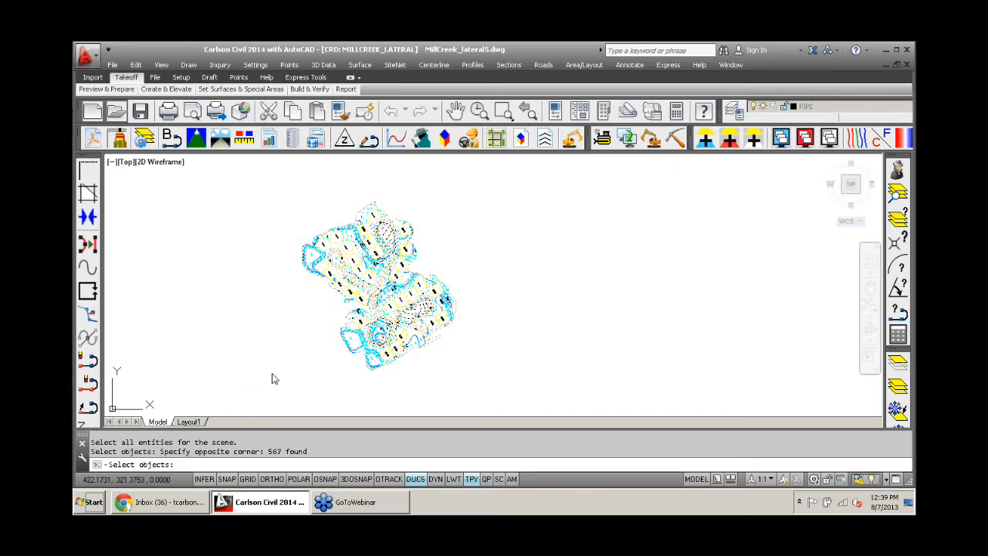
key(Return)
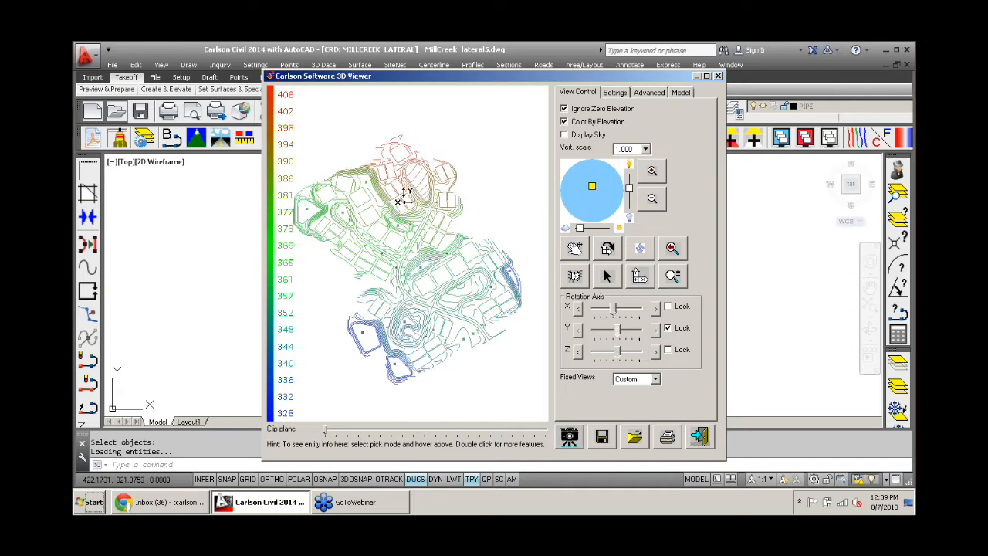
drag(404, 198, 382, 225)
scroll(412, 293, up, 6)
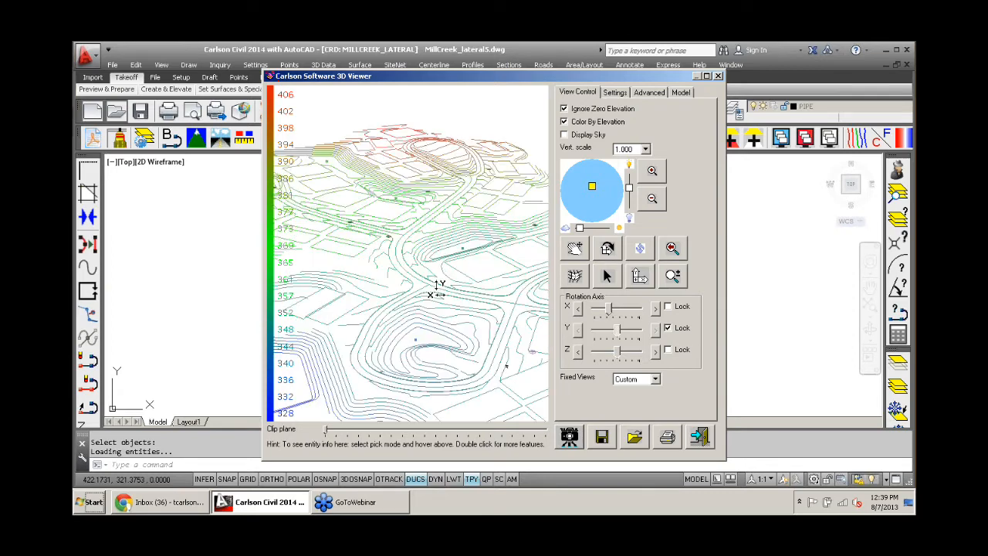
middle_drag(438, 290, 411, 257)
scroll(437, 310, down, 2)
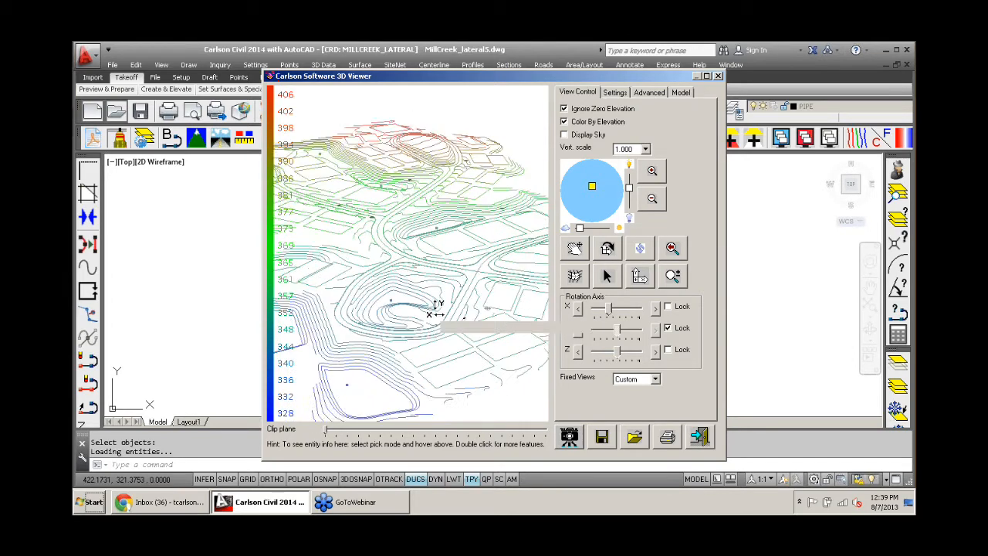
scroll(437, 309, down, 2)
click(698, 437)
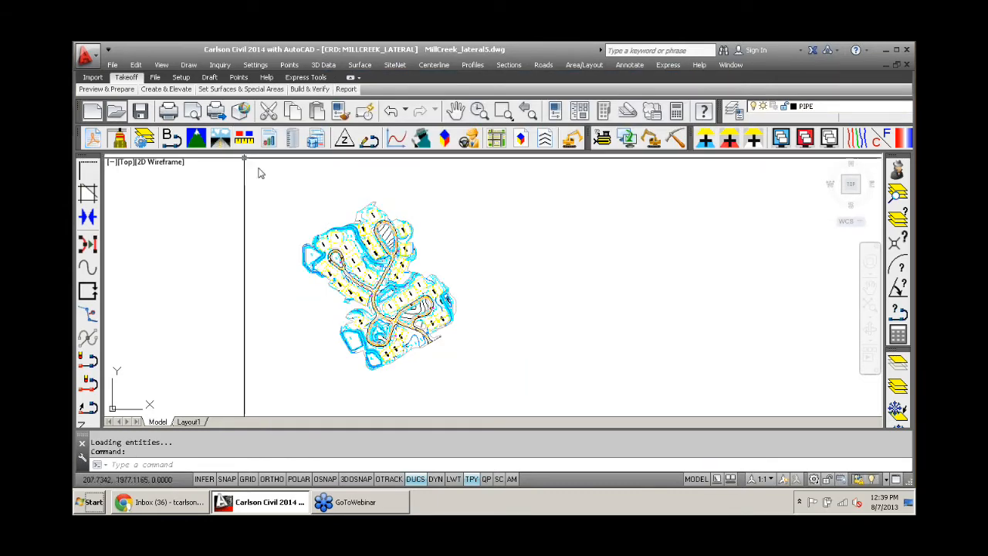
- View the triangulated Design with Subgrade surface in the 3D Viewer from a tilted angle
click(521, 138)
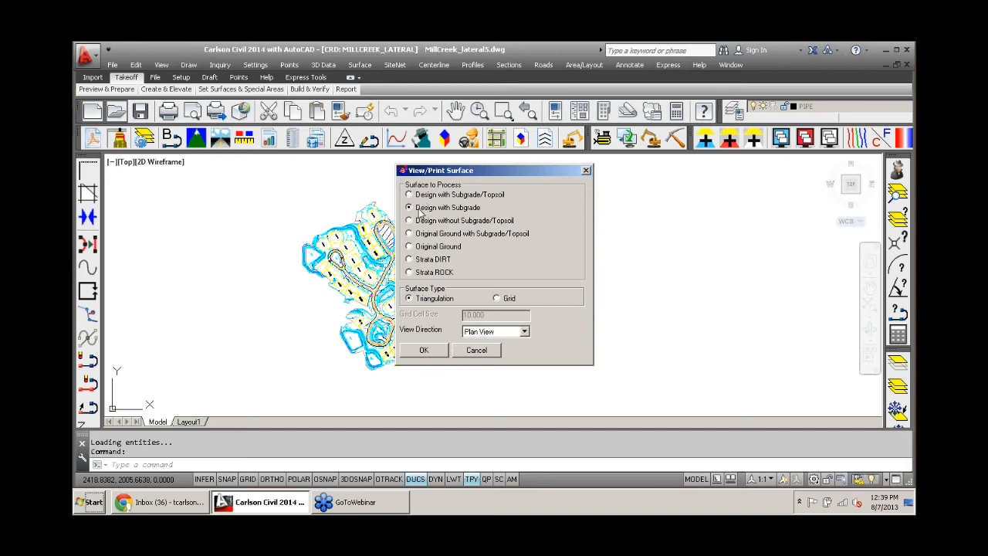
click(422, 352)
drag(422, 351, 396, 228)
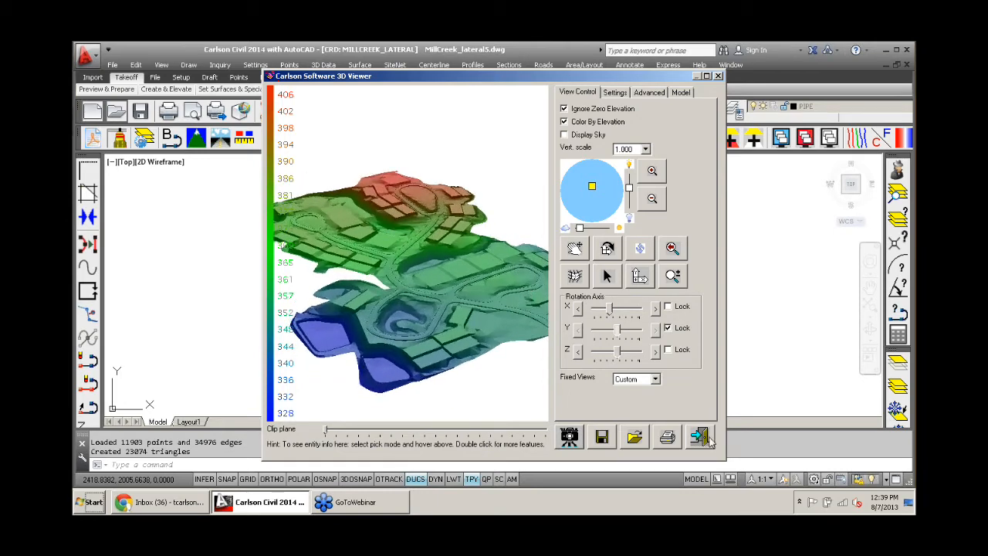
click(706, 436)
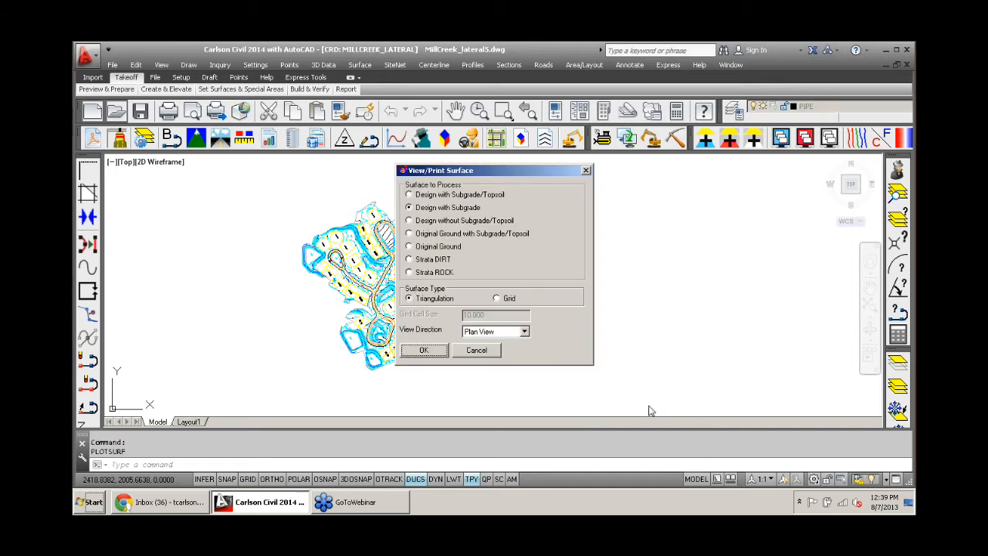
- View the triangulated Original Ground surface in the 3D Viewer from a tilted angle
click(421, 247)
click(425, 350)
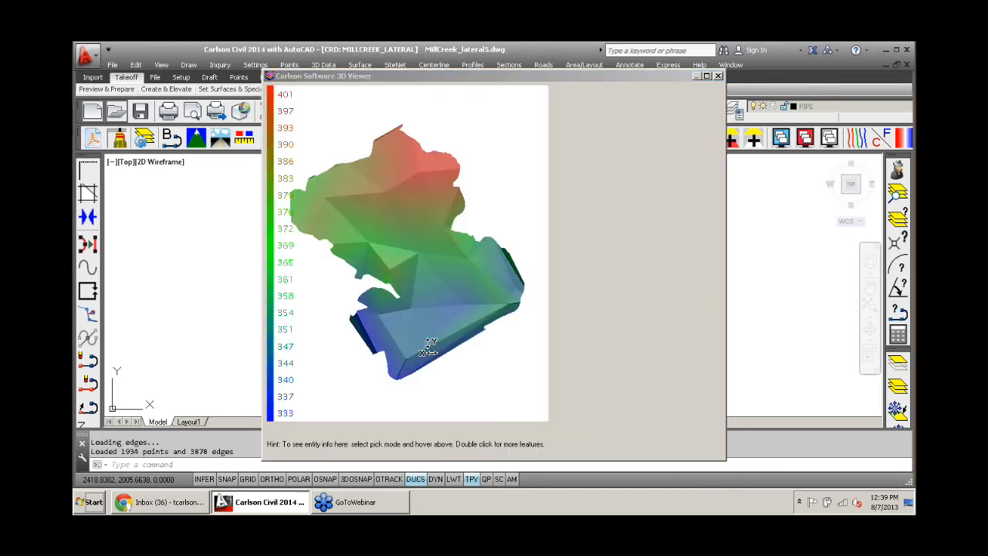
drag(394, 139, 373, 199)
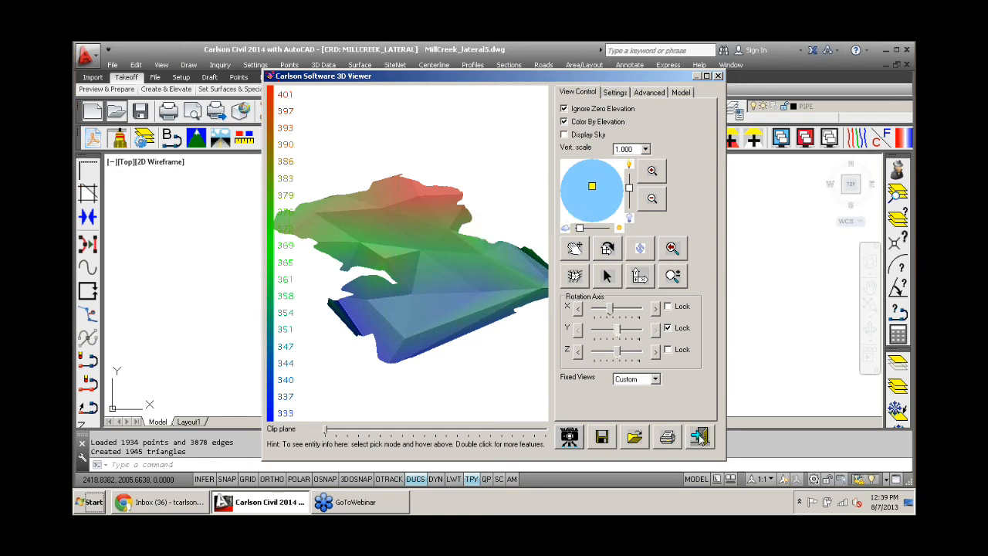
click(699, 436)
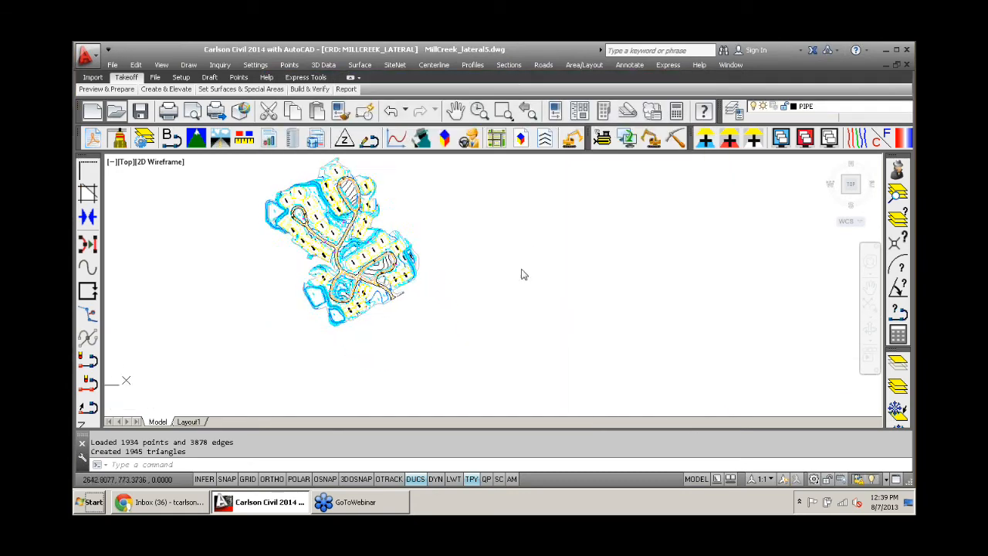
- Recall the last trench quantities report and place it beside the site plan as MText, height 10.00, layer REPORT_TXT
click(221, 65)
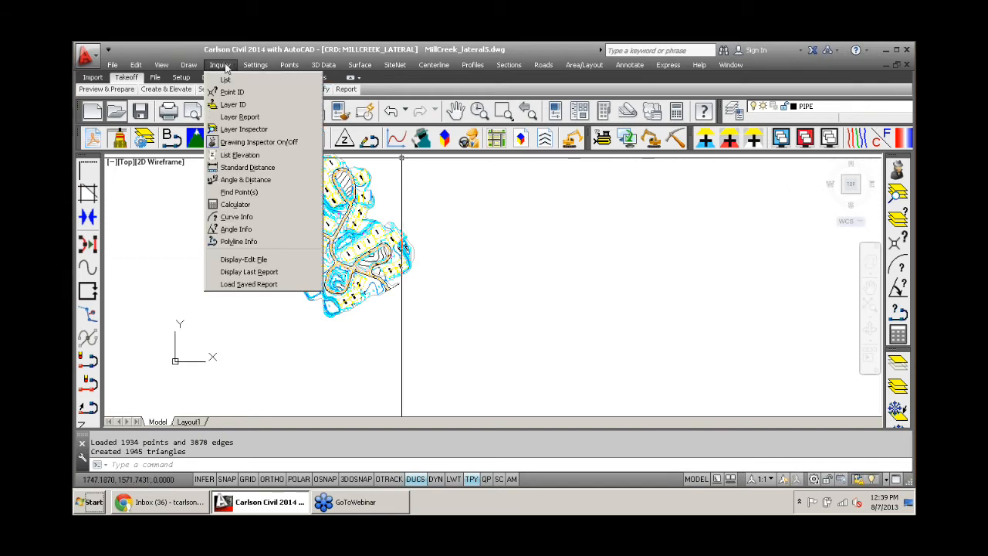
click(267, 275)
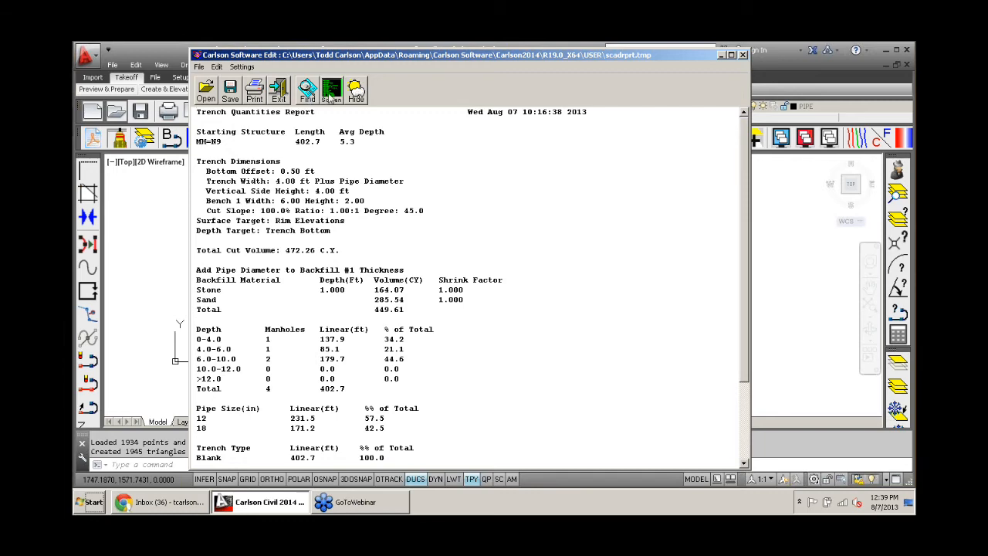
click(331, 91)
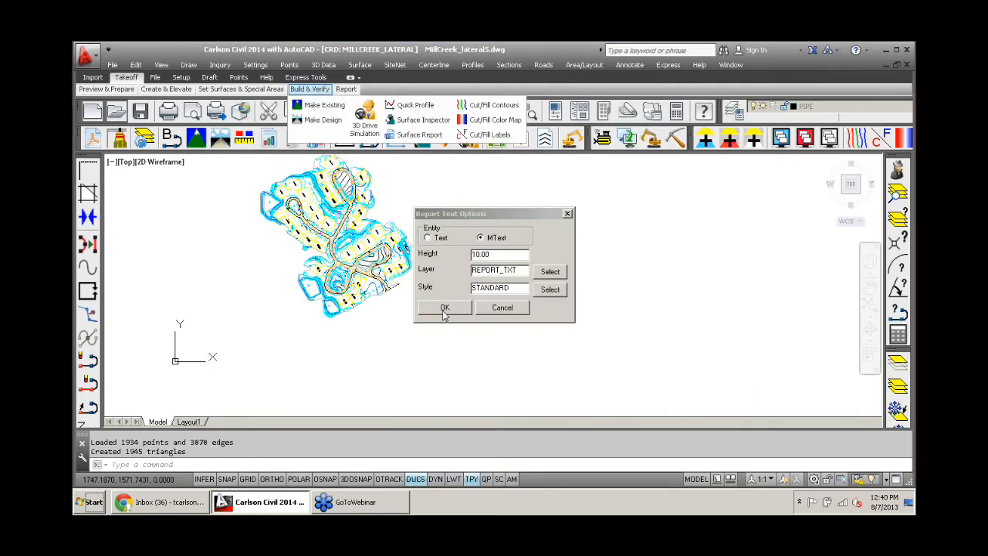
click(446, 306)
key(Return)
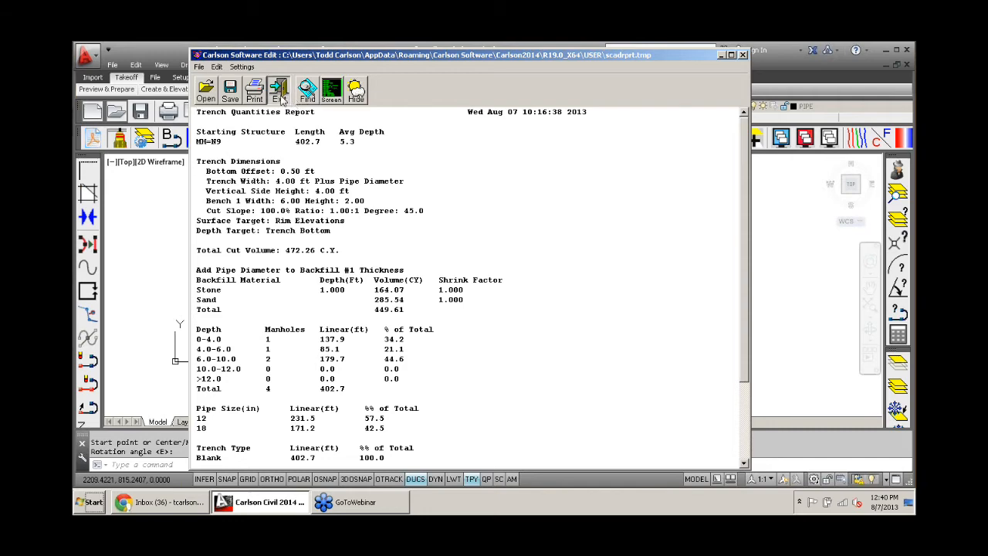
click(281, 97)
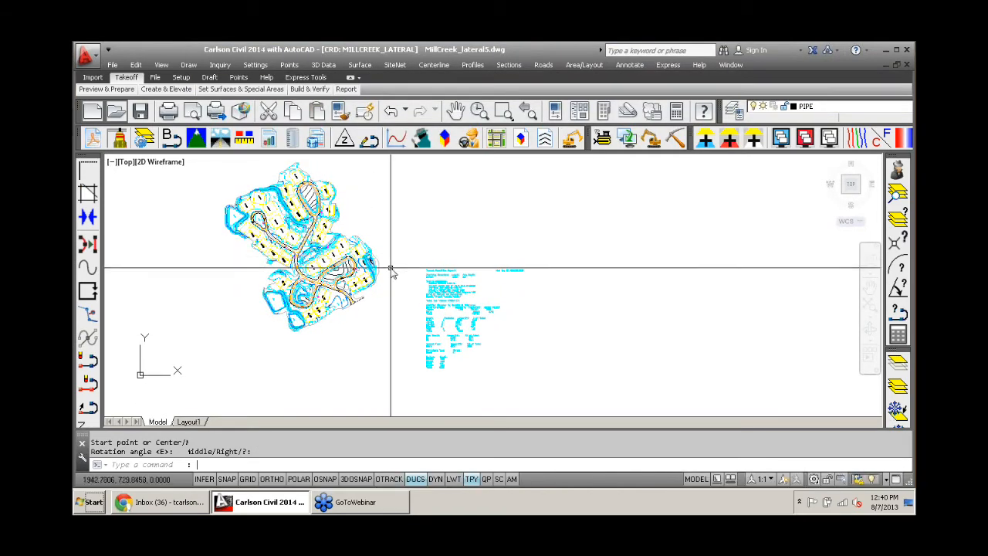
middle_drag(391, 268, 355, 263)
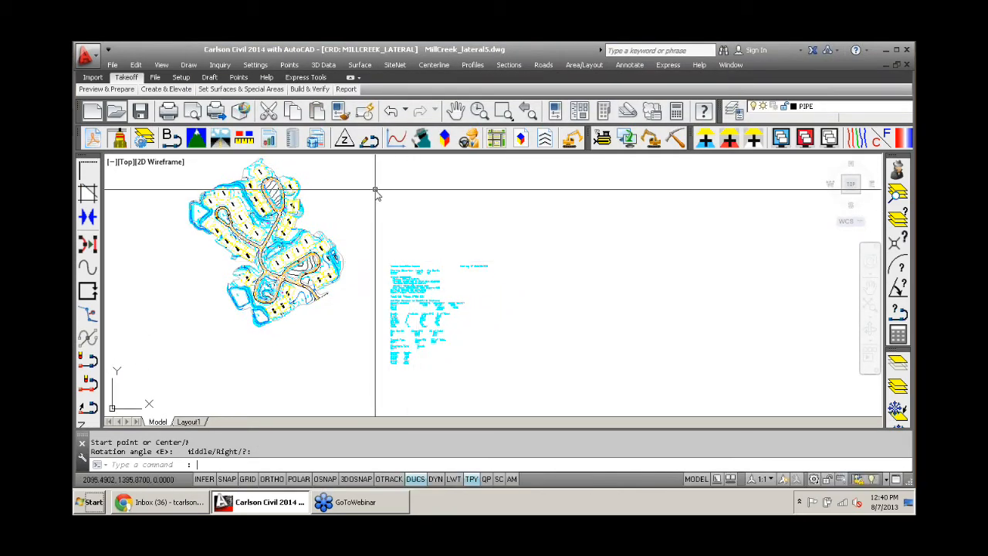
- Switch to the Trench module and calculate quantities for all trench lines with the surface target set to Existing Ground
click(669, 143)
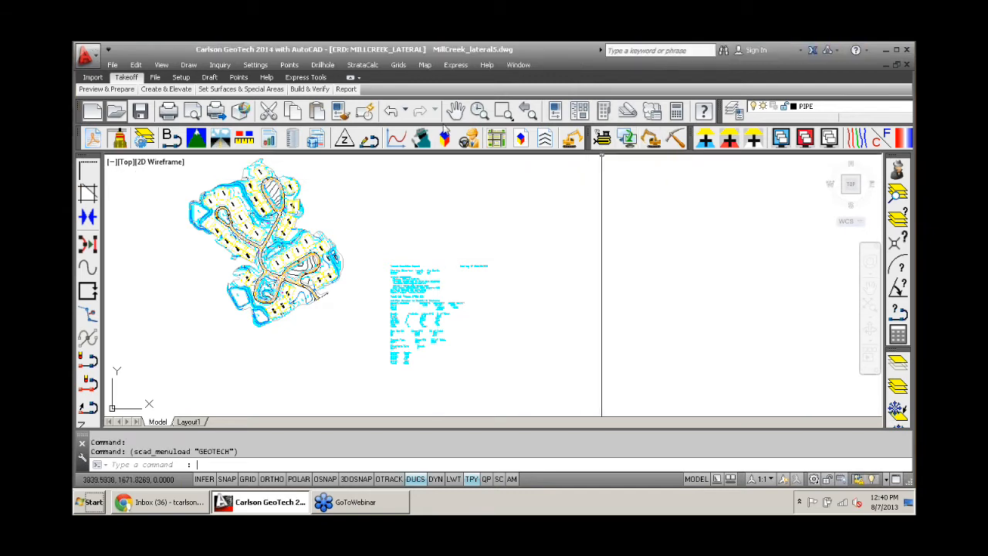
click(652, 141)
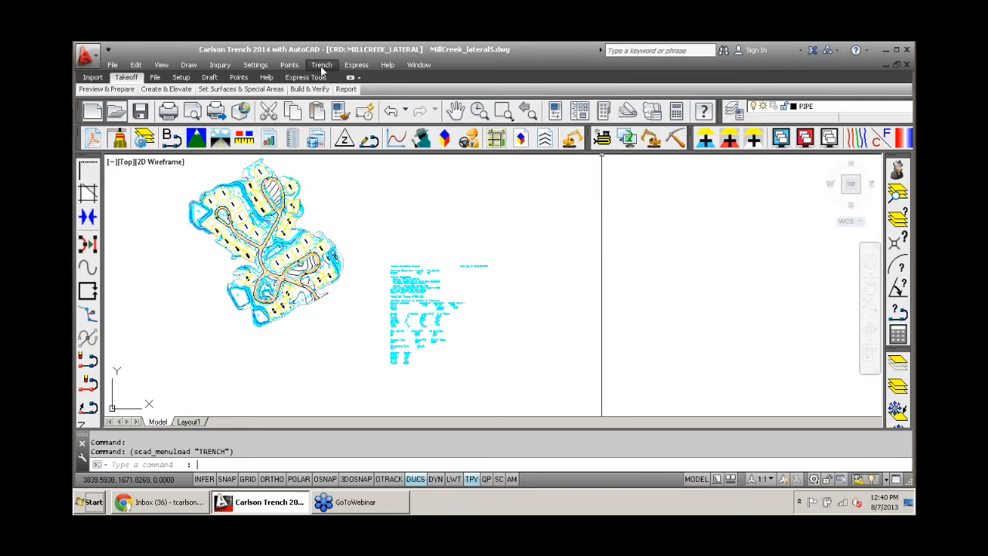
click(322, 65)
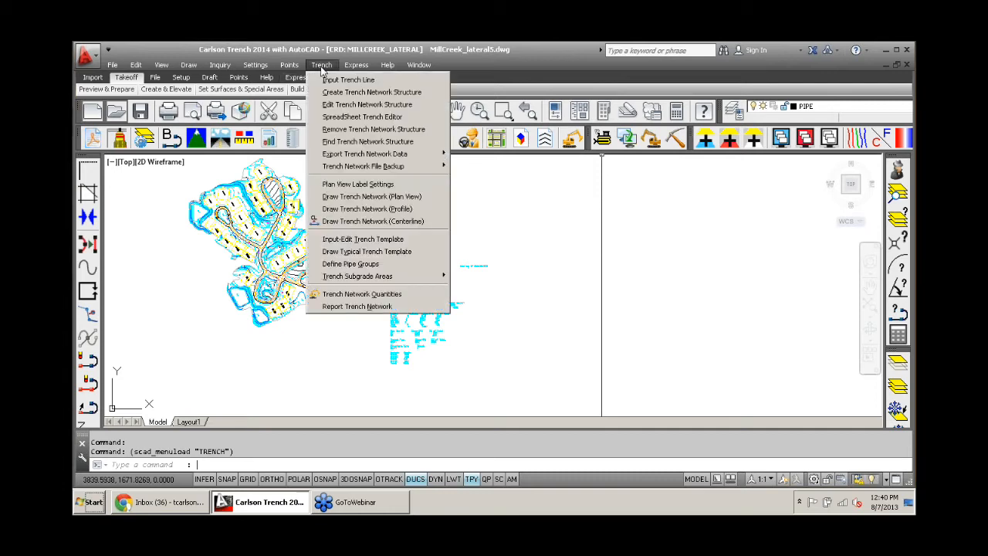
click(386, 296)
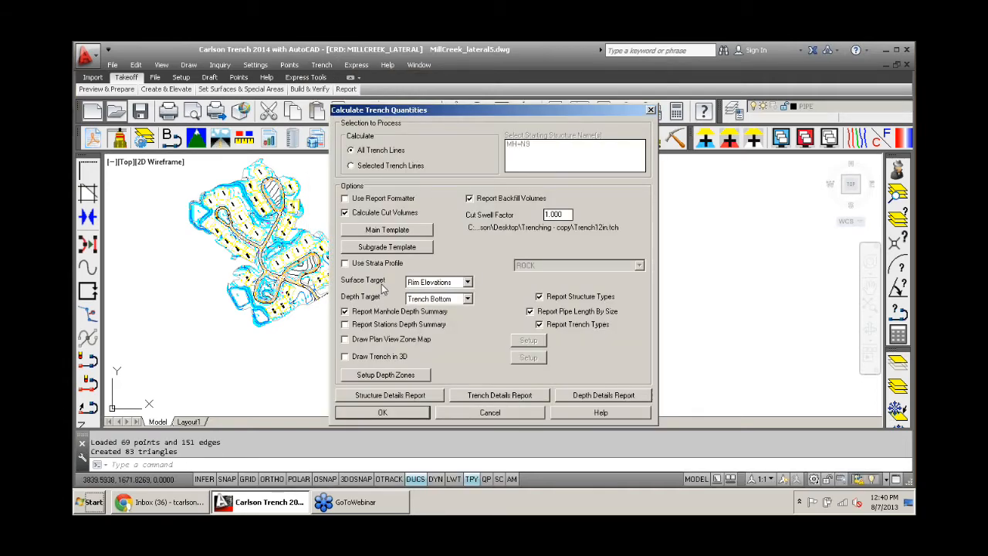
click(428, 284)
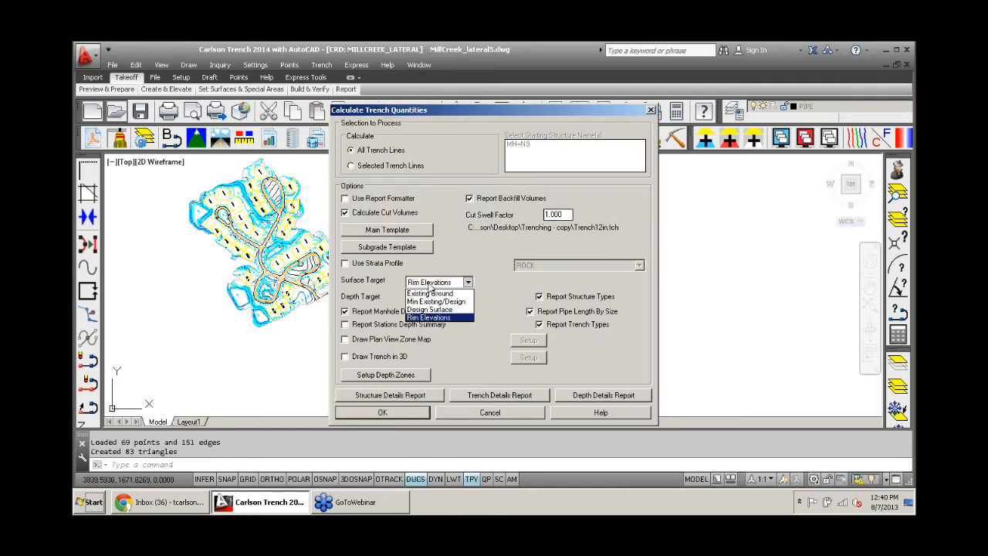
click(447, 295)
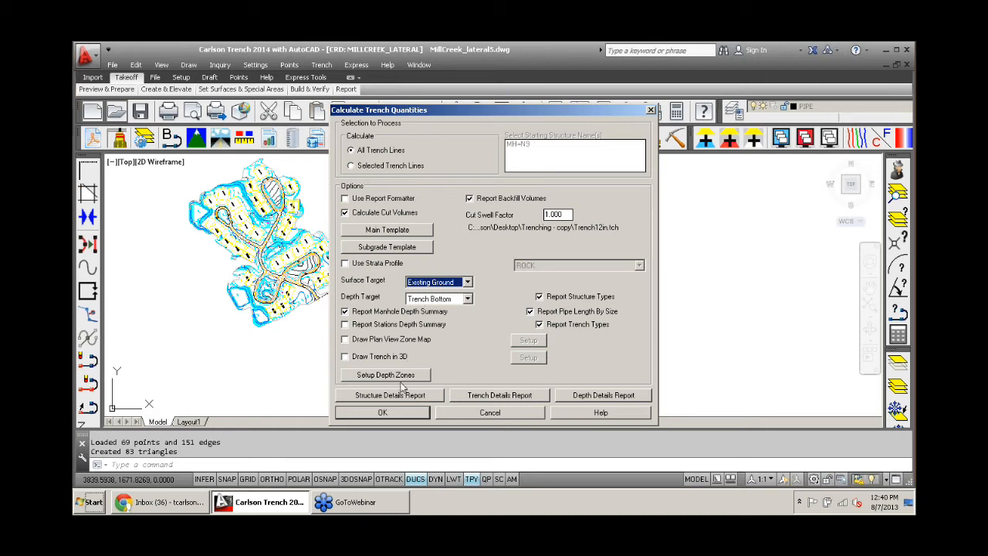
click(386, 412)
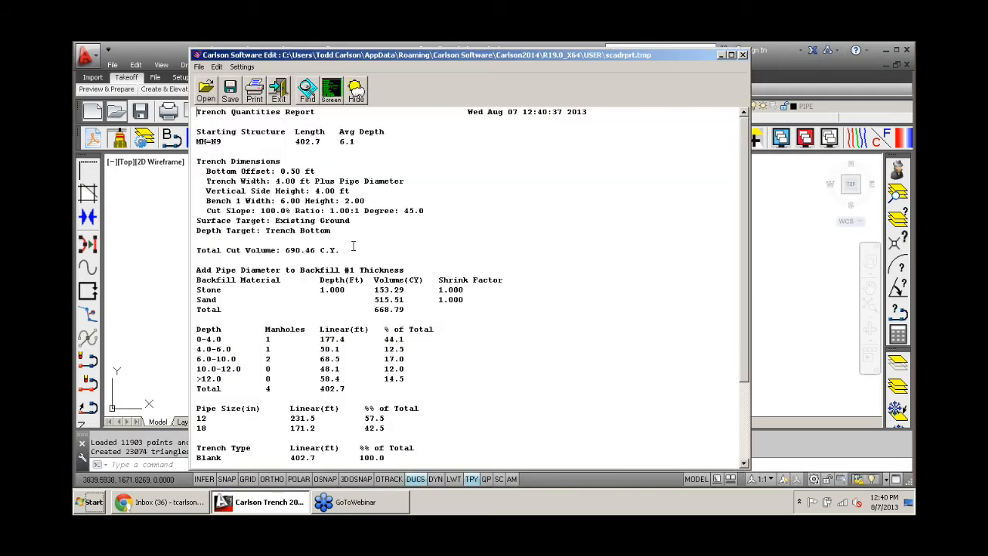
- Highlight the total cut volume and place the Existing Ground trench report as MText beside the first report
drag(348, 250, 196, 250)
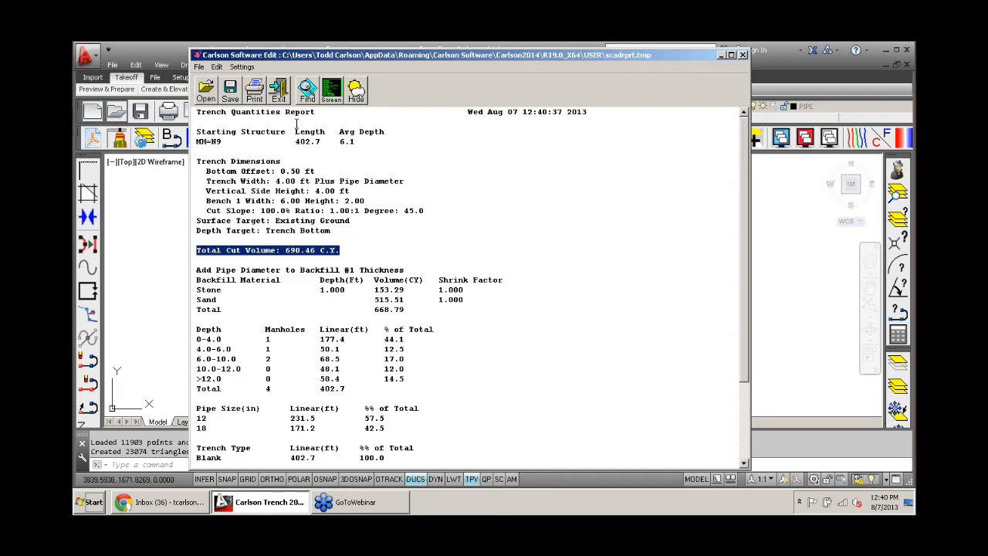
click(330, 99)
click(445, 307)
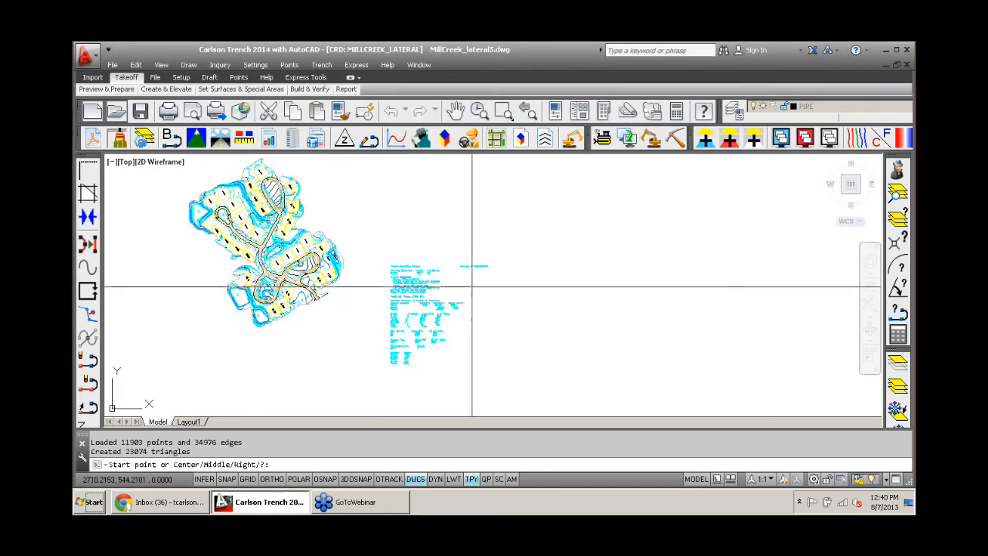
click(510, 268)
key(Return)
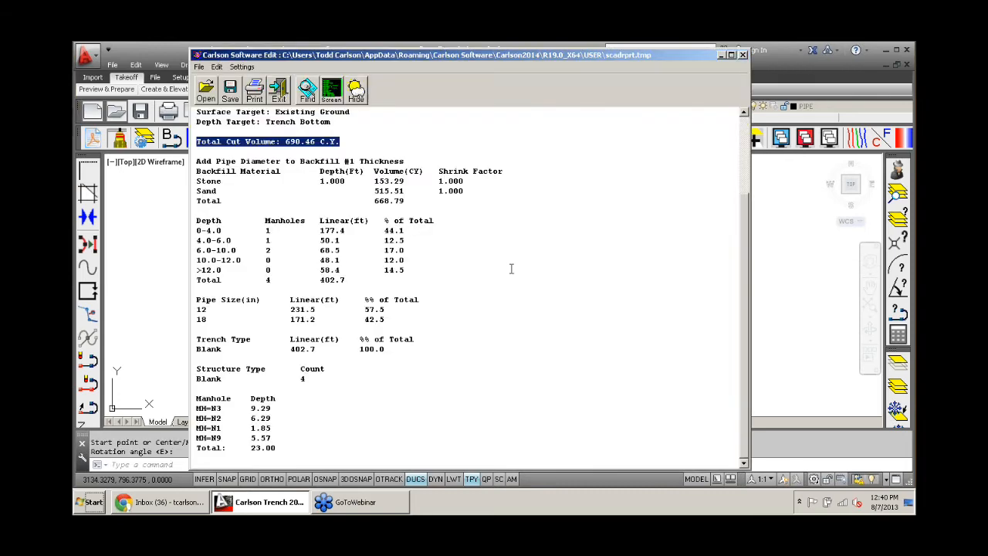
click(280, 91)
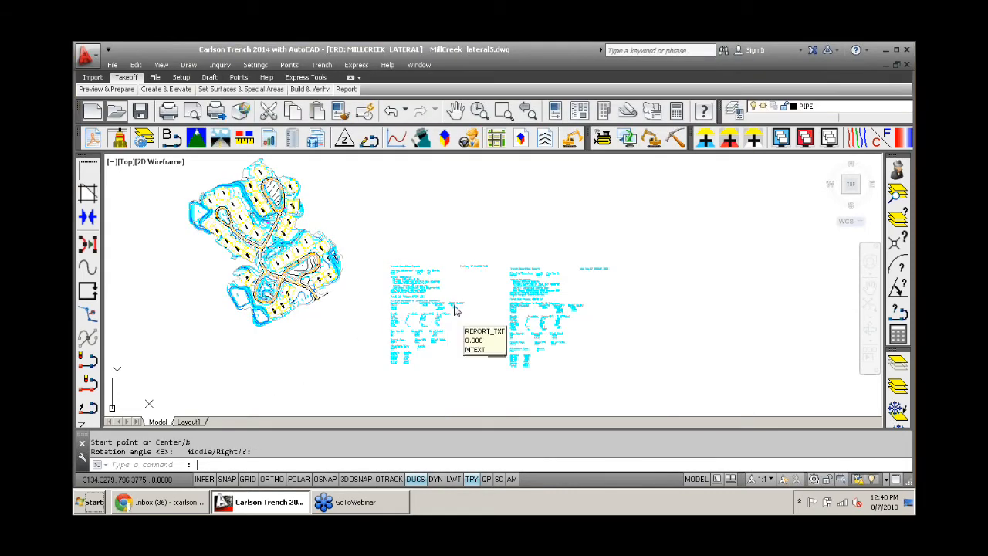
- Compare the two placed reports, and recalculate quantities for all trench lines with the surface target set to Min Existing/Design
scroll(455, 324, up, 10)
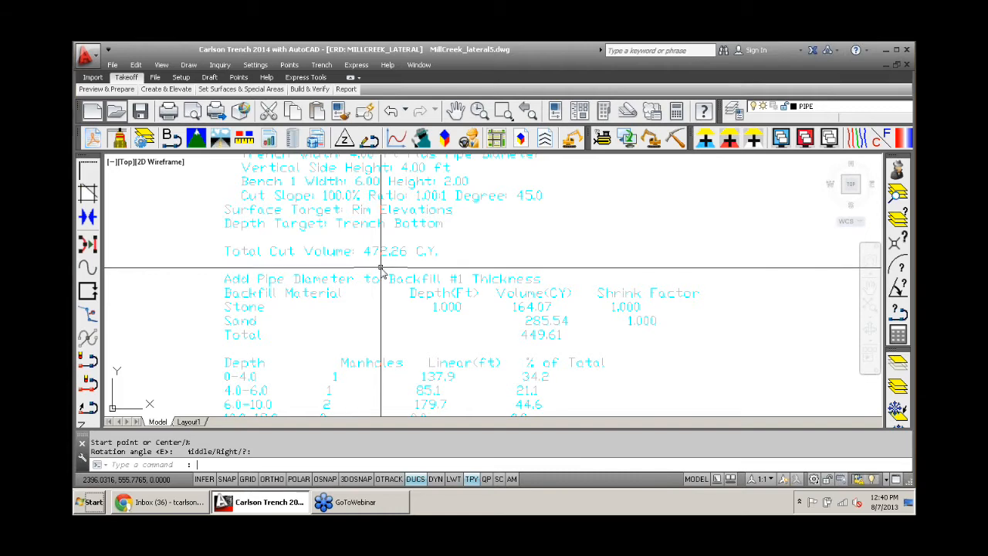
scroll(417, 270, down, 6)
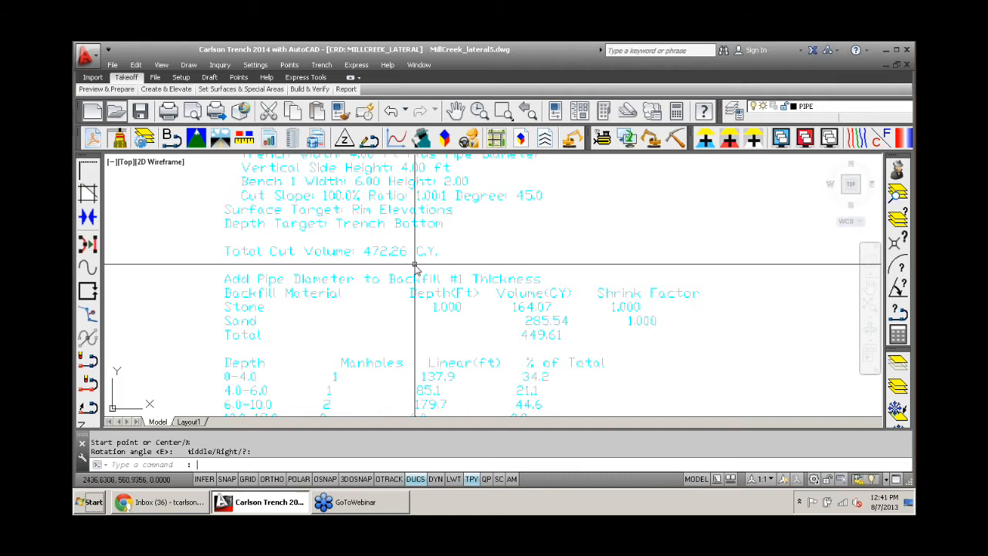
scroll(447, 276, down, 5)
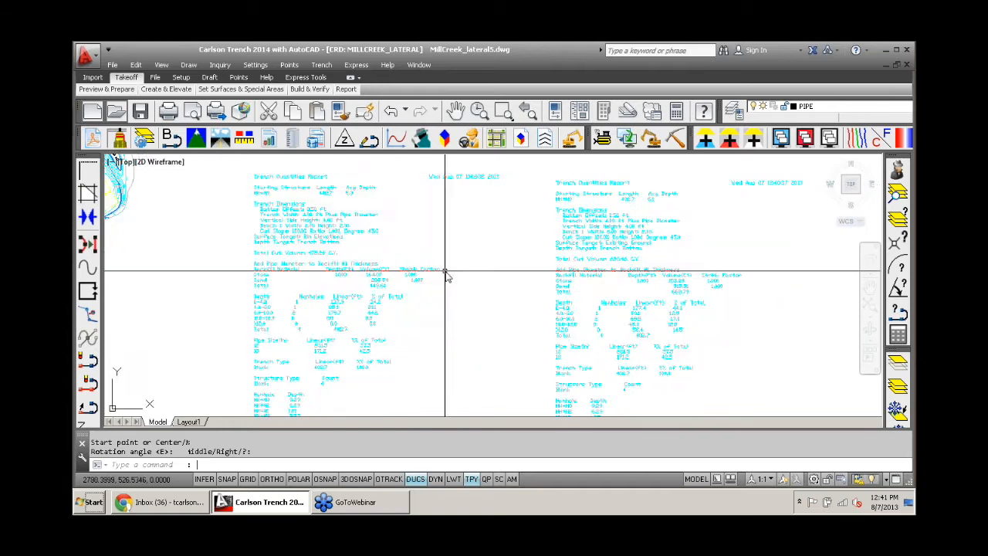
scroll(432, 249, up, 4)
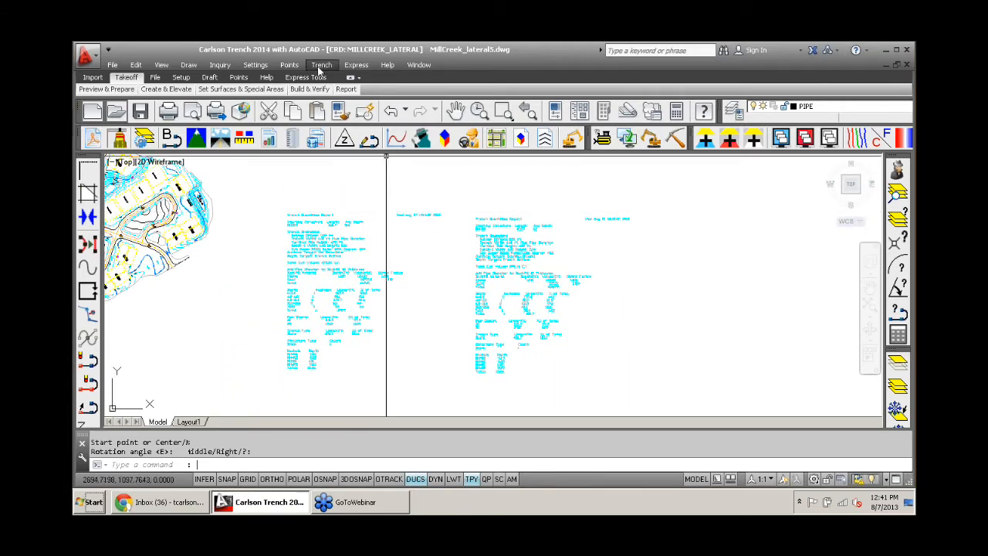
click(321, 64)
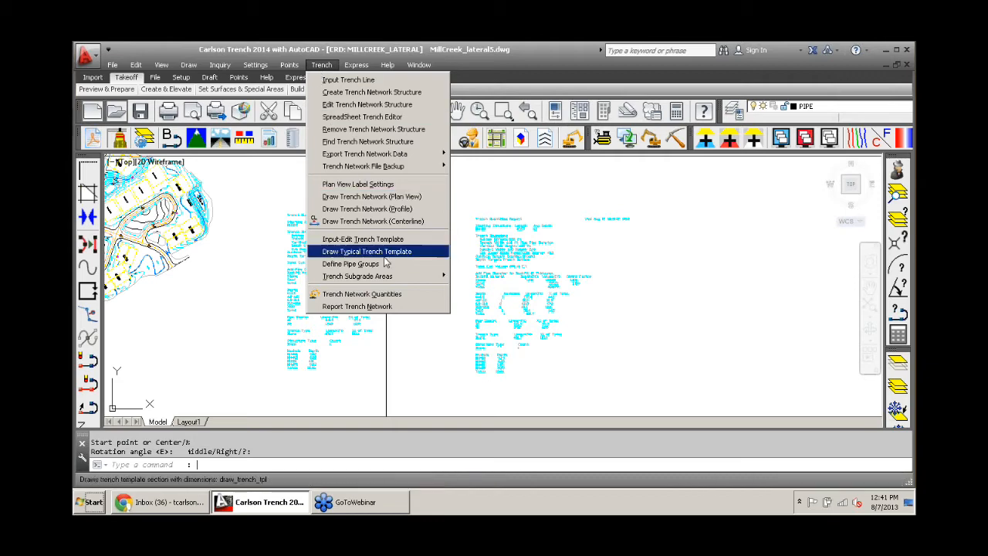
click(388, 295)
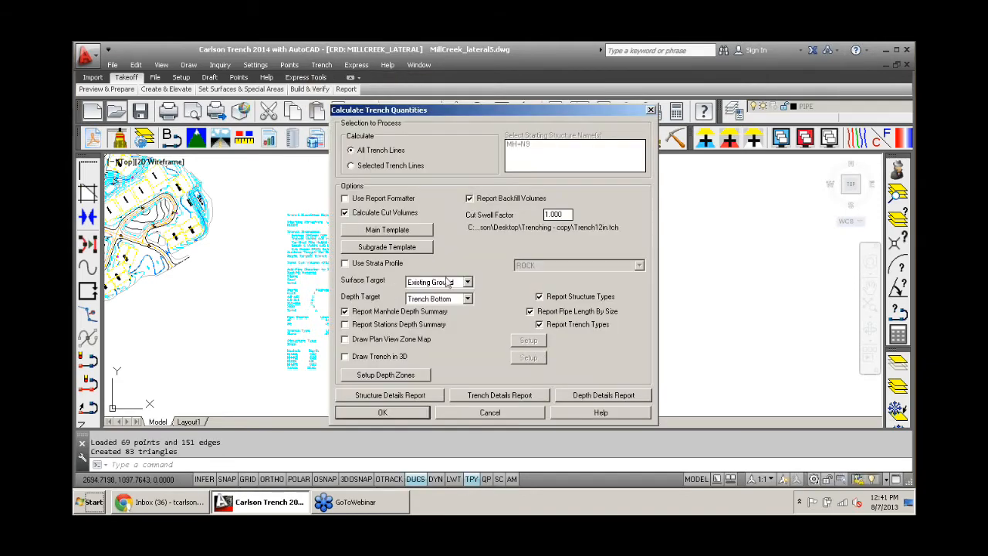
click(447, 283)
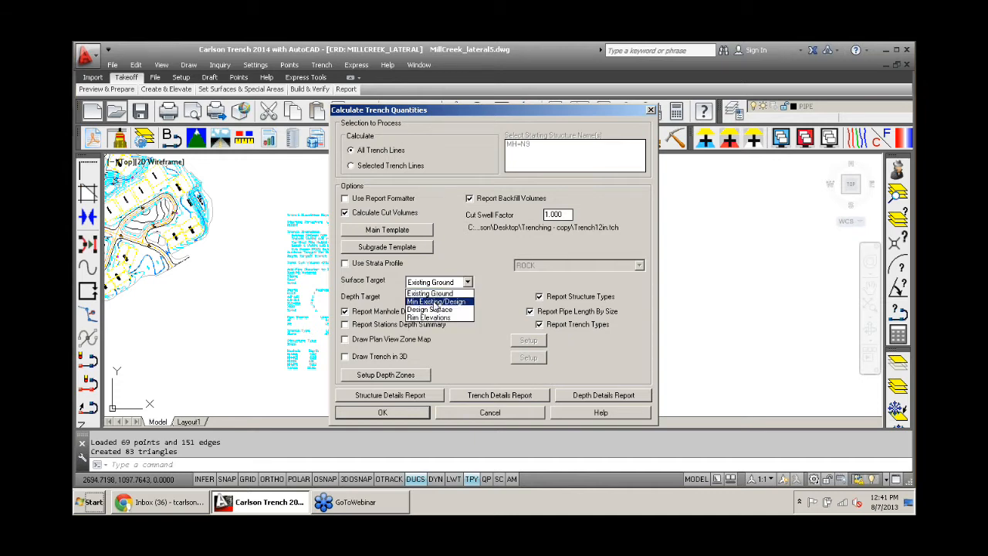
click(435, 302)
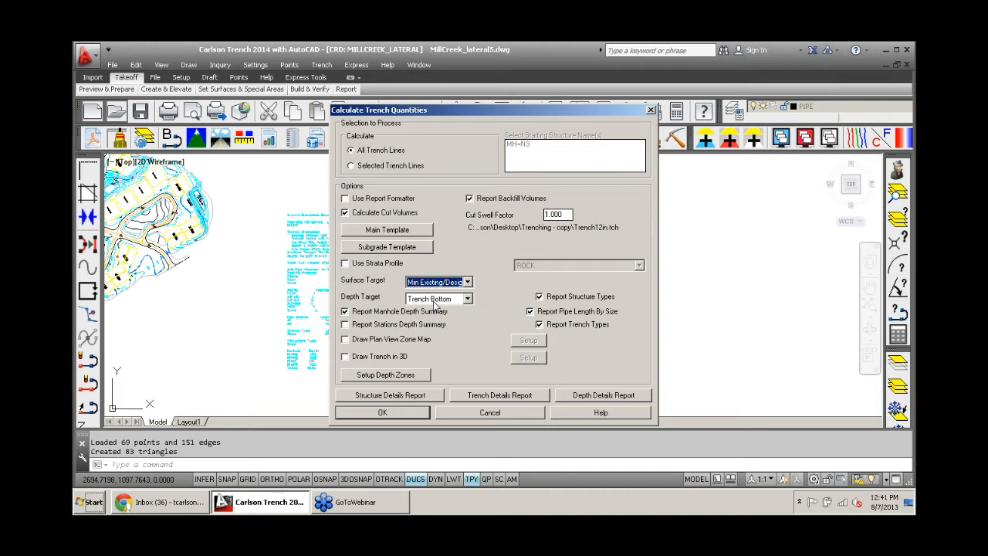
click(378, 415)
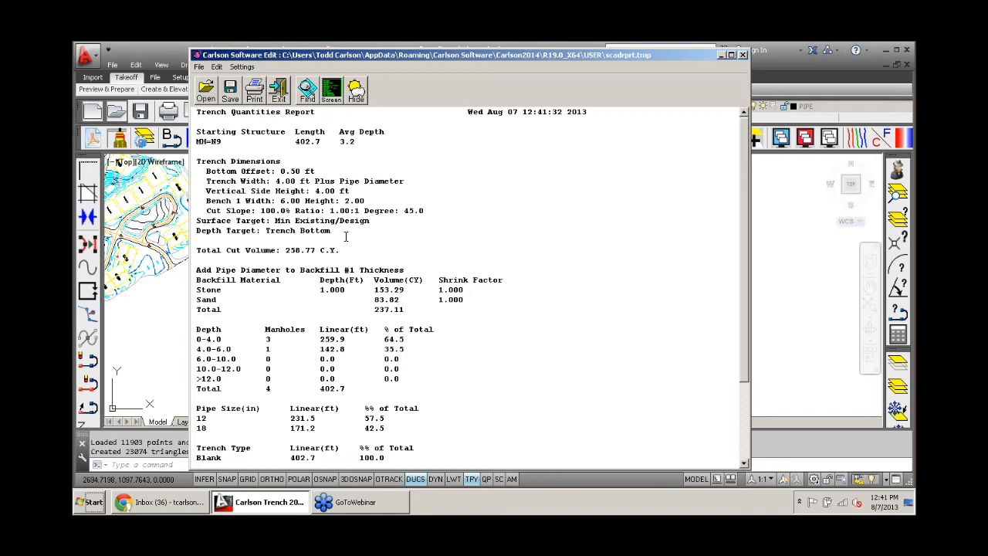
- Highlight the cut and backfill totals, and place the Min Existing/Design report as MText, height 10.00, layer REPORT_TXT, beside the other two reports
drag(348, 249, 195, 250)
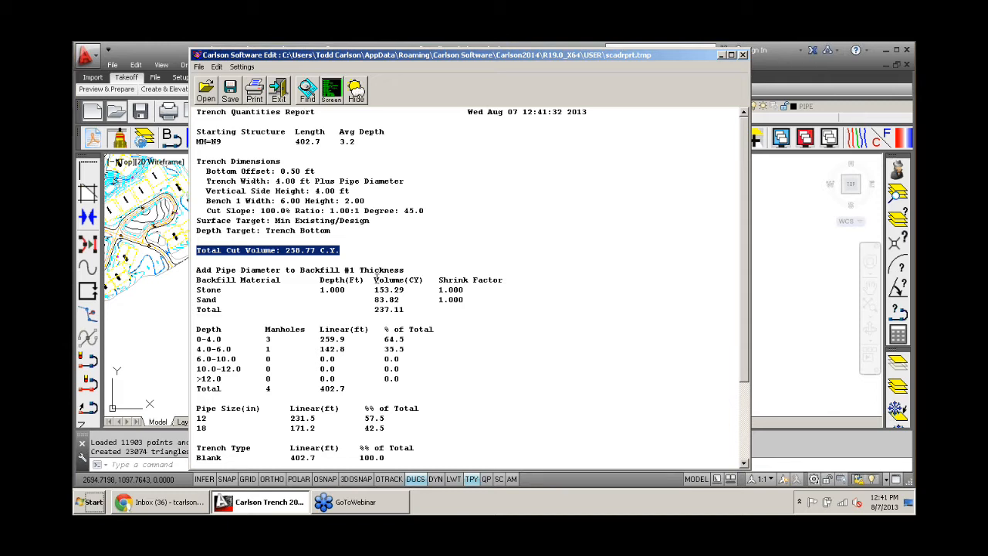
drag(412, 312, 380, 314)
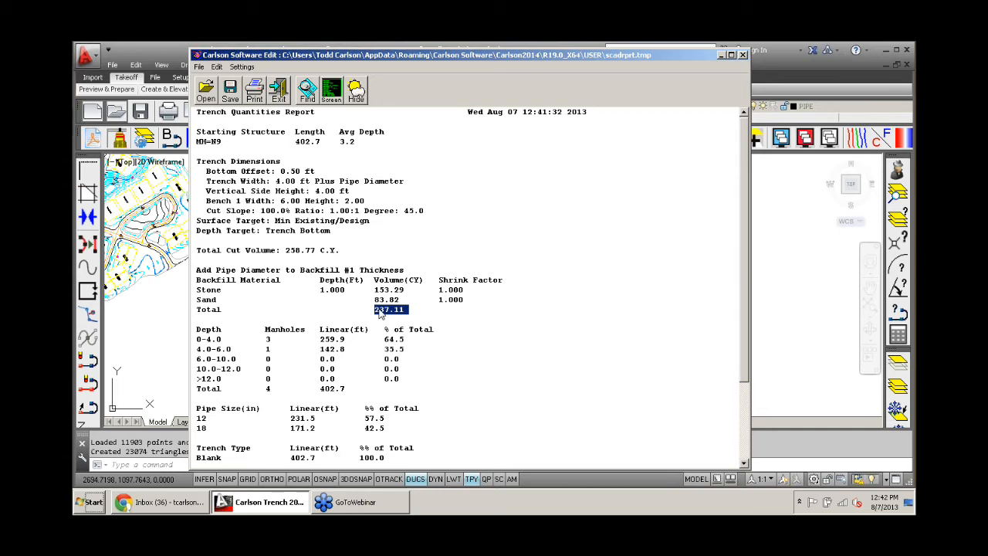
click(332, 91)
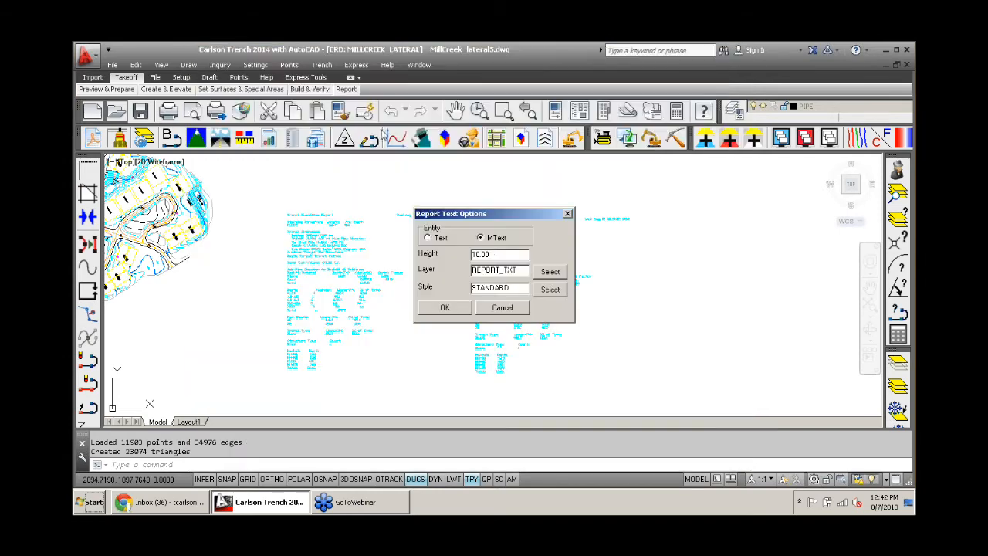
click(446, 308)
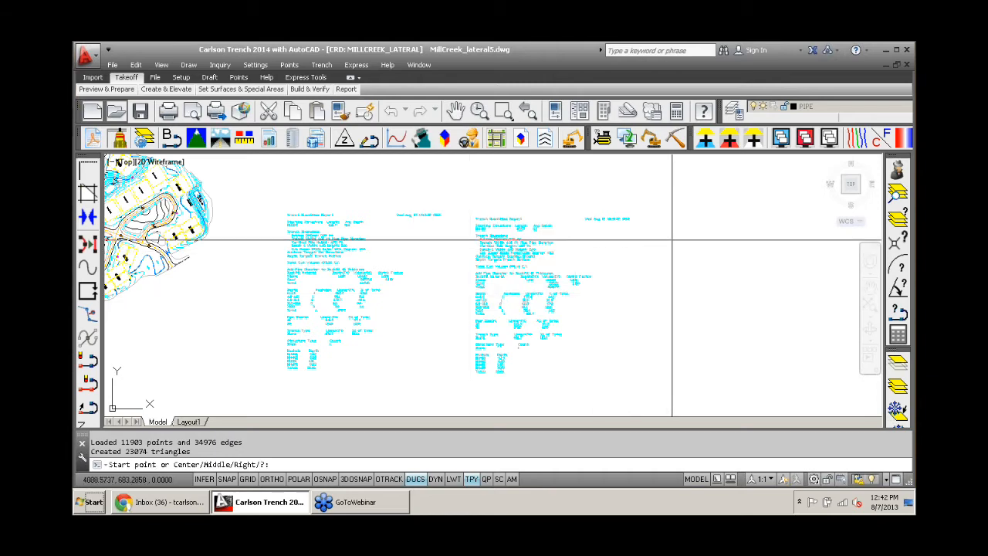
click(677, 224)
key(Return)
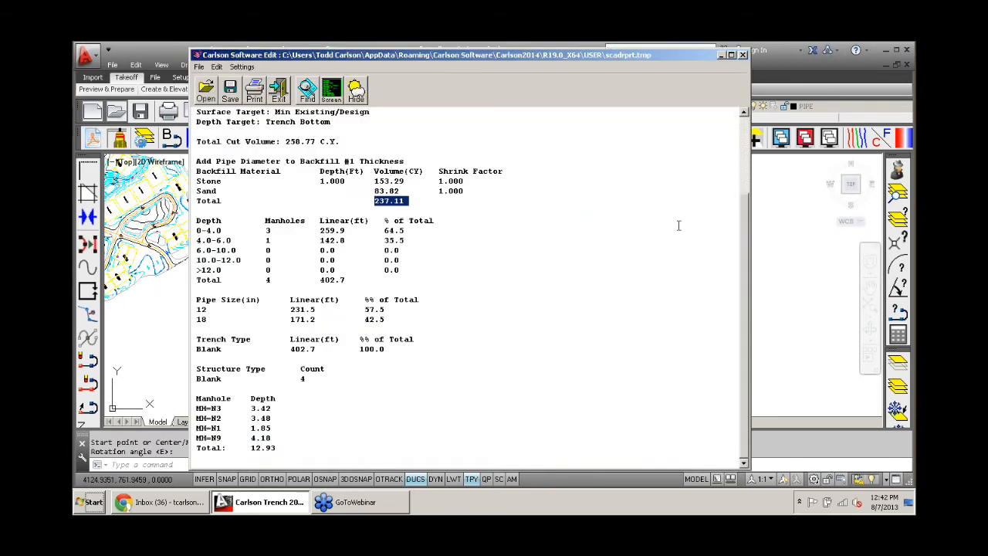
click(280, 97)
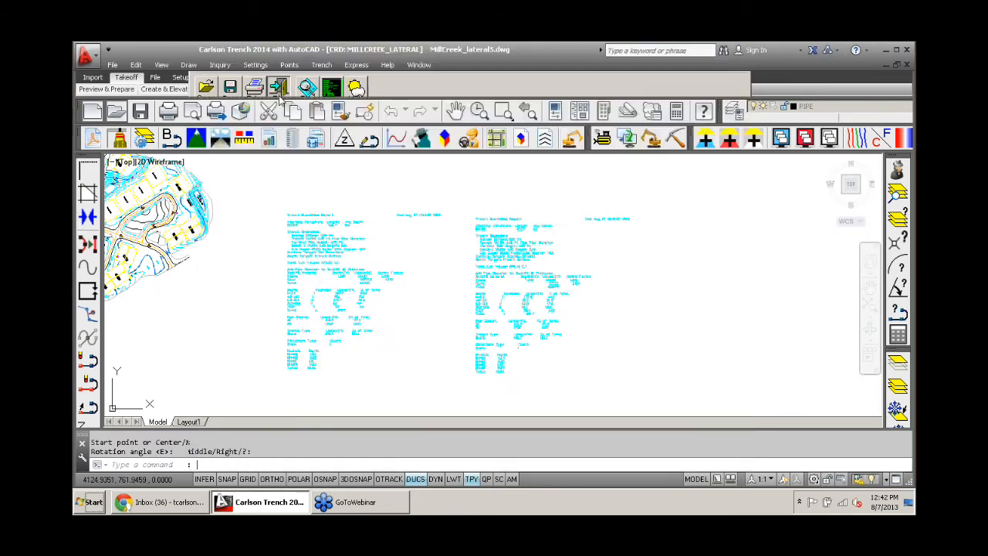
- Examine the trench line between MH=N2 and MH=N3 on the site plan, and the backfill quantities in the first placed report
middle_drag(201, 247, 289, 284)
scroll(269, 235, up, 8)
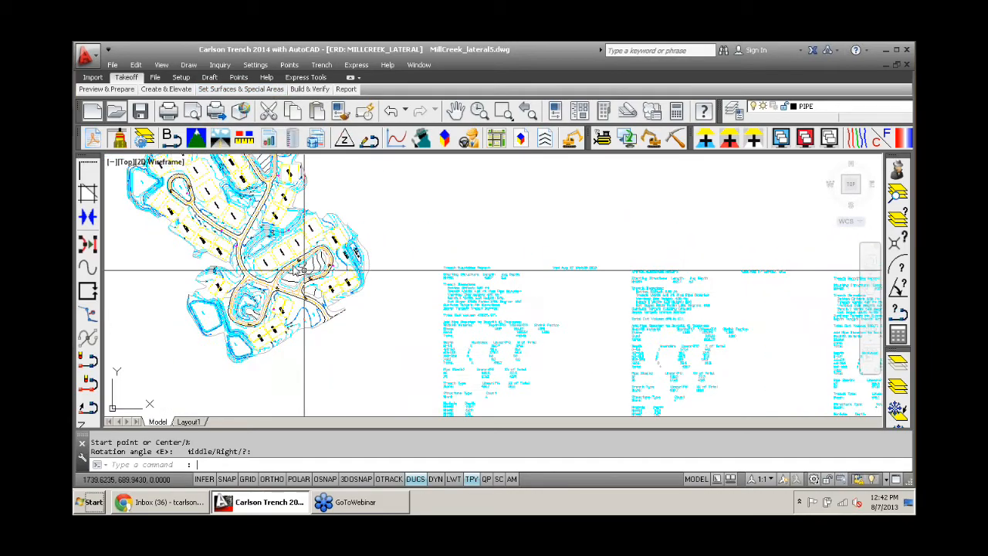
scroll(268, 235, up, 2)
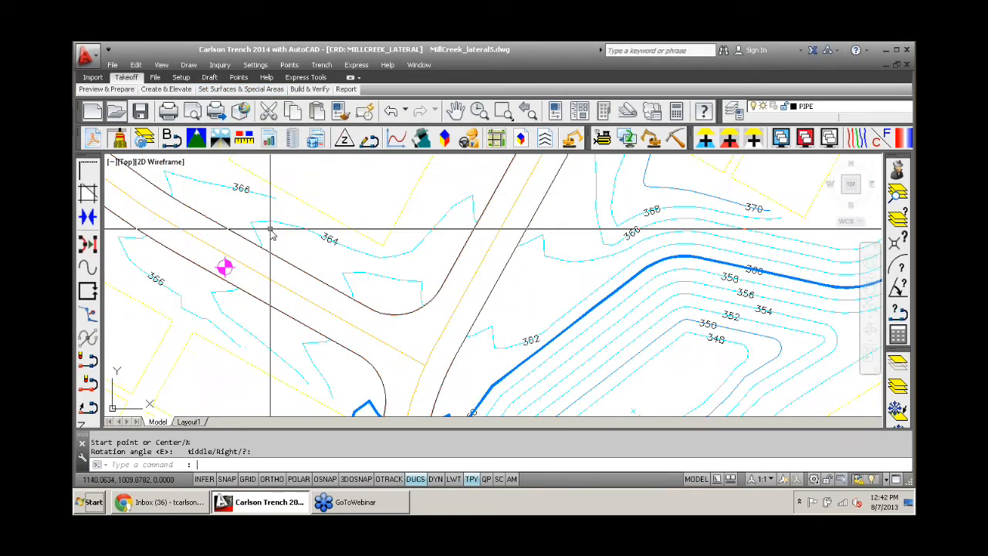
scroll(385, 235, down, 10)
middle_drag(410, 237, 428, 258)
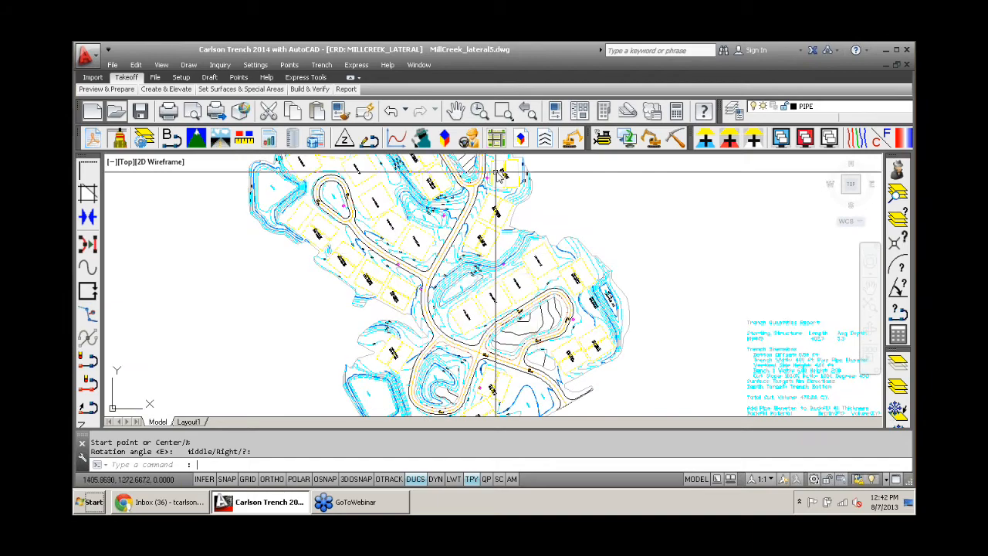
scroll(447, 250, up, 6)
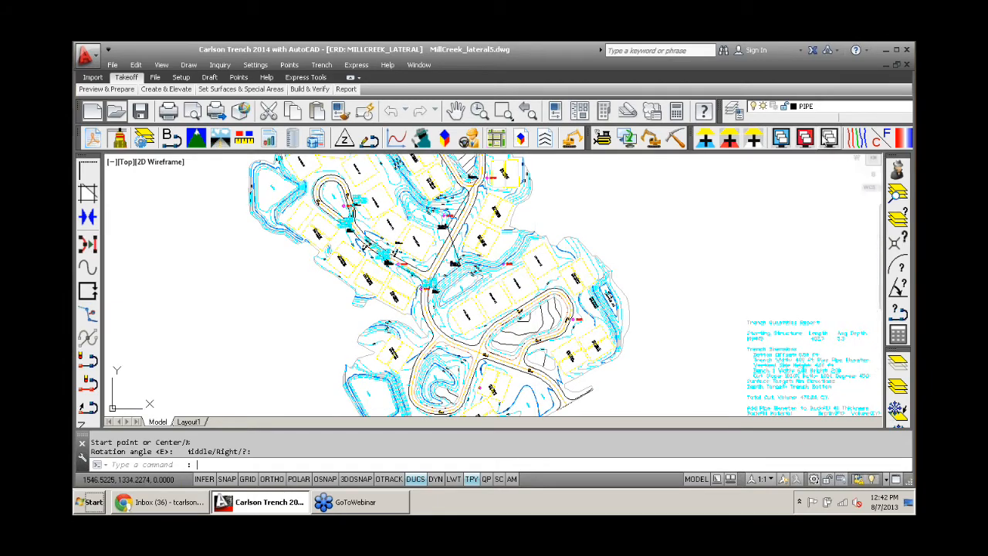
middle_drag(447, 248, 322, 255)
scroll(453, 341, up, 2)
middle_drag(452, 340, 364, 268)
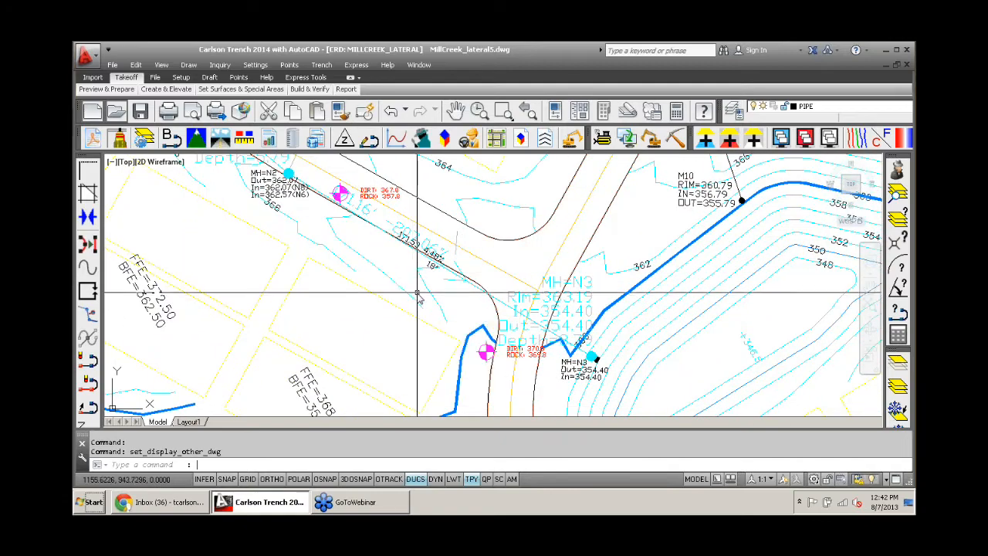
scroll(571, 228, down, 7)
scroll(693, 364, up, 2)
middle_drag(692, 365, 580, 275)
scroll(581, 296, up, 6)
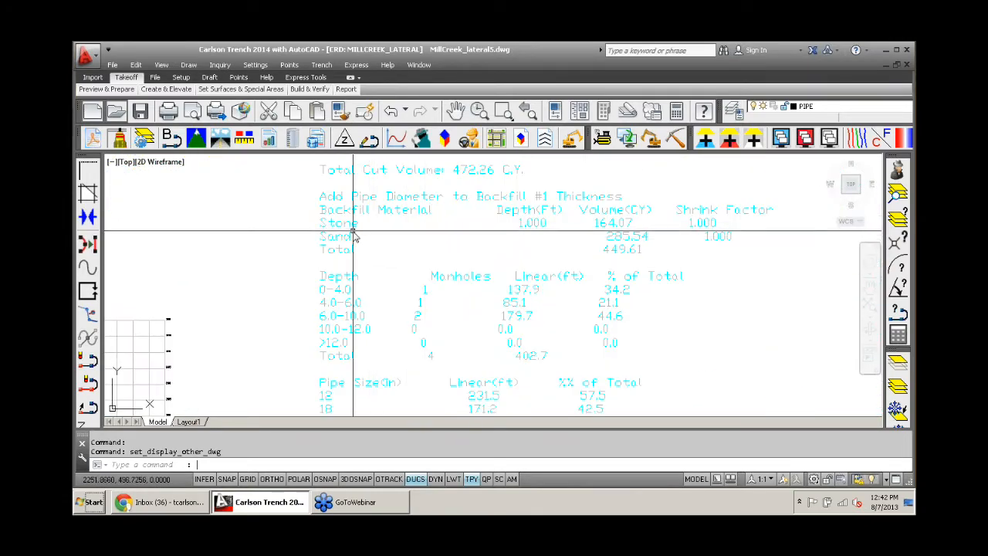
- Examine where the trench lines around MH=N2 and MH=N3 run along and across the road on the site plan
scroll(311, 229, down, 5)
scroll(312, 228, up, 4)
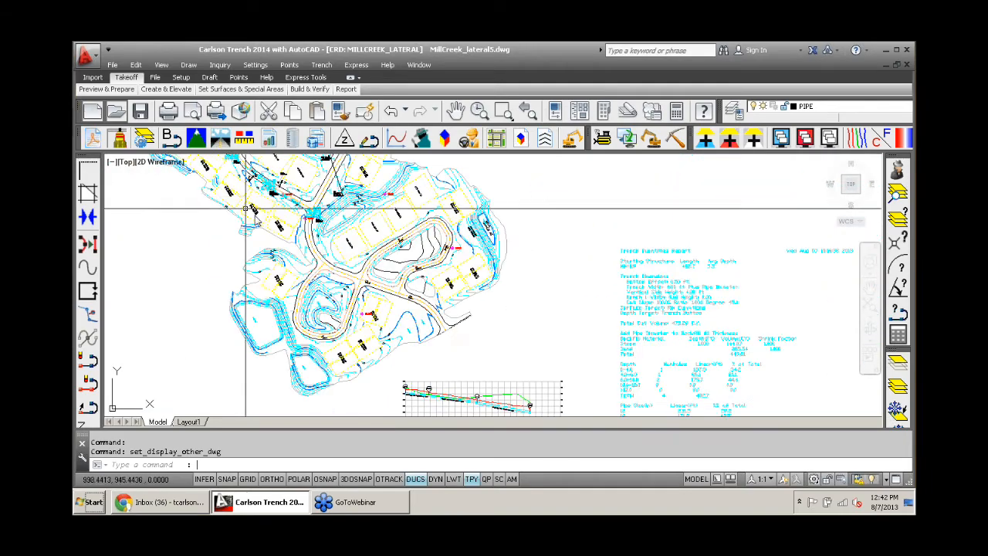
scroll(413, 231, up, 4)
scroll(413, 231, up, 4)
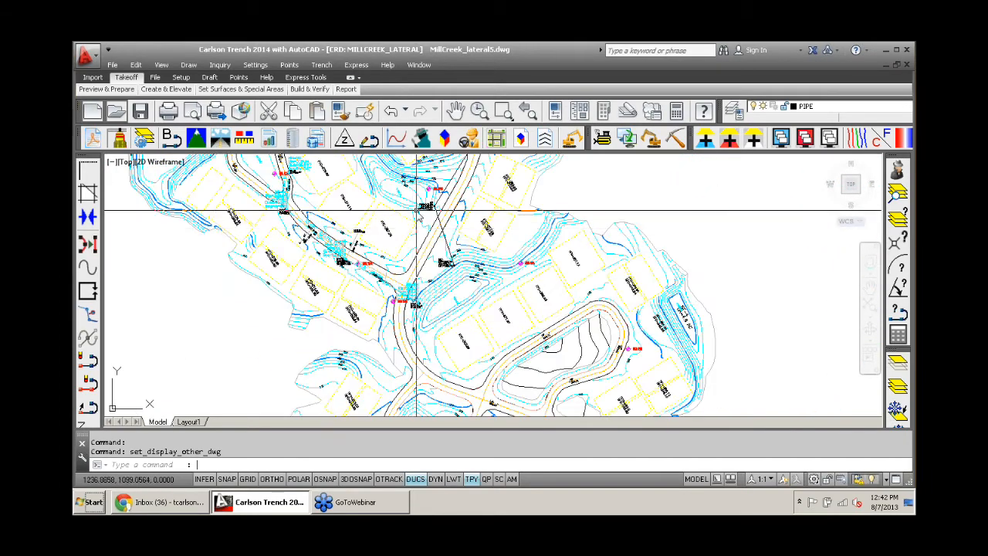
middle_drag(394, 280, 423, 267)
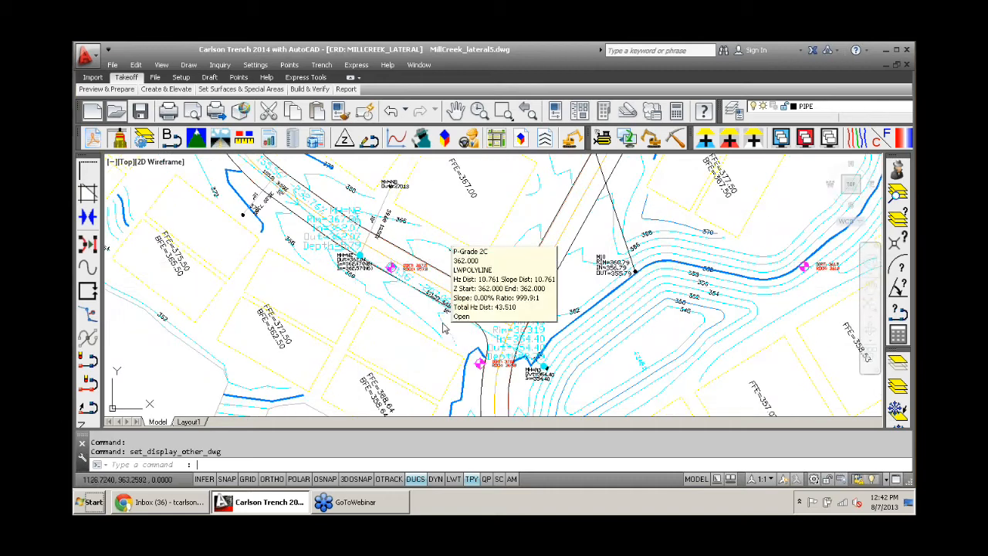
middle_drag(351, 239, 525, 354)
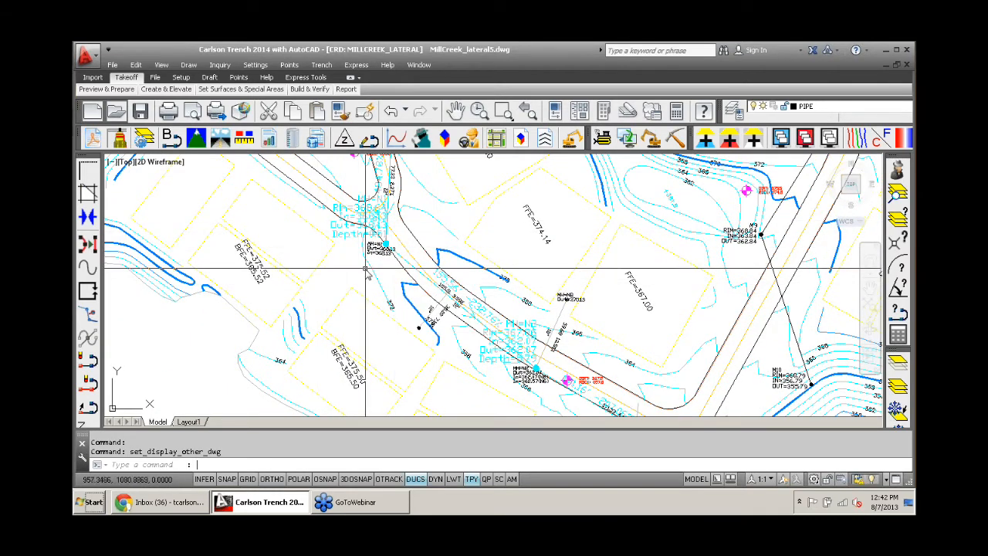
mouse_move(422, 273)
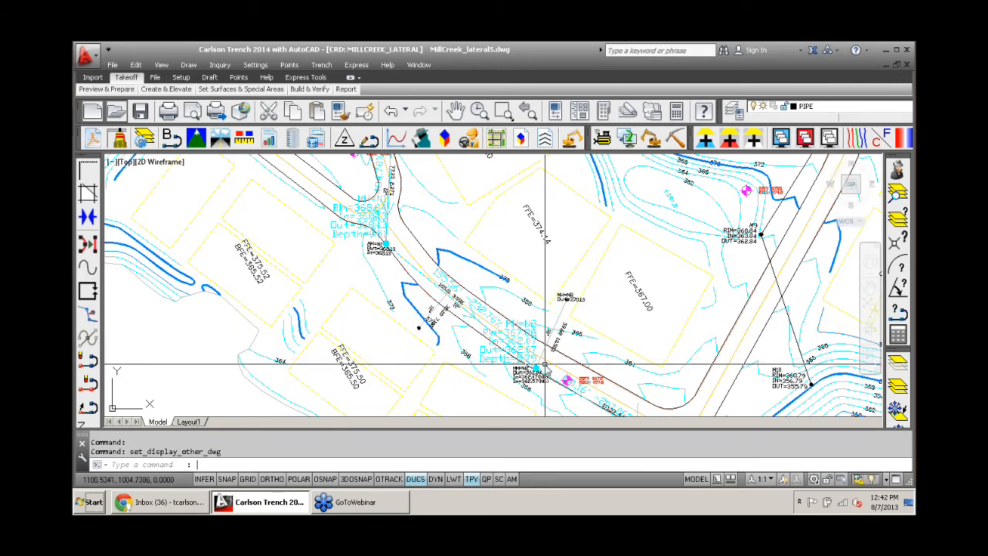
middle_drag(551, 381, 528, 324)
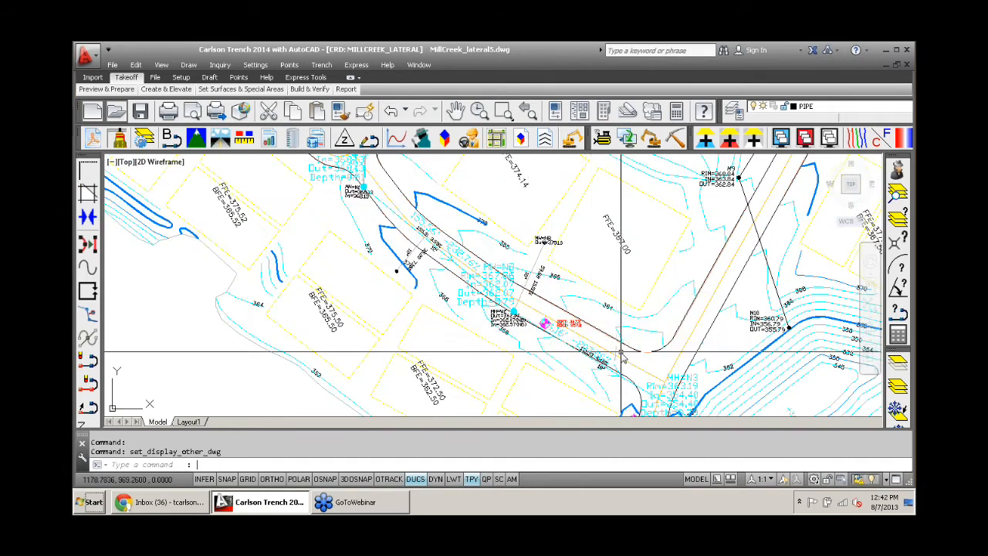
scroll(512, 316, up, 3)
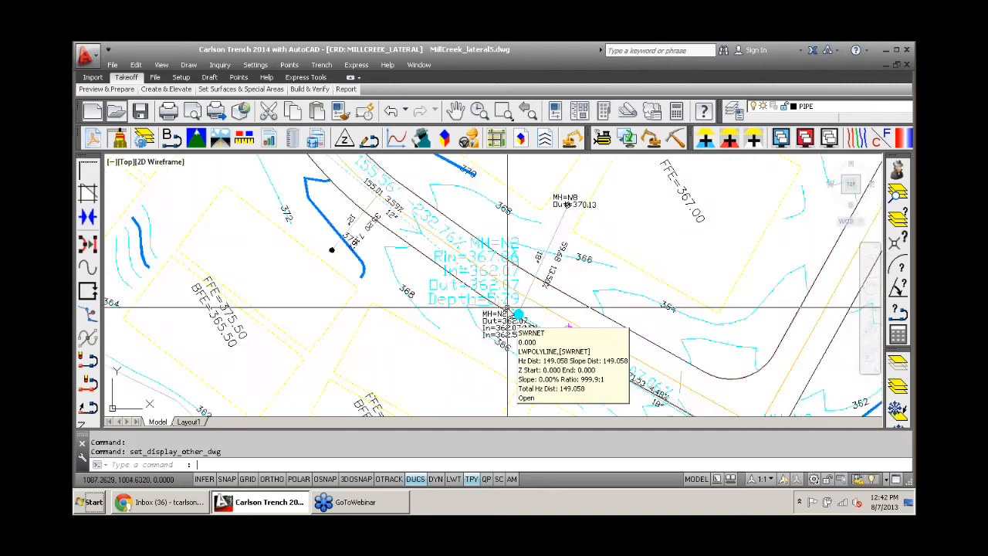
scroll(388, 204, up, 2)
middle_drag(380, 204, 370, 311)
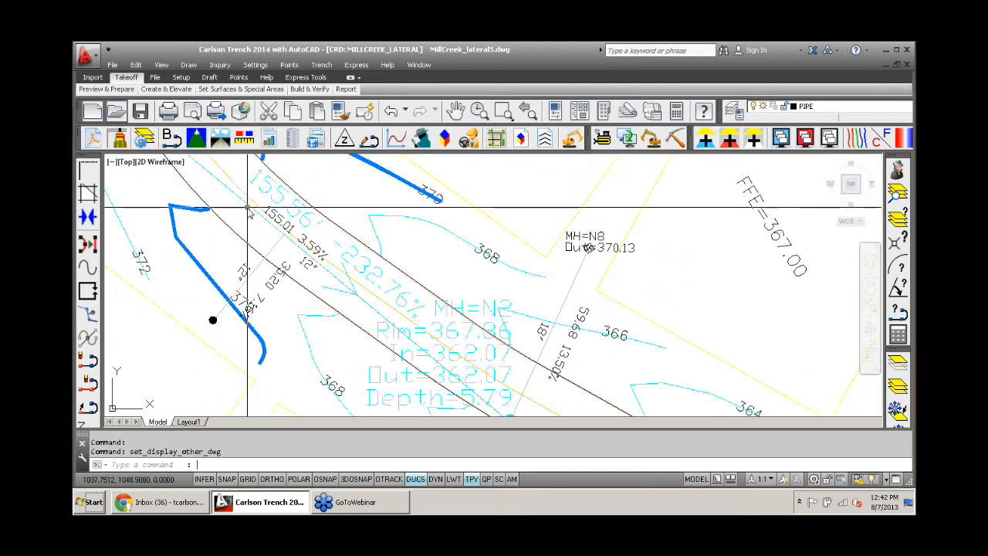
scroll(286, 244, down, 2)
scroll(286, 244, down, 2)
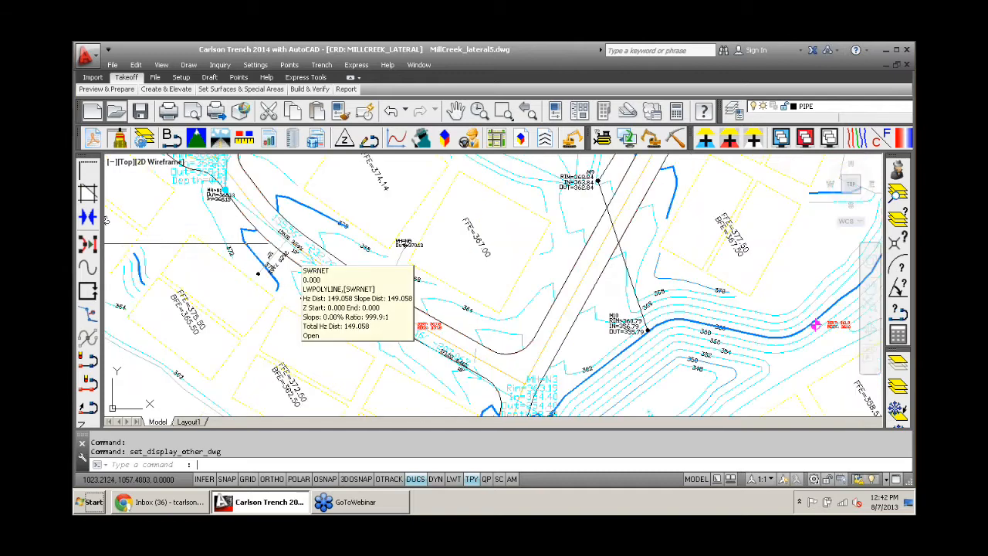
scroll(312, 251, down, 2)
middle_drag(331, 252, 301, 240)
- Open the existing trench template Trench12in Road.tch for editing
click(322, 66)
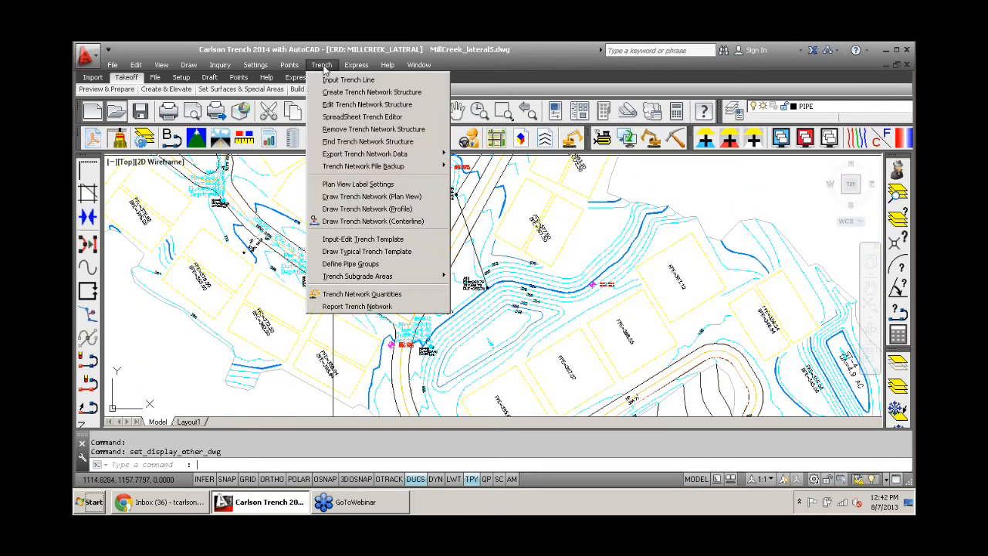
click(362, 239)
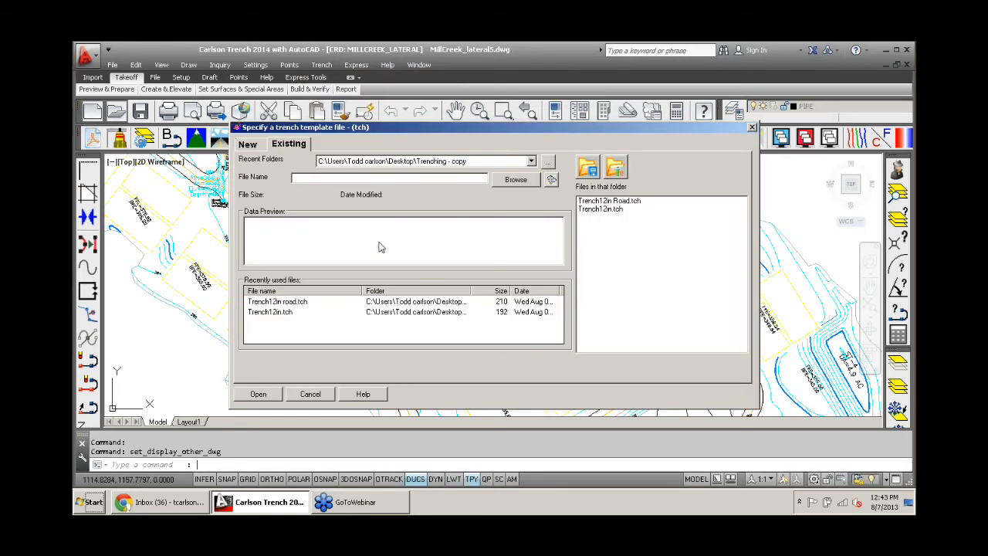
click(599, 200)
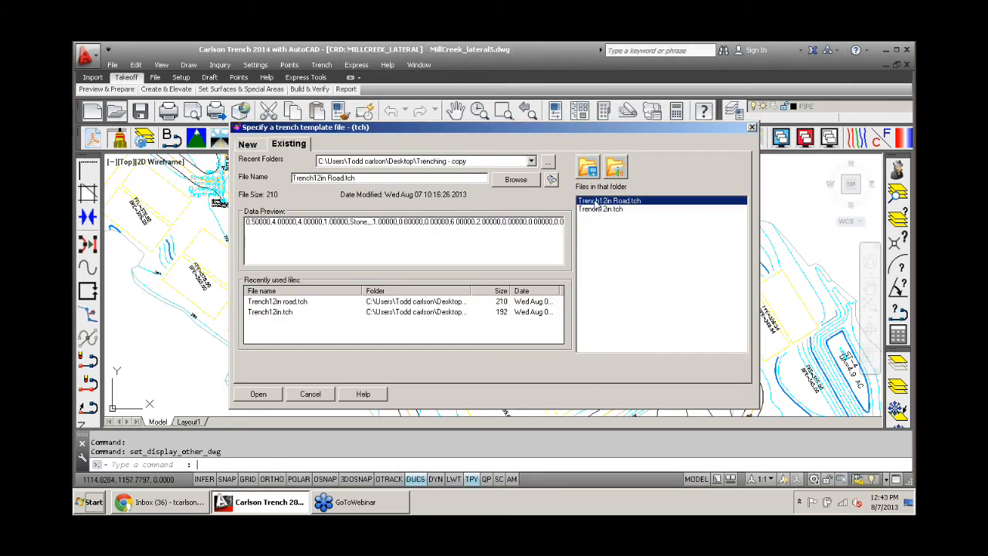
click(257, 395)
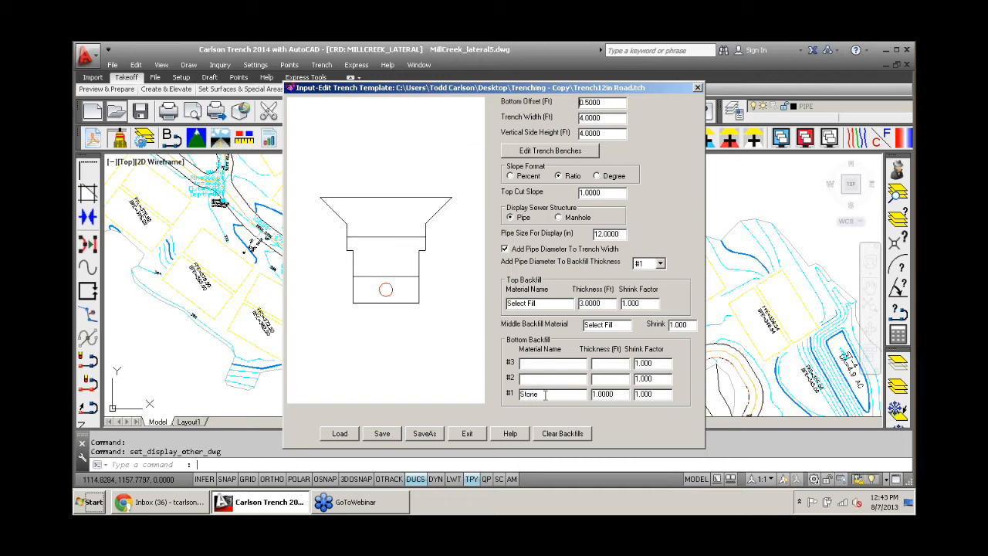
- Check the Stone bottom backfill and trench width, and preview the template without the pipe diameter added to the trench width
drag(560, 393, 518, 394)
click(619, 394)
drag(618, 395, 591, 394)
double_click(606, 116)
click(505, 249)
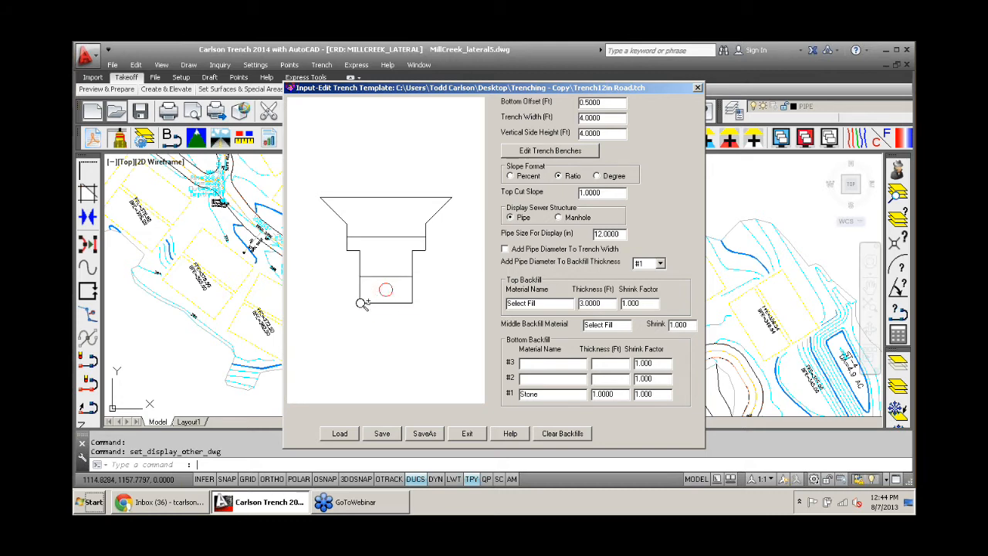
click(504, 250)
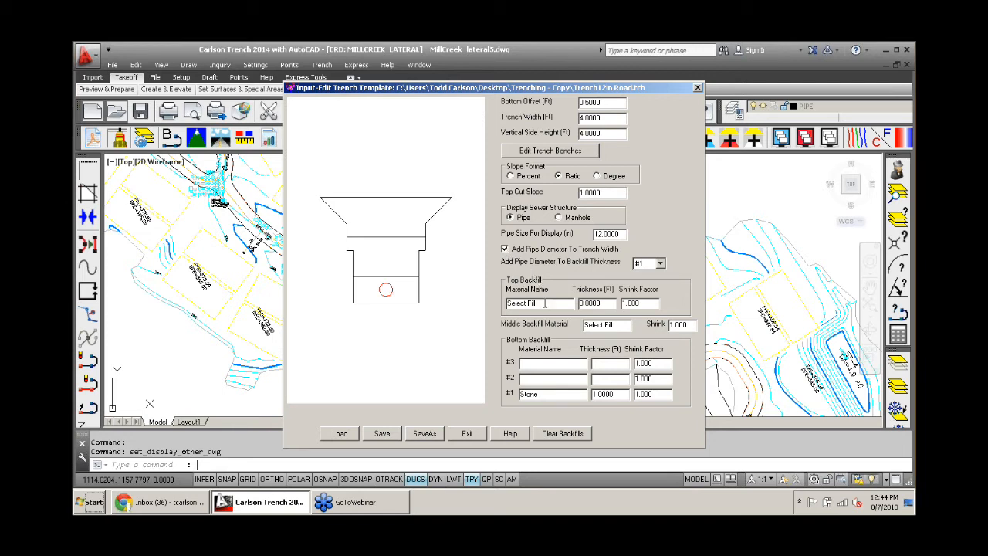
- Review the Select Fill top backfill and the backfill thicknesses, and save the road trench template
drag(544, 303, 505, 306)
drag(617, 396, 588, 394)
drag(609, 304, 577, 303)
click(380, 434)
click(467, 434)
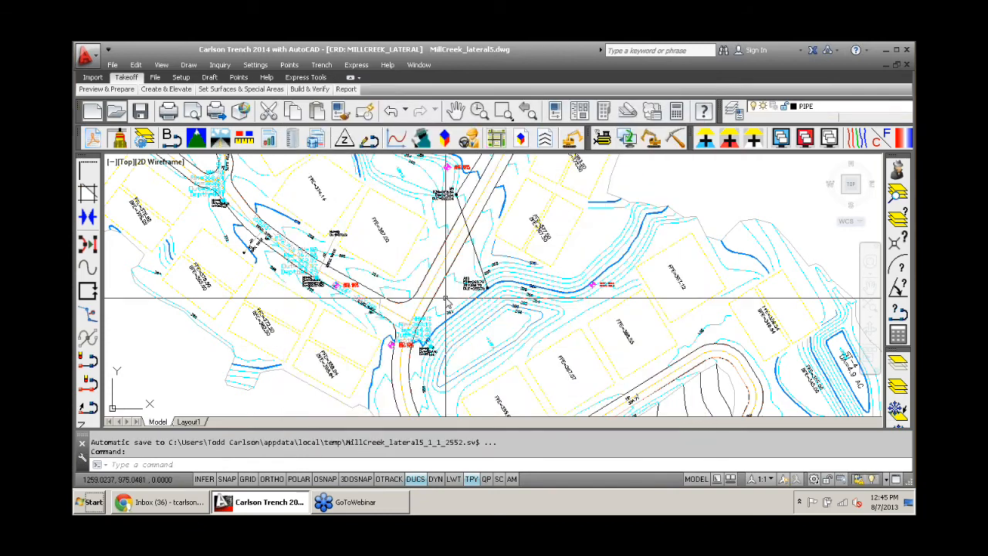
scroll(445, 297, down, 5)
middle_drag(513, 290, 388, 222)
scroll(409, 233, down, 2)
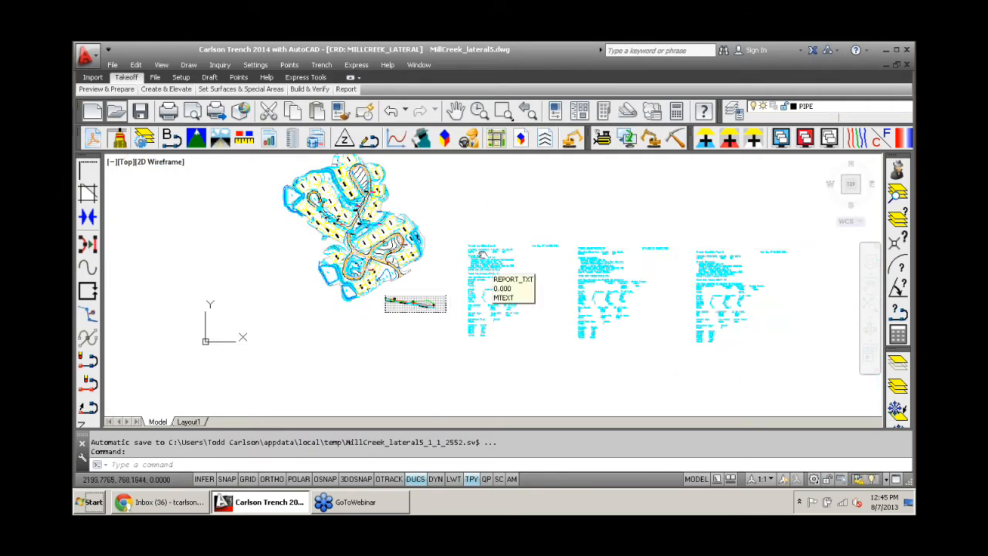
mouse_move(482, 259)
middle_down()
mouse_move(398, 252)
mouse_move(270, 261)
middle_up()
click(321, 65)
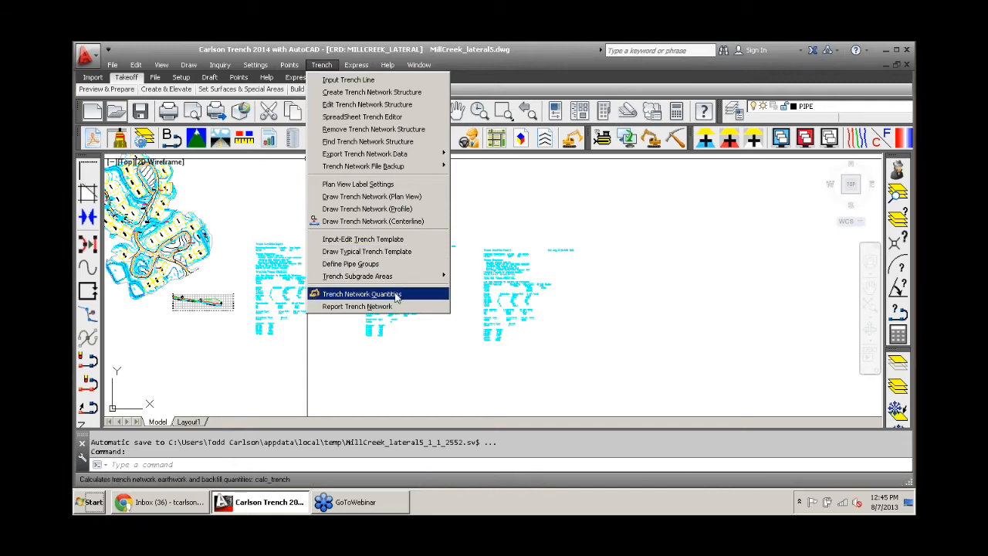
click(395, 296)
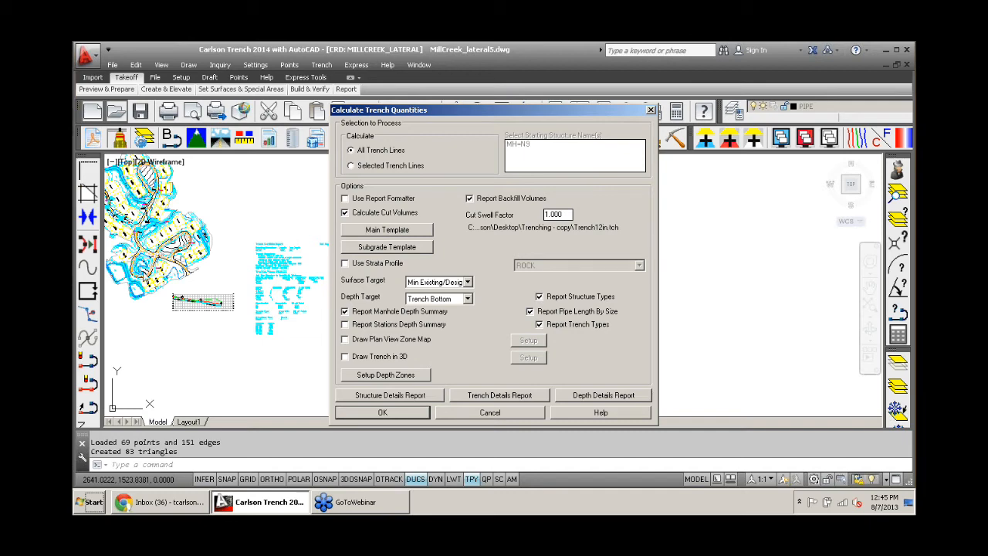
click(475, 415)
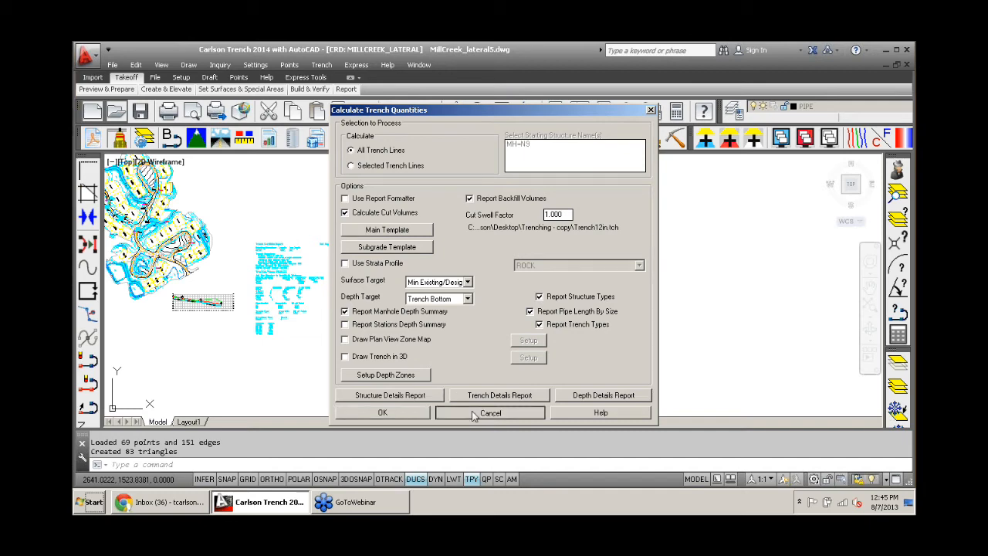
- Set the closed road edge polyline near MH=N3 as the trench subgrade inclusion perimeter, with no exclusion perimeters
scroll(297, 286, up, 5)
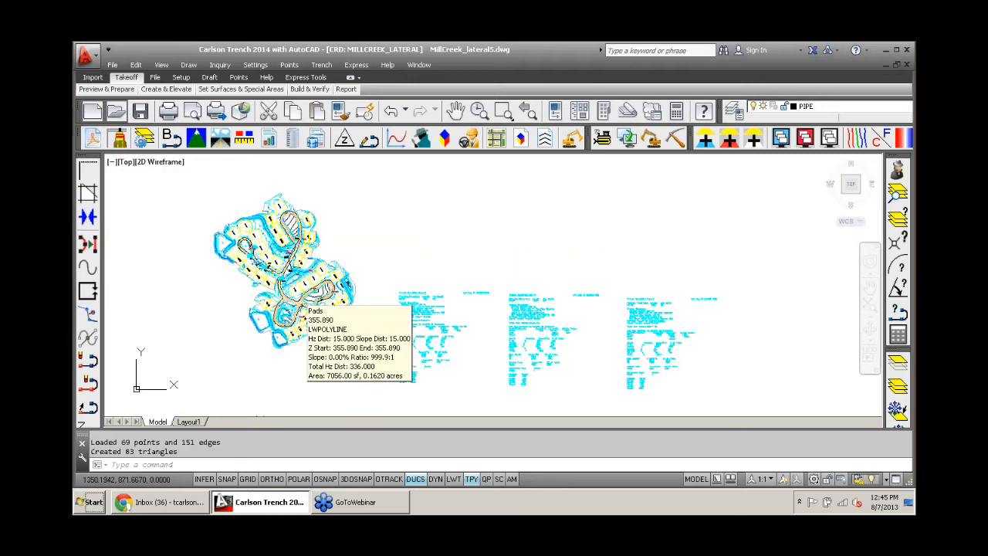
middle_drag(274, 261, 365, 246)
click(317, 68)
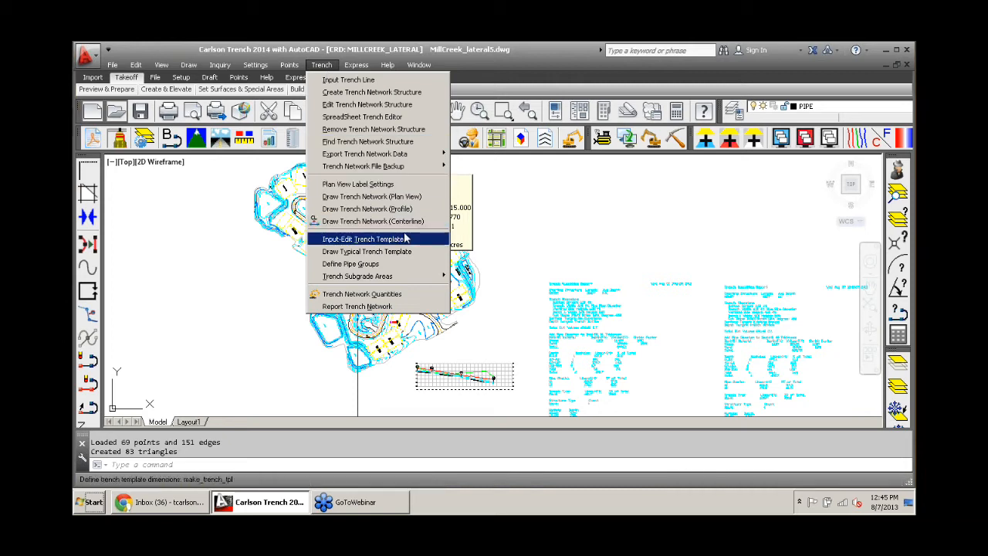
mouse_move(404, 284)
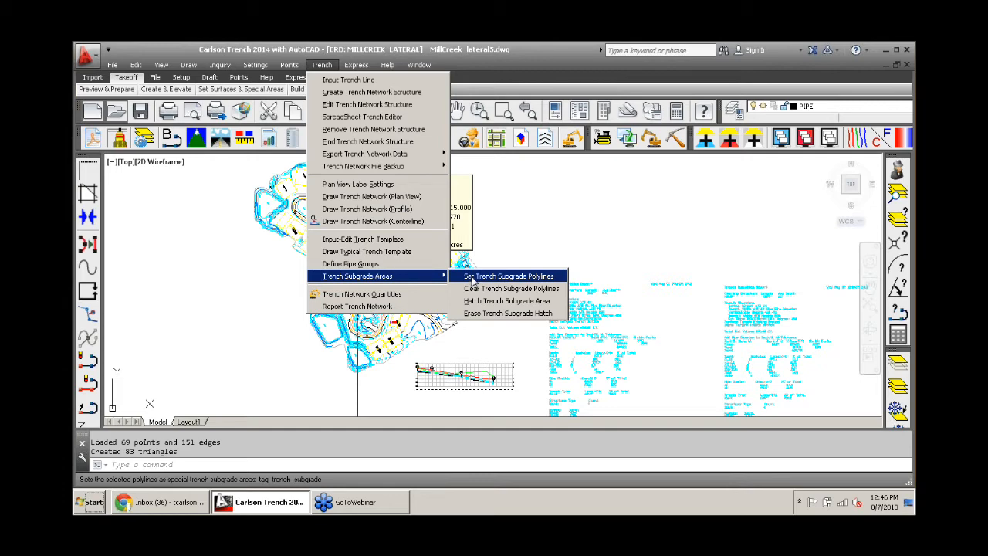
click(473, 276)
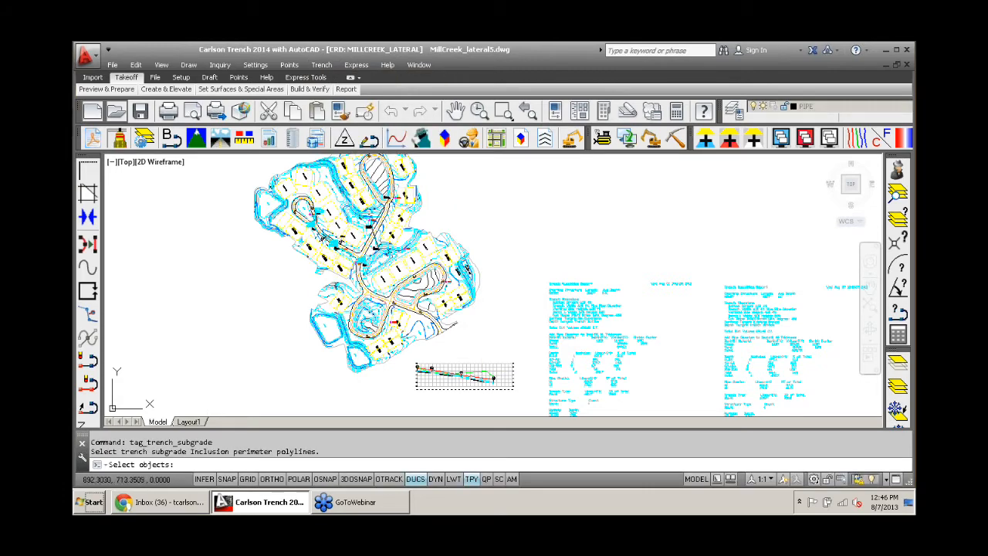
scroll(412, 246, up, 8)
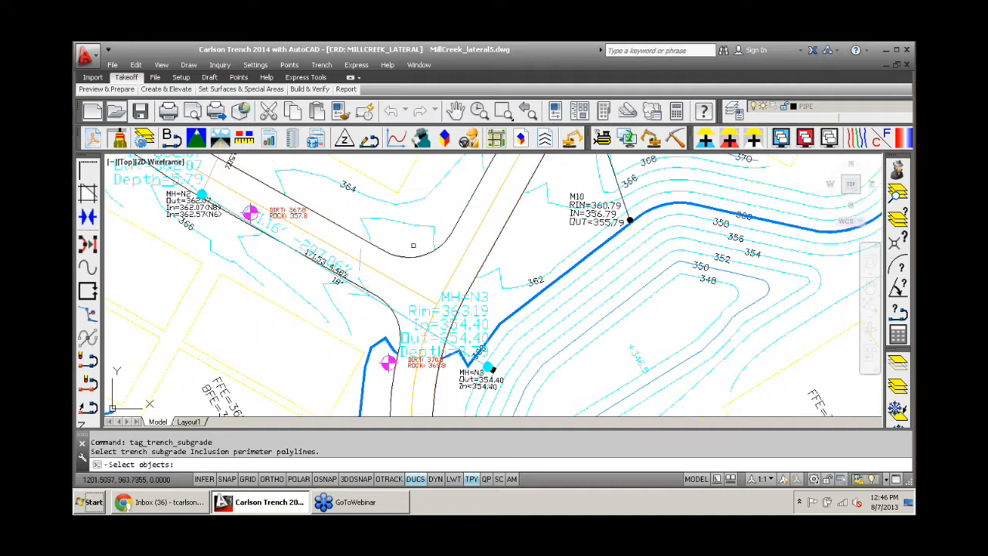
scroll(413, 245, up, 3)
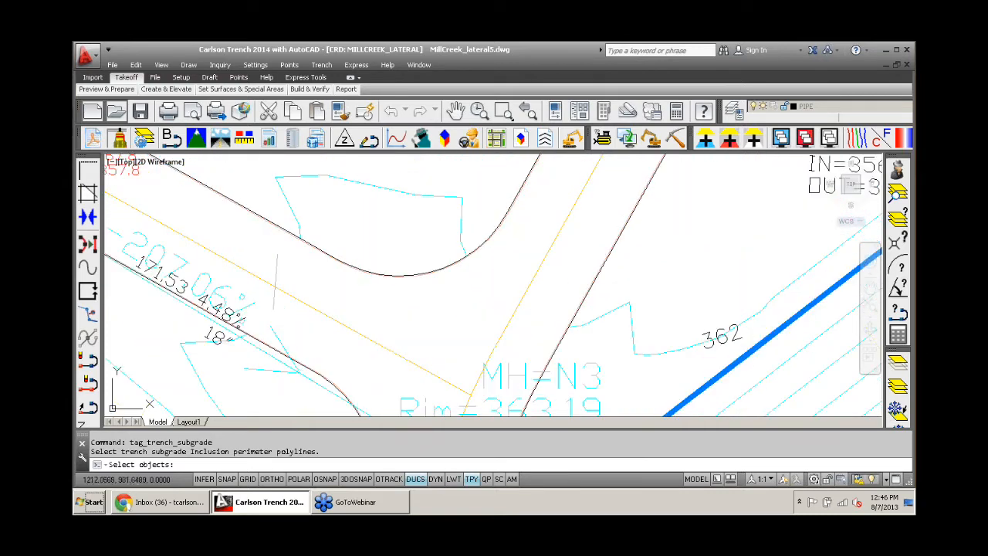
scroll(377, 253, up, 1)
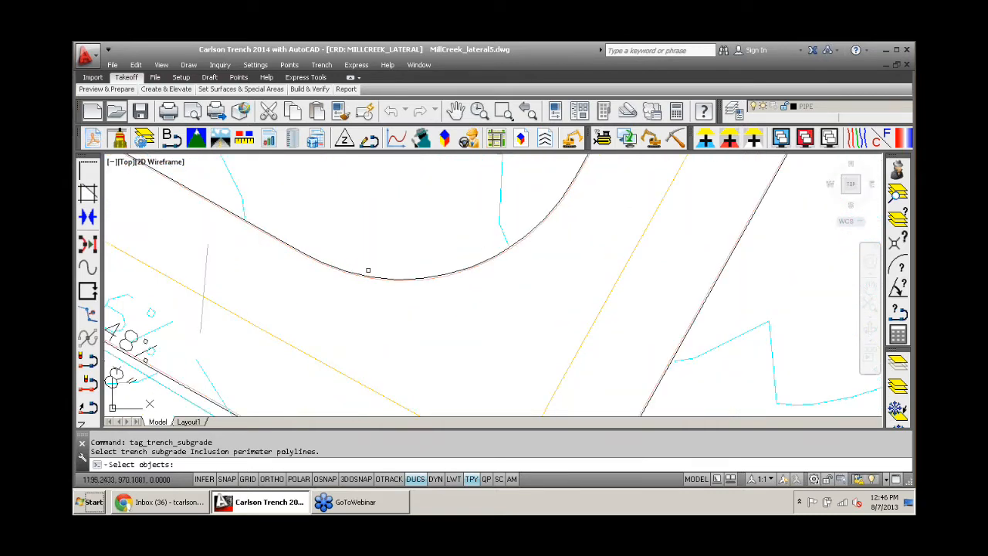
click(360, 274)
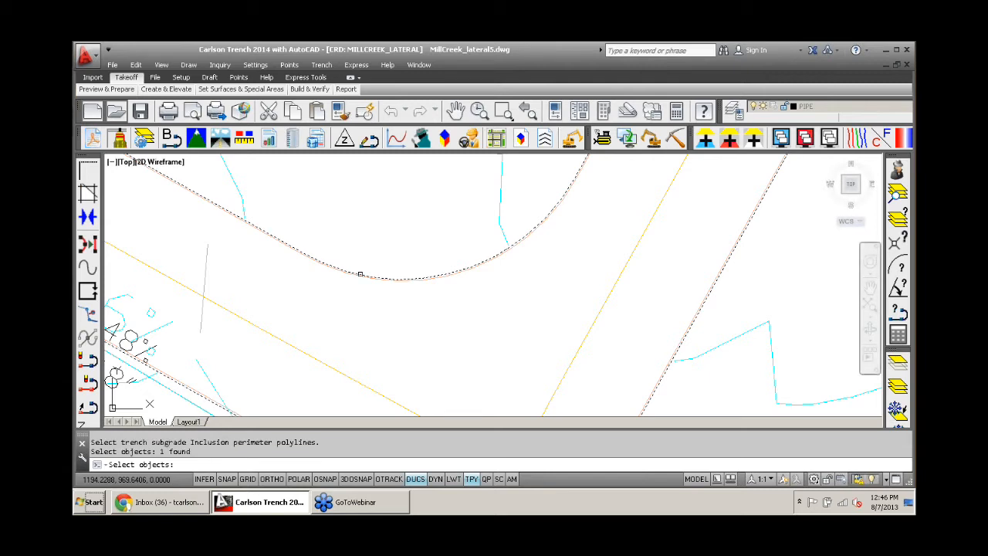
key(Return)
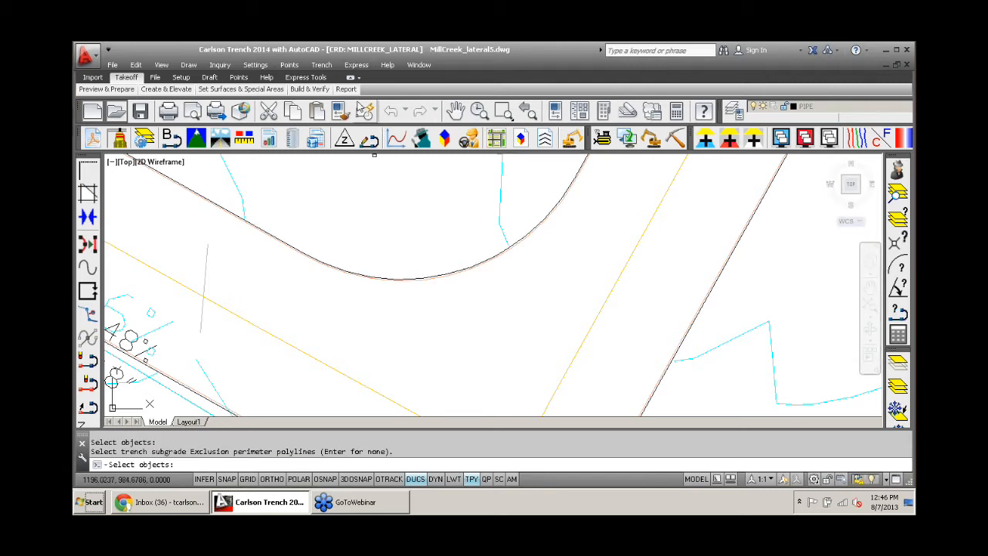
key(Return)
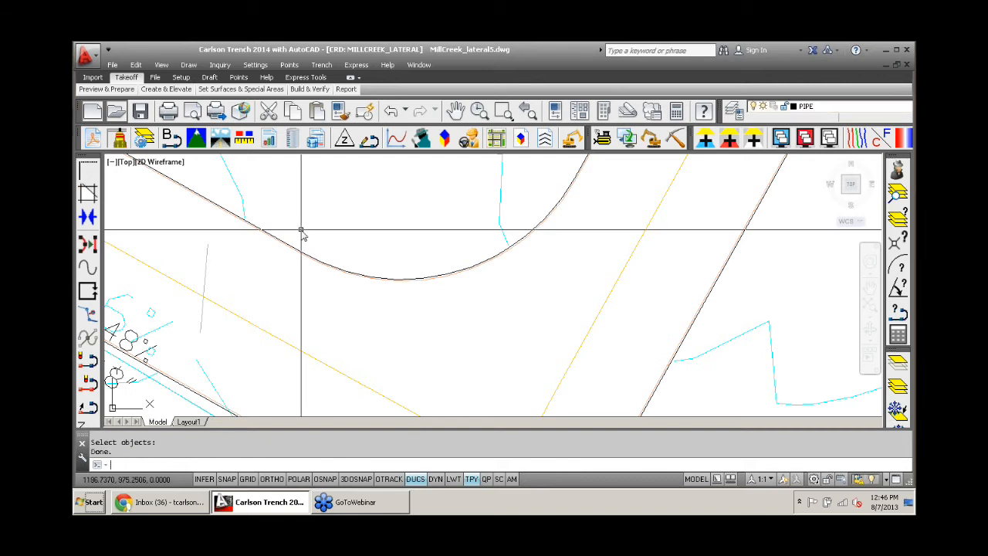
- Hatch the trench subgrade area with the ANSI31 pattern in magenta at automatic hatch scale
click(324, 67)
mouse_move(423, 279)
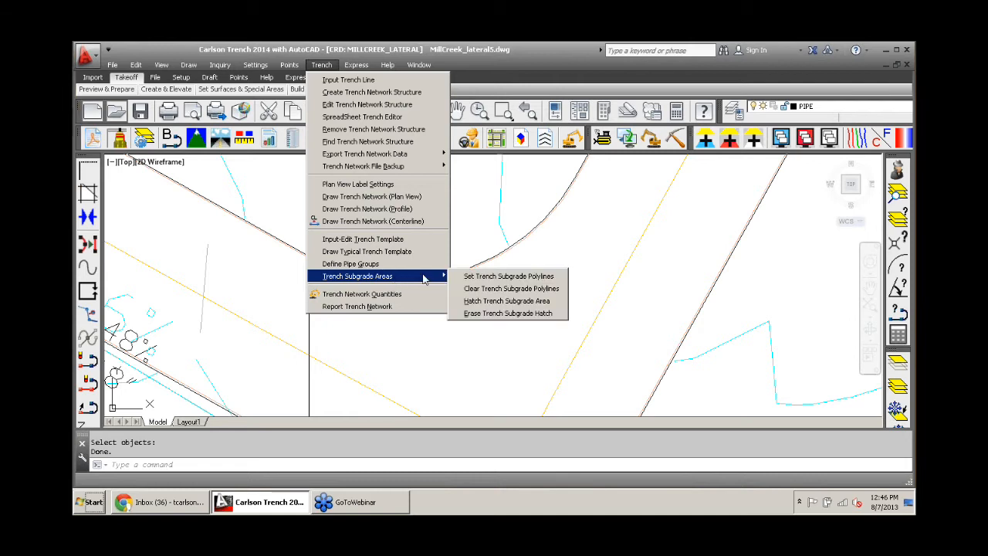
click(506, 301)
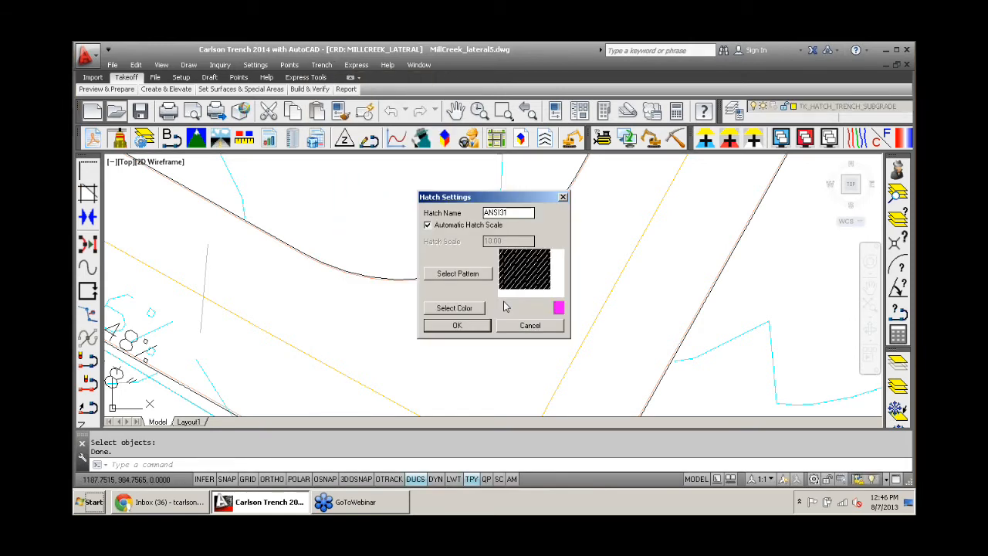
click(458, 326)
- Examine the hatched subgrade area along the roads and where the trench lines between the manholes run inside or outside it
scroll(445, 261, down, 10)
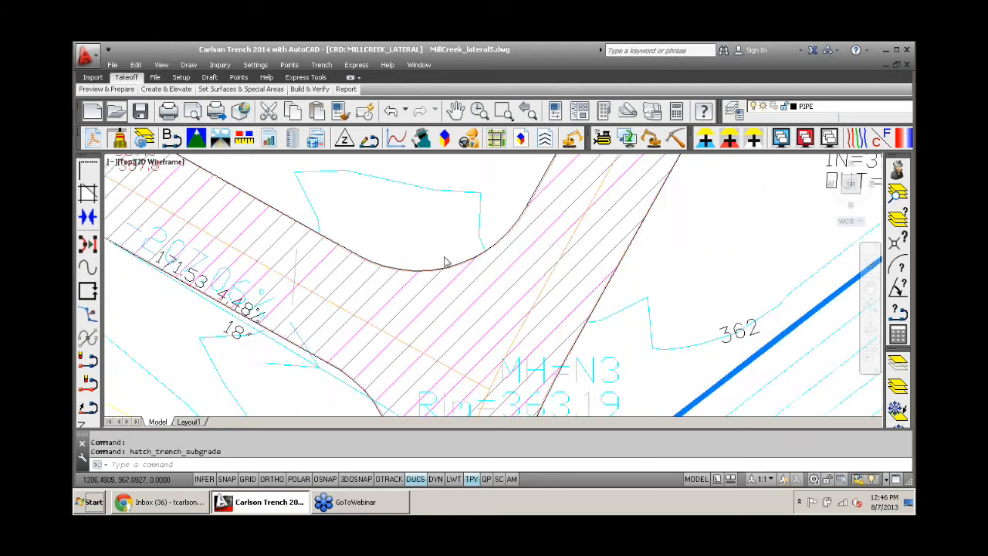
scroll(427, 247, down, 3)
scroll(385, 274, up, 10)
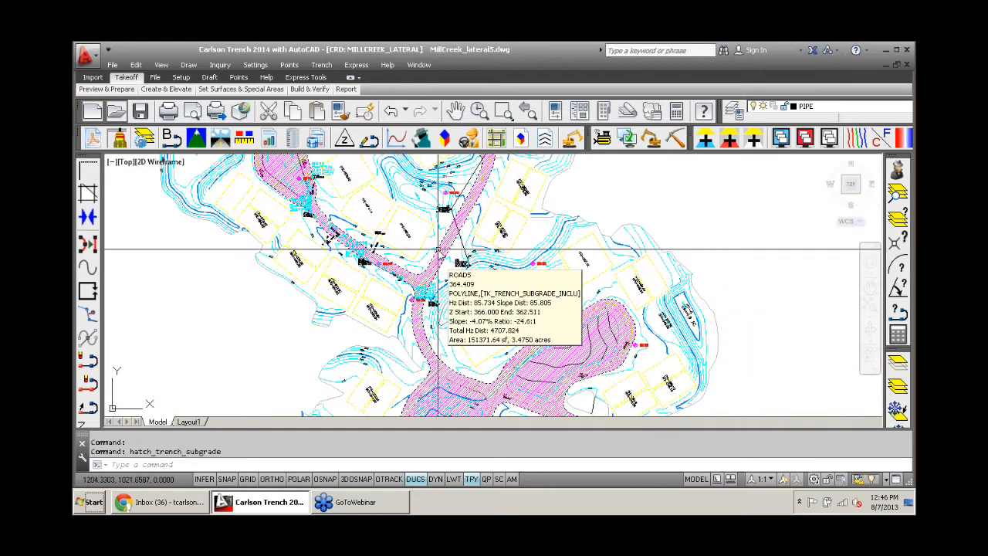
mouse_move(326, 236)
middle_down()
mouse_move(419, 199)
mouse_move(511, 325)
middle_up()
click(485, 110)
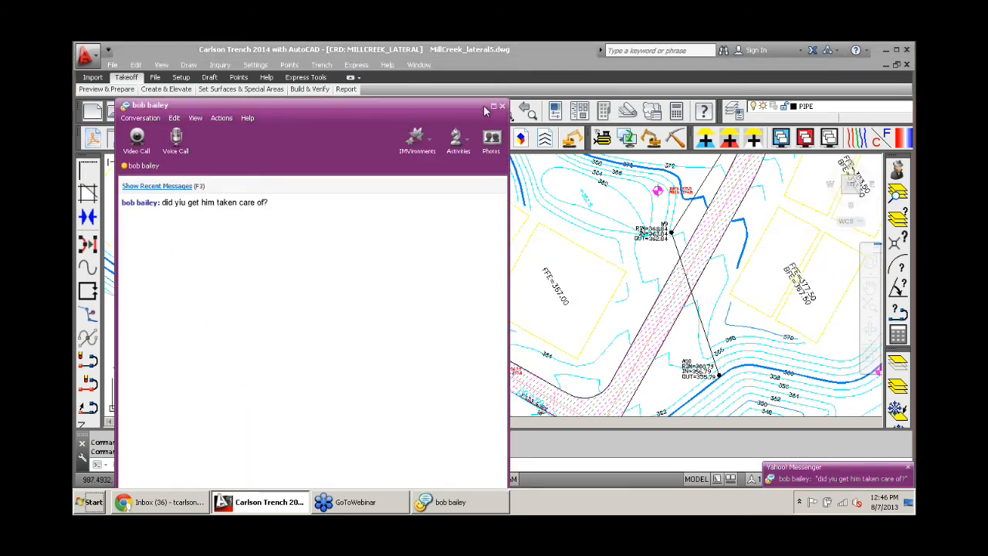
mouse_move(502, 299)
middle_down()
mouse_move(371, 185)
mouse_move(432, 247)
middle_up()
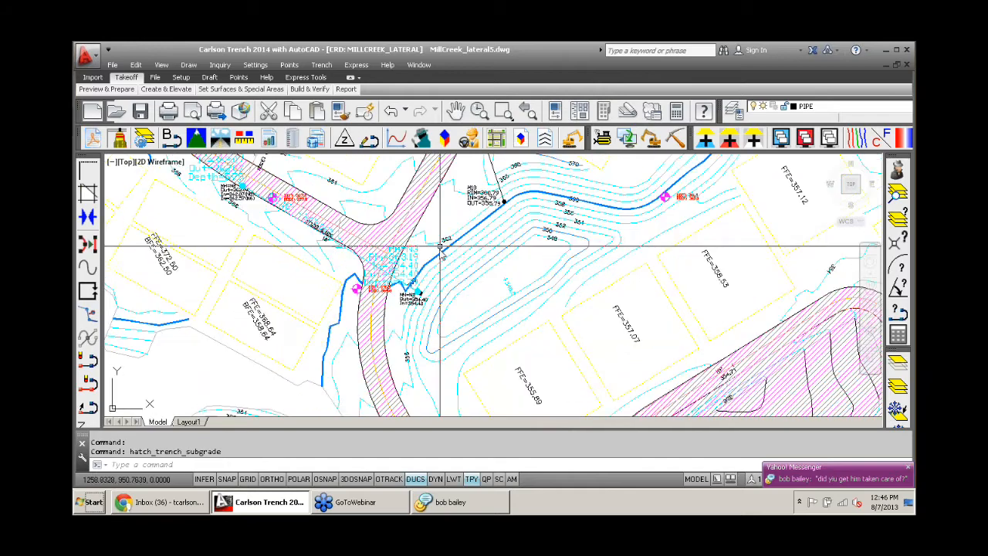
scroll(436, 264, up, 2)
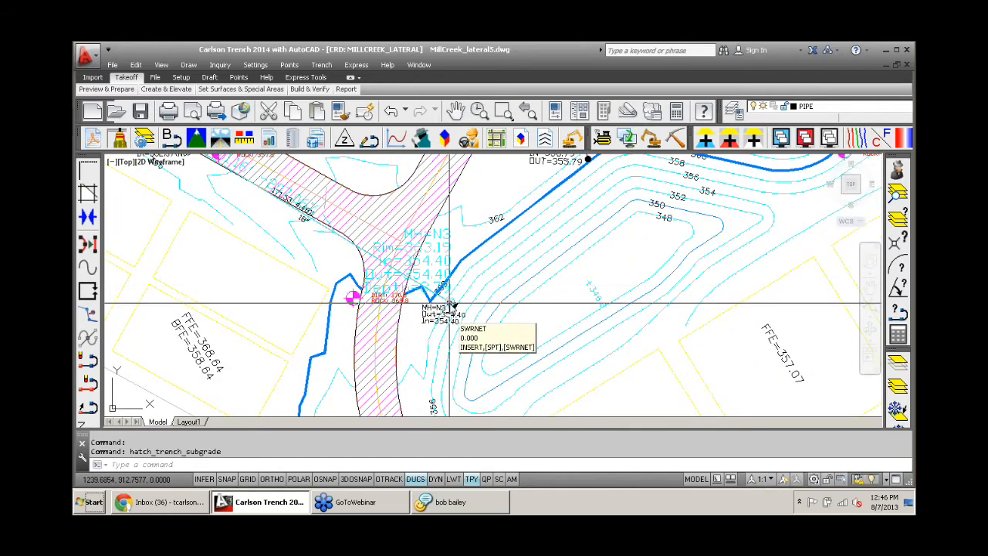
scroll(459, 300, down, 2)
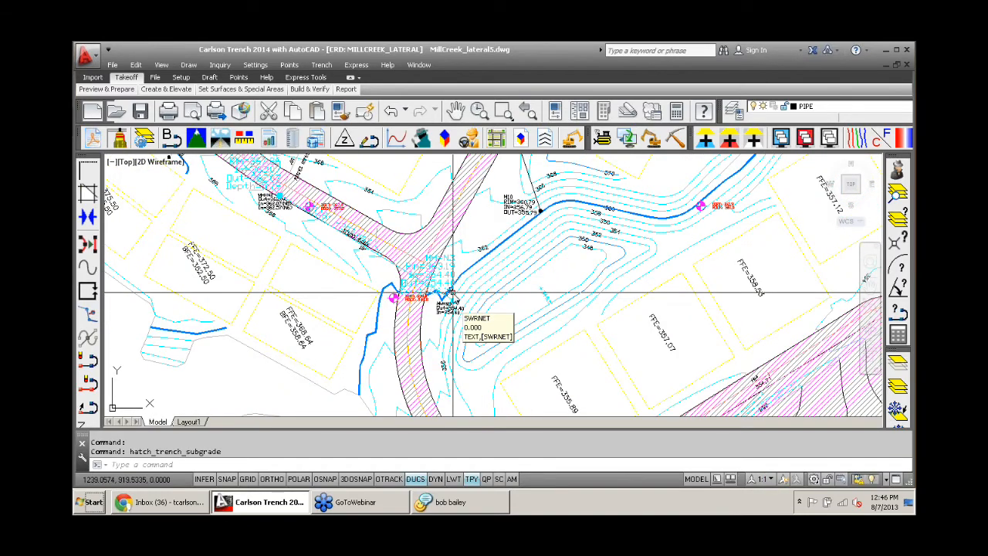
scroll(450, 292, down, 2)
scroll(297, 201, up, 2)
middle_drag(349, 188, 530, 349)
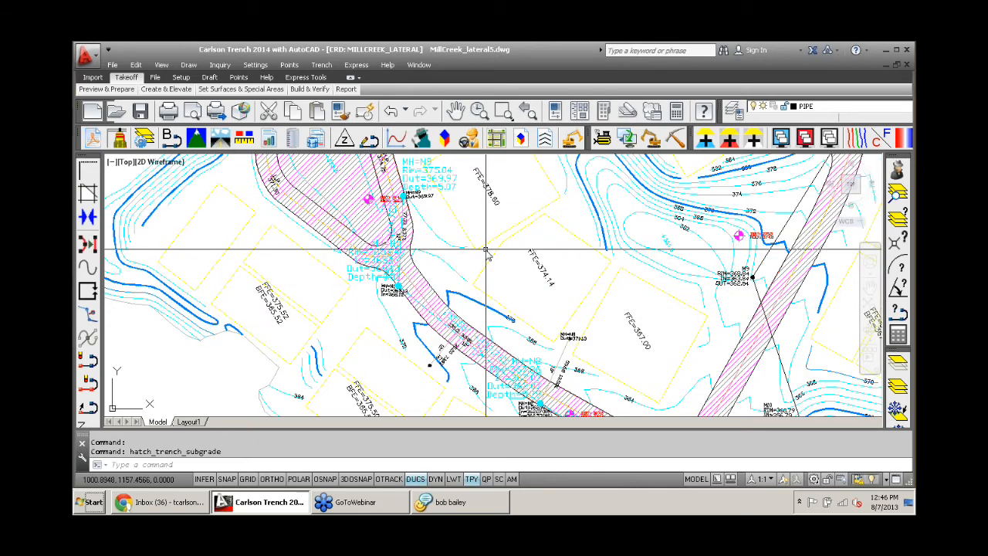
scroll(485, 249, down, 2)
middle_drag(708, 183, 534, 221)
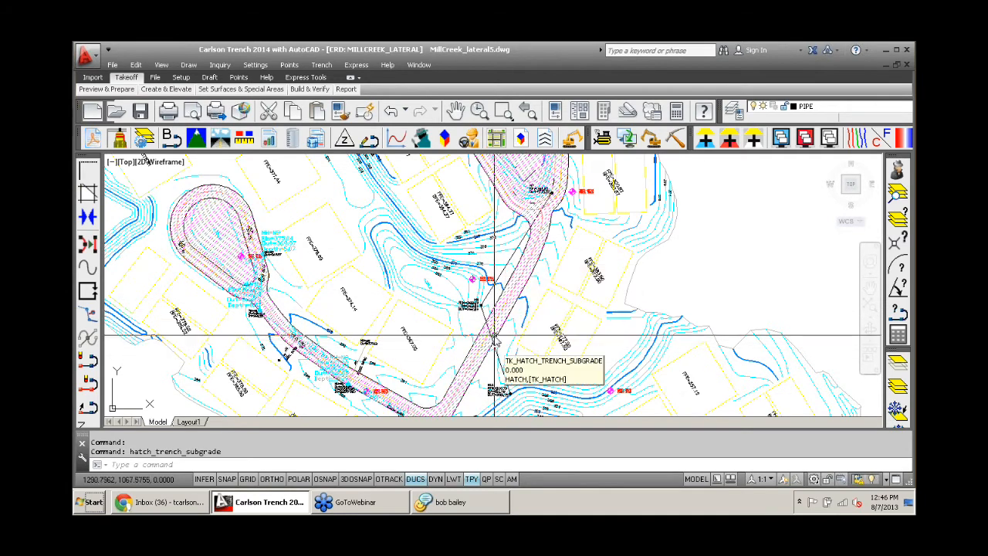
scroll(480, 341, down, 3)
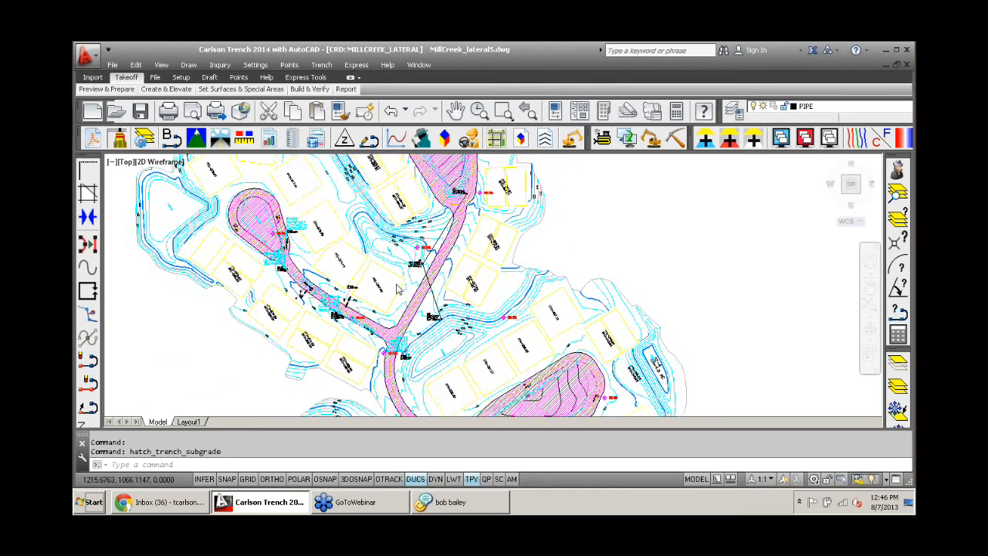
scroll(347, 247, down, 3)
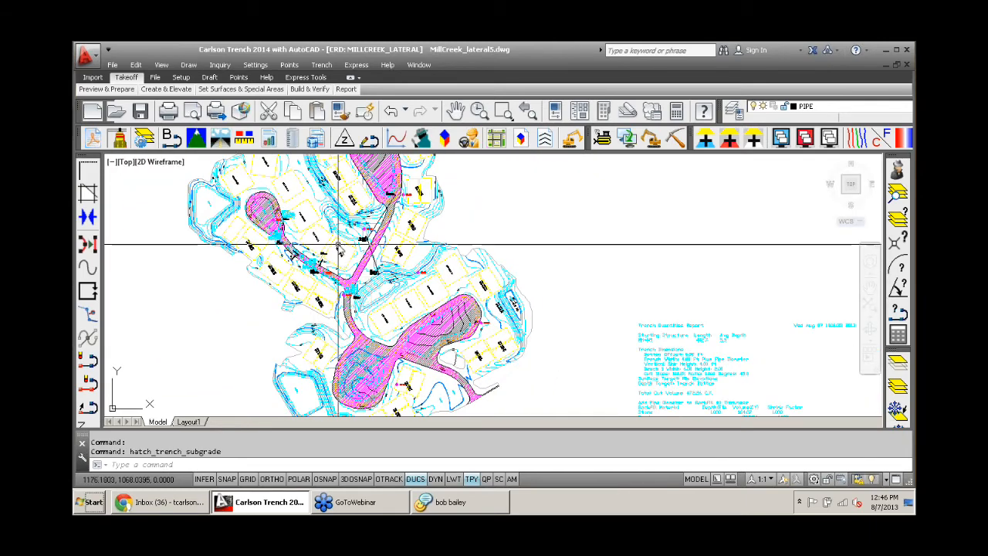
- Erase the trench subgrade hatch from the roads
click(391, 111)
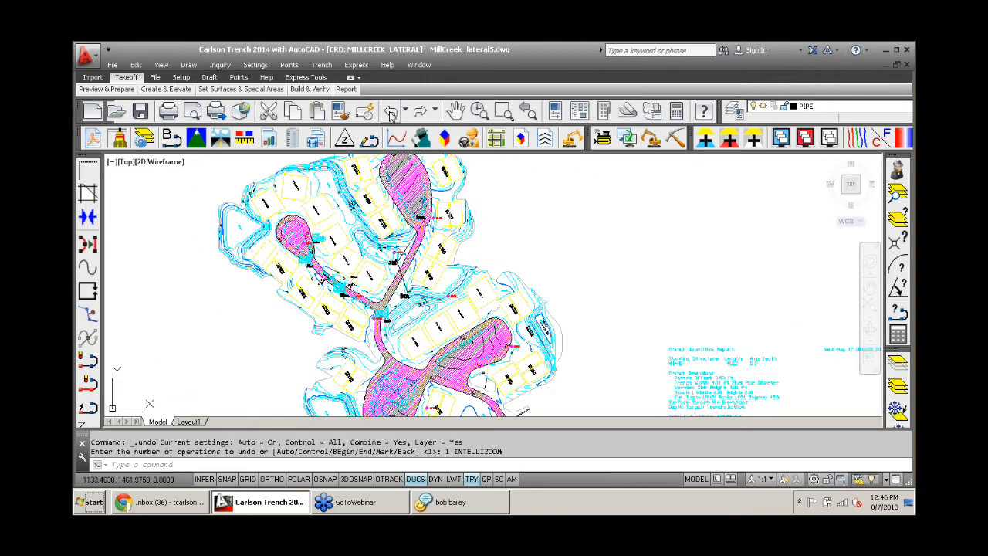
click(321, 65)
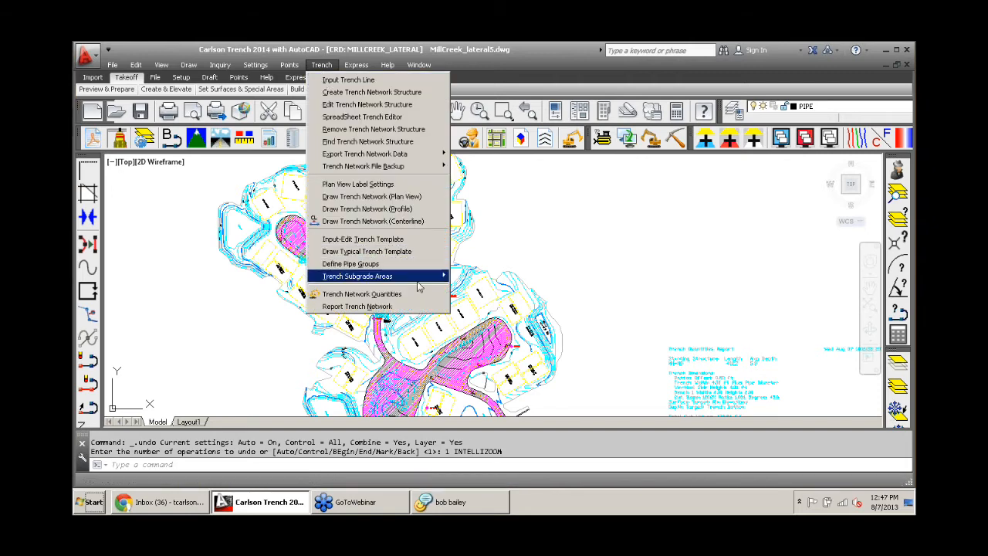
mouse_move(417, 287)
click(507, 313)
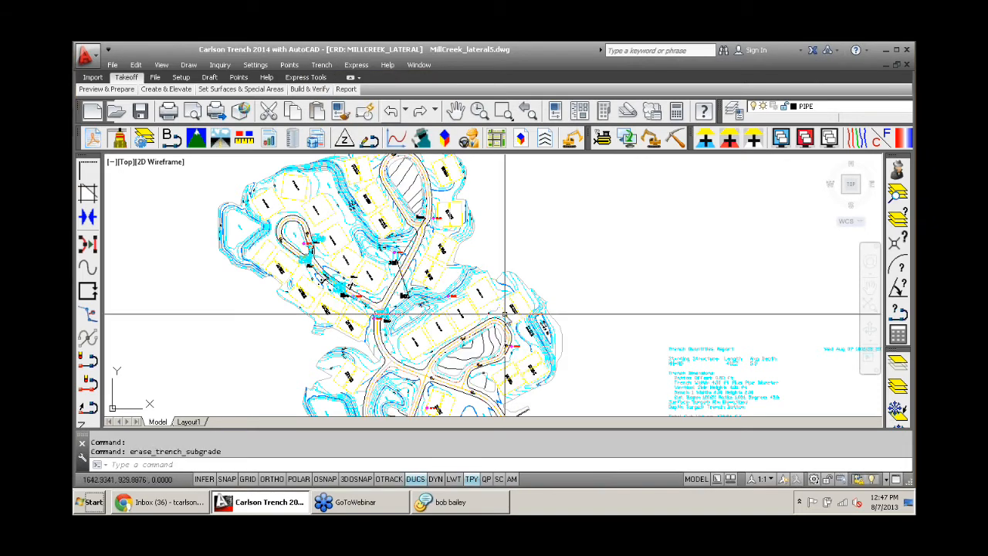
- Calculate the trench network quantities for all trench lines with Trench12in Road.tch as the subgrade template
click(322, 65)
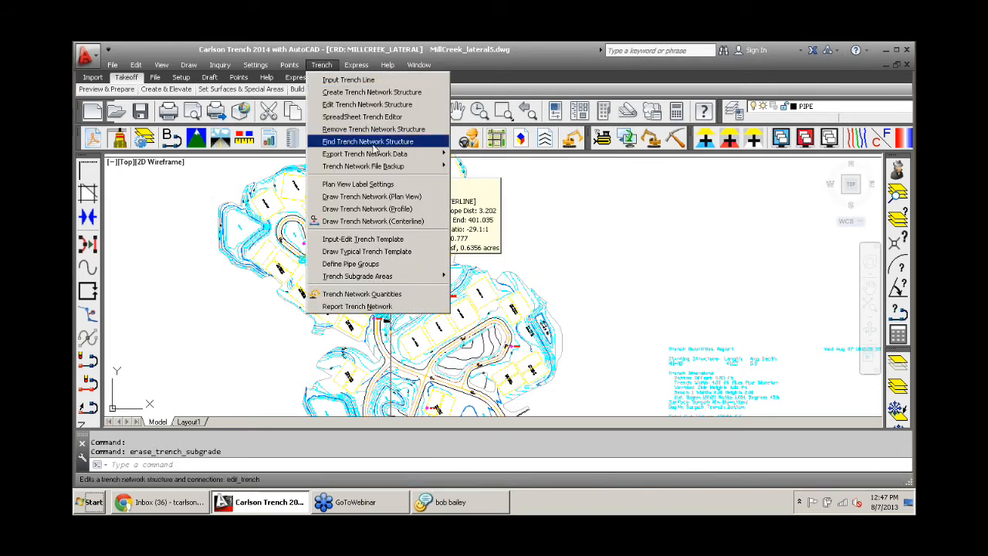
click(406, 295)
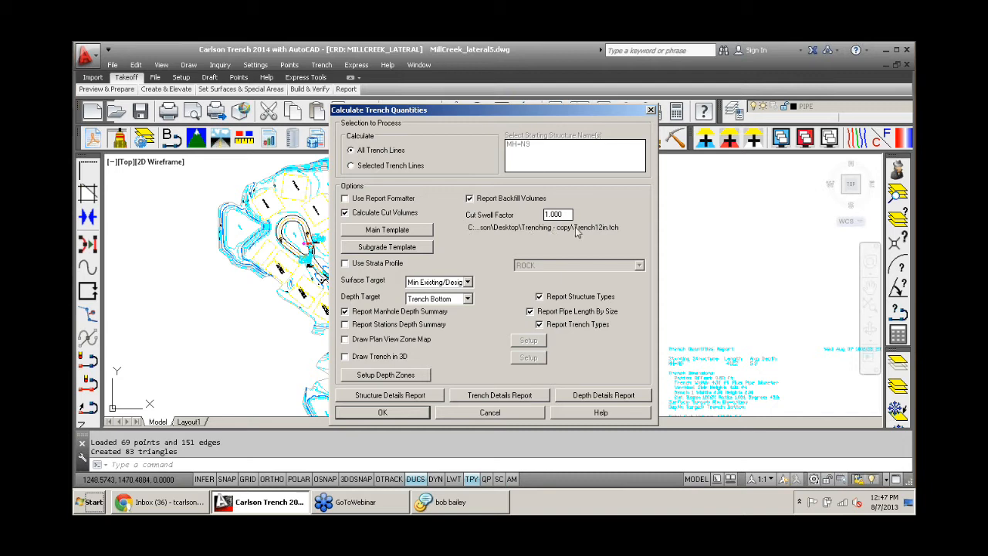
click(377, 248)
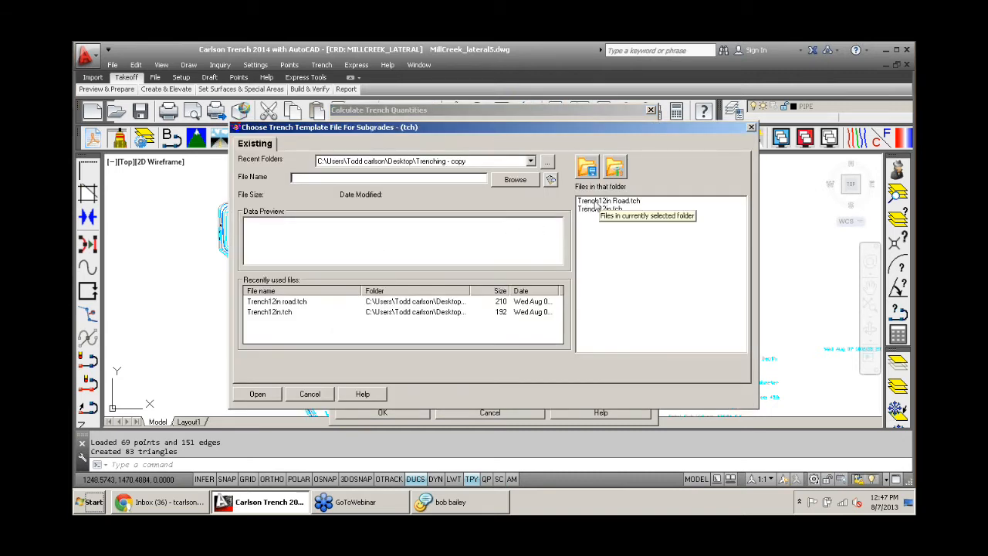
click(590, 201)
click(257, 394)
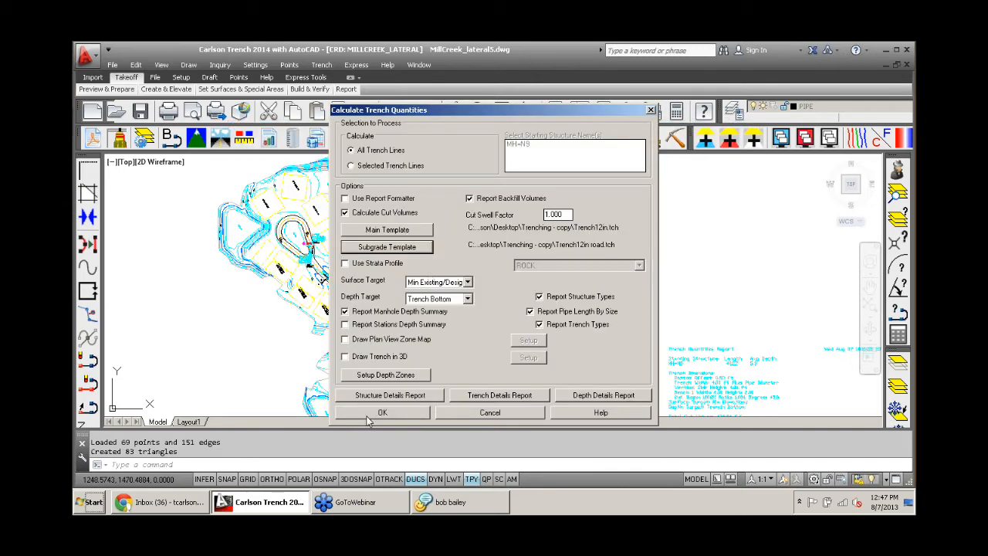
click(368, 418)
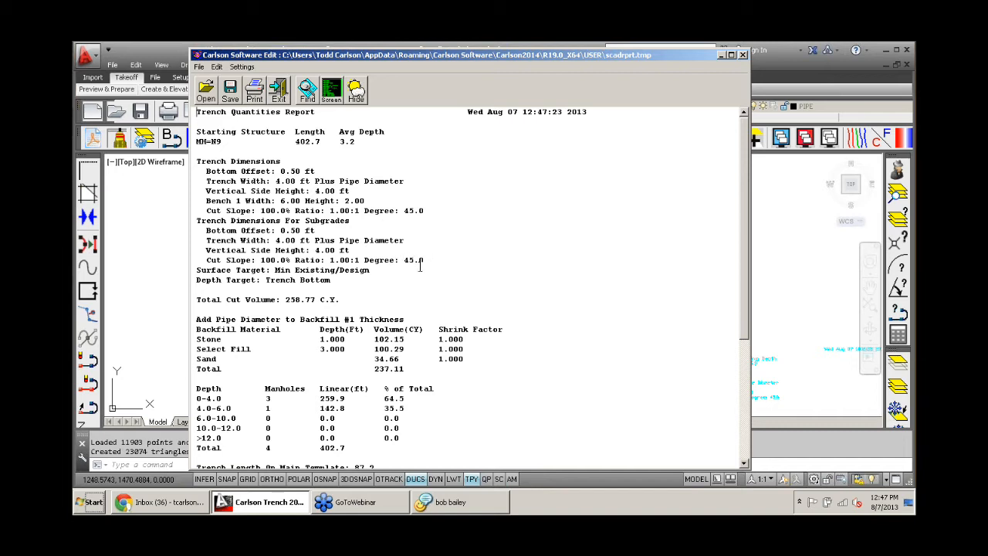
- Review the main and subgrade trench dimensions and the backfill material volumes in the trench quantities report
drag(422, 262, 192, 161)
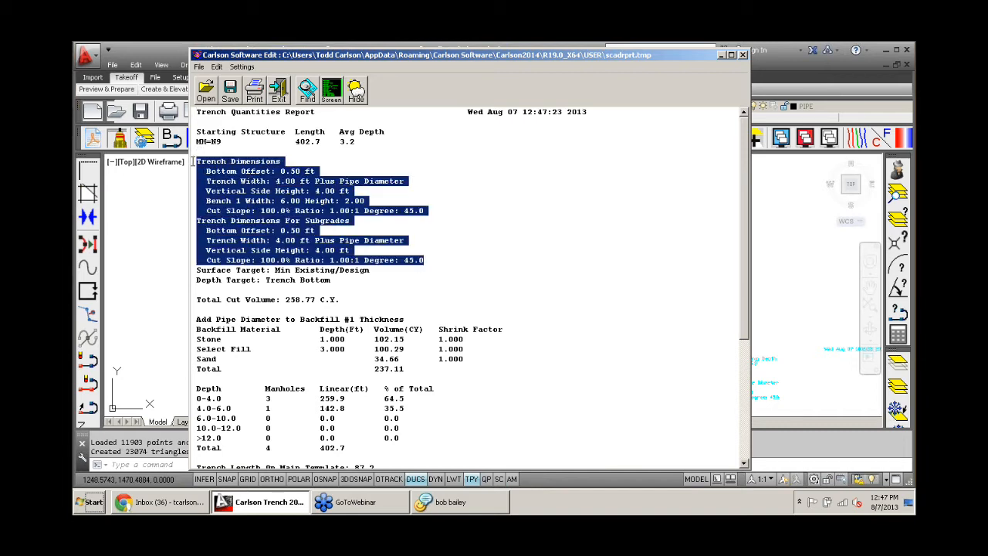
click(364, 224)
drag(364, 222, 186, 219)
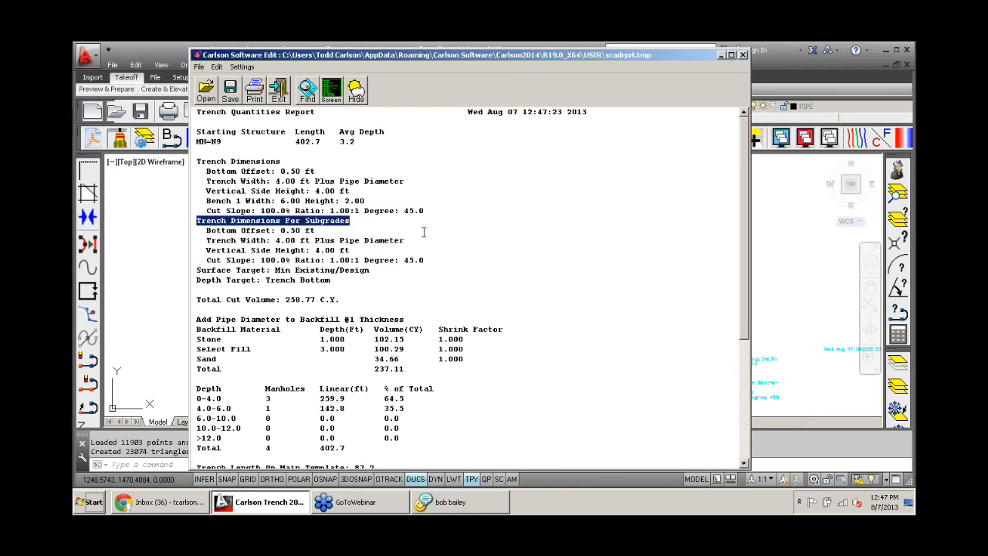
scroll(426, 224, down, 3)
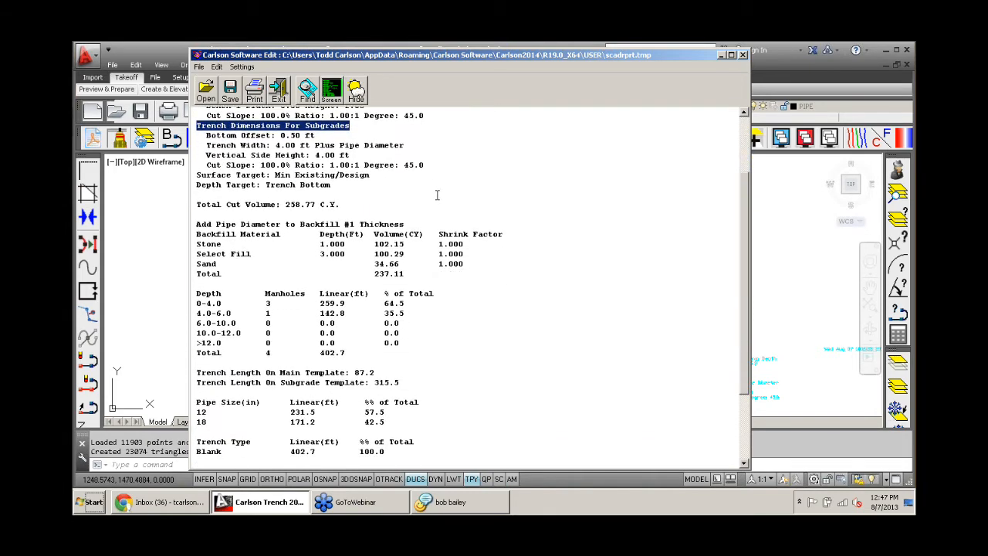
scroll(411, 230, down, 1)
drag(409, 230, 375, 230)
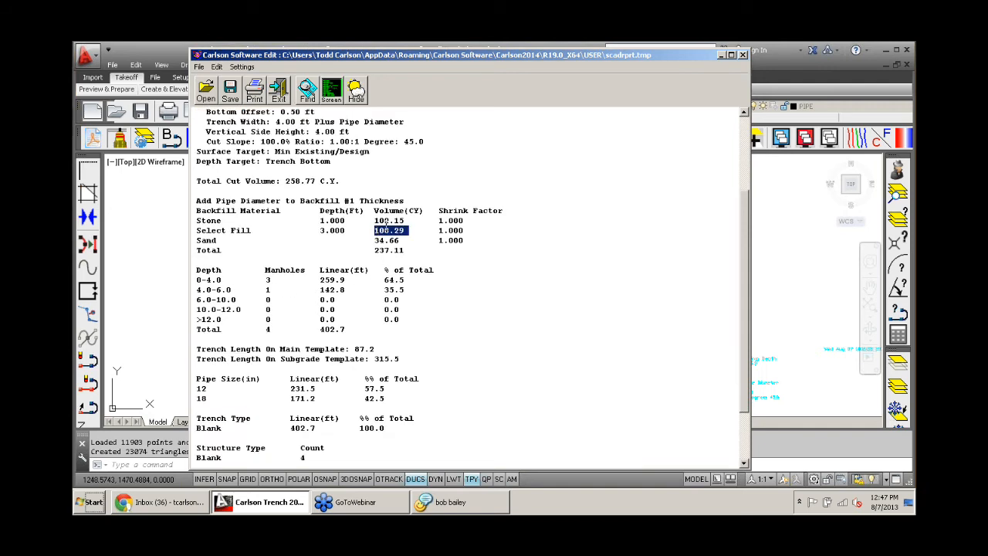
drag(408, 219, 374, 250)
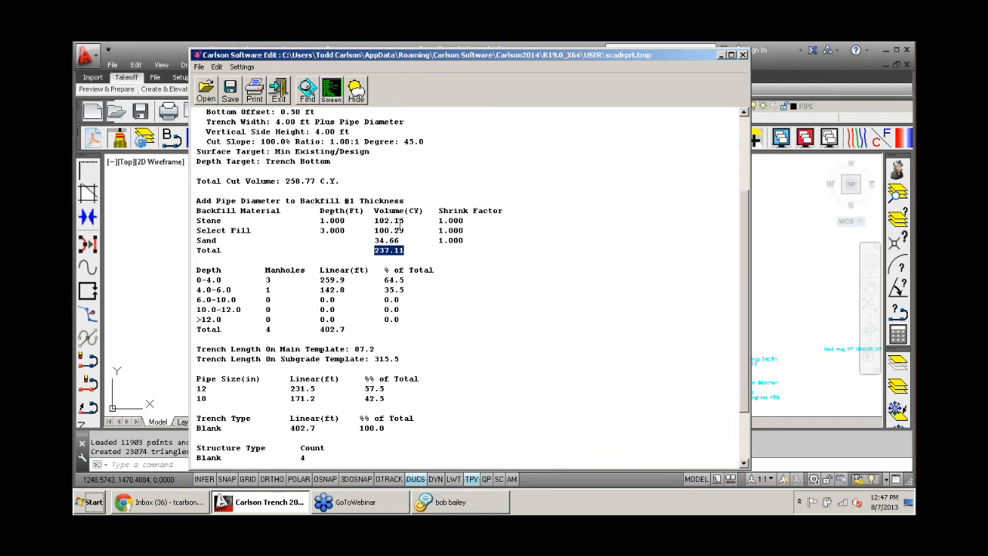
- Review the trench lengths on the main and subgrade templates and the total cut volume in the quantities report, closing the report
scroll(400, 218, down, 3)
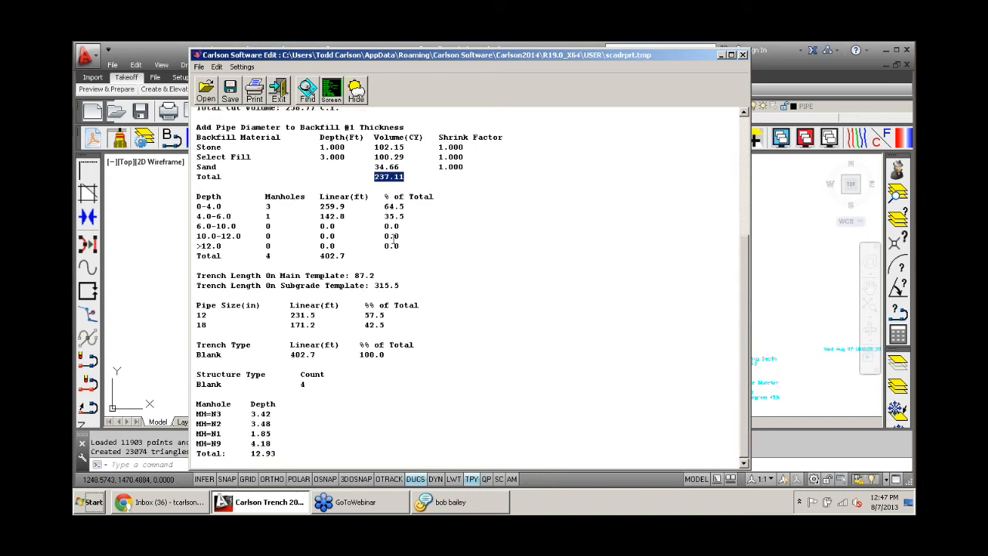
click(400, 285)
drag(401, 284, 189, 291)
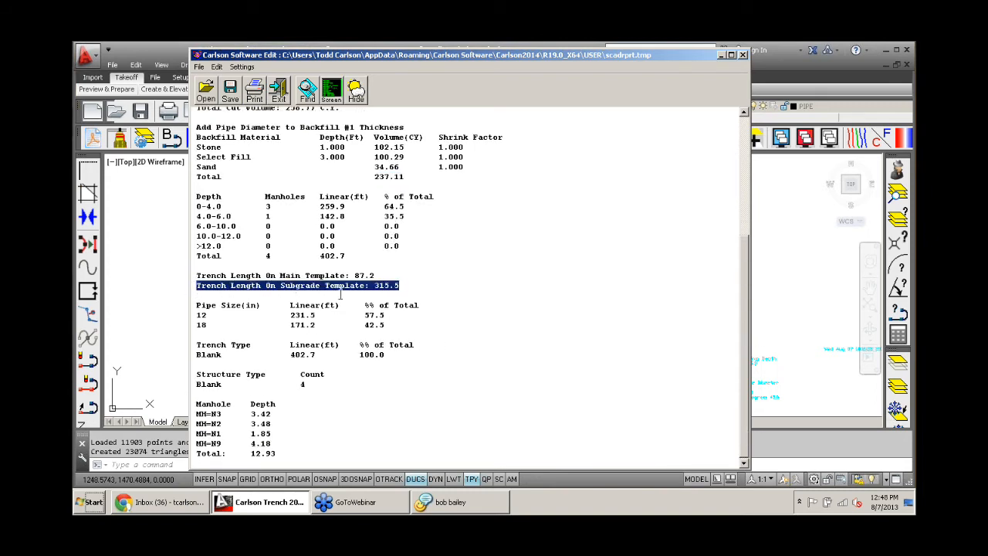
drag(375, 275, 190, 286)
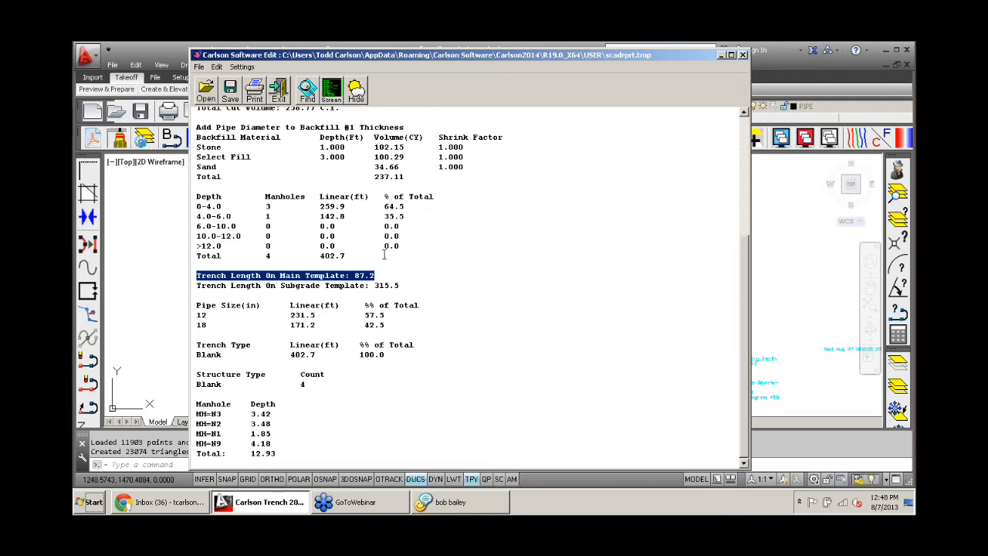
scroll(384, 254, up, 6)
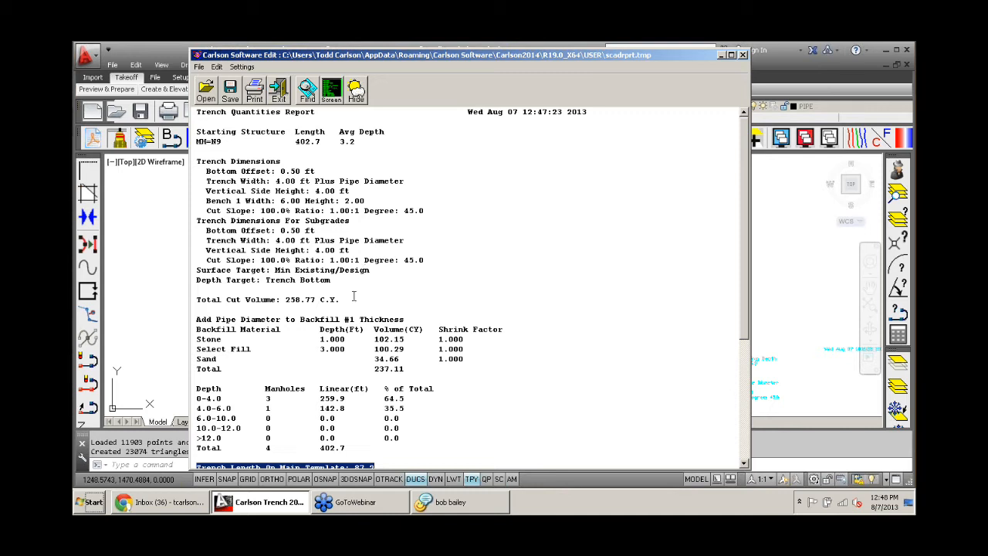
drag(348, 300, 195, 301)
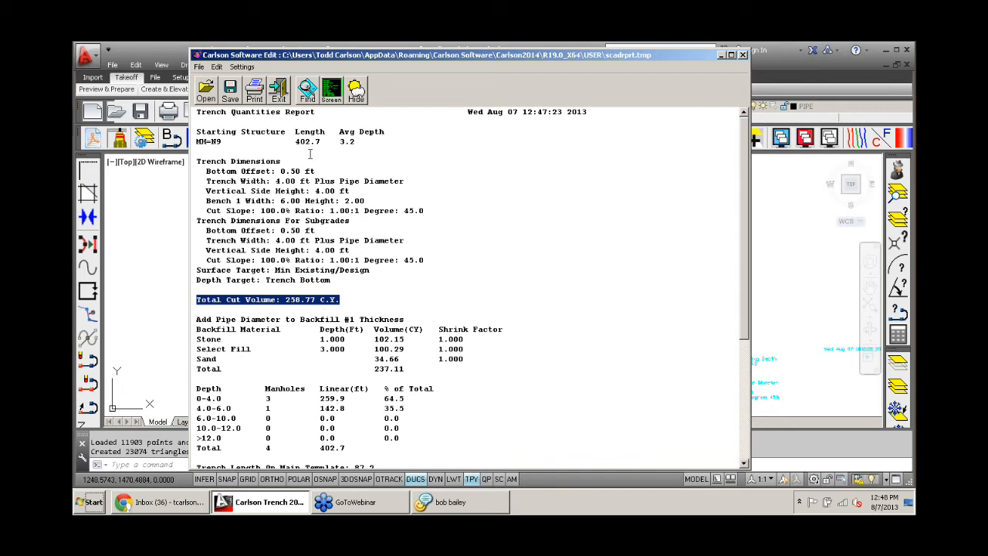
click(278, 92)
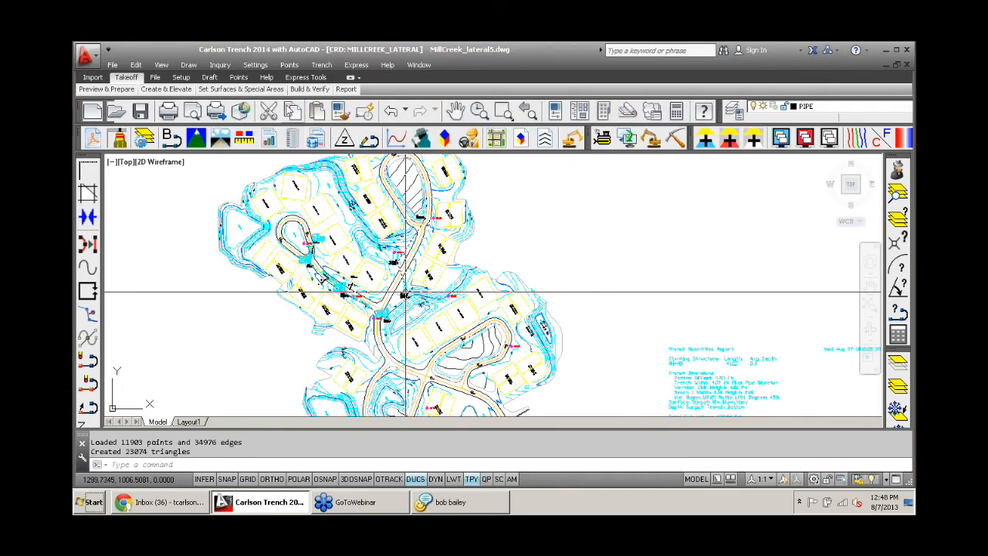
- Examine the drillhole near manhole N2 and its DIRT and ROCK elevations against the trench line and manhole inverts
scroll(368, 312, up, 5)
scroll(369, 311, up, 6)
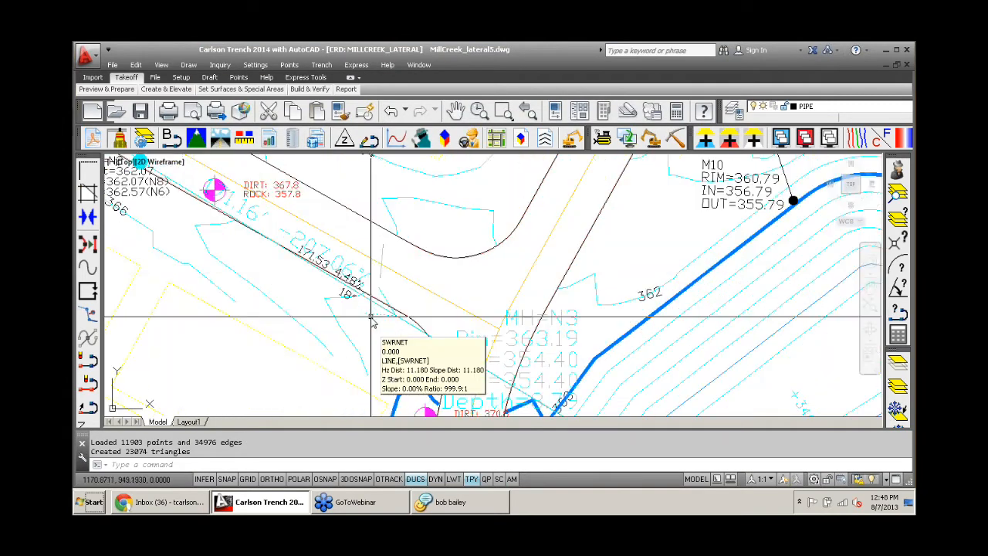
scroll(355, 286, up, 2)
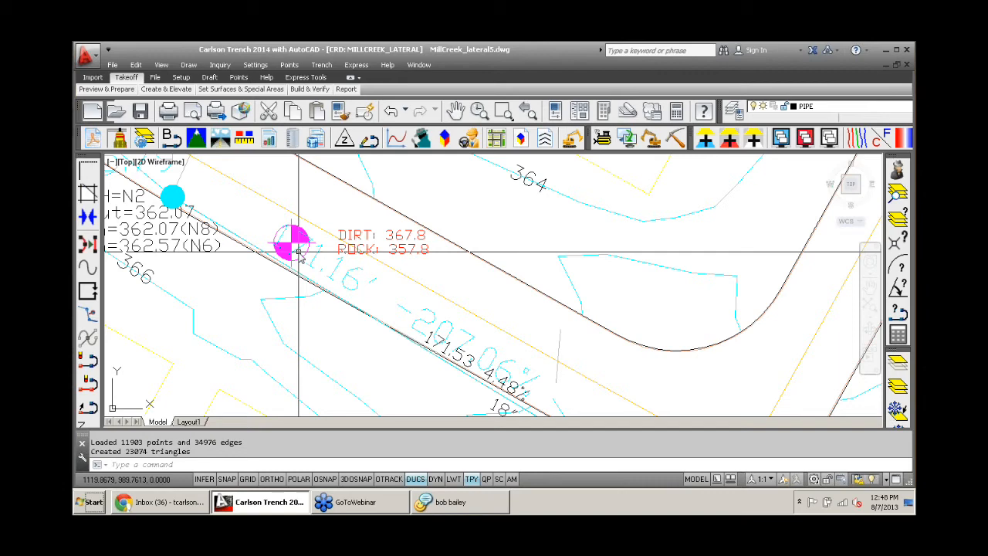
scroll(299, 251, down, 3)
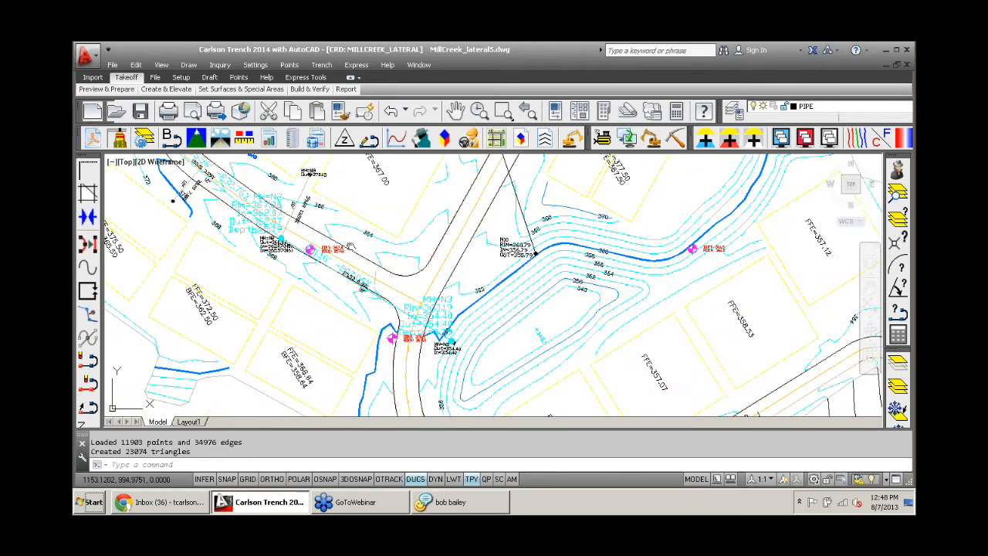
middle_drag(353, 251, 383, 268)
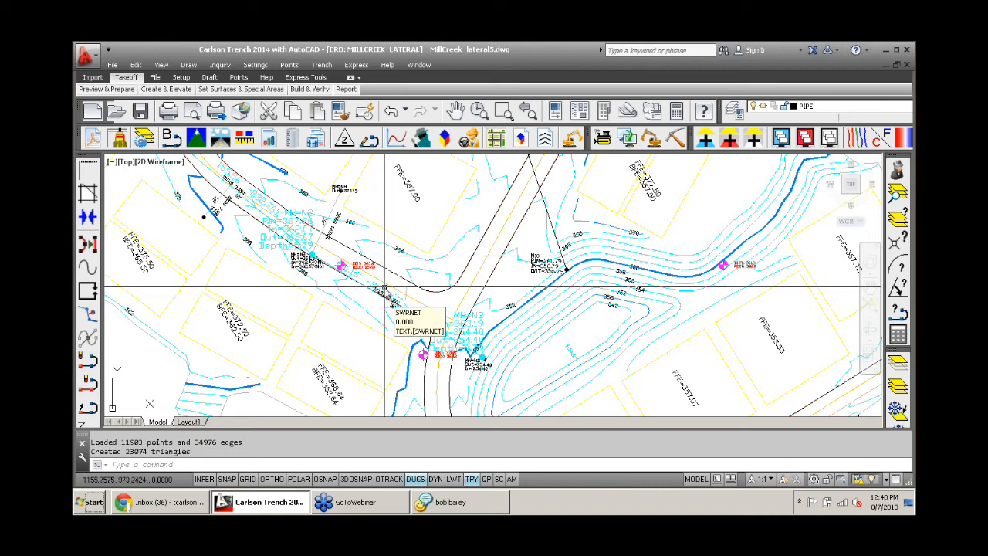
scroll(359, 264, up, 4)
scroll(297, 268, up, 2)
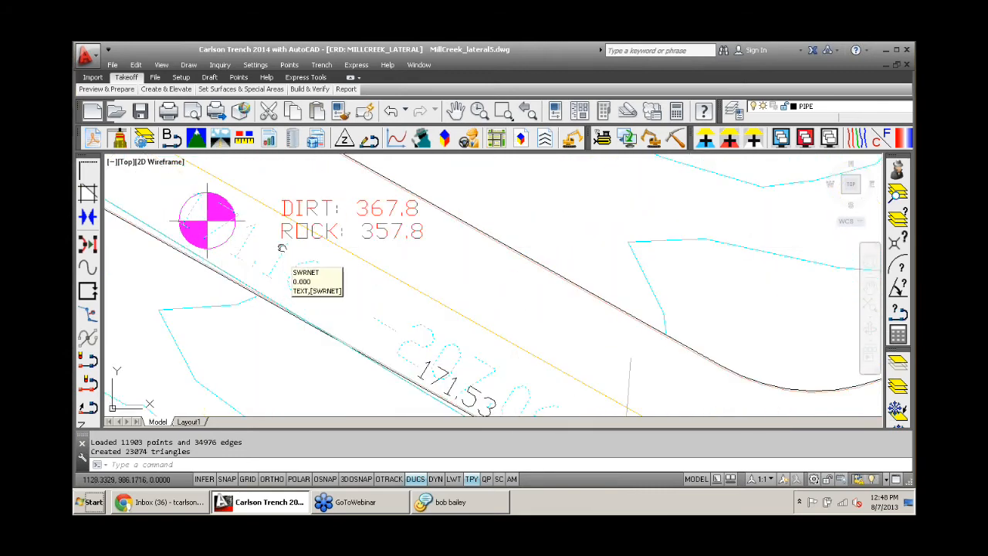
middle_drag(295, 270, 486, 318)
scroll(480, 317, down, 2)
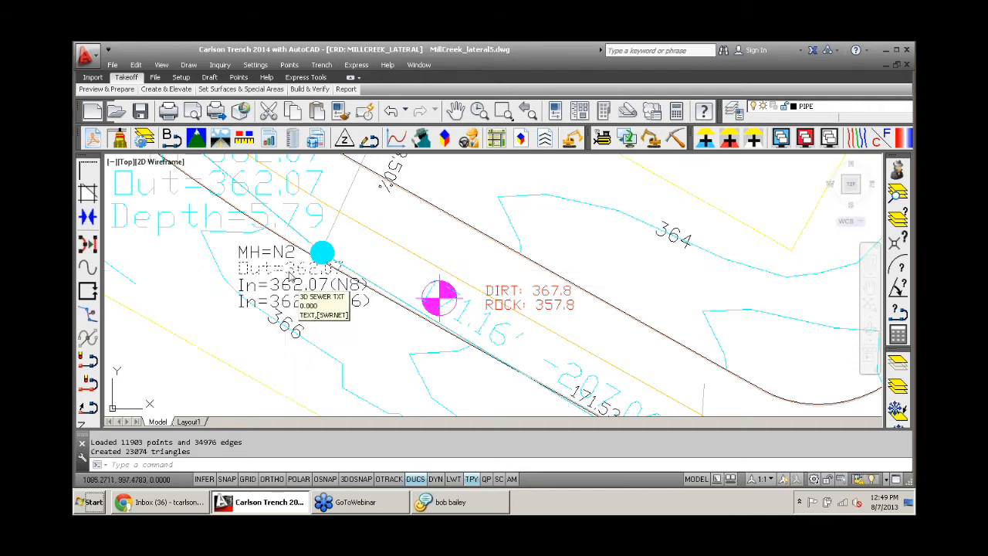
scroll(354, 301, down, 5)
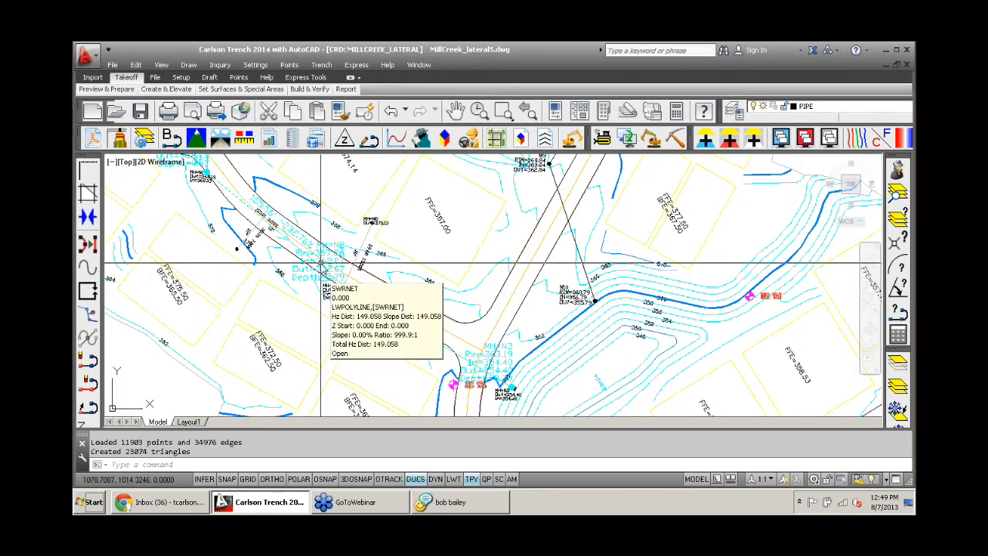
- Examine the drillhole near manhole N3 and its DIRT and ROCK elevations where the trench crosses the road
scroll(458, 335, up, 6)
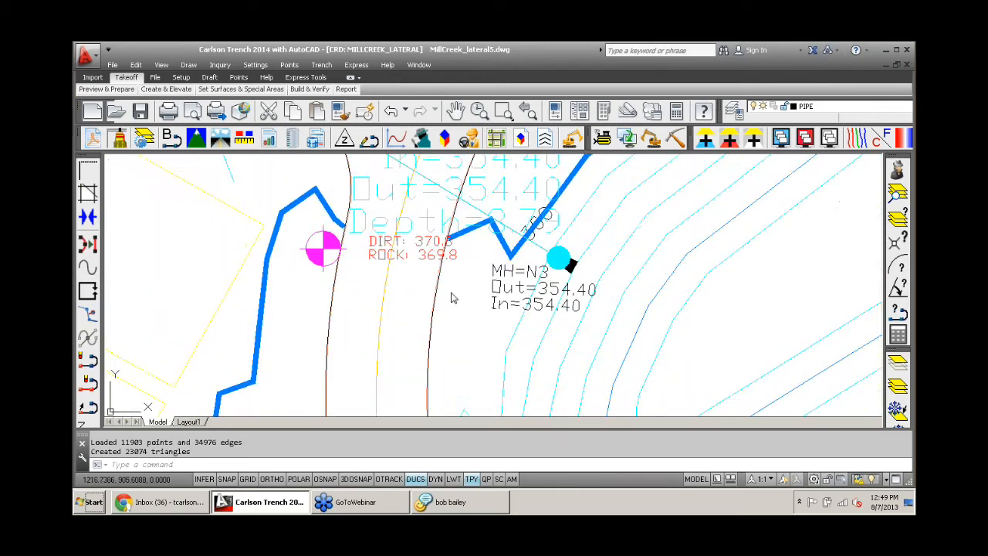
middle_drag(452, 294, 401, 360)
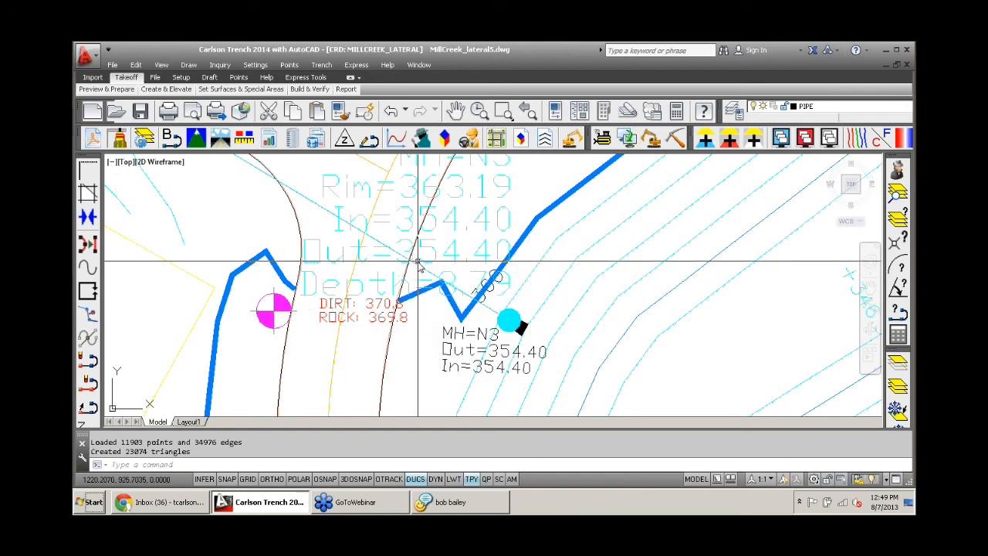
mouse_move(412, 264)
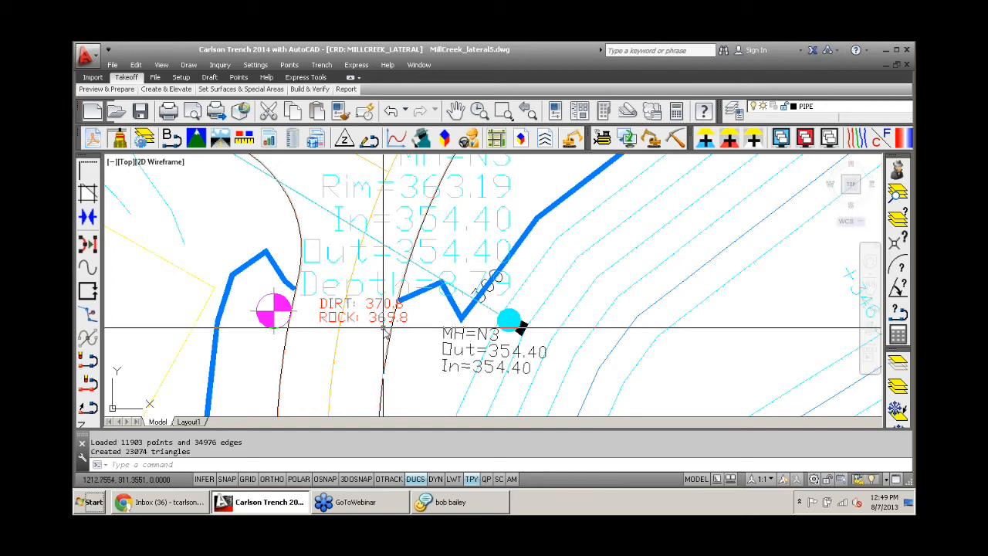
scroll(383, 328, down, 4)
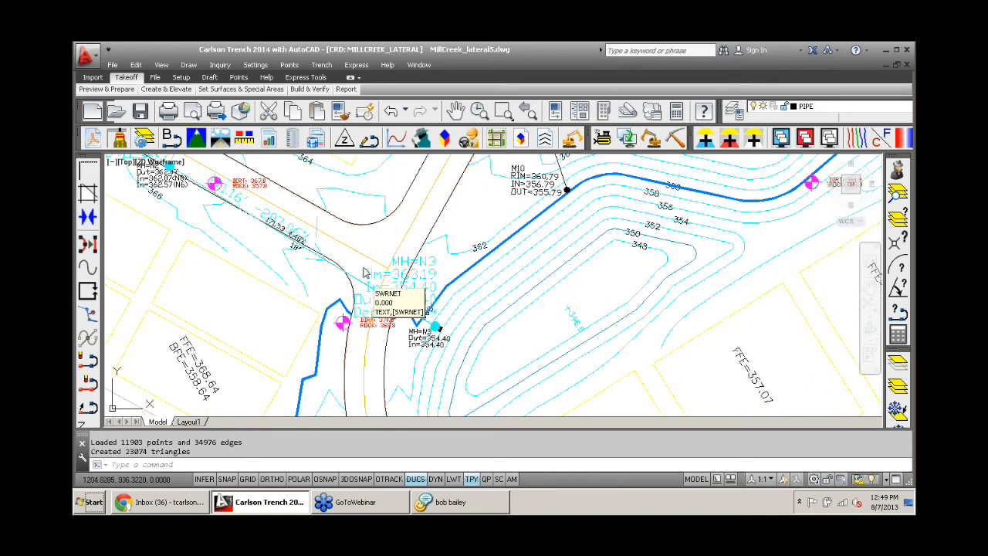
middle_drag(365, 272, 384, 279)
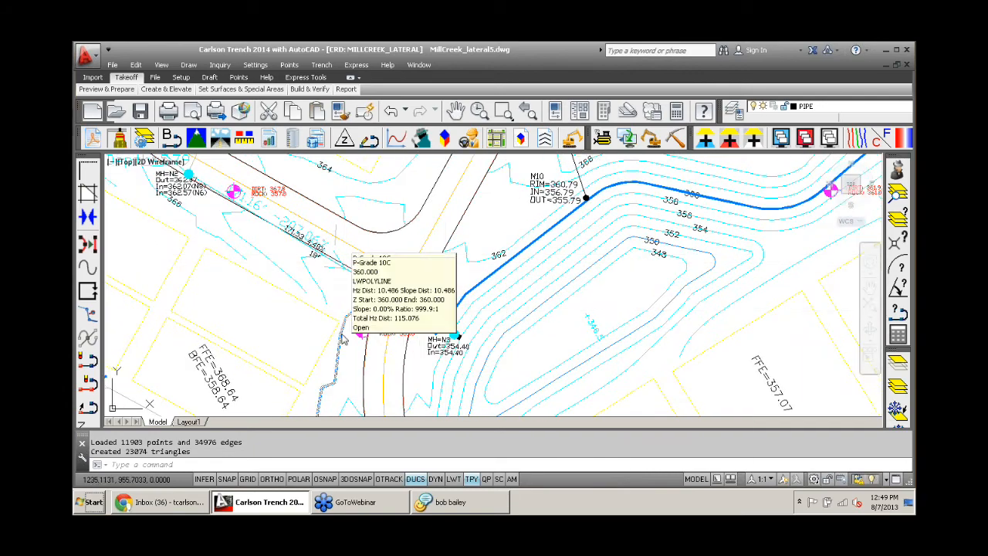
scroll(414, 331, down, 3)
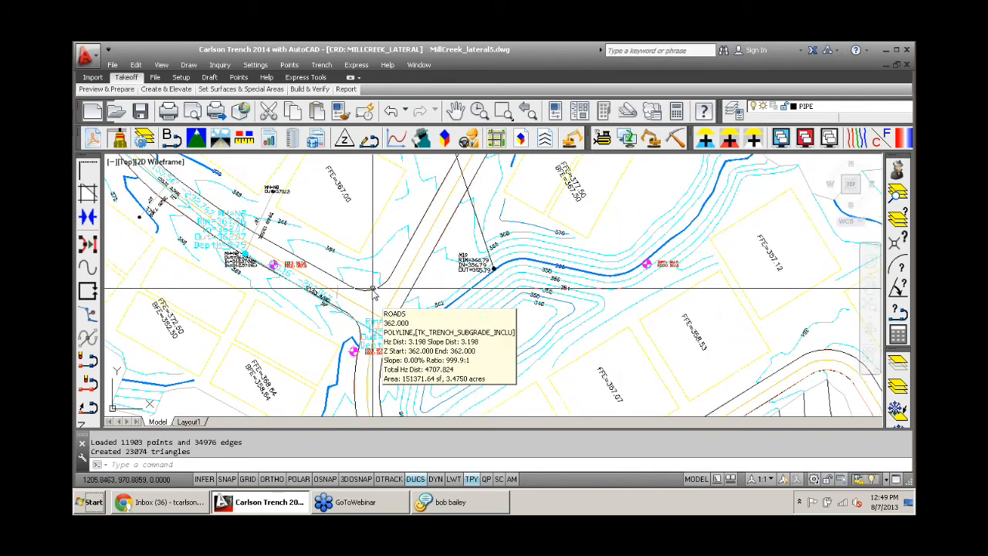
scroll(345, 223, down, 3)
middle_drag(357, 223, 398, 239)
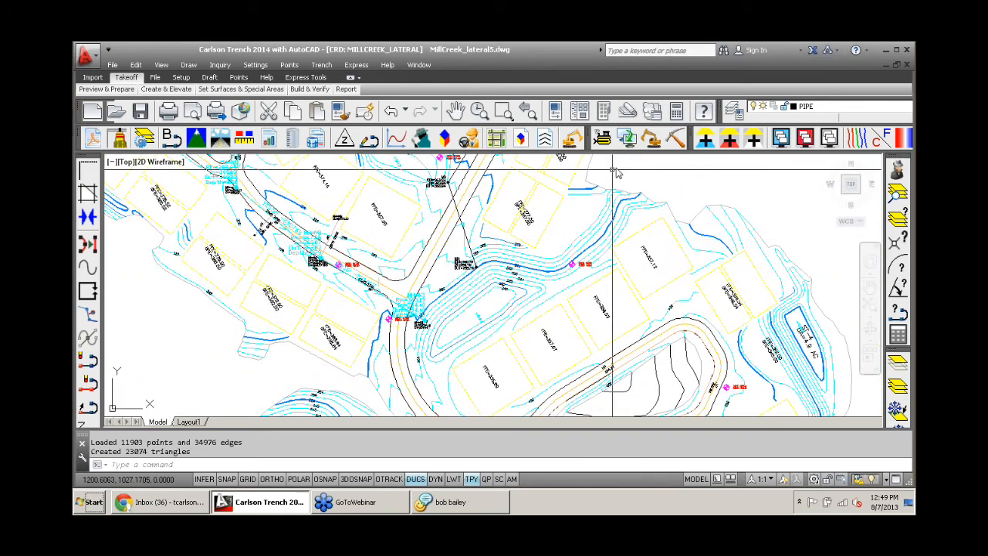
- Switch to the Carlson GeoTech module and review the DIRT and ROCK strata definitions in the drillhole settings, accepting them
click(675, 146)
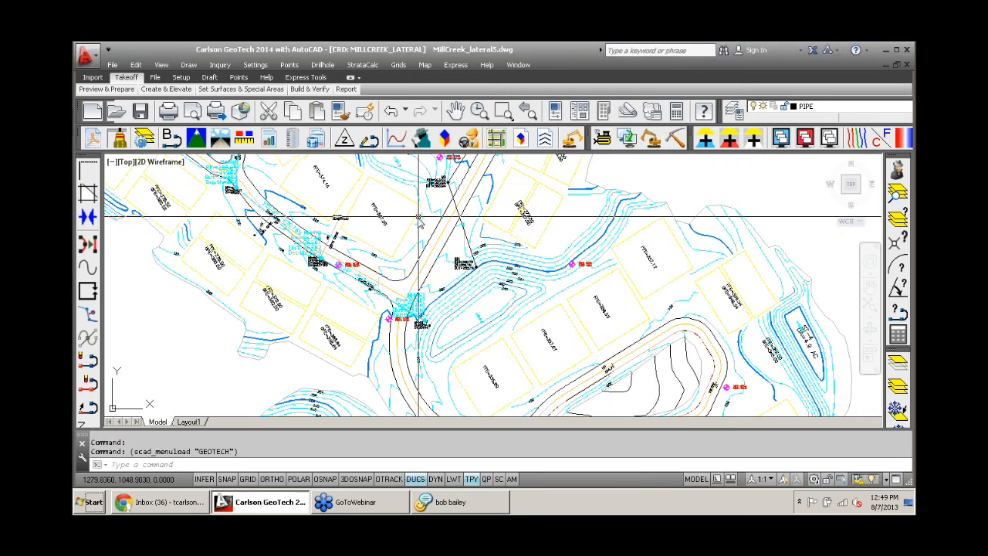
middle_drag(405, 220, 355, 210)
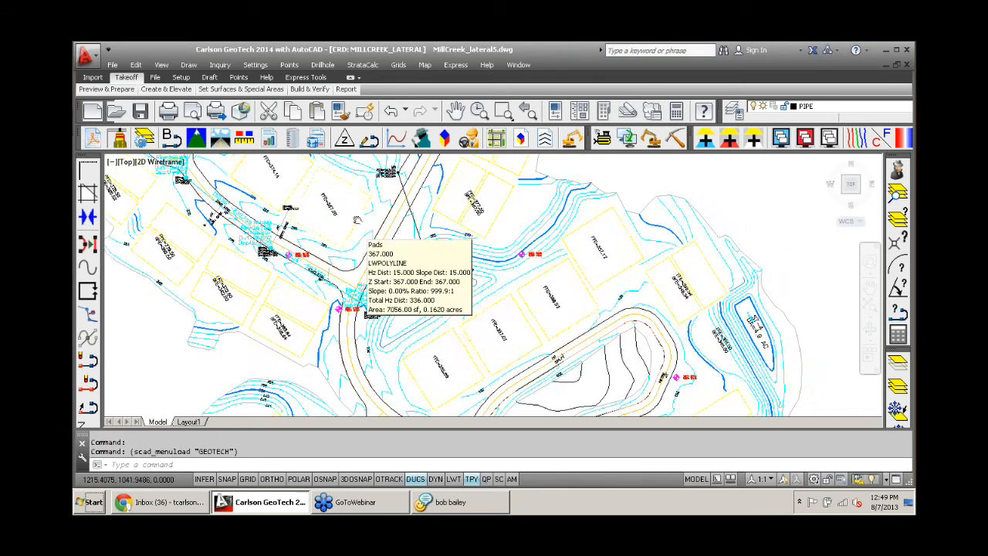
click(324, 66)
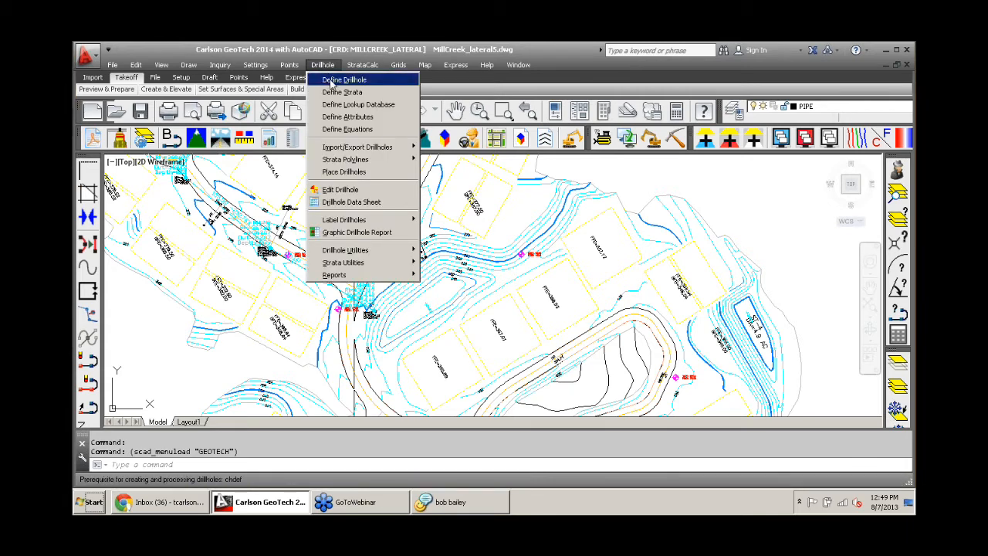
click(331, 81)
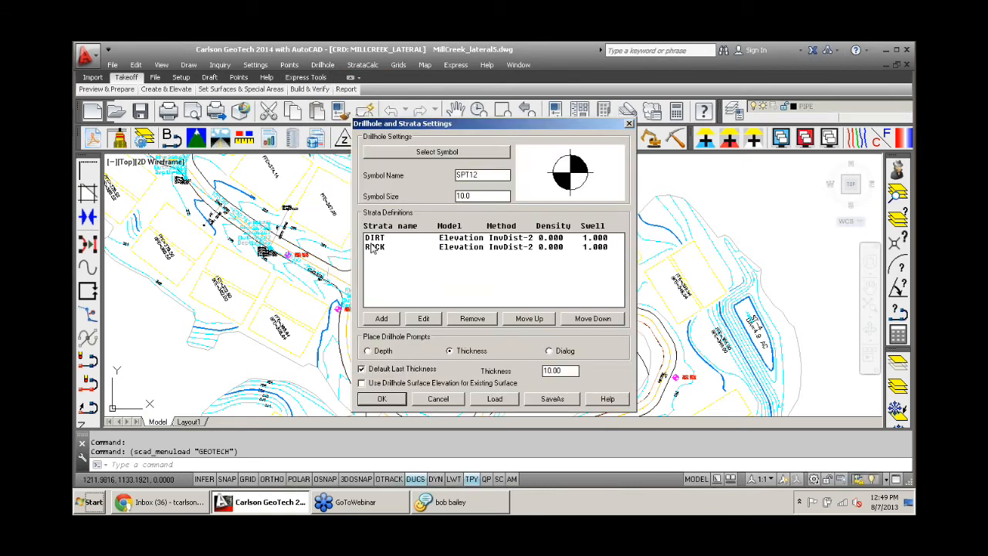
click(377, 239)
click(379, 247)
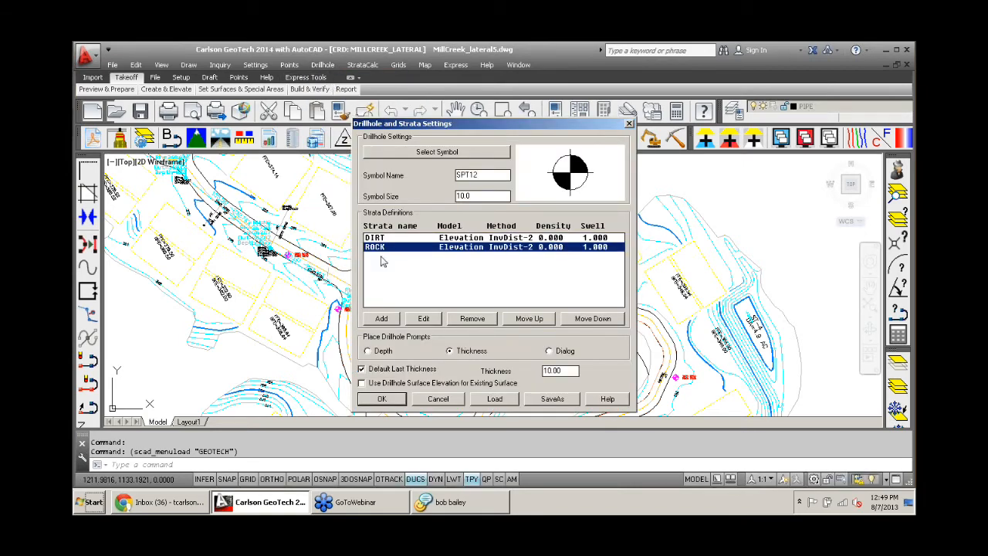
click(381, 400)
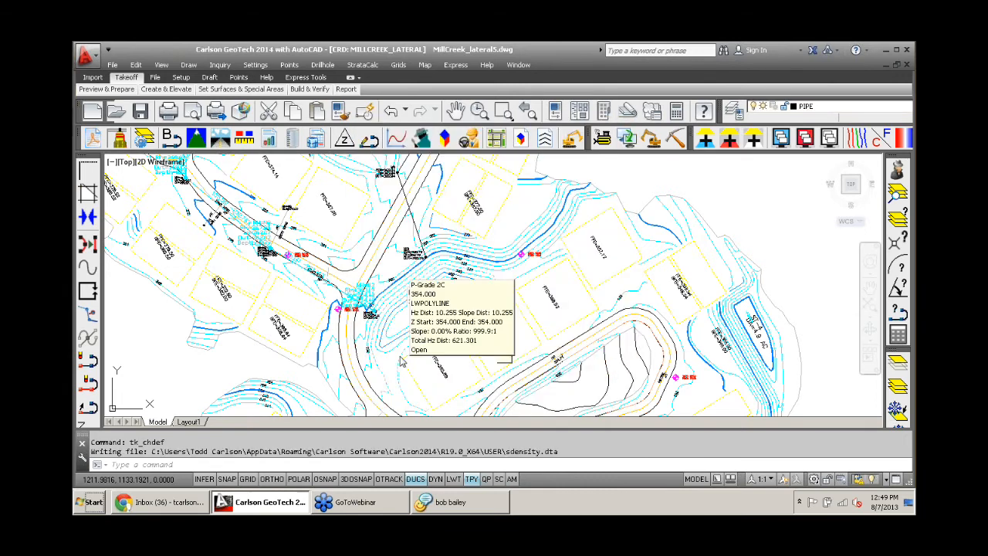
- Inspect the name, density, swell factor and modeling options for adding a new stratum to the drillhole definitions, without adding one
click(324, 65)
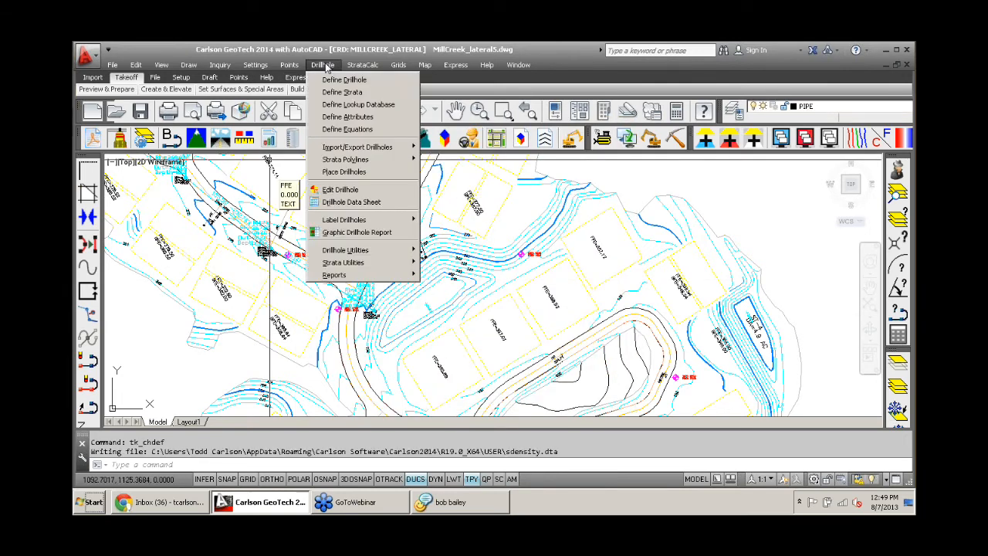
click(348, 80)
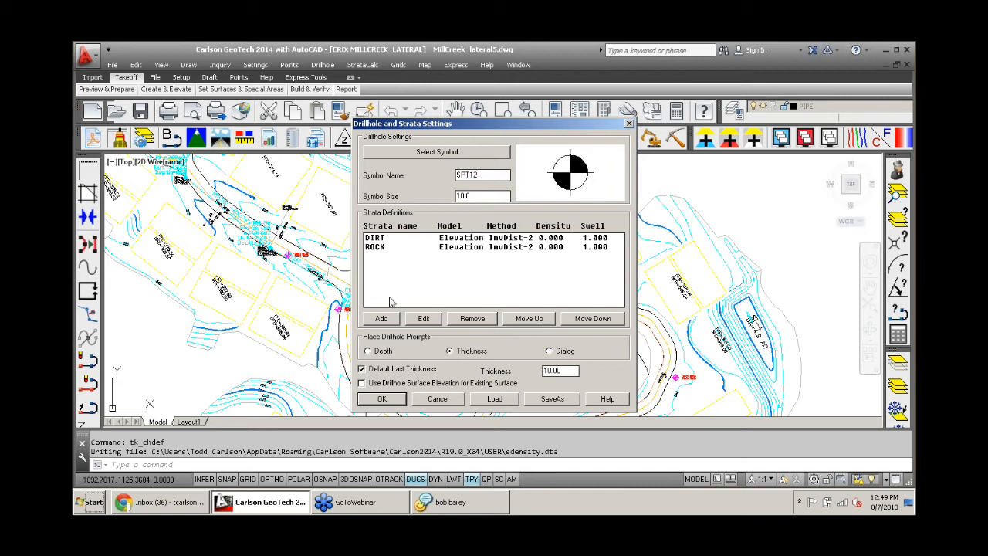
click(381, 318)
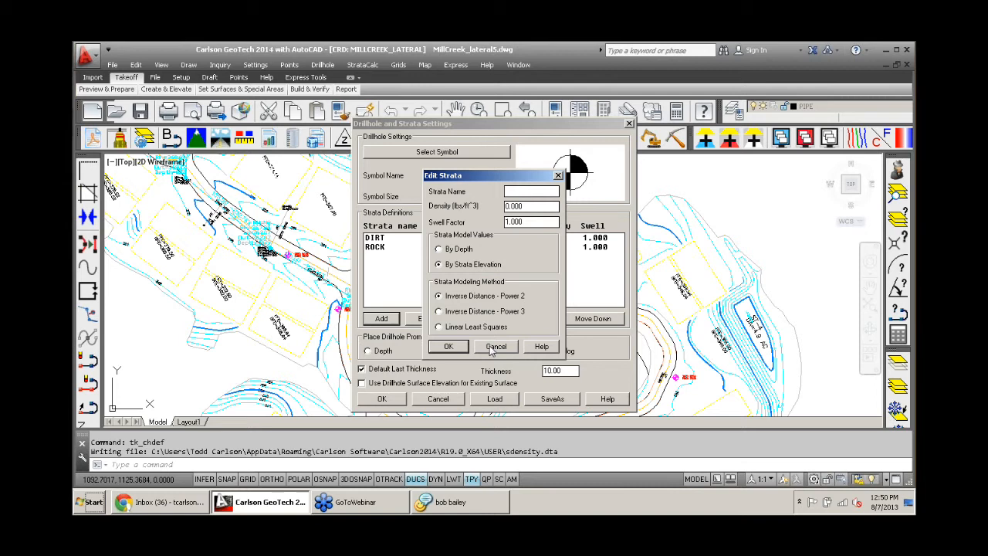
click(494, 347)
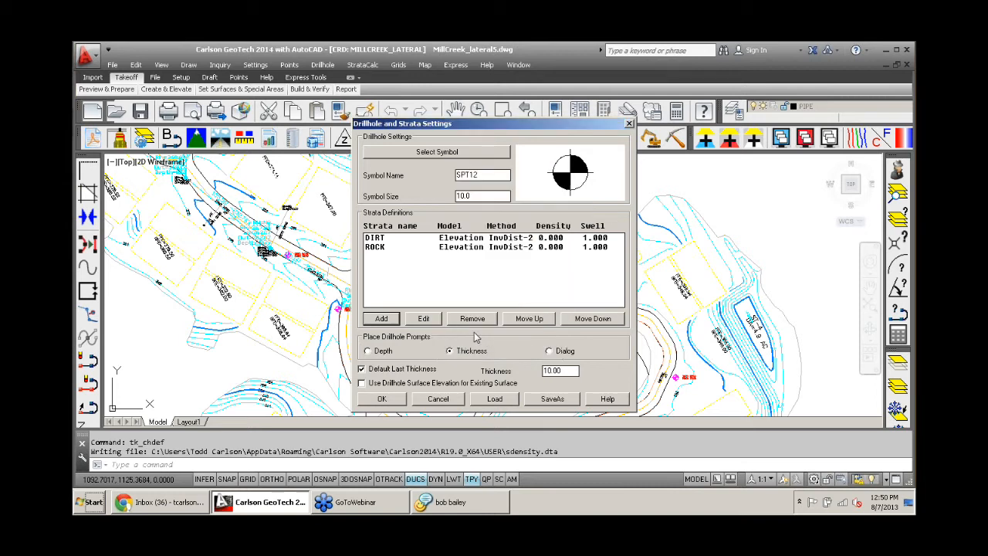
click(437, 398)
- Place a drillhole just northeast of the FFE=374.14 lot with a DIRT thickness of 4 and a ROCK thickness of 10
click(322, 66)
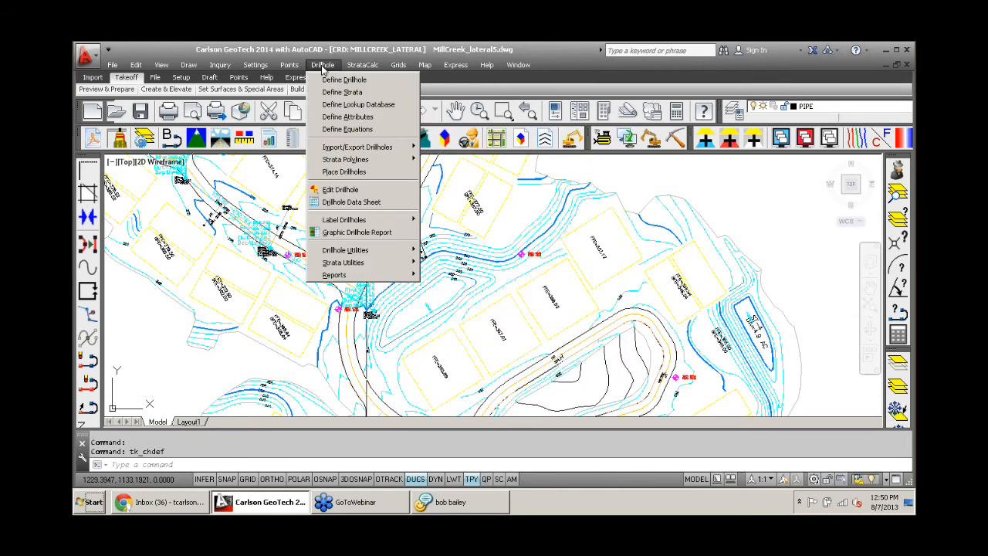
click(383, 171)
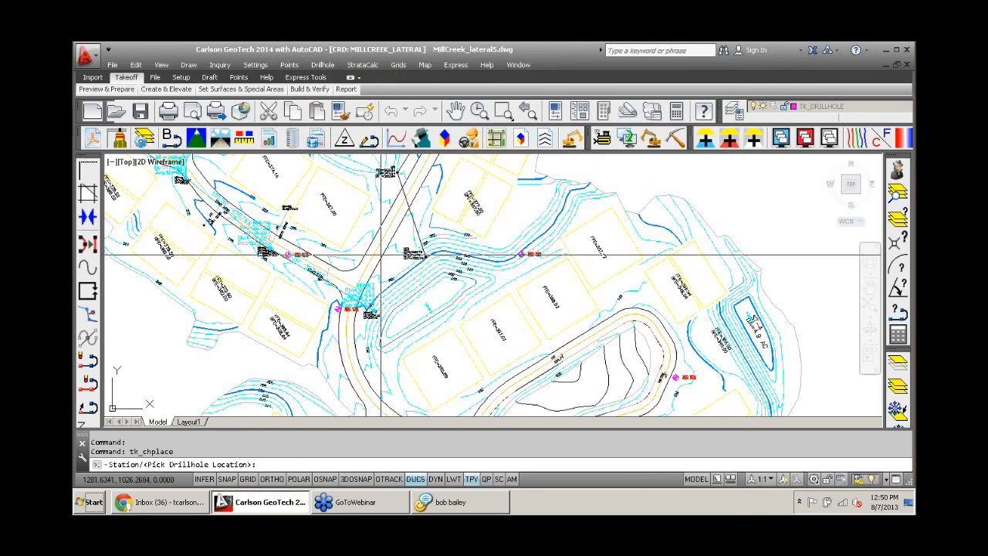
scroll(417, 223, up, 2)
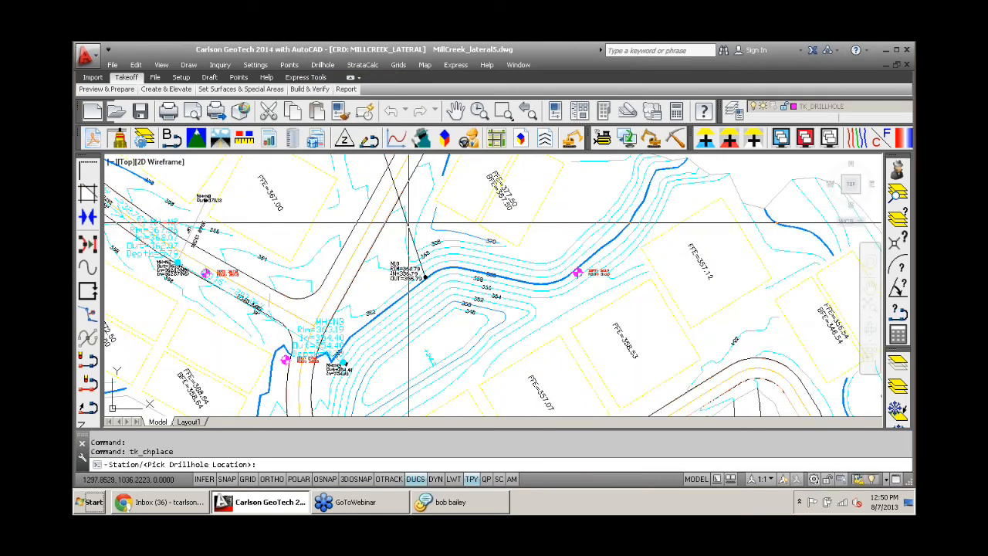
scroll(452, 309, down, 1)
scroll(312, 205, down, 1)
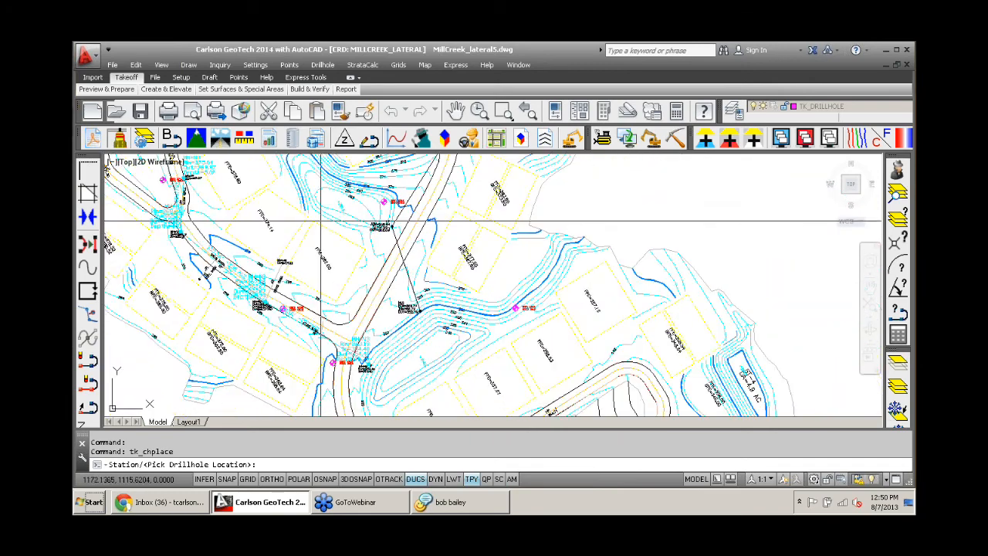
scroll(311, 205, up, 2)
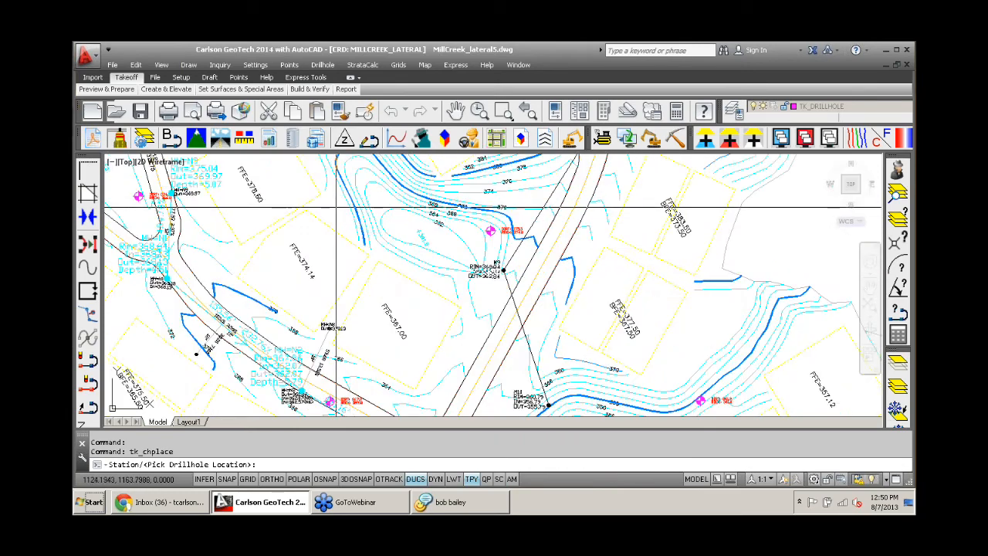
click(335, 206)
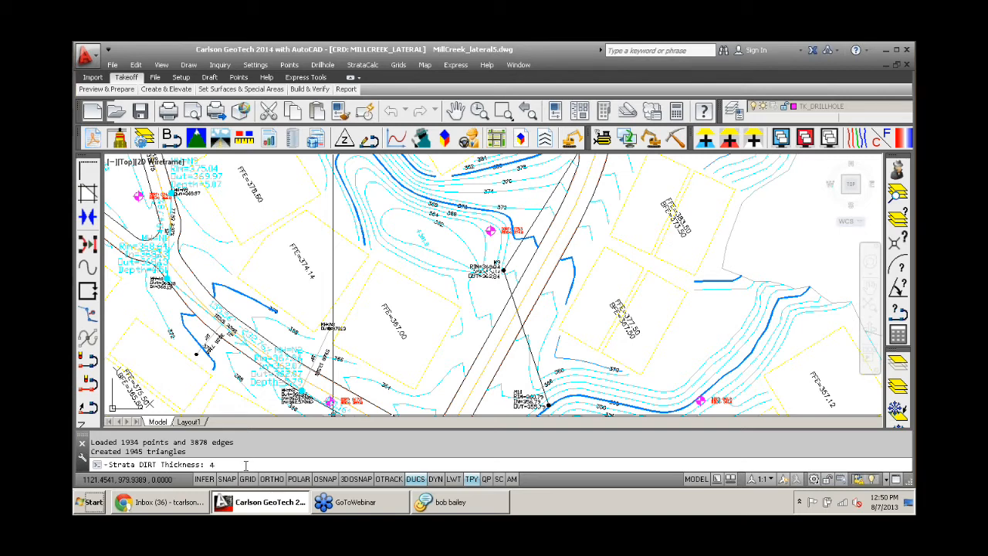
key(Return)
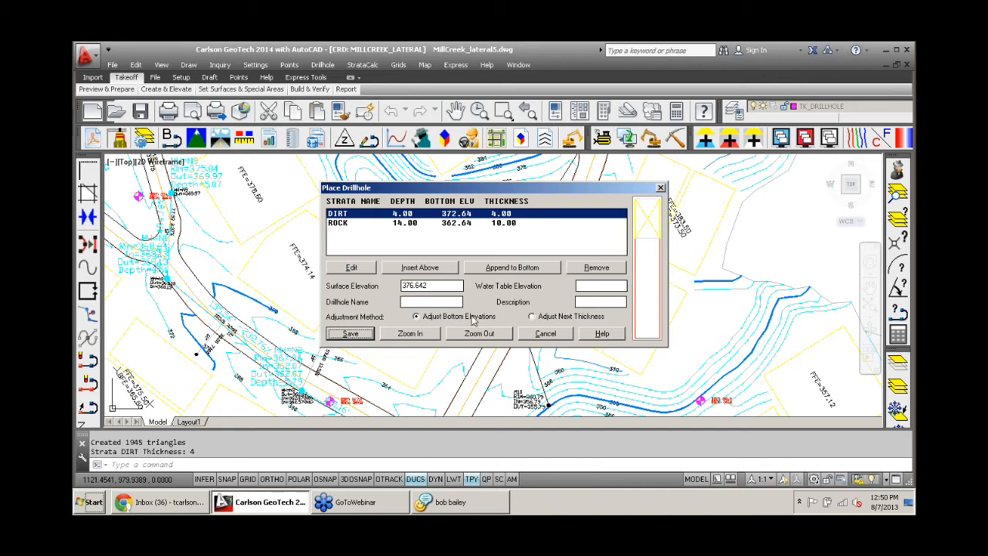
drag(434, 284, 398, 285)
click(350, 334)
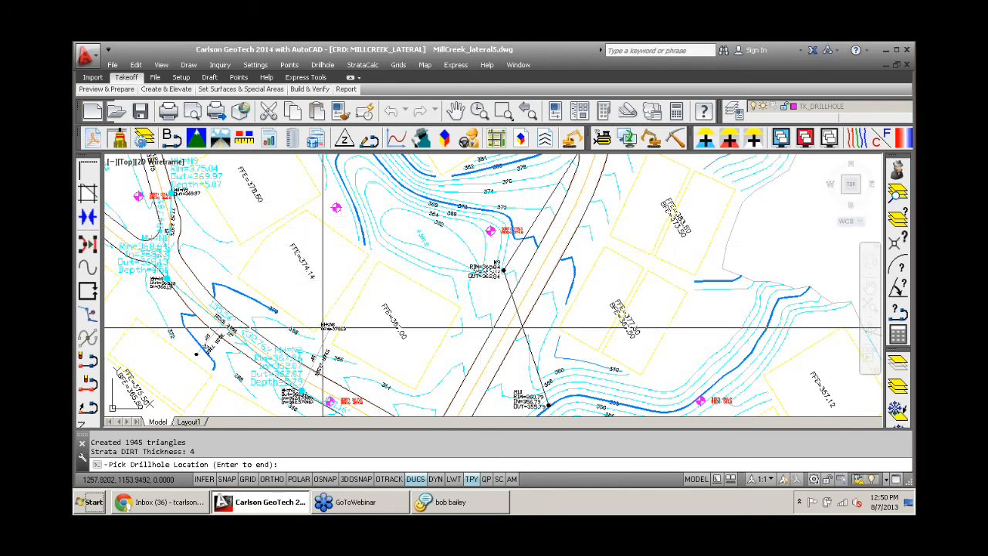
scroll(313, 326, down, 3)
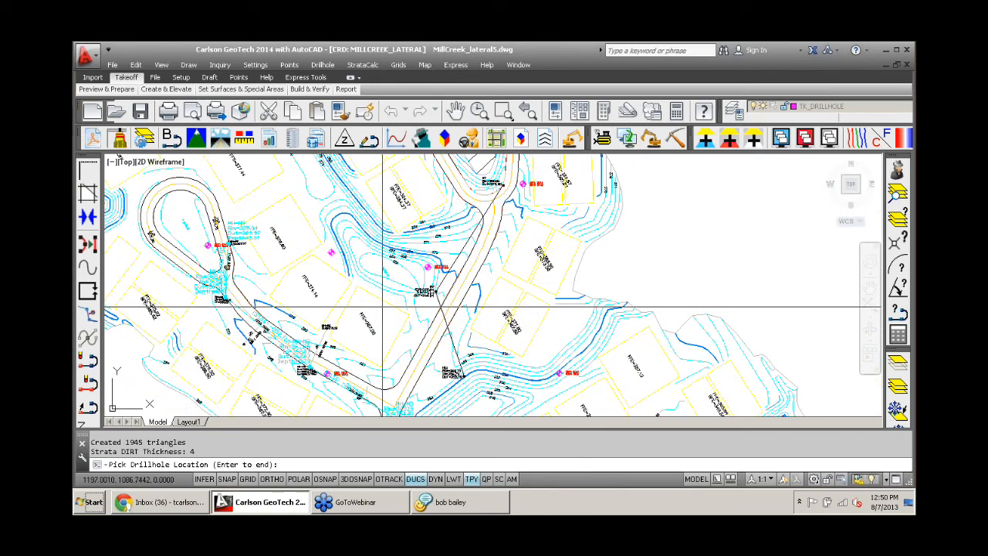
key(Return)
- Make the strata surfaces from the placed drillholes
click(321, 65)
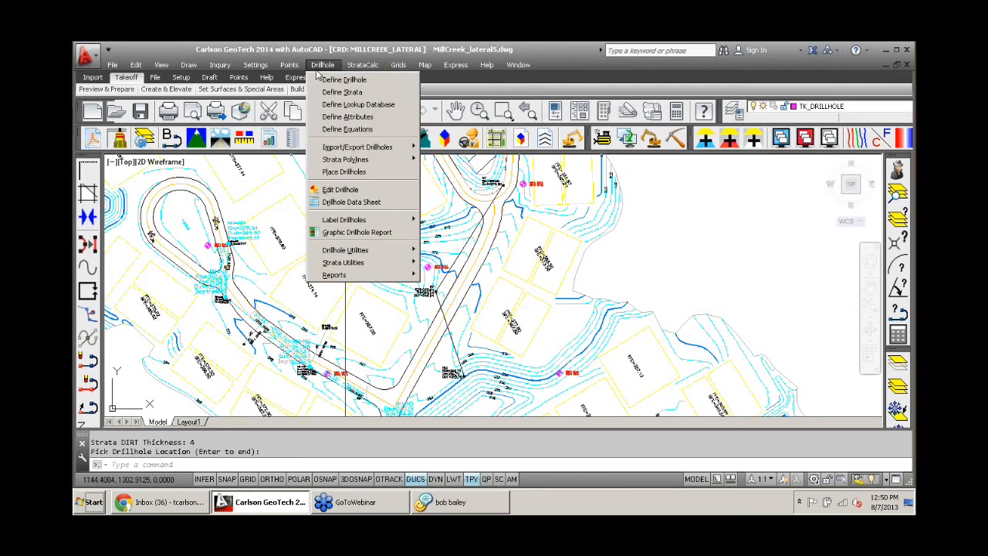
mouse_move(349, 68)
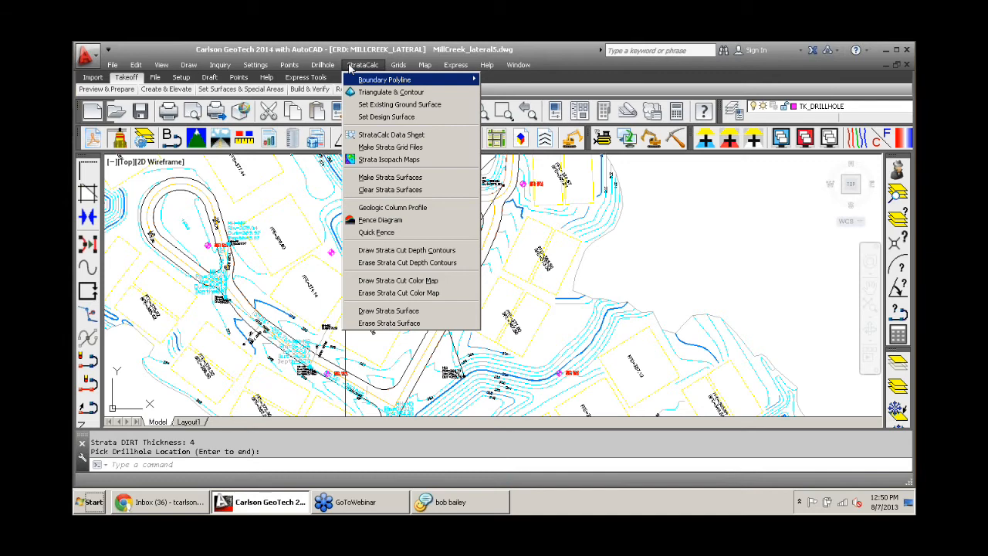
click(402, 177)
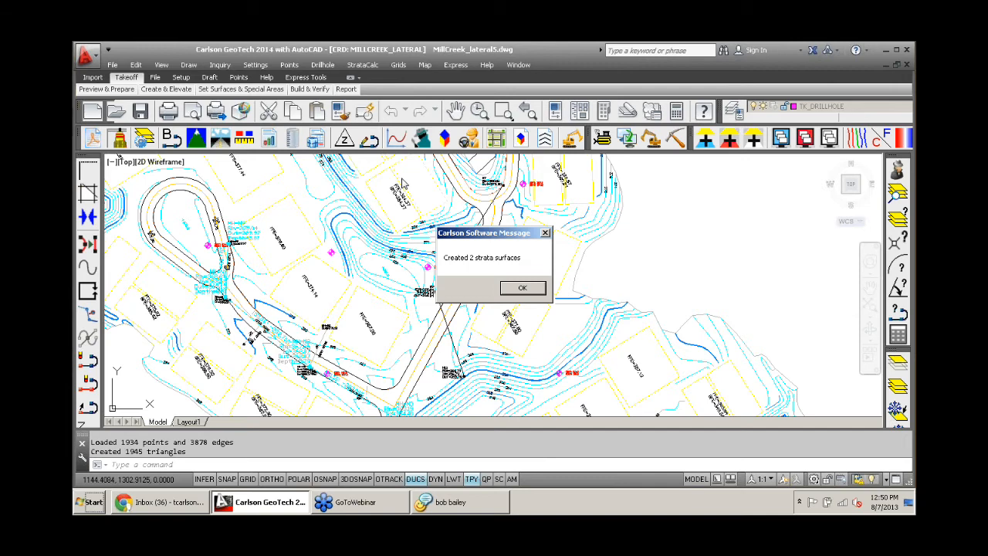
click(522, 290)
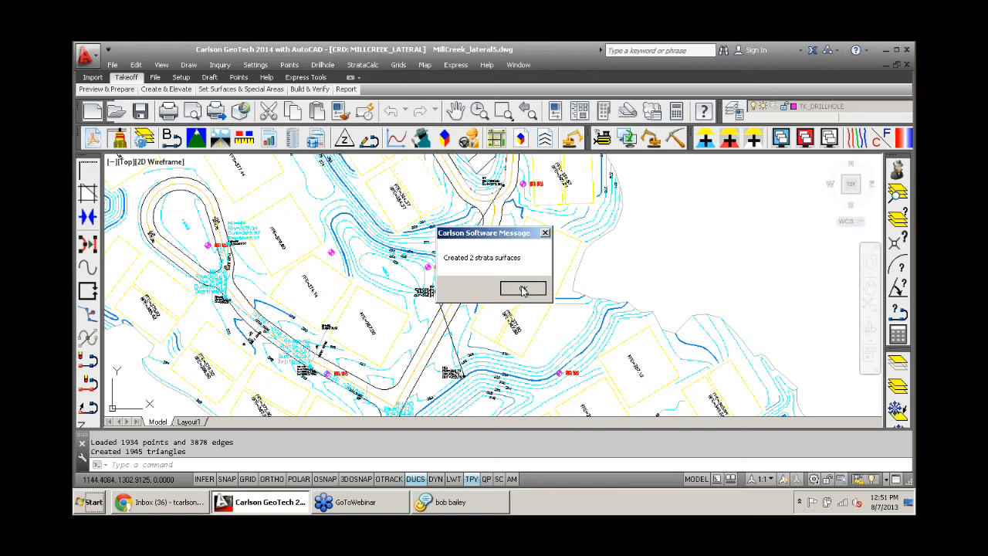
- Draw the strata cut color map for the ROCK stratum
click(362, 64)
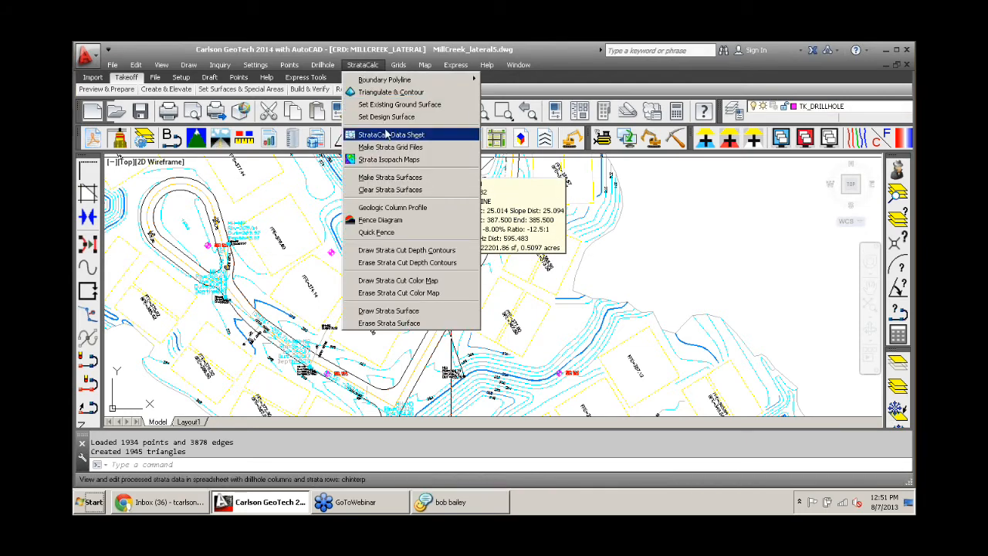
click(389, 284)
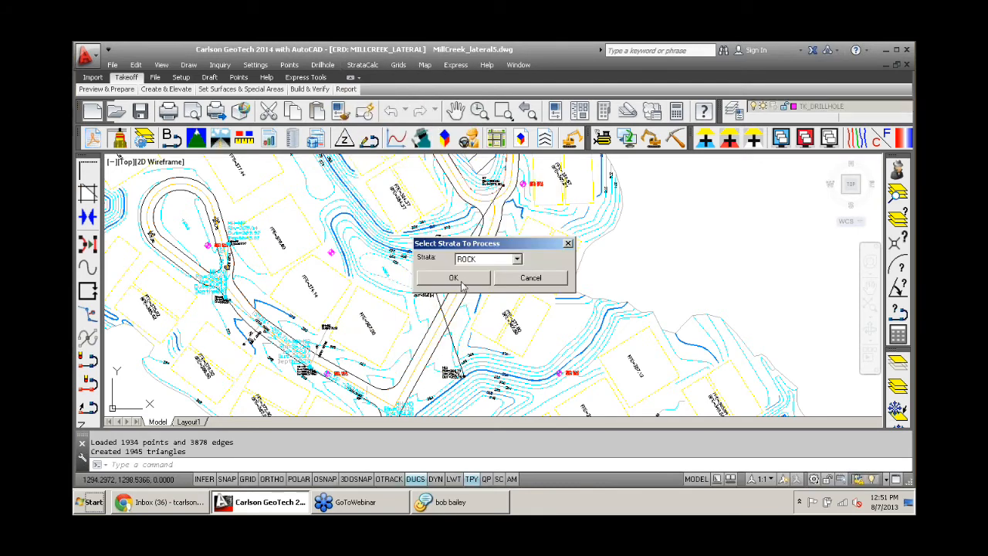
click(458, 280)
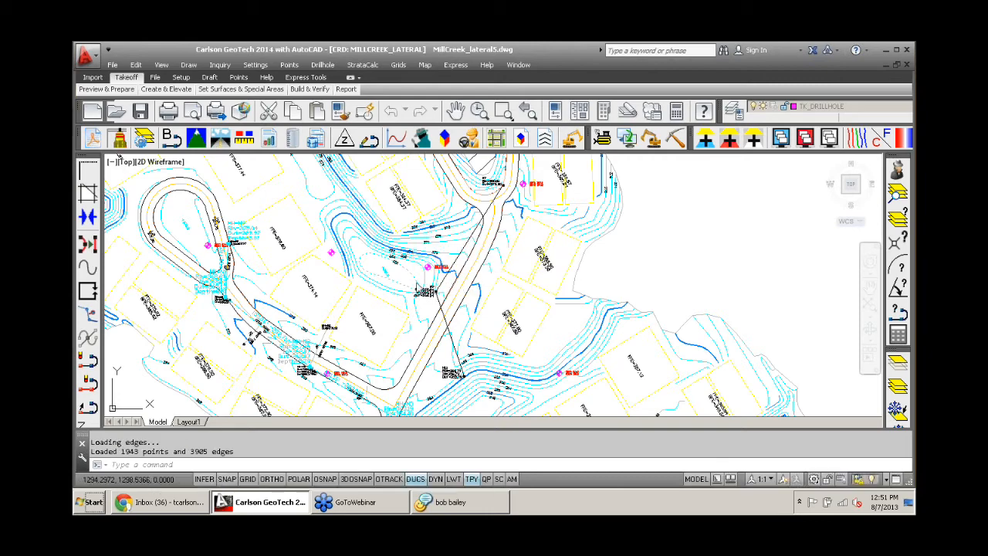
- Examine the ROCK cut color map around manhole N3 and along the trench line, without placing a color legend
mouse_move(392, 380)
middle_down()
mouse_move(369, 256)
mouse_move(345, 199)
middle_up()
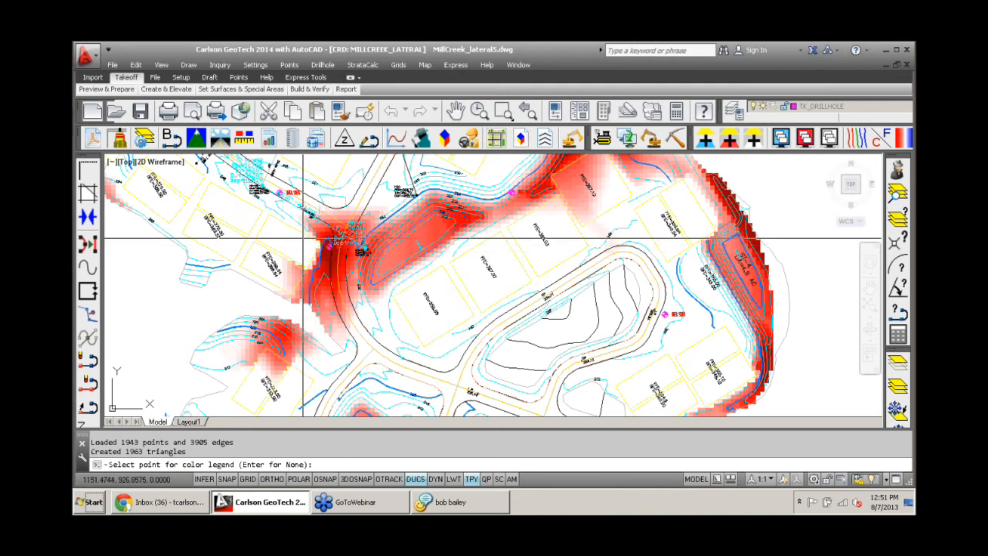
scroll(311, 257, up, 2)
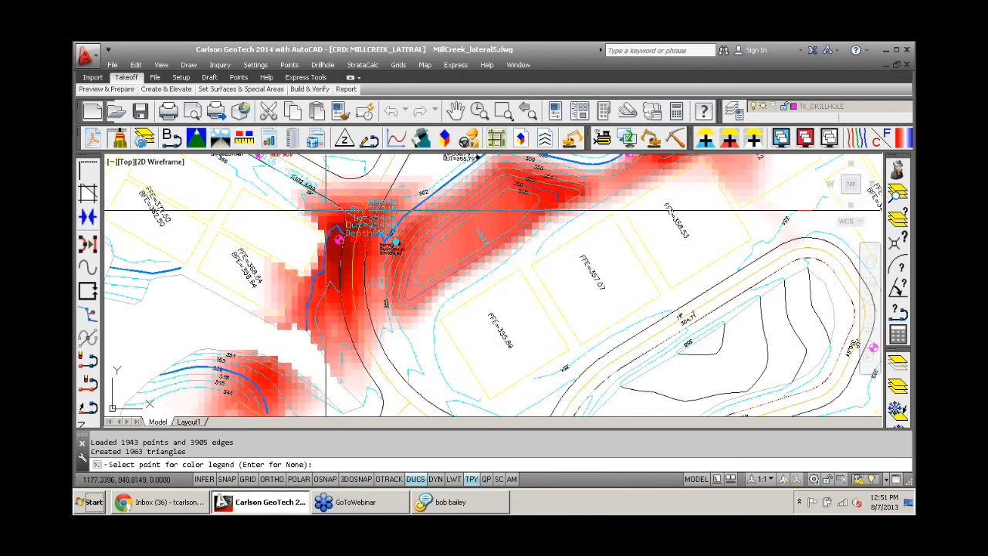
scroll(345, 230, up, 2)
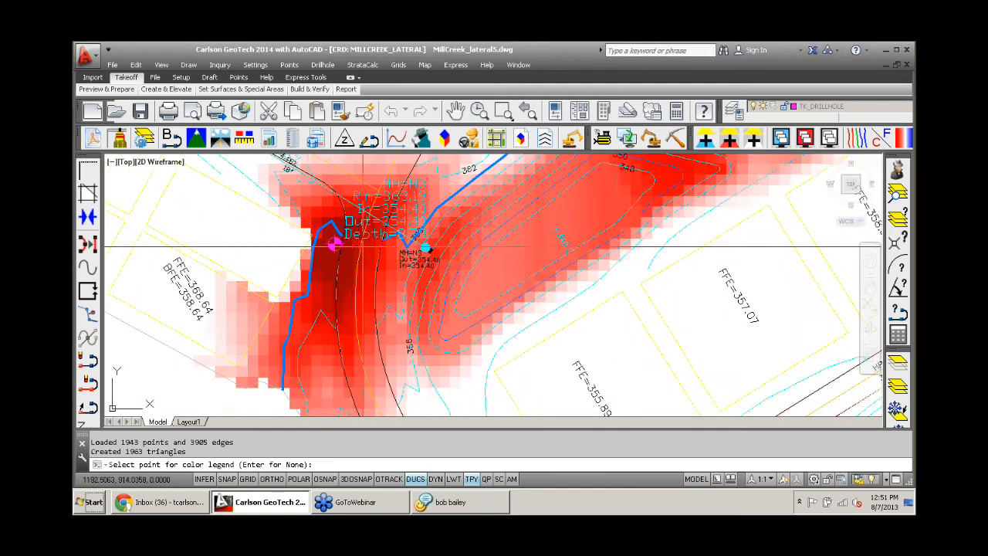
scroll(312, 224, down, 2)
mouse_move(302, 212)
middle_down()
mouse_move(317, 239)
mouse_move(354, 254)
middle_up()
scroll(390, 233, down, 1)
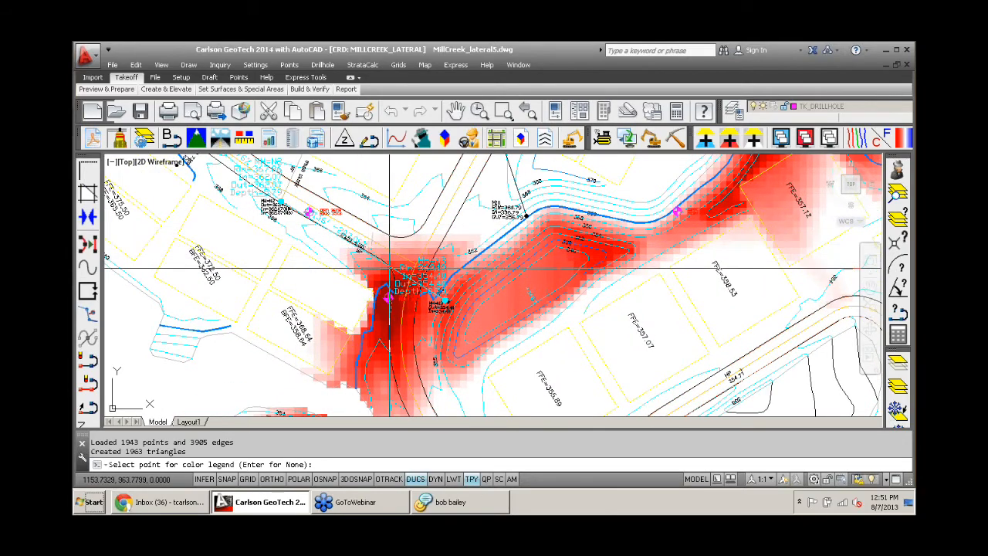
scroll(389, 233, down, 1)
scroll(338, 181, down, 2)
middle_drag(343, 205, 351, 289)
- Erase the strata cut color map from the drawing
click(362, 65)
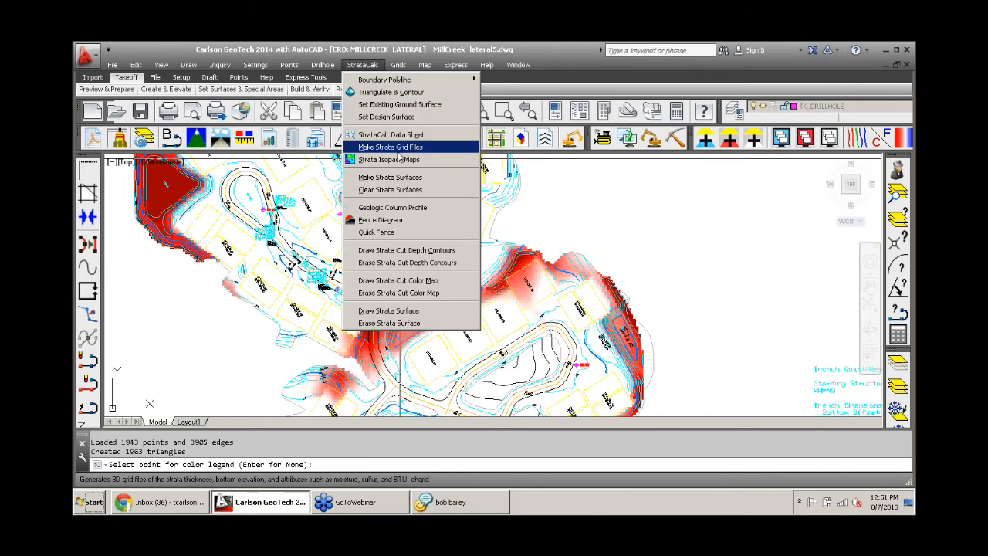
click(426, 293)
scroll(434, 280, down, 4)
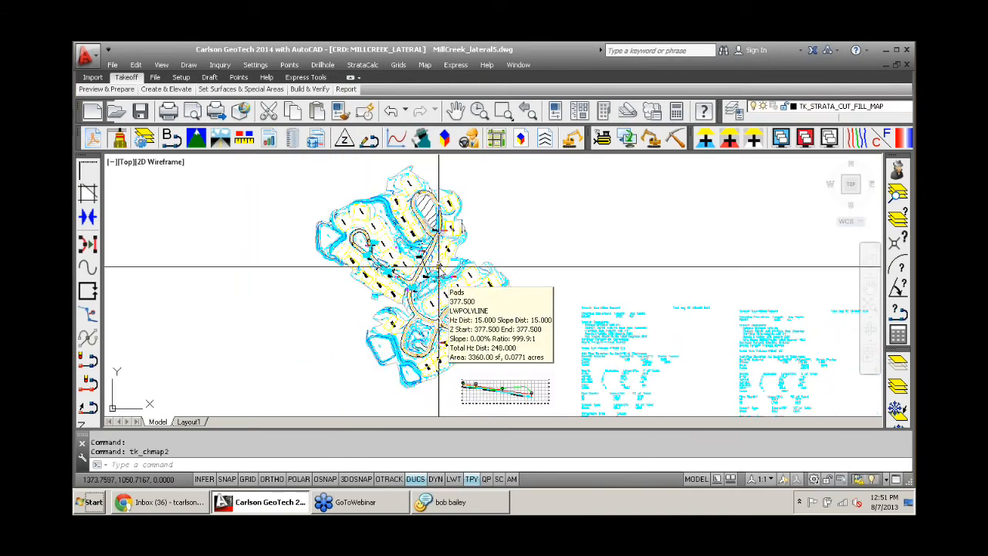
- Switch to the Carlson Trench module and calculate trench network quantities for all trench lines, using the ROCK strata profile
click(651, 144)
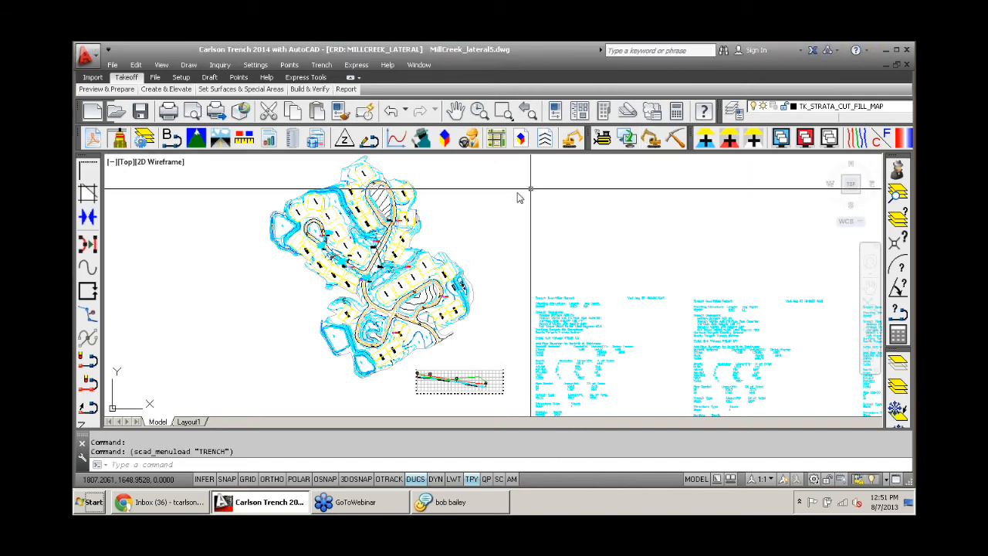
click(323, 65)
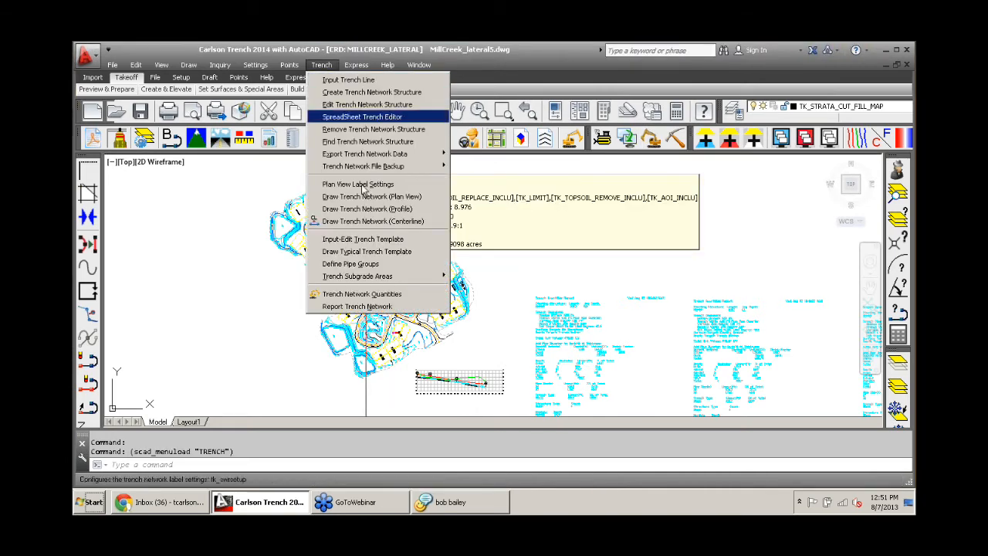
click(362, 294)
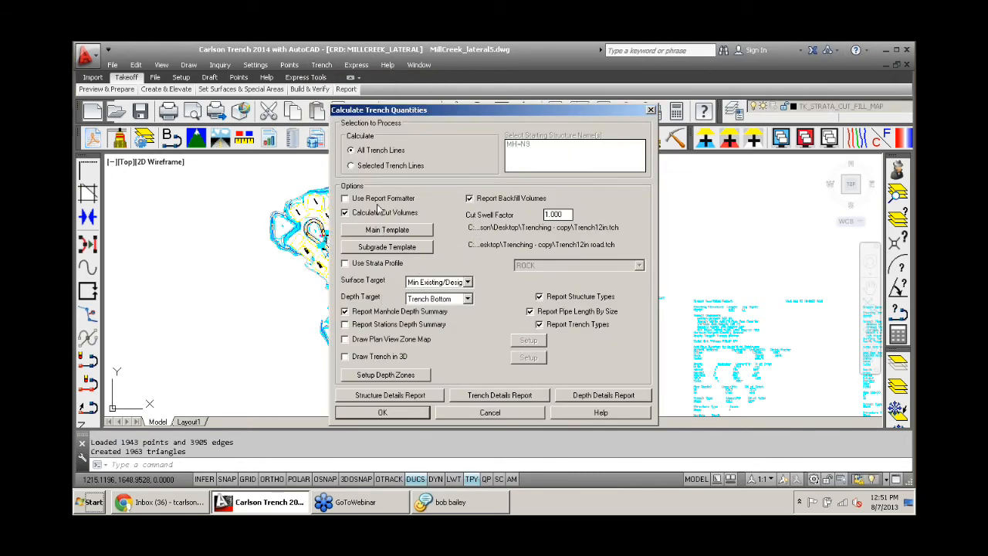
click(344, 263)
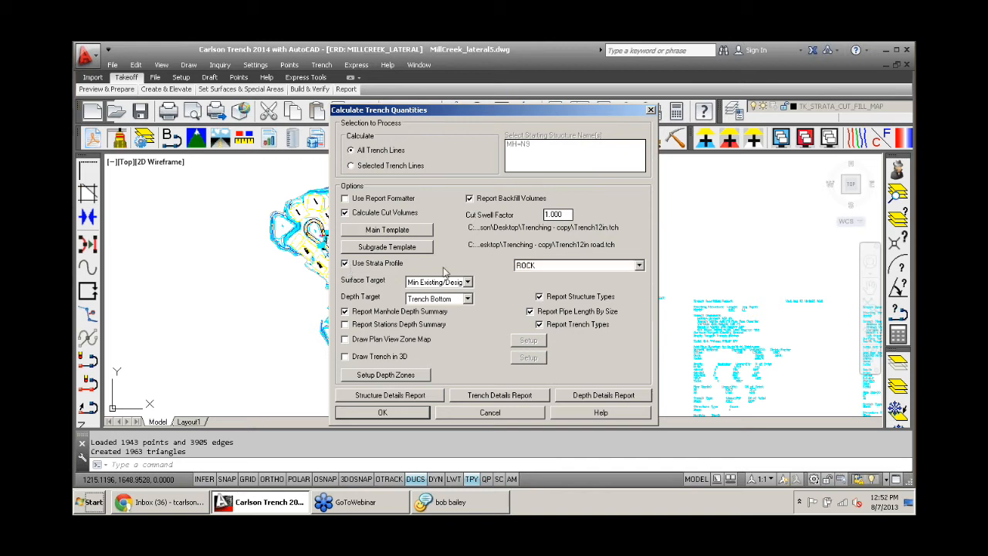
click(533, 267)
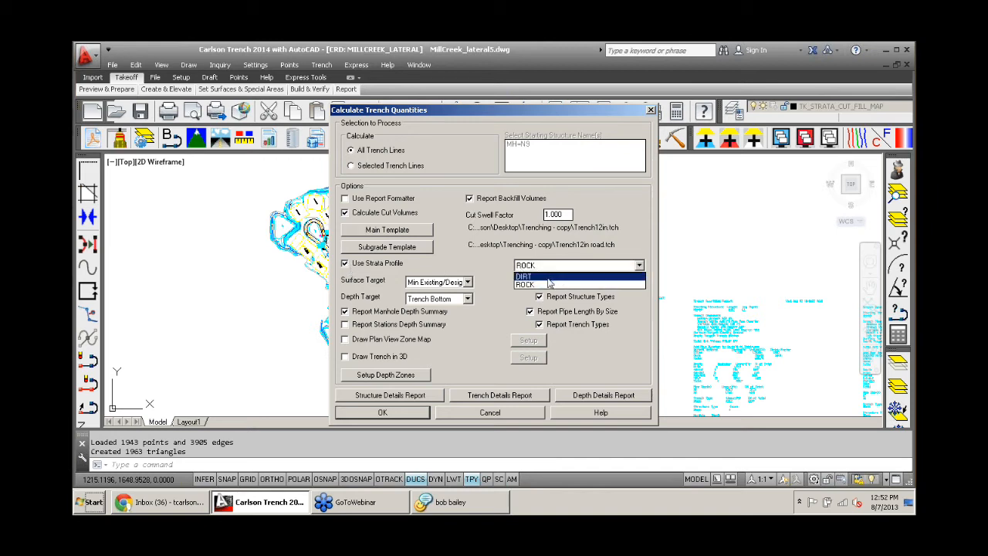
click(545, 285)
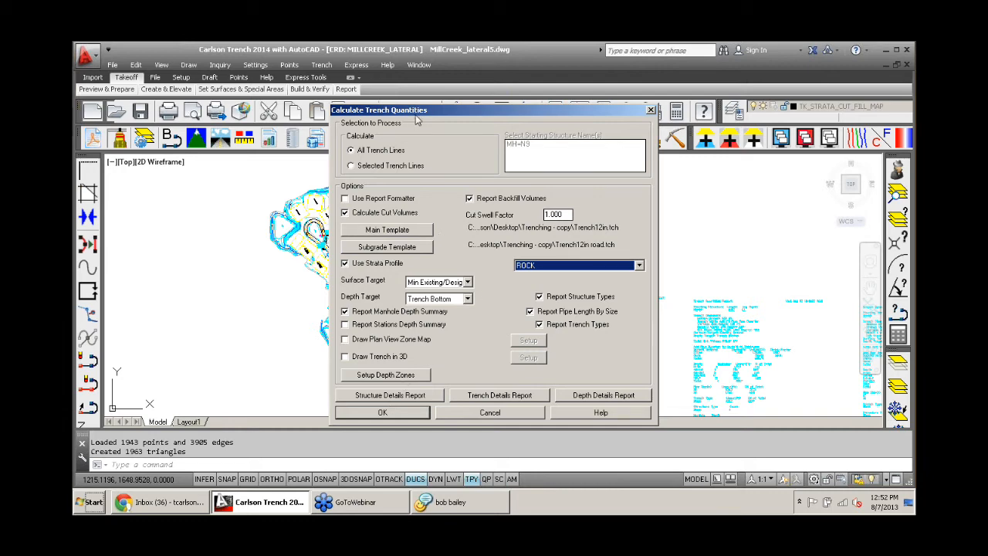
drag(417, 119, 298, 92)
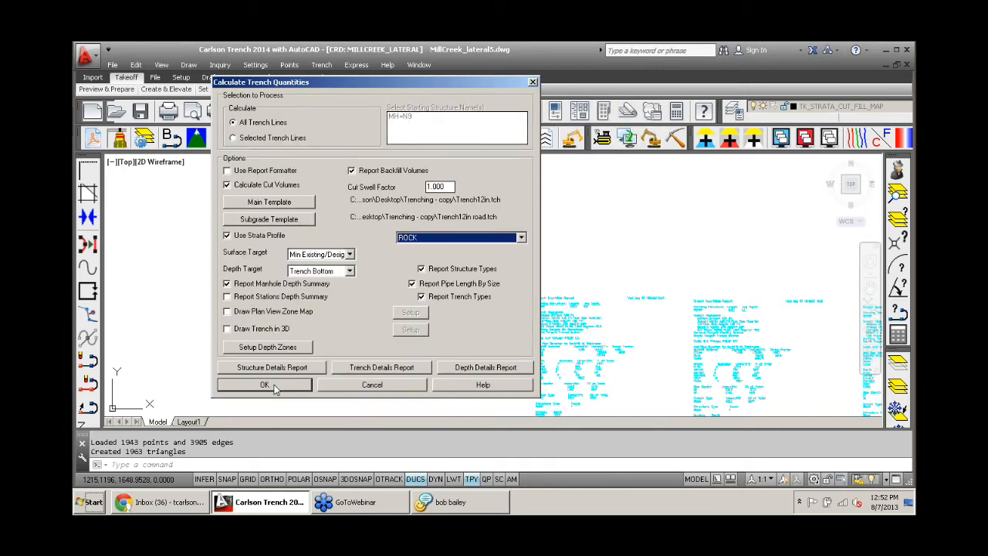
click(274, 388)
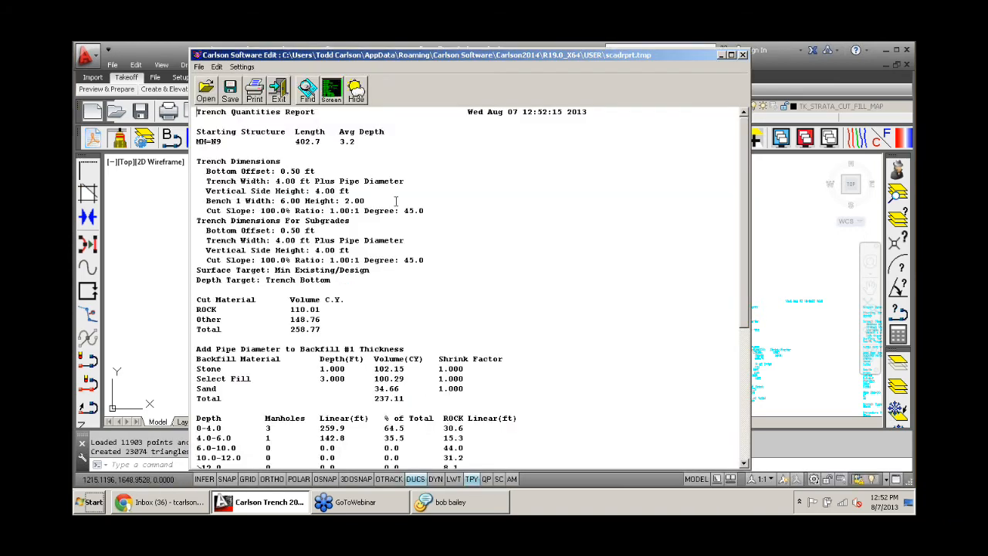
- Review the ROCK, Other and Total cut volumes in the trench quantities report
scroll(395, 201, down, 2)
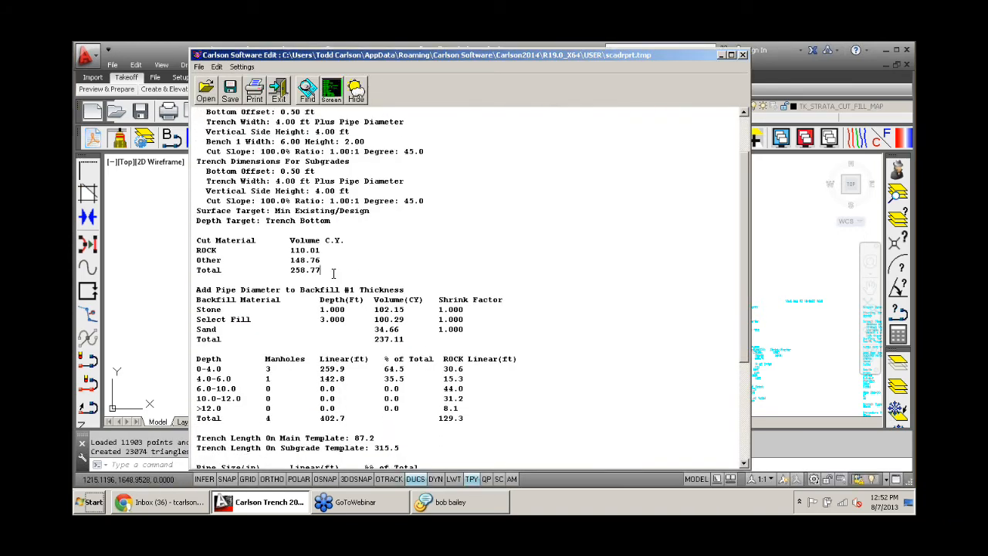
drag(321, 270, 198, 270)
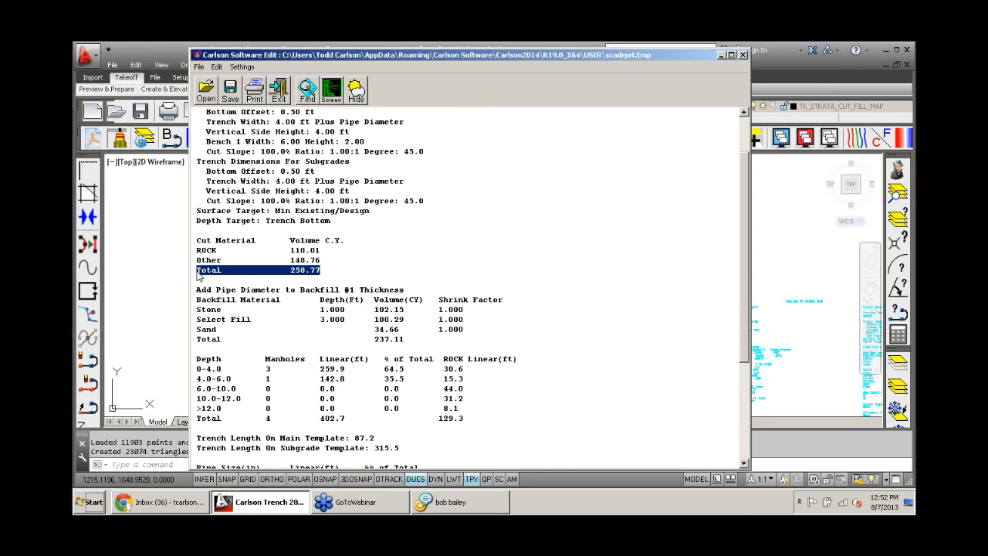
drag(321, 260, 291, 250)
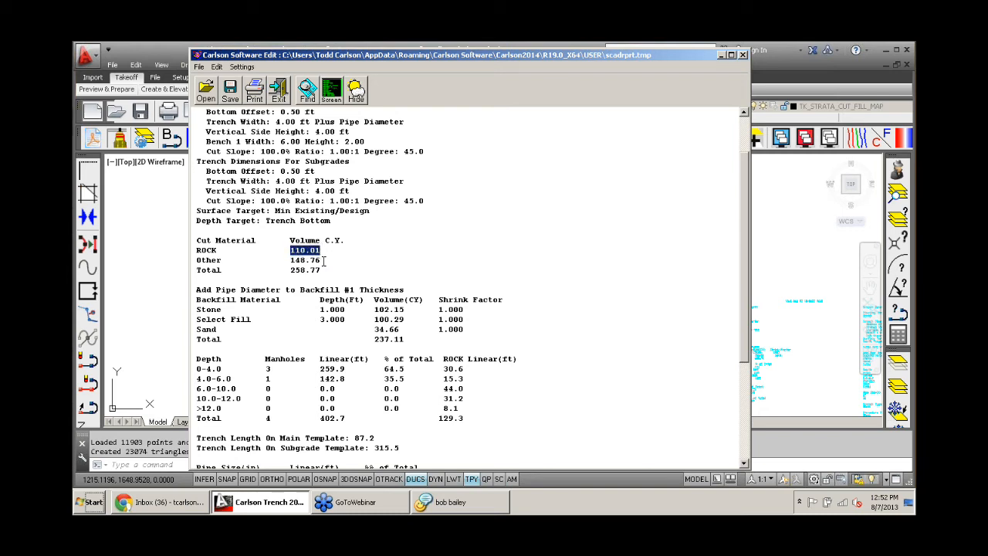
drag(323, 260, 292, 266)
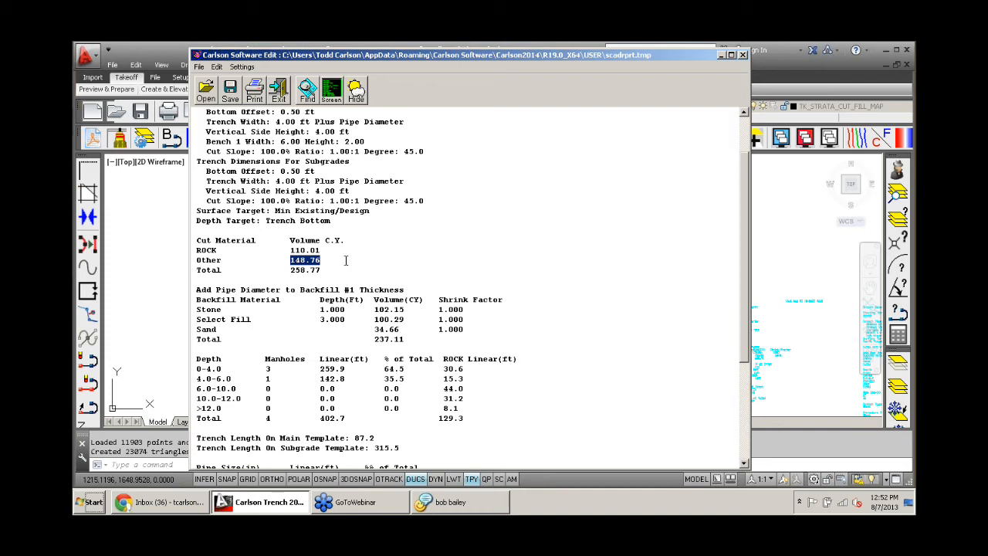
drag(323, 250, 291, 260)
drag(330, 250, 292, 250)
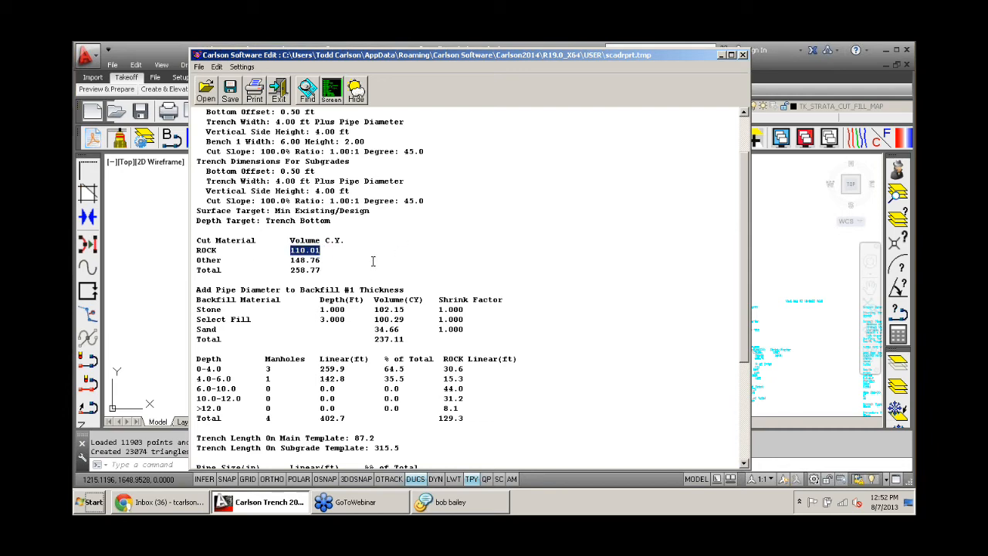
- Review the backfill volumes and the linear footage by depth range in the trench quantities report, and close it
scroll(373, 261, down, 3)
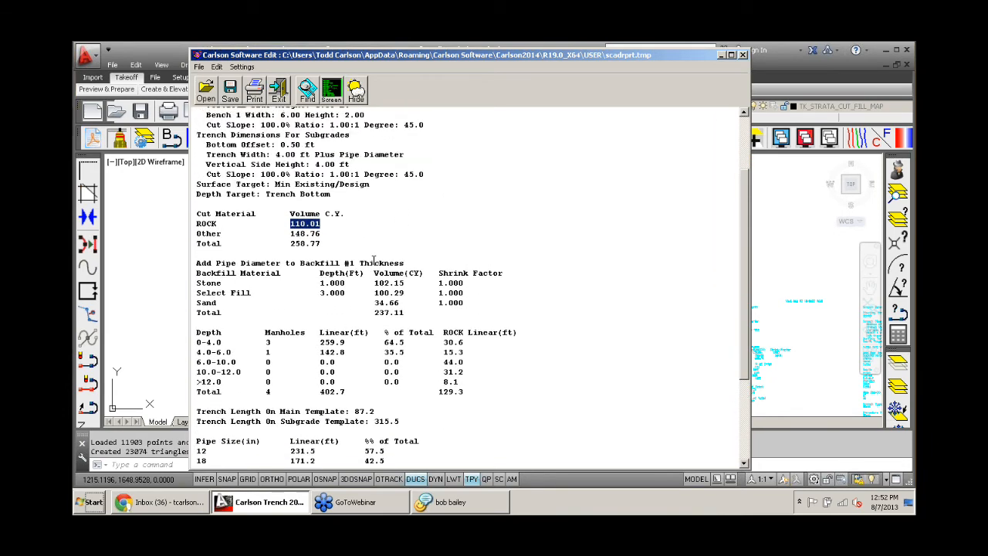
scroll(373, 261, up, 1)
scroll(374, 260, down, 5)
scroll(377, 260, up, 4)
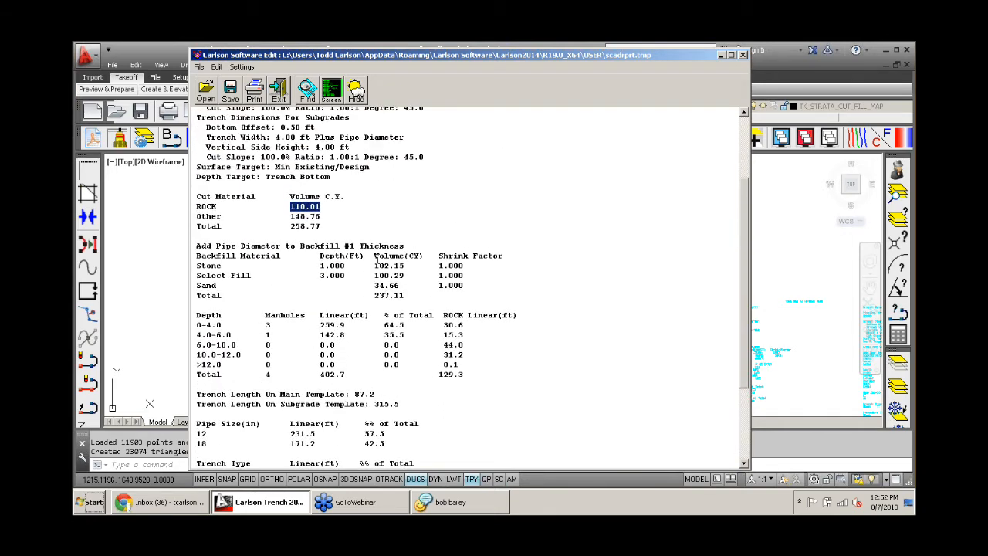
scroll(376, 260, down, 3)
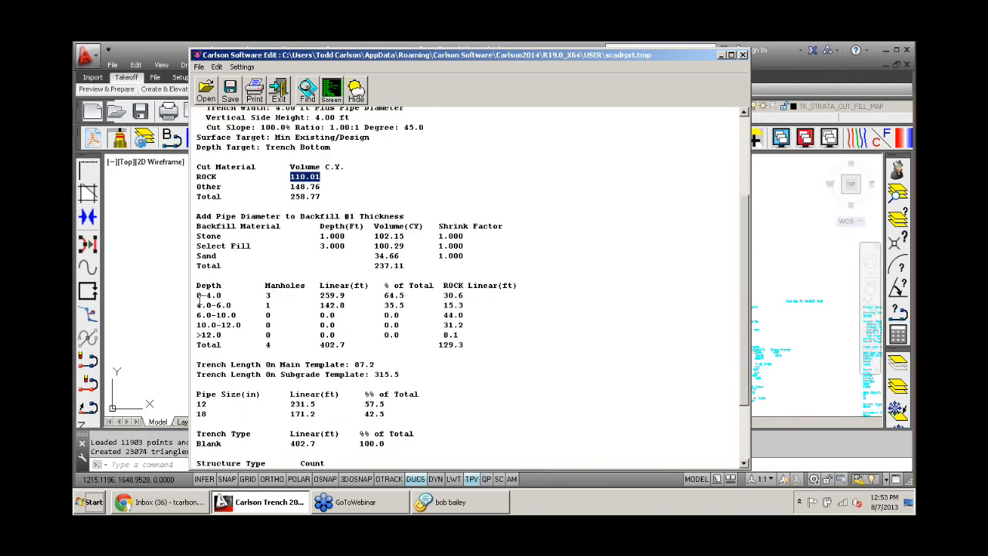
click(279, 91)
- Restart the trench quantities calculation and set the upper limits of depth zones 1 to 5 to 2, 4, 6, 10 and 12
click(505, 229)
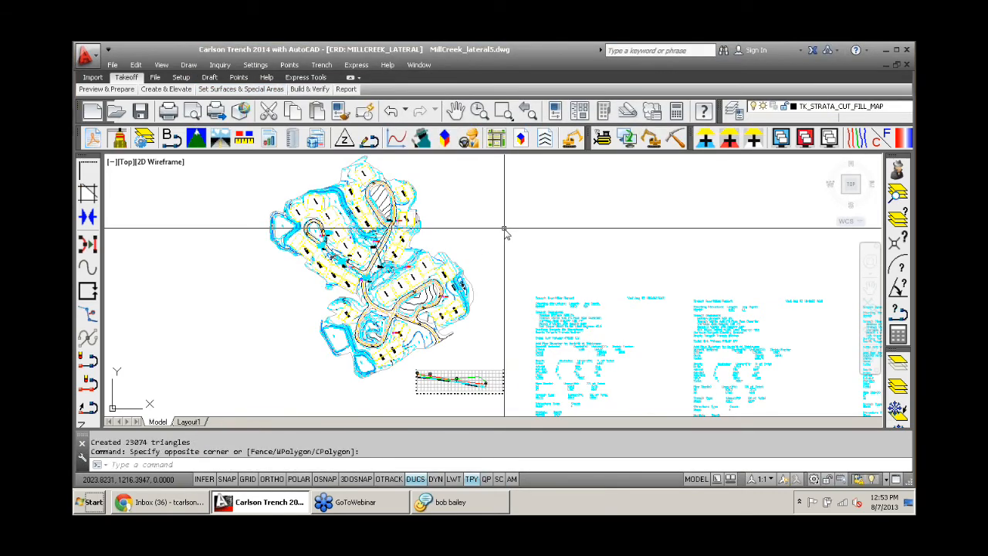
key(Return)
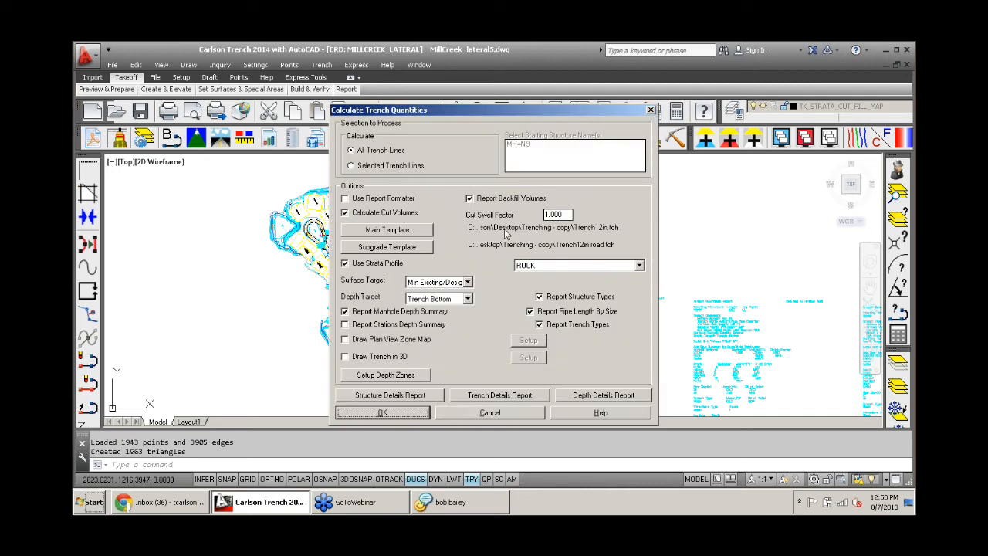
click(376, 375)
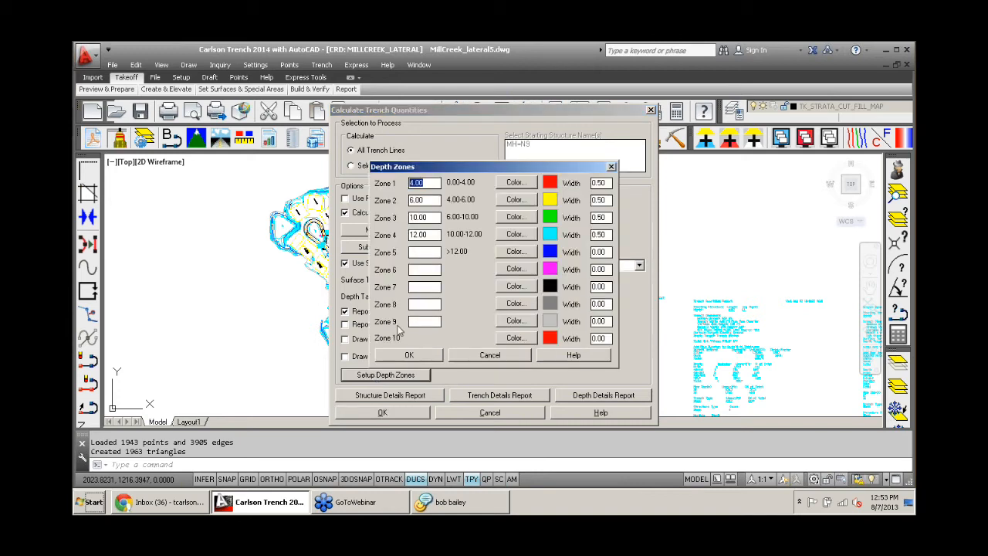
click(427, 183)
drag(427, 183, 400, 189)
text(2)
key(Tab)
text(4)
key(Tab)
text(6)
key(Tab)
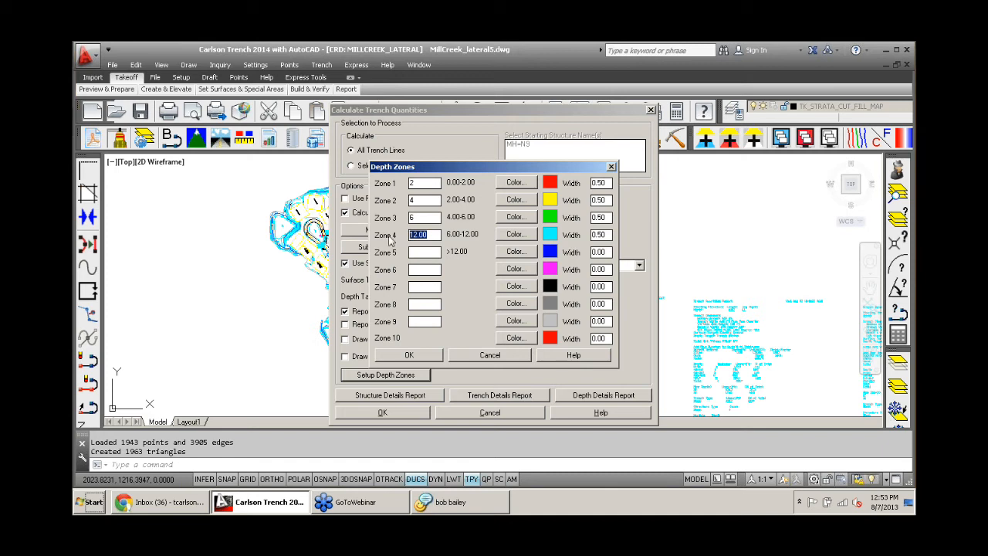
text(10)
click(420, 253)
text(12)
click(418, 270)
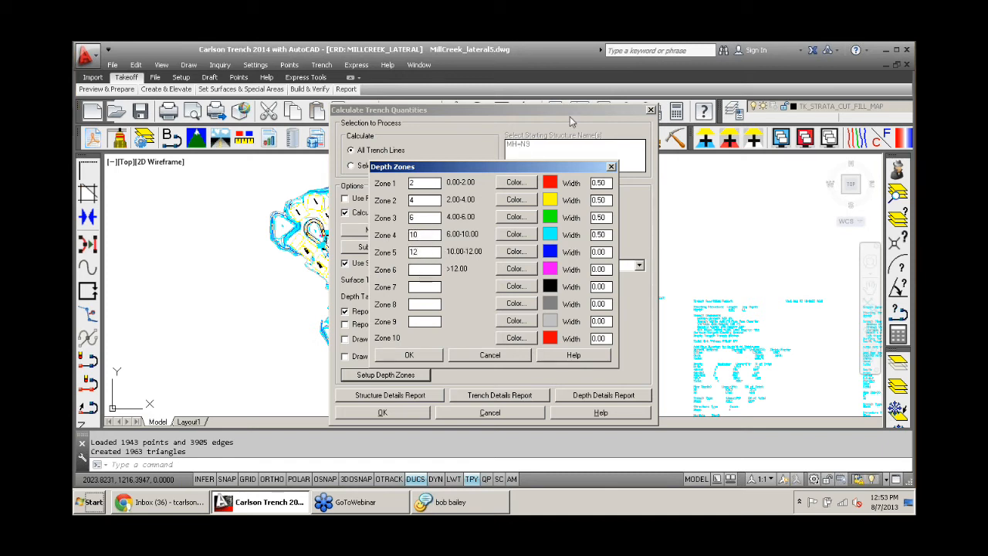
- Set the line widths of depth zones 5 and 6 to .5 and accept the depth zone setup
drag(609, 251, 591, 252)
text(.5)
drag(608, 269, 582, 268)
text(.)
click(410, 356)
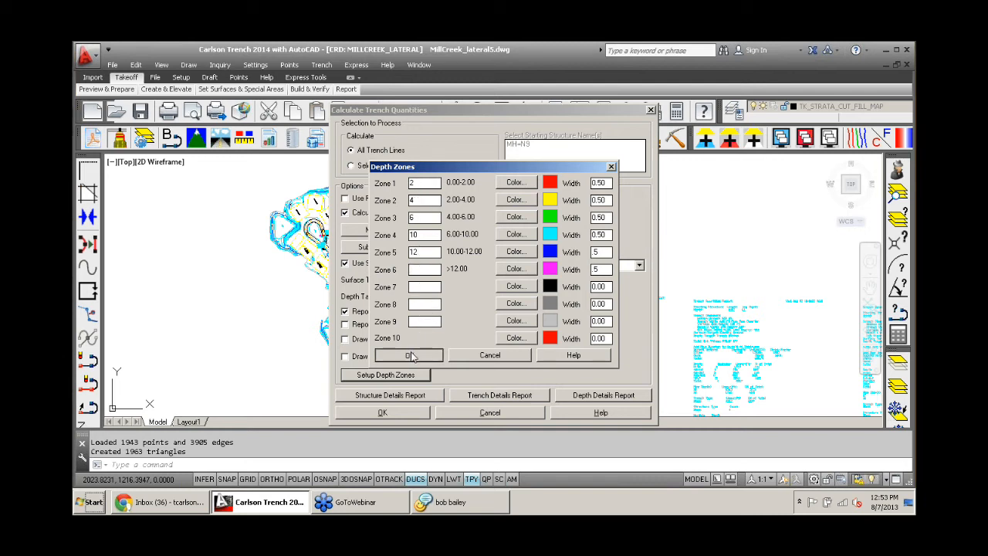
click(414, 356)
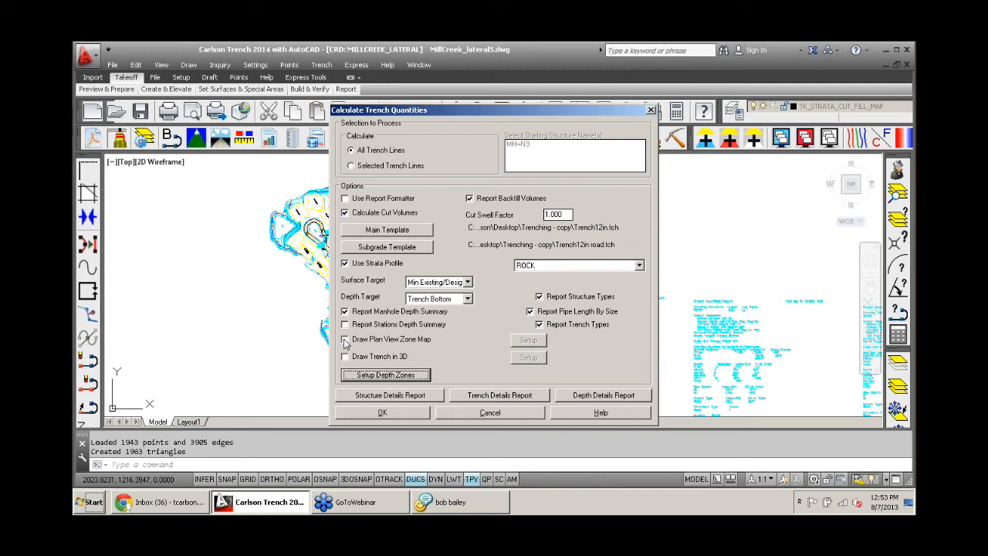
- Calculate the quantities for all trench lines with a labeled plan view zone map on layer SWR_ZONE and the 3D trench drawing enabled
click(345, 339)
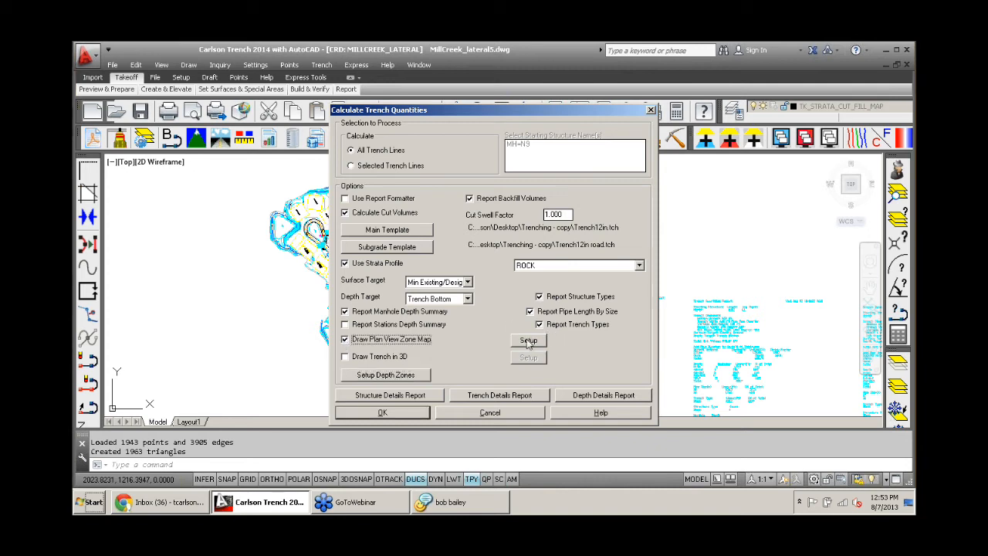
click(528, 341)
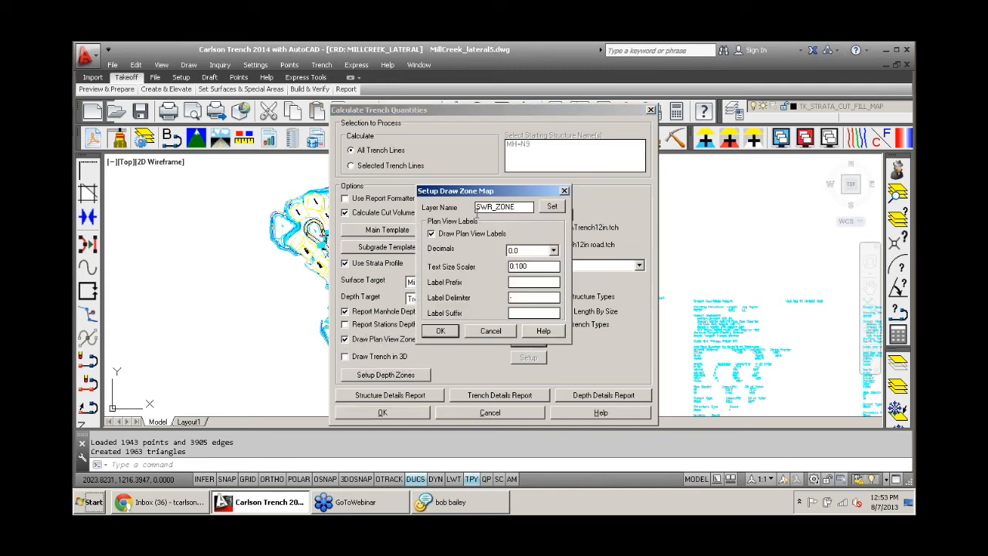
click(439, 331)
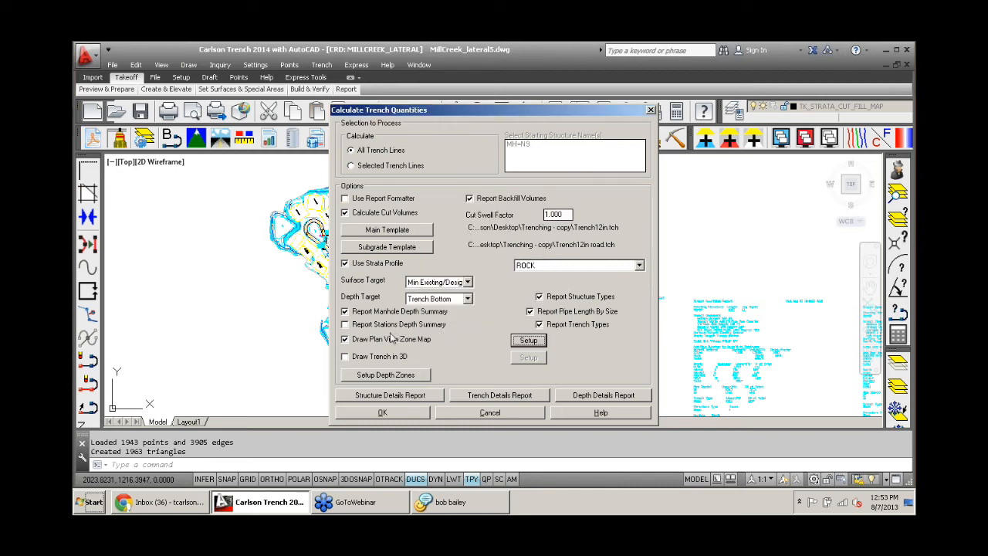
click(346, 359)
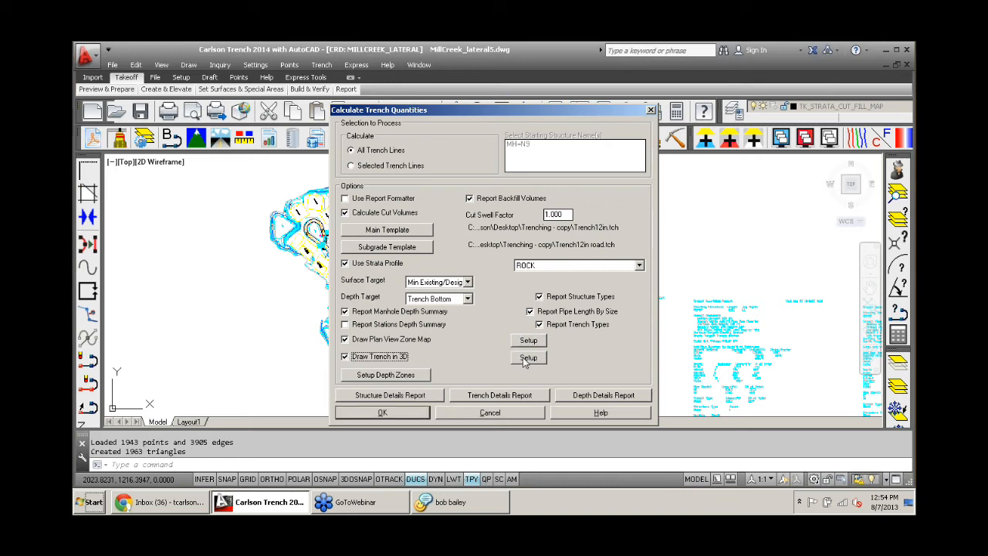
click(528, 358)
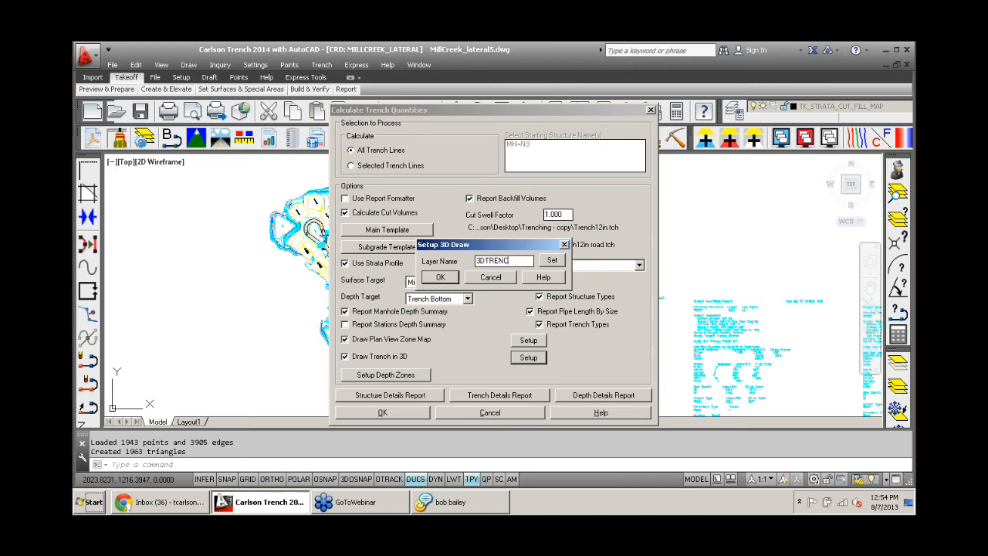
click(436, 278)
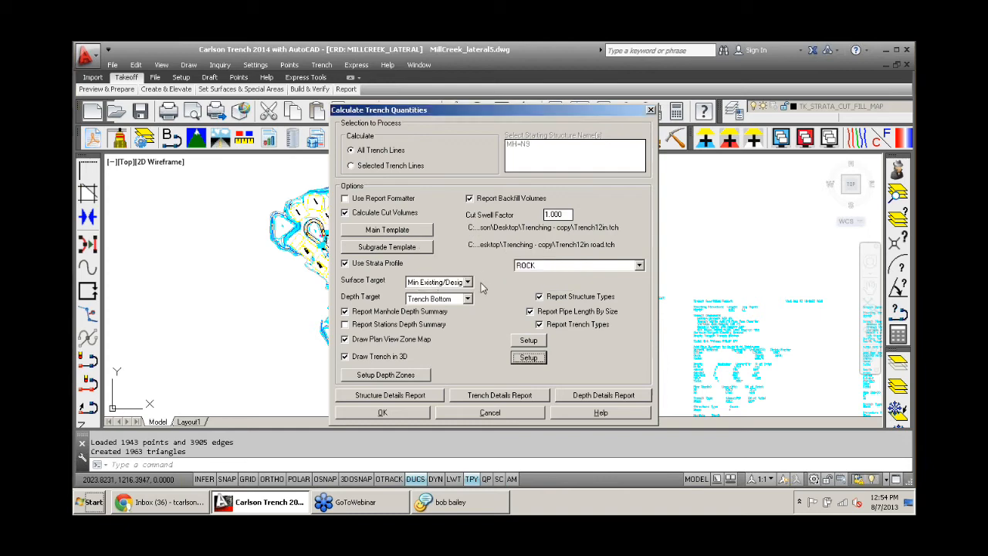
click(390, 415)
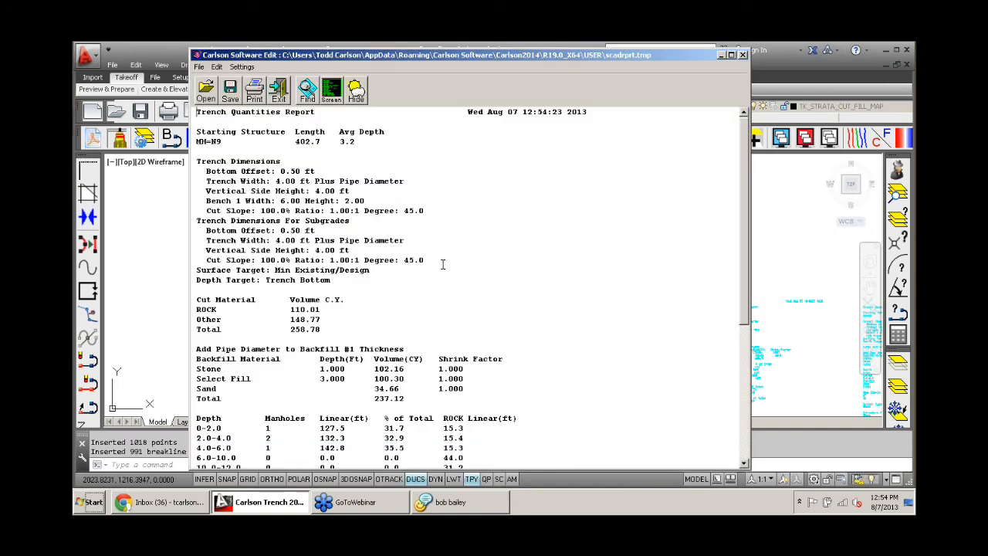
- Review the 0-2.0 ft row and the other depth zones in the recalculated report, and close it
scroll(455, 245, down, 4)
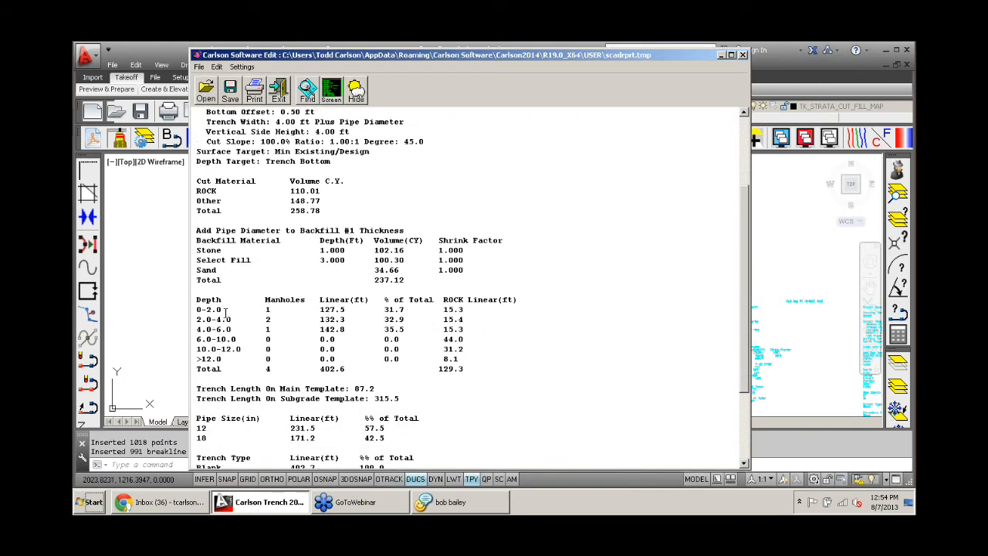
drag(224, 310, 202, 309)
drag(346, 310, 319, 310)
scroll(355, 326, down, 4)
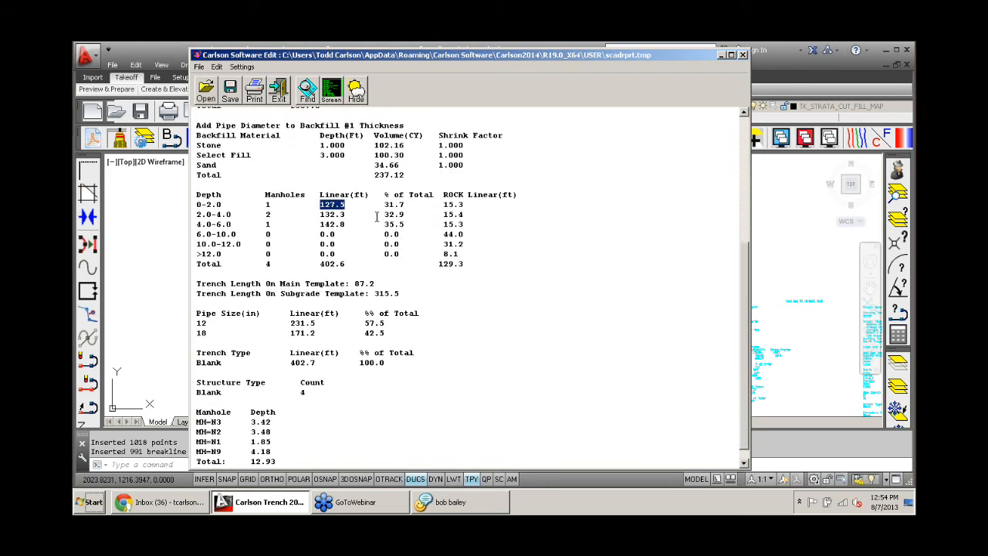
click(278, 94)
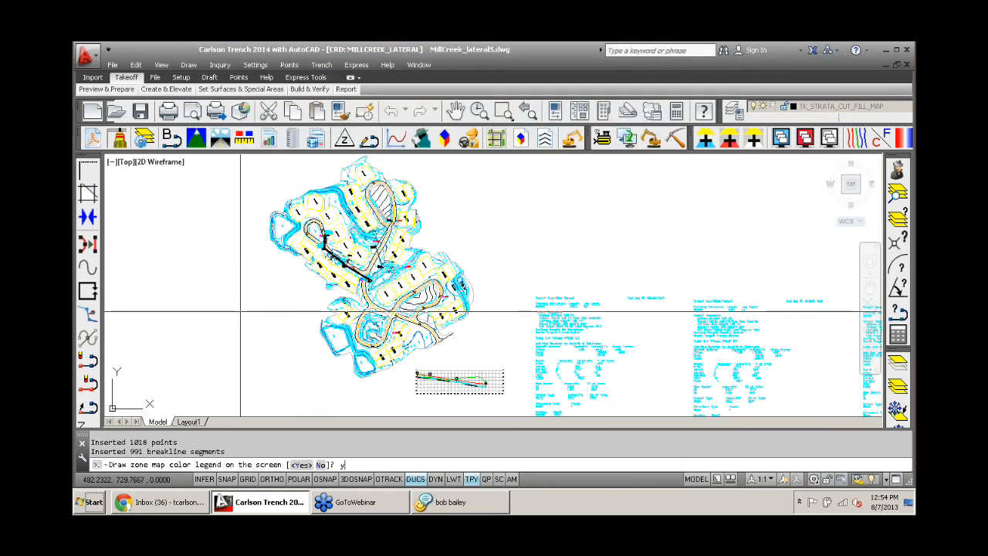
- Place the zone map color legend in the empty area southwest of the trench line at size 4.00
text(y)
key(Return)
click(265, 292)
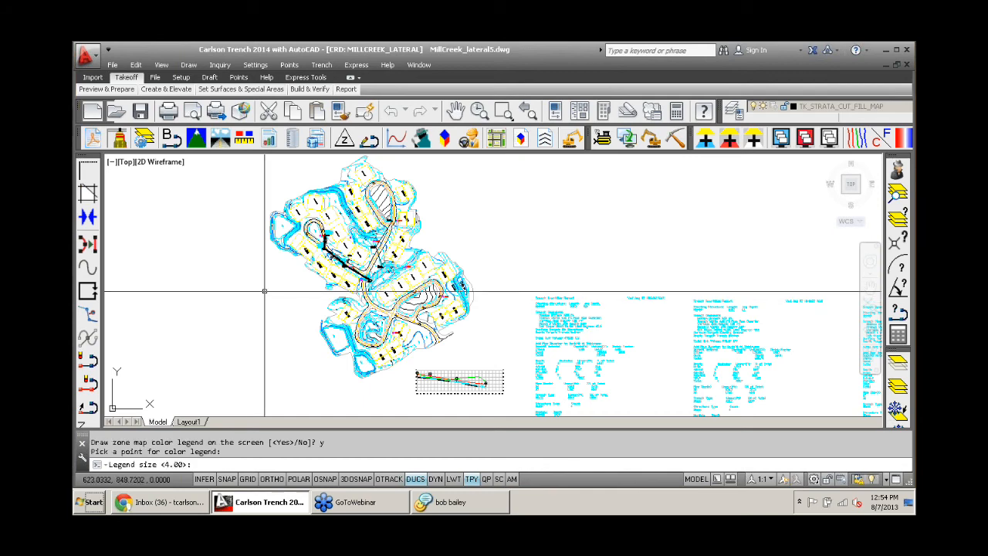
key(Return)
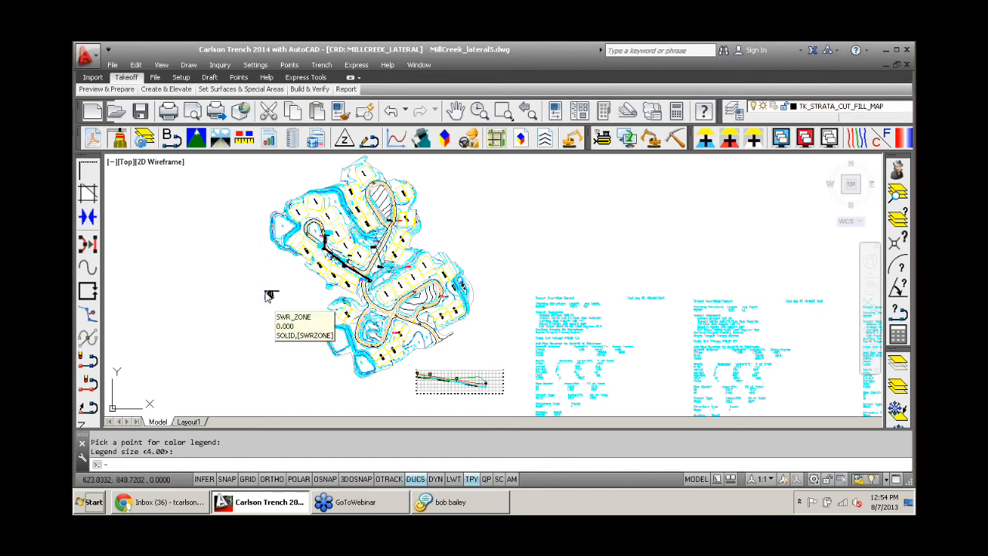
- Compare the depth zone colors along the trench between manholes N2 and N3 with the zone map color legend
scroll(265, 291, up, 3)
scroll(265, 290, up, 5)
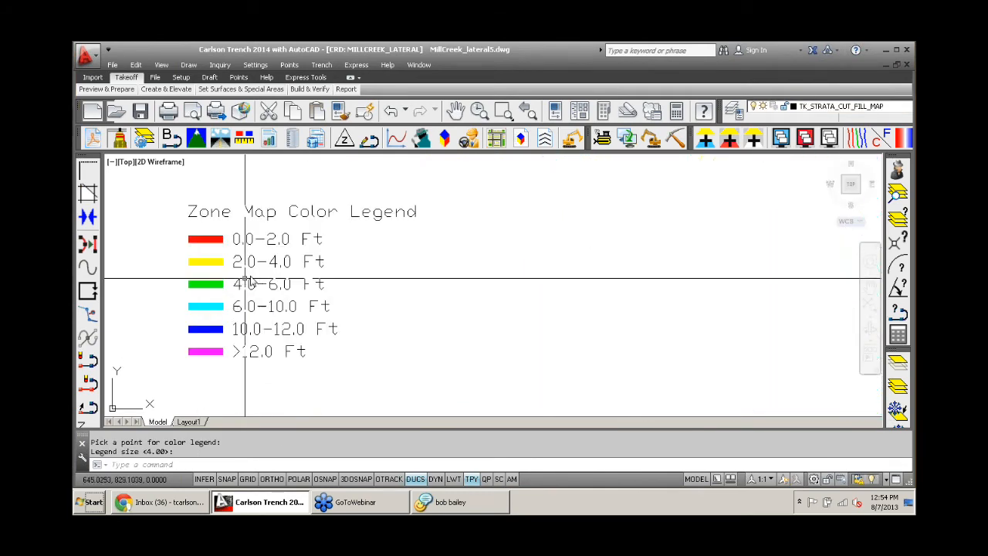
scroll(352, 291, down, 5)
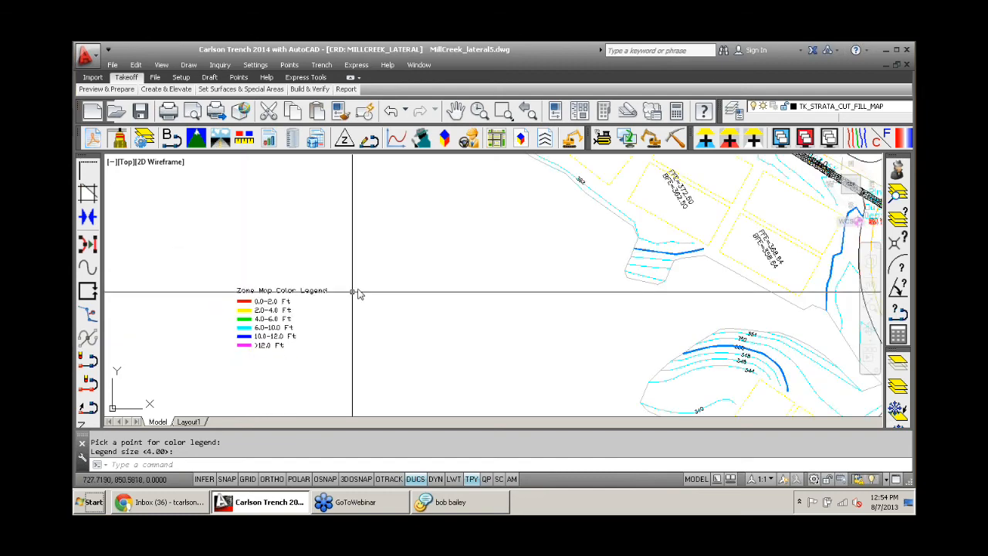
middle_drag(423, 268, 330, 324)
scroll(515, 243, up, 7)
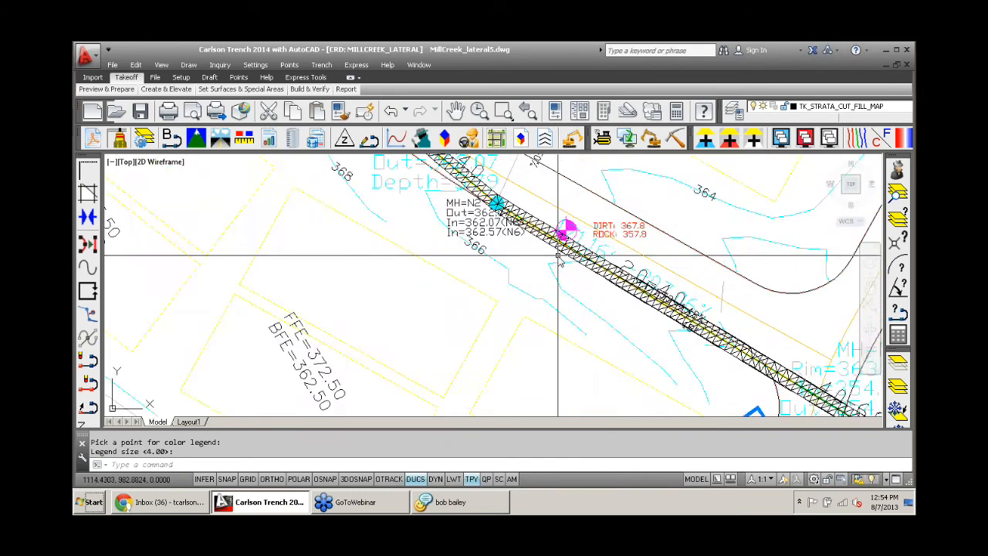
scroll(579, 237, up, 3)
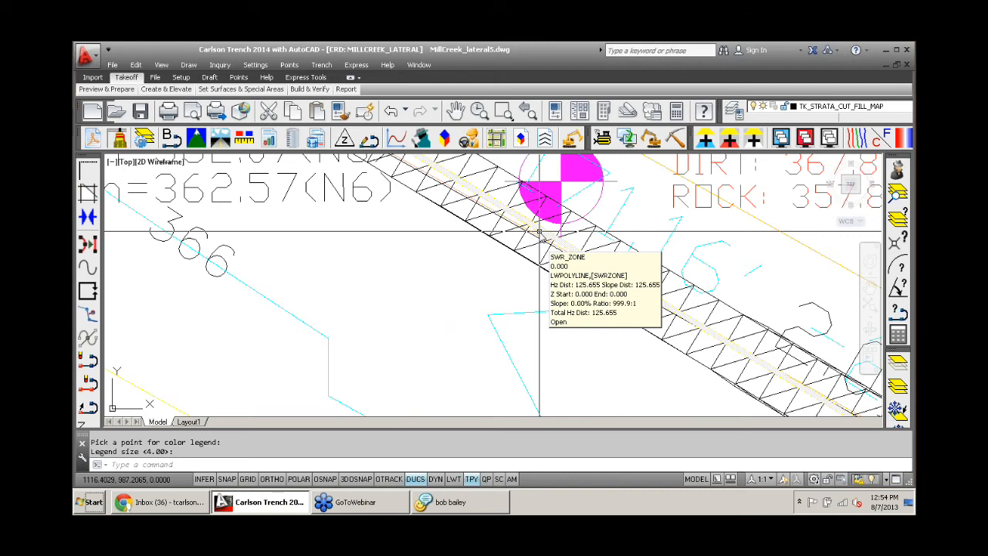
scroll(551, 254, down, 5)
middle_drag(676, 351, 522, 264)
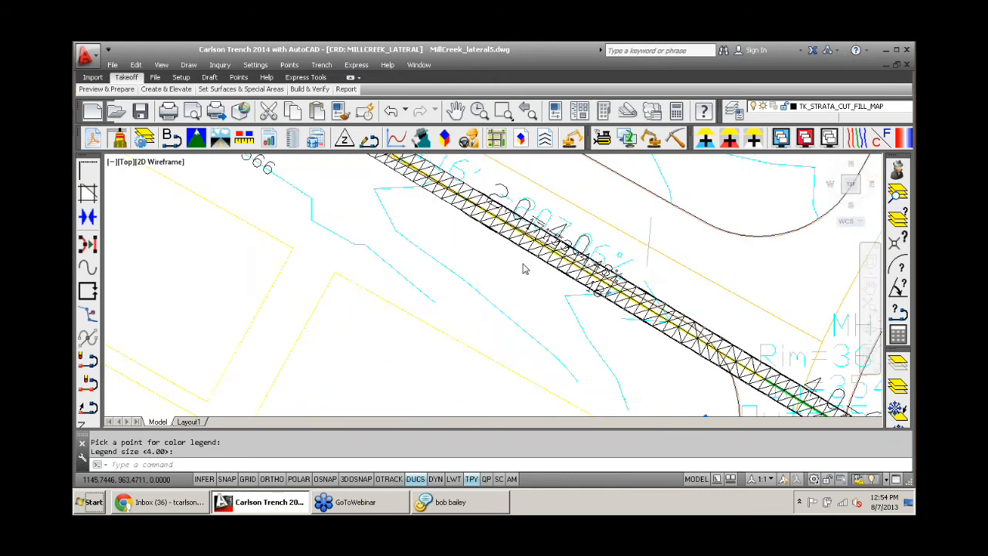
scroll(522, 268, down, 3)
scroll(581, 273, up, 6)
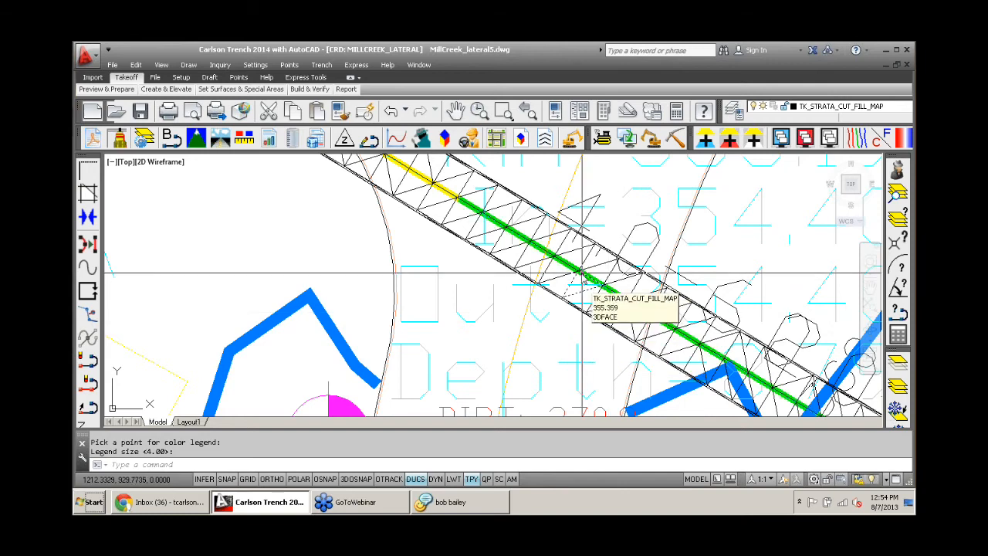
scroll(582, 273, down, 10)
scroll(123, 313, up, 4)
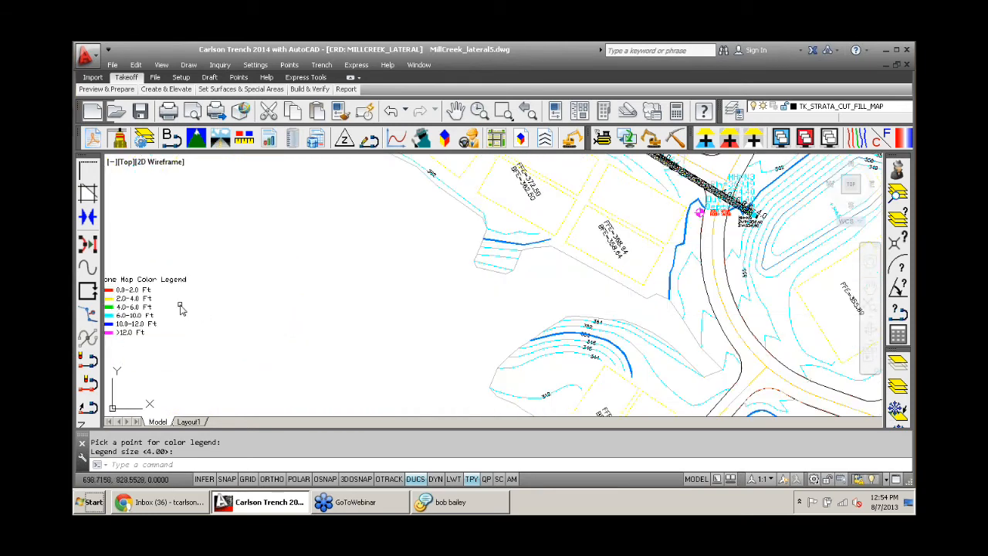
middle_drag(174, 305, 363, 280)
scroll(348, 280, up, 2)
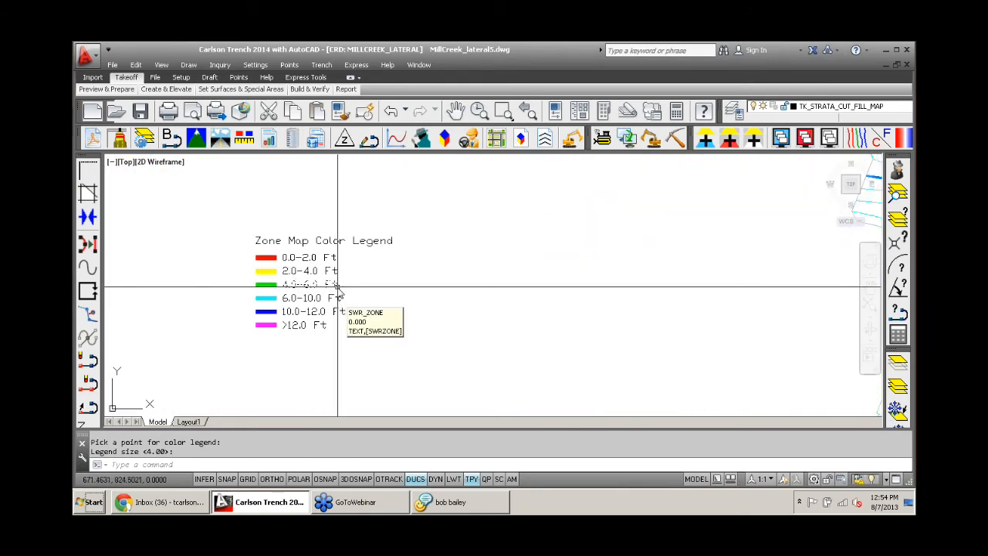
scroll(370, 281, down, 8)
scroll(467, 265, up, 4)
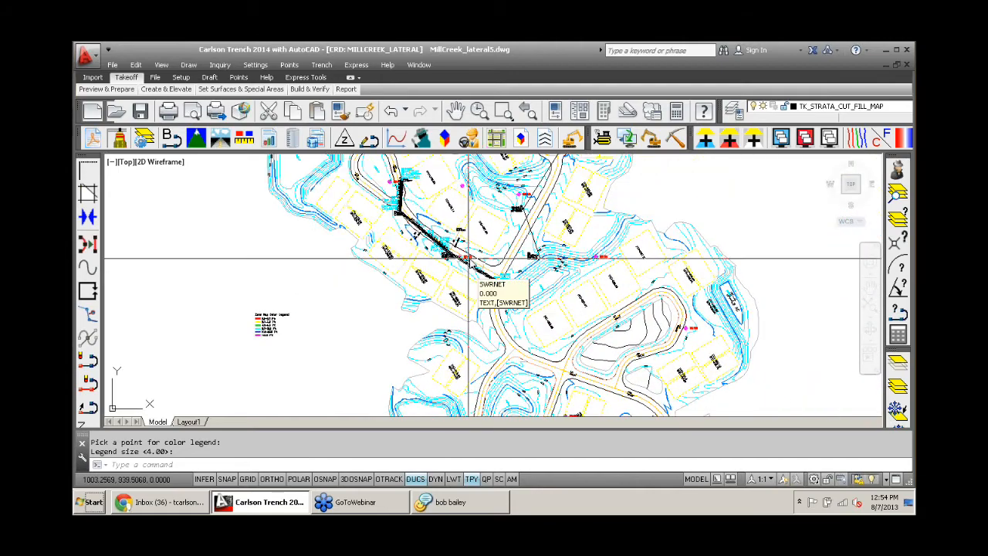
scroll(476, 257, up, 5)
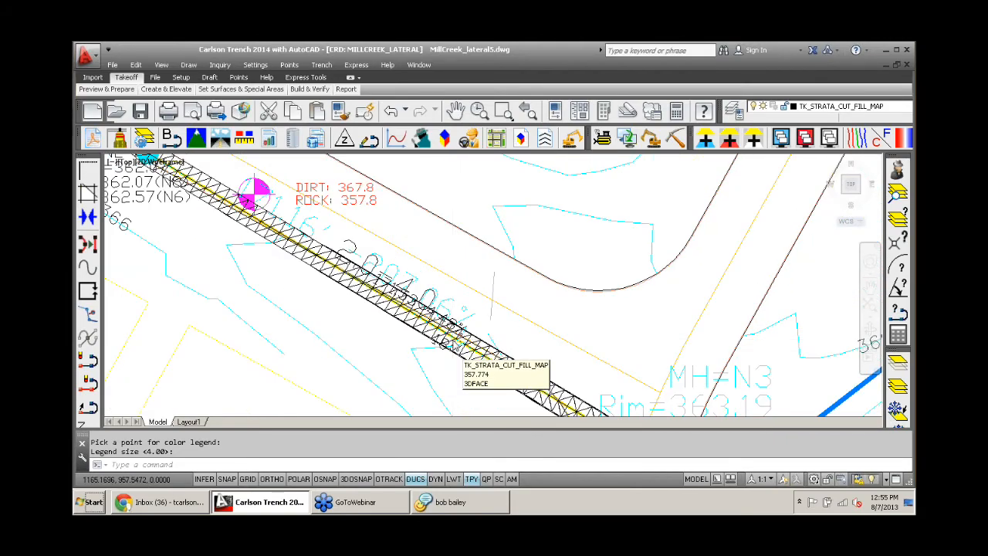
scroll(512, 351, down, 2)
scroll(511, 351, up, 4)
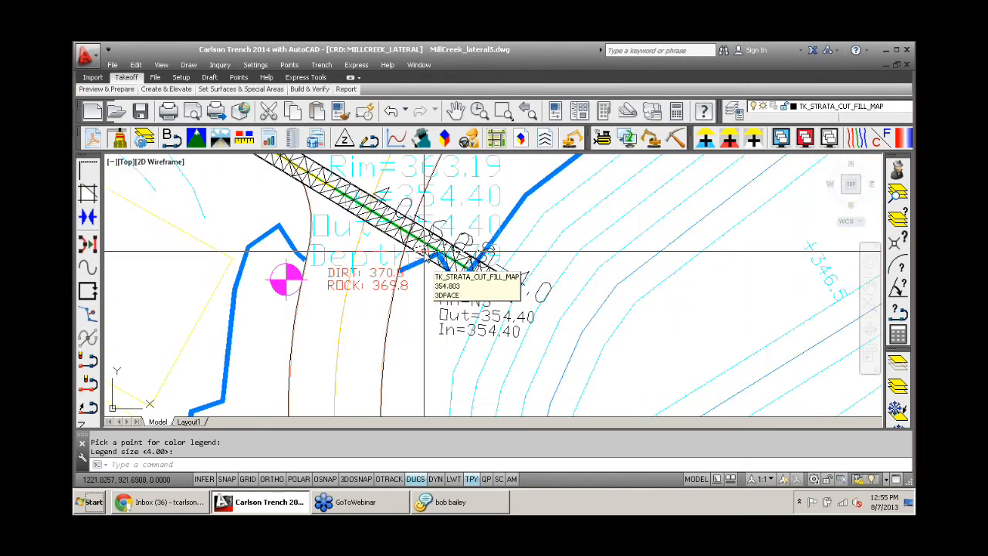
scroll(400, 246, down, 4)
scroll(363, 232, up, 3)
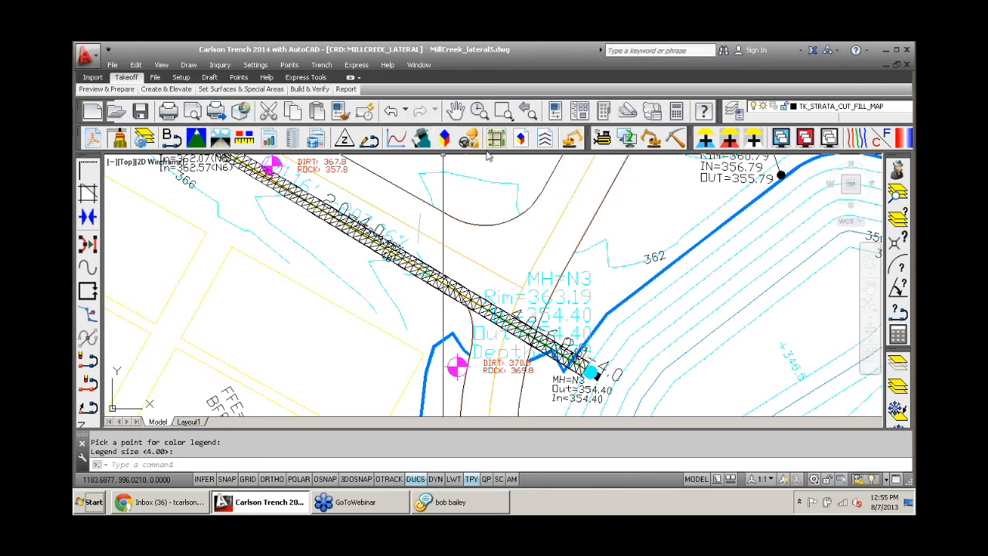
- Isolate the layers of the 3D trench, its zone map, and the nearby contour and pad lines between N2 and N3
click(898, 367)
scroll(473, 292, up, 4)
click(454, 295)
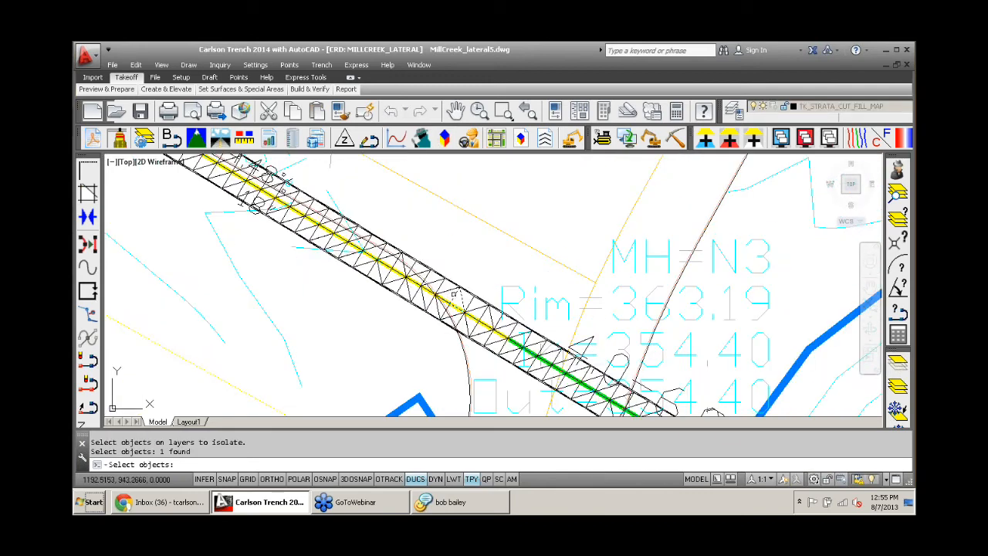
click(458, 294)
click(442, 280)
scroll(445, 306, up, 4)
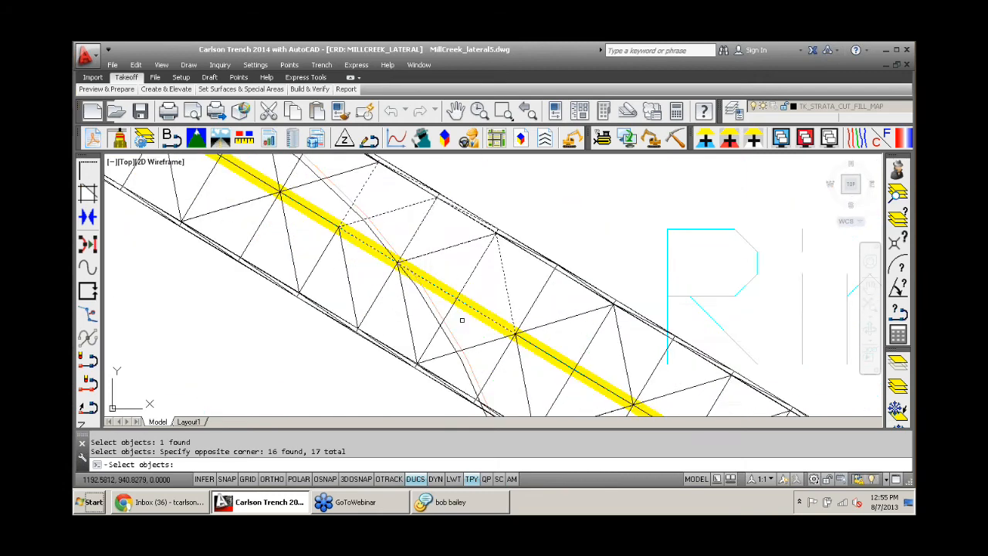
click(477, 330)
click(456, 285)
scroll(456, 285, down, 6)
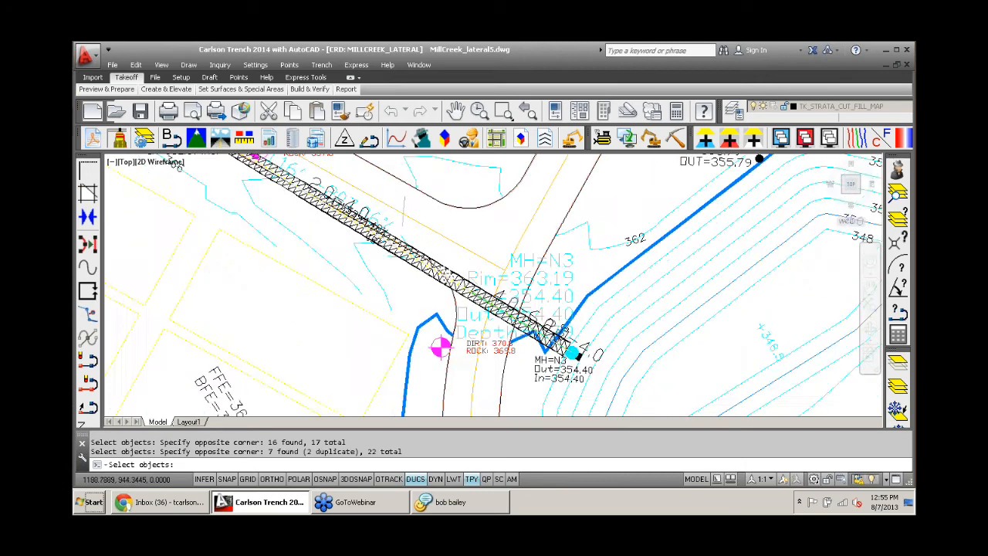
click(395, 270)
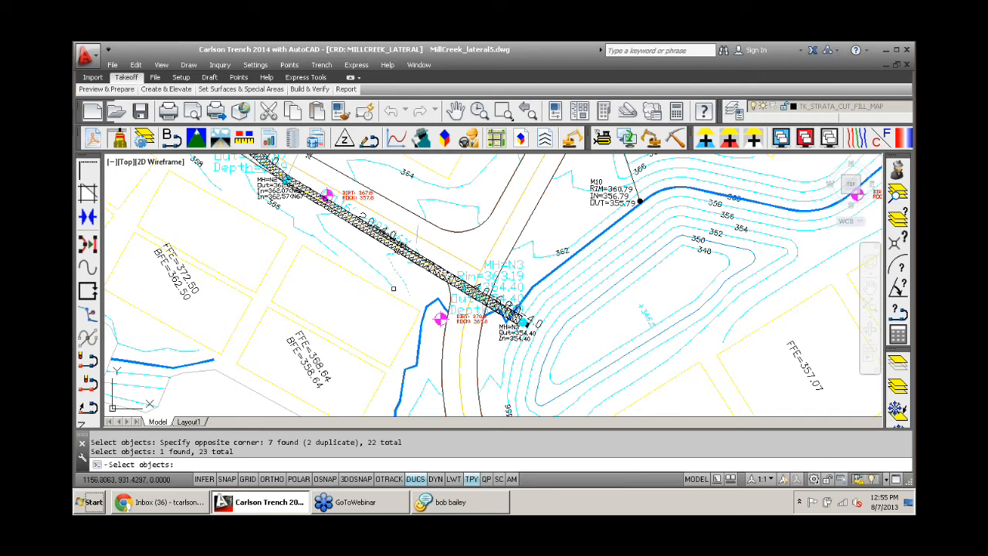
click(388, 294)
key(Return)
scroll(388, 293, down, 6)
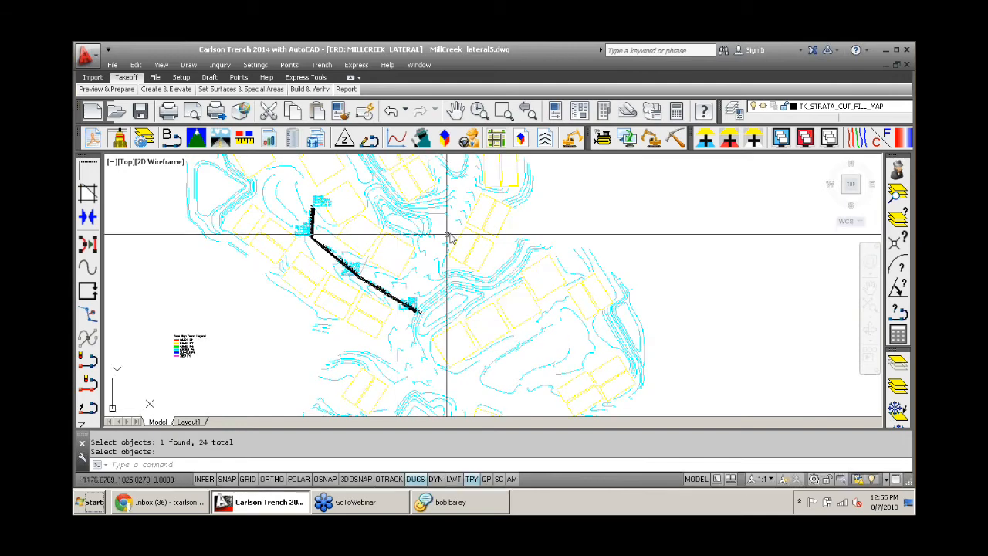
- Load the trench with its surrounding contours and pads into the 3D viewer
click(445, 139)
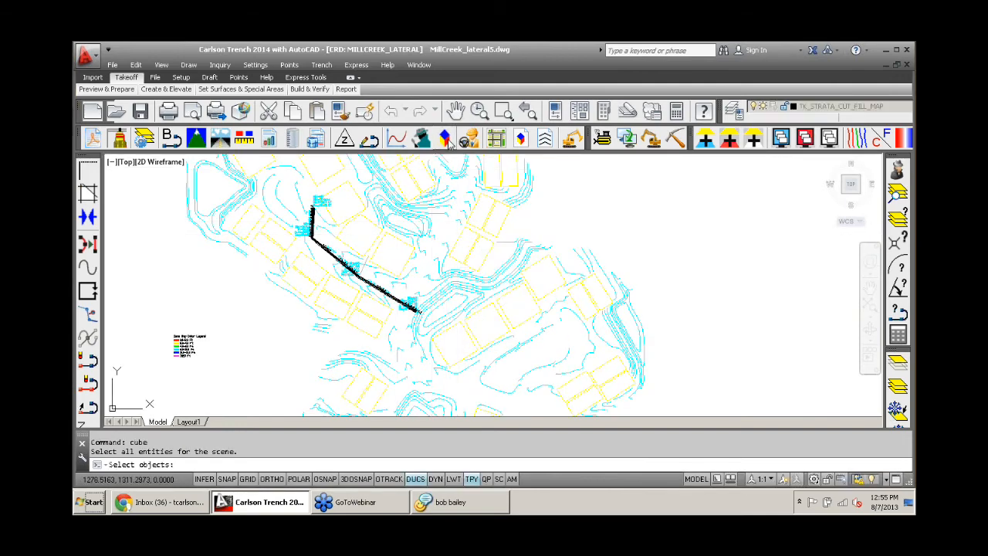
click(457, 341)
click(271, 188)
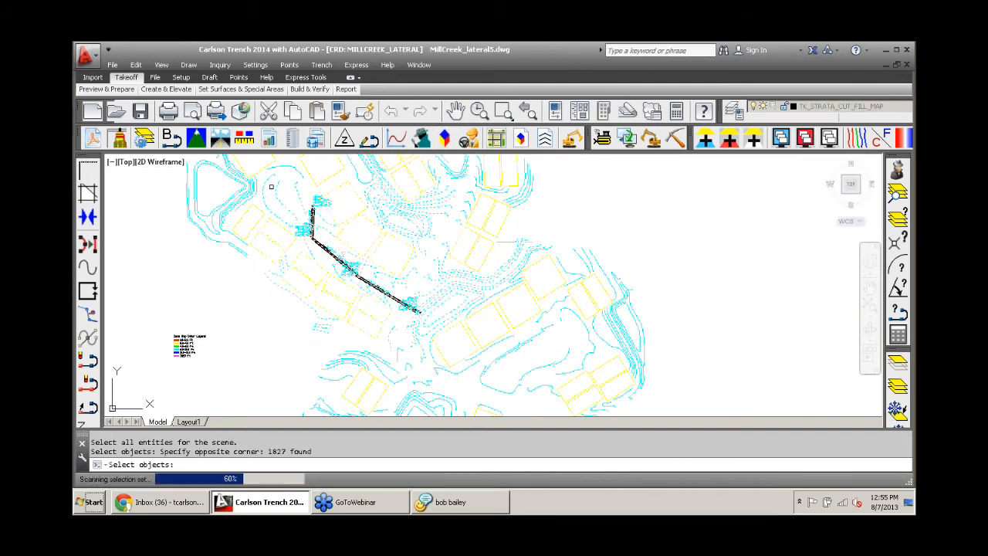
key(Return)
- Inspect the 3D trench from its open end and along its bends, and close the viewer
drag(358, 271, 376, 156)
scroll(367, 252, up, 5)
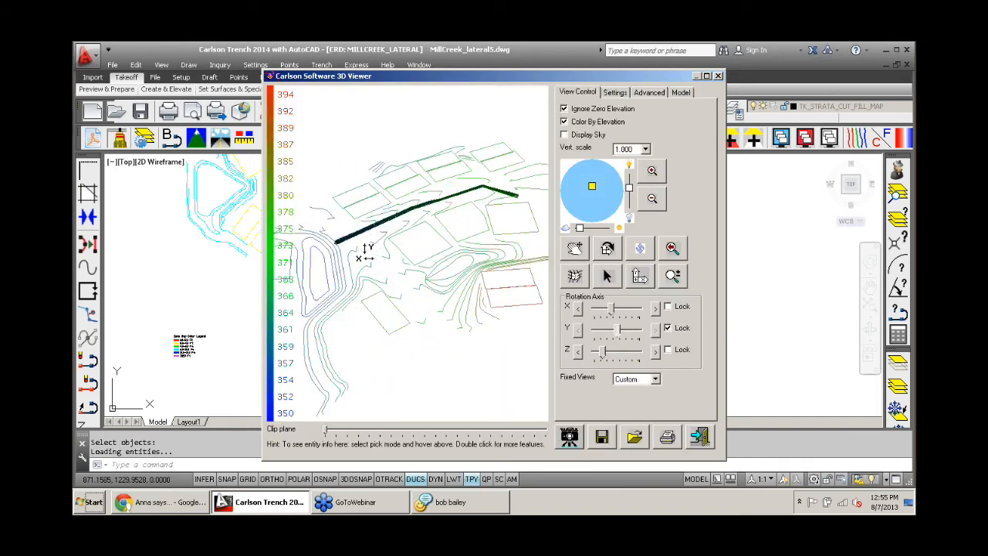
drag(294, 235, 399, 195)
scroll(342, 276, up, 8)
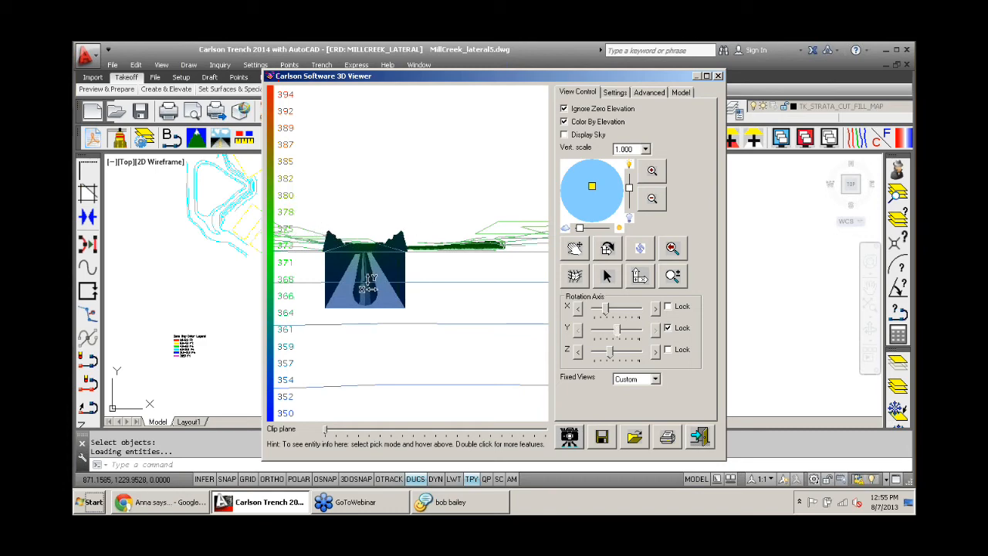
mouse_move(367, 284)
mouse_down()
mouse_move(366, 251)
mouse_move(364, 284)
mouse_up()
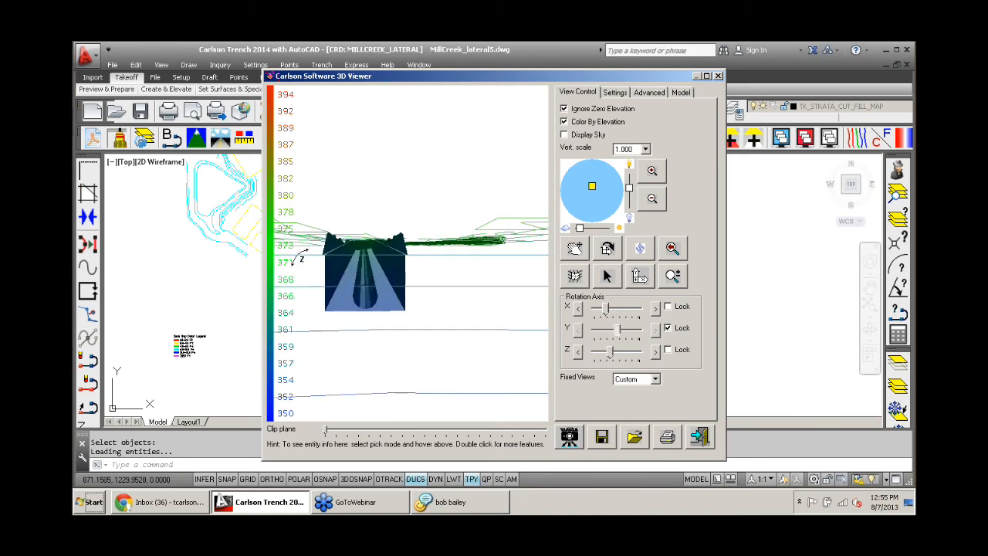
drag(297, 259, 328, 278)
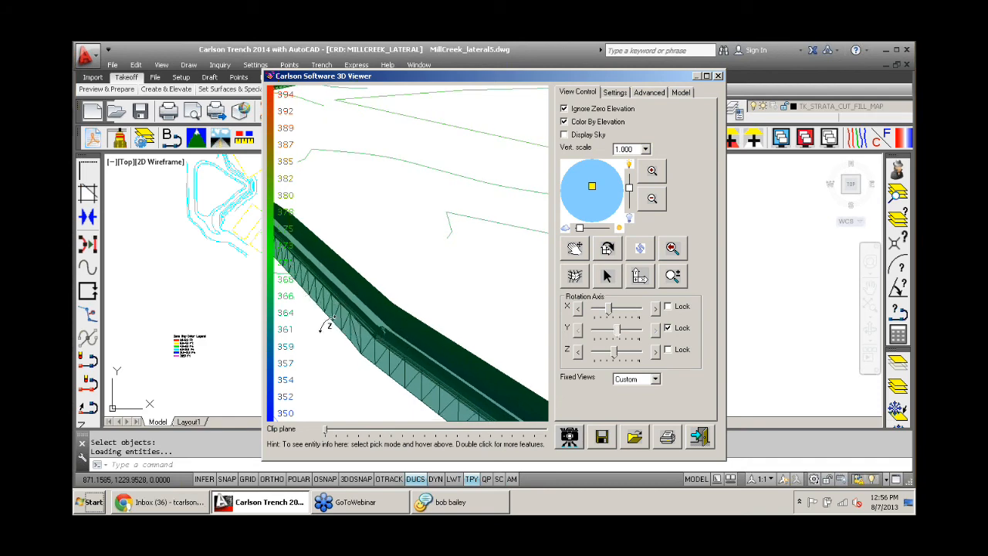
drag(324, 316, 393, 286)
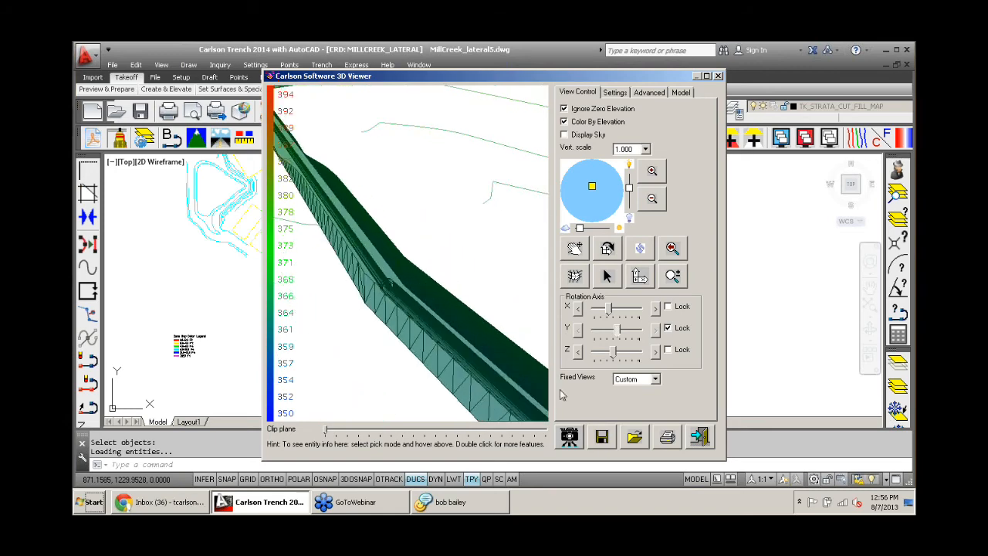
click(699, 437)
- Review the options for calculating trench network quantities, and close them without calculating
click(321, 66)
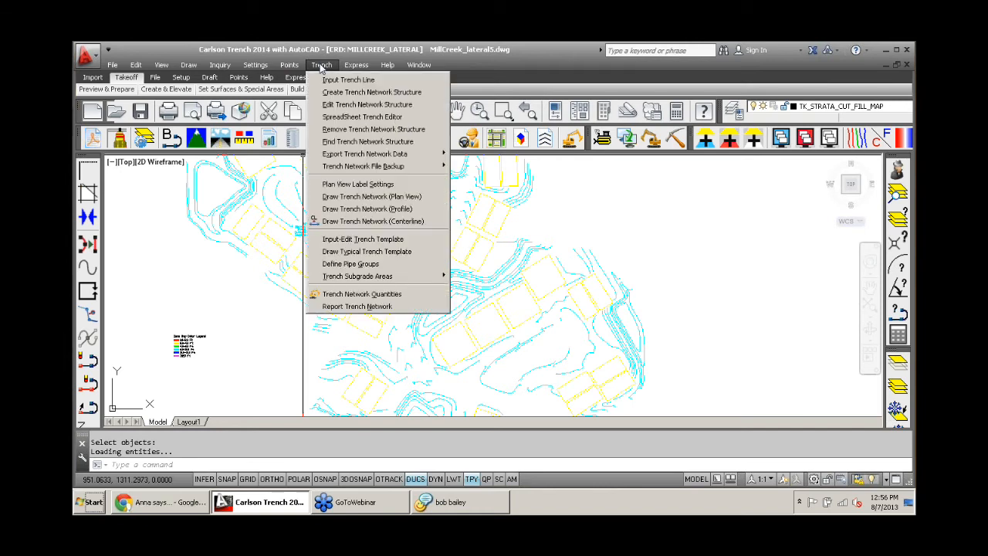
mouse_move(399, 171)
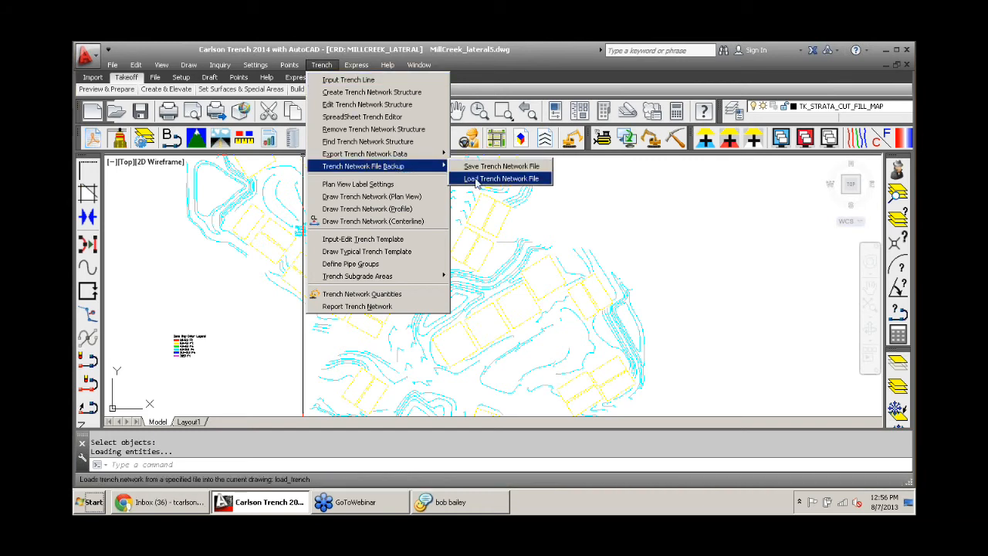
click(385, 294)
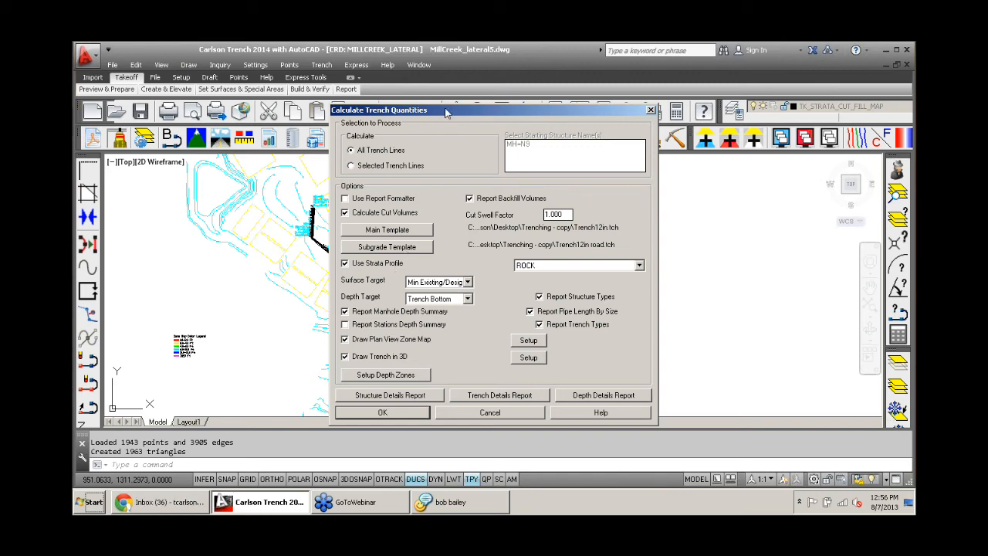
drag(444, 112, 423, 70)
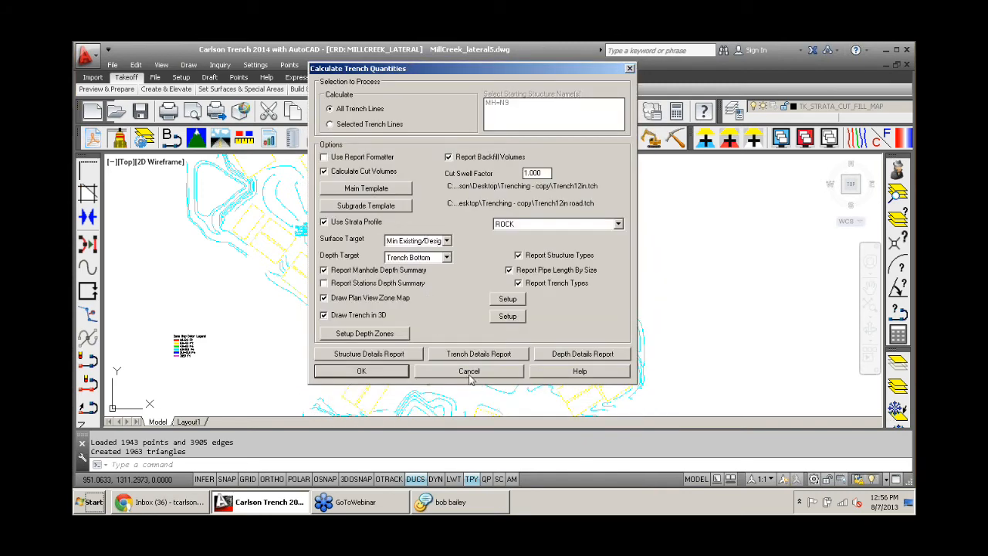
click(469, 372)
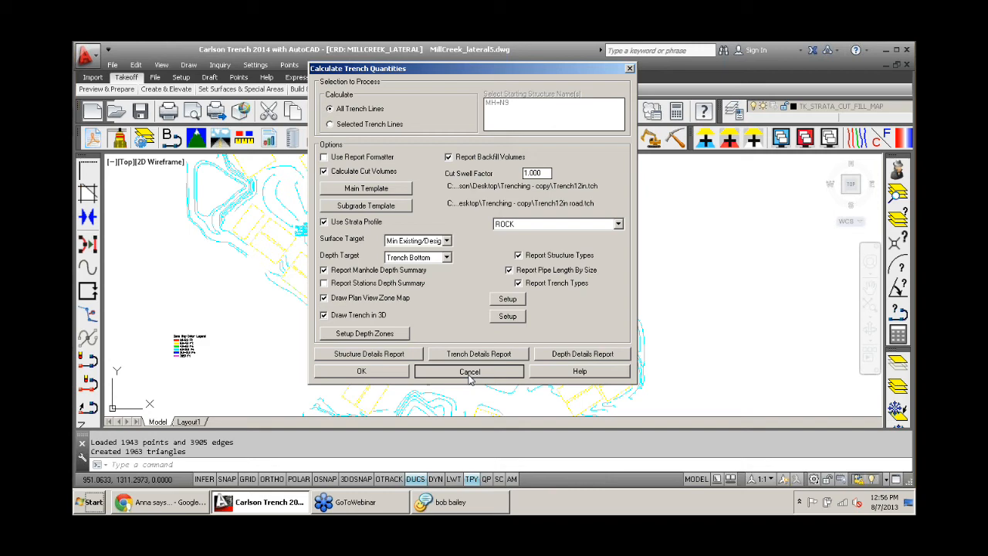
- Toggle the display of other drawing entities twice to bring back the roads, manhole labels and drill holes around the trench
middle_drag(401, 267, 463, 285)
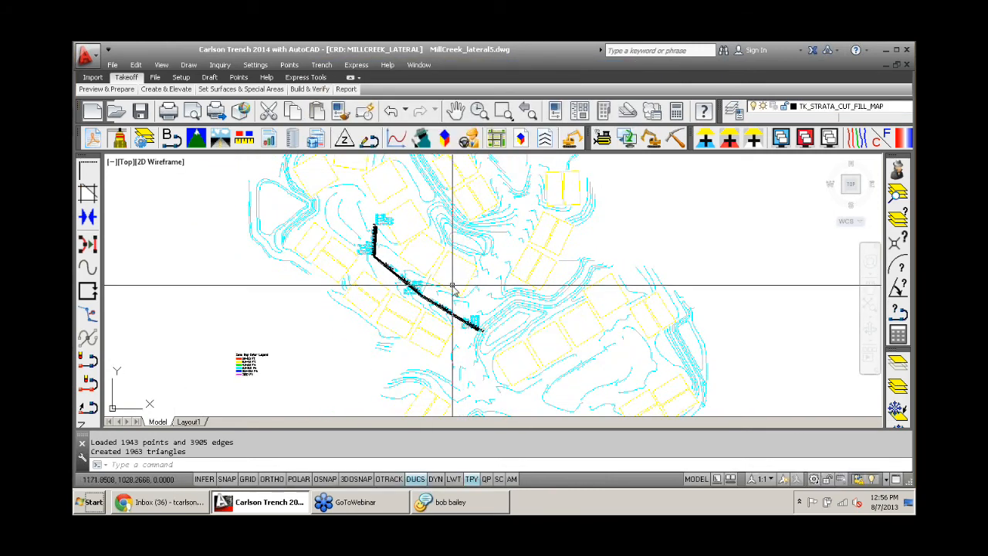
middle_drag(429, 272, 480, 261)
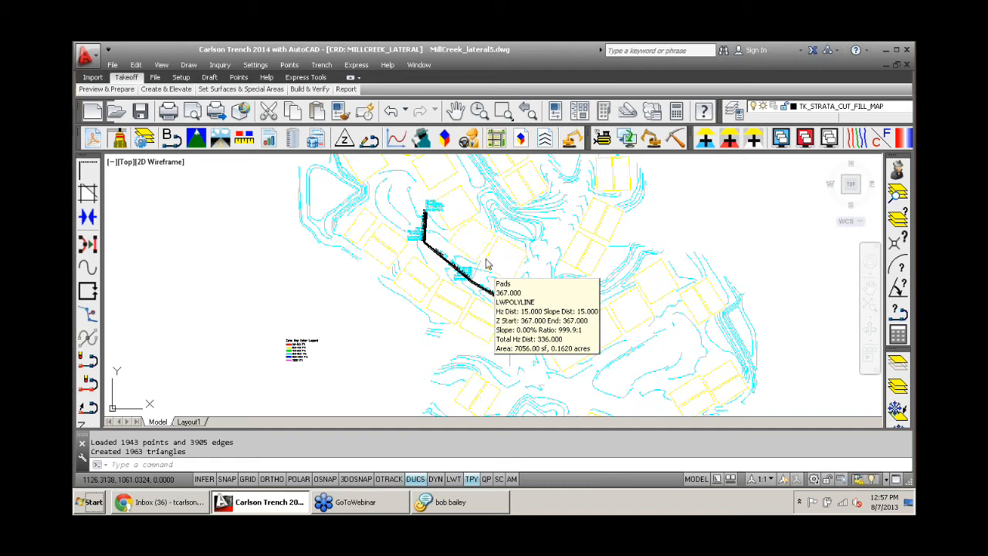
scroll(509, 264, up, 3)
middle_drag(528, 270, 485, 255)
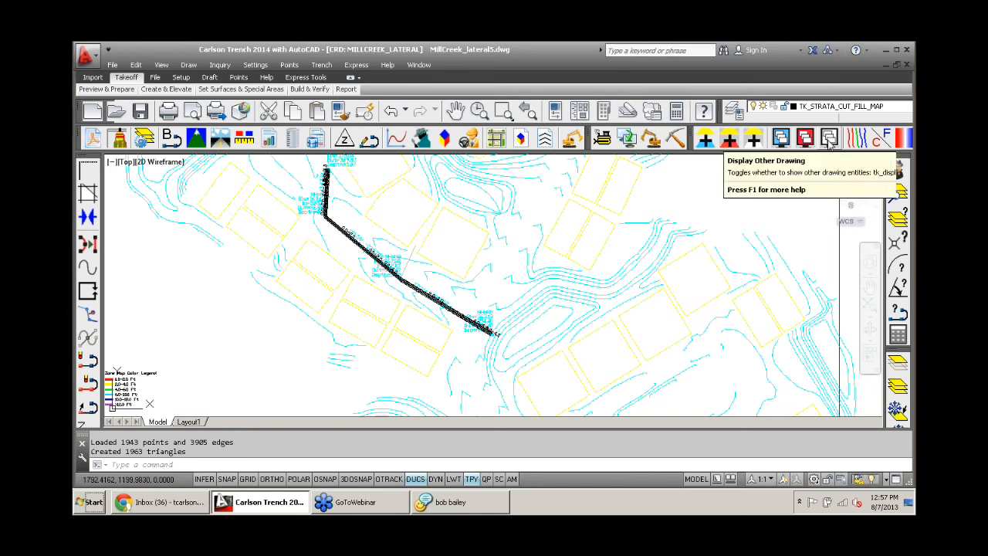
click(829, 144)
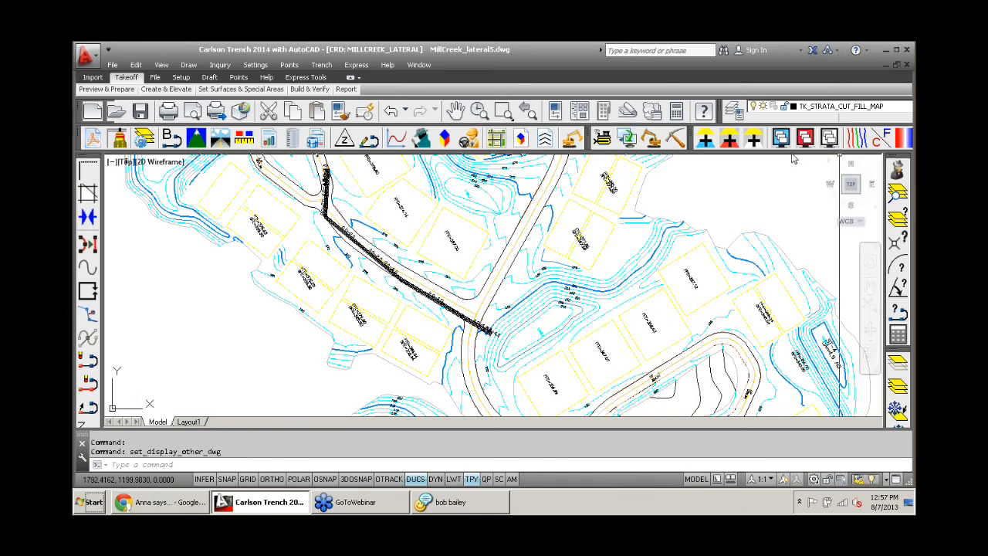
middle_drag(515, 189, 510, 322)
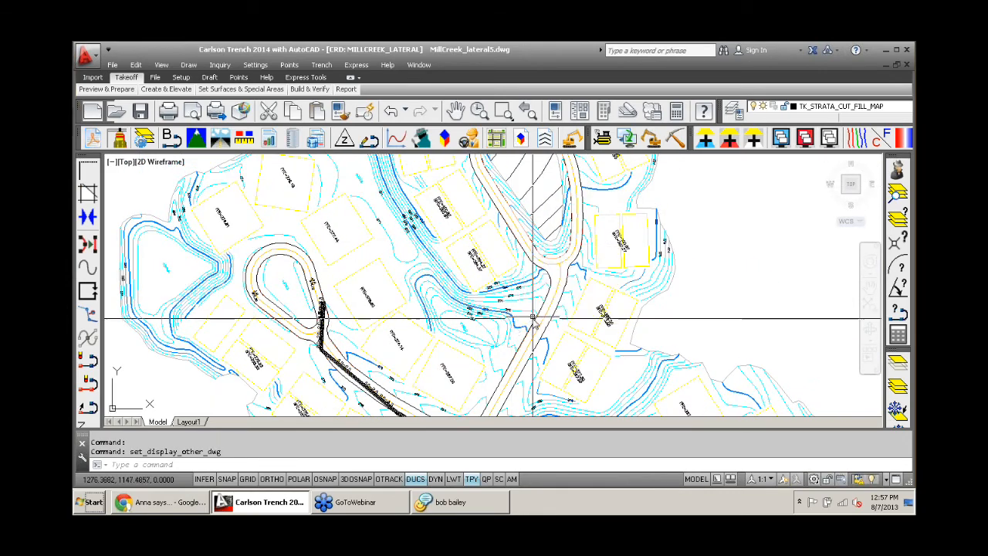
click(831, 143)
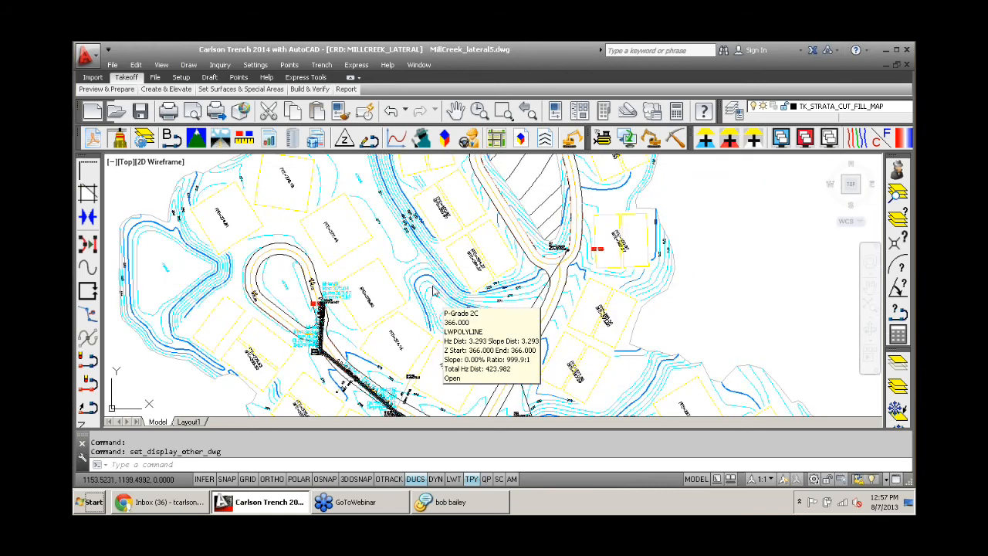
- Set up a new sewer trench line from a polyline with the rim elevation default to the surface turned off
middle_drag(434, 285, 396, 202)
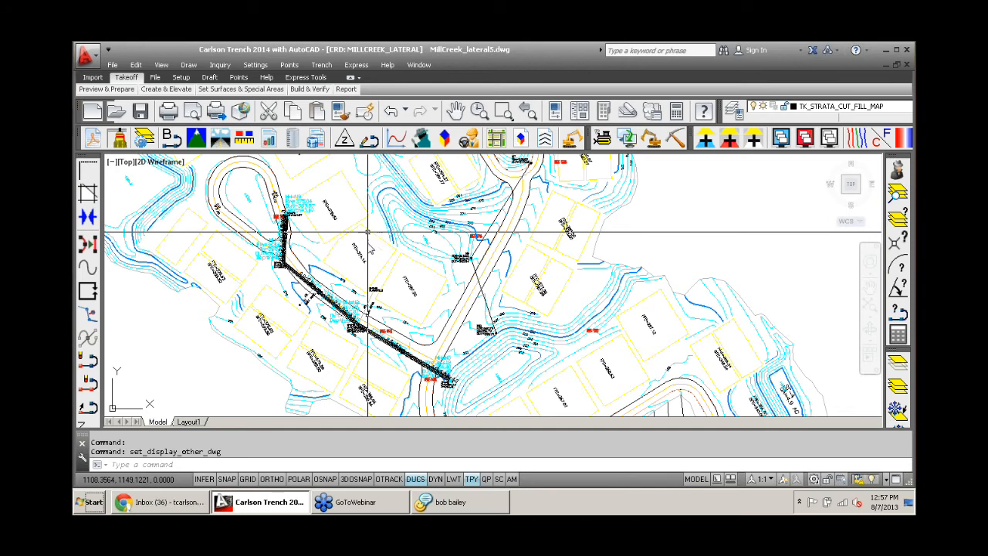
scroll(479, 330, up, 5)
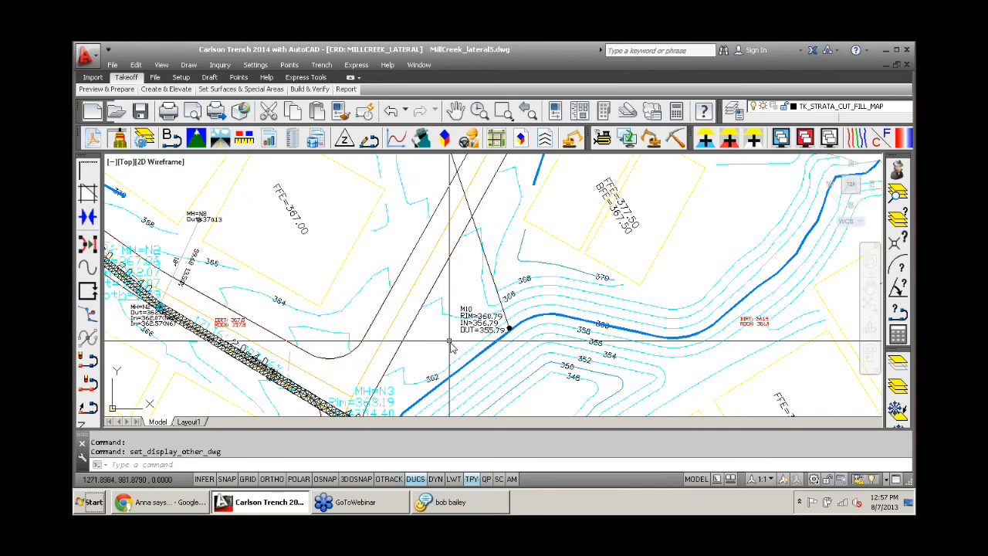
scroll(450, 342, up, 2)
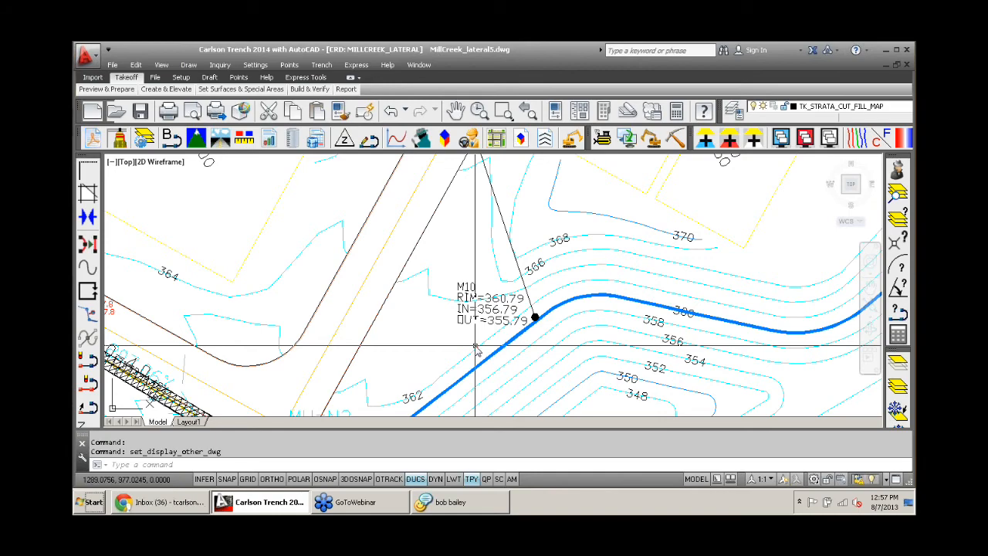
scroll(476, 350, down, 5)
scroll(469, 274, up, 4)
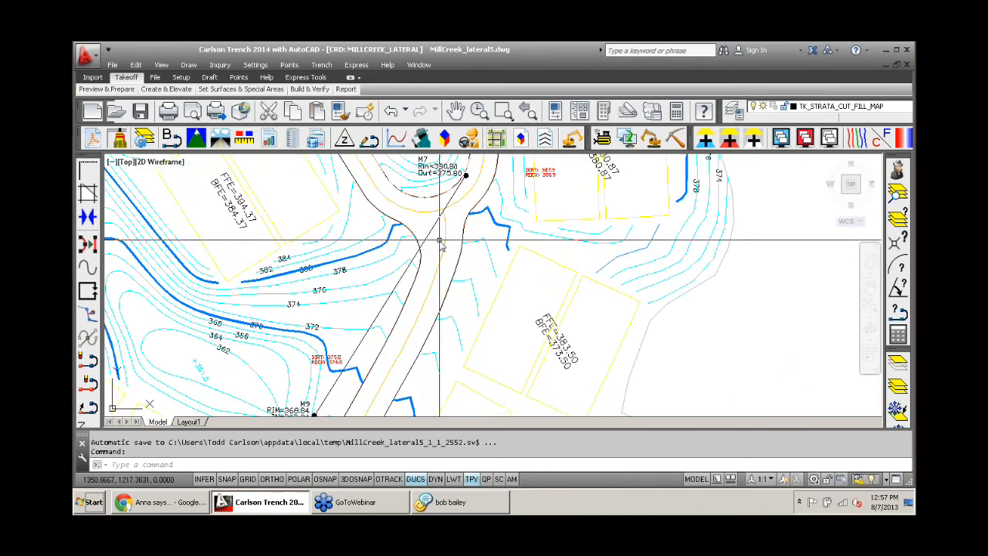
scroll(425, 269, up, 3)
click(323, 65)
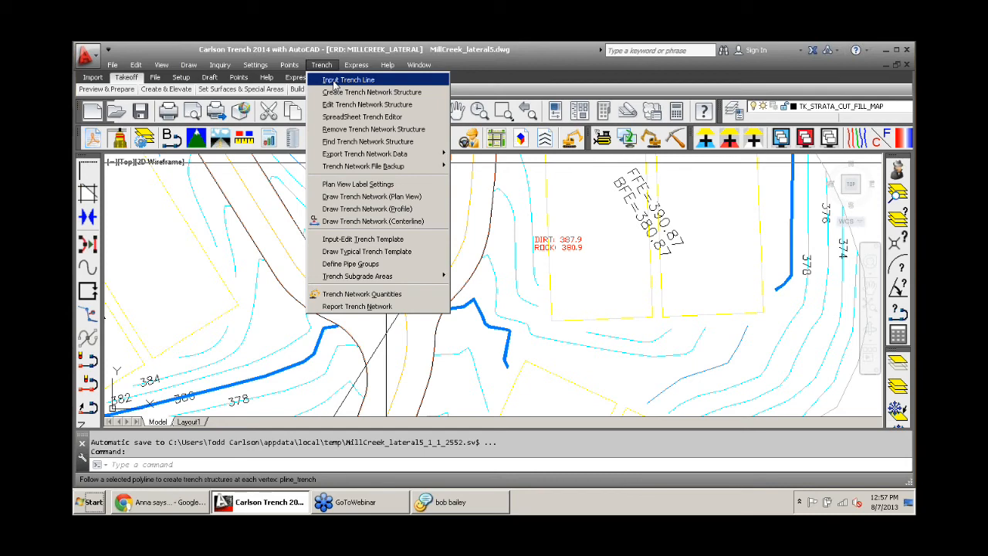
click(334, 81)
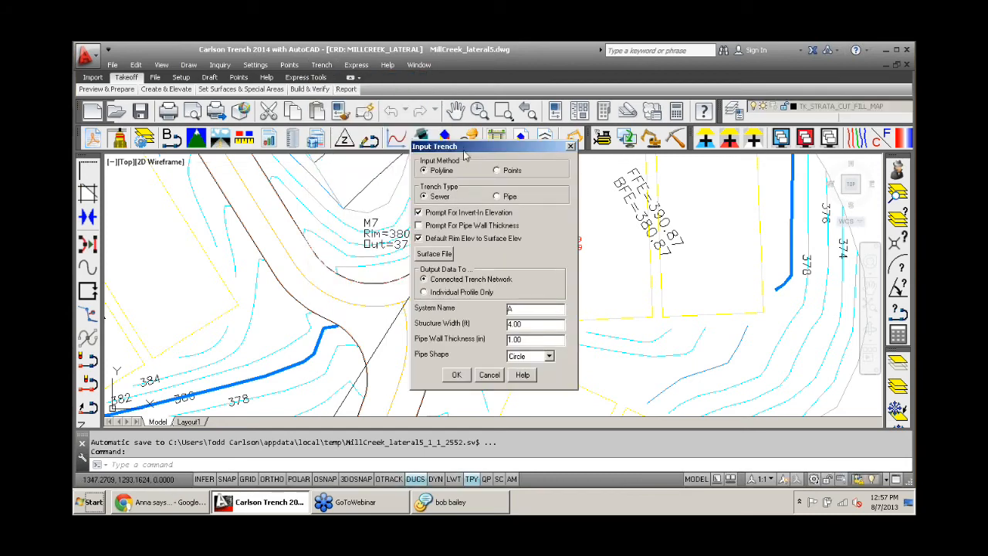
drag(467, 146, 617, 137)
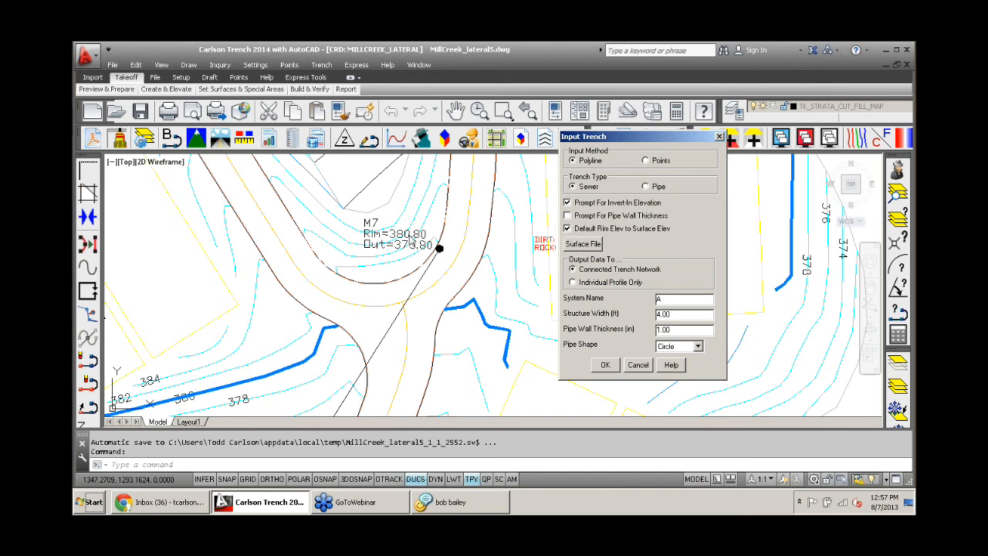
click(568, 229)
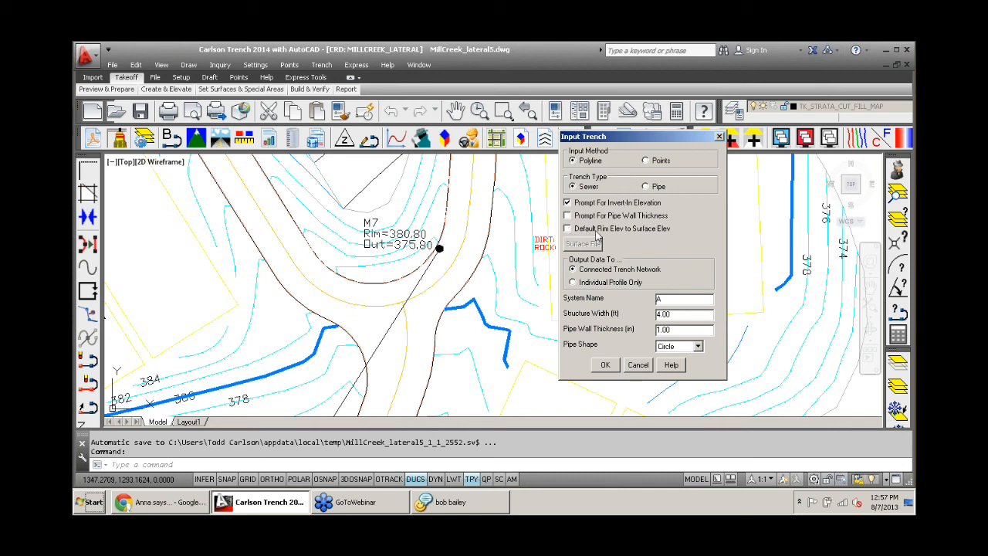
click(606, 365)
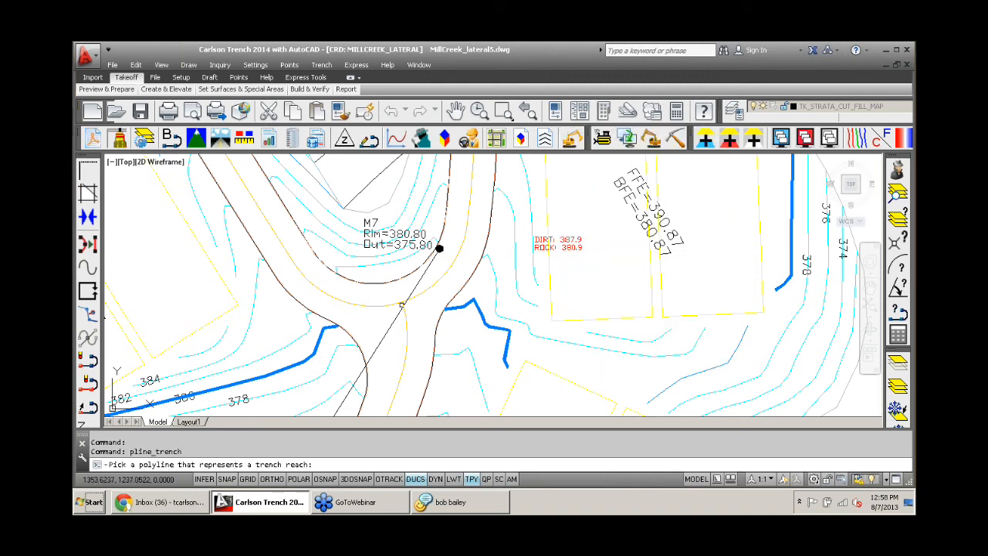
- Pick the M10 to M7 polyline, start it at station 0, and take M10's ID, invert-in 356.79, invert-out 355.79 and rim 360.79 from its labels
click(412, 290)
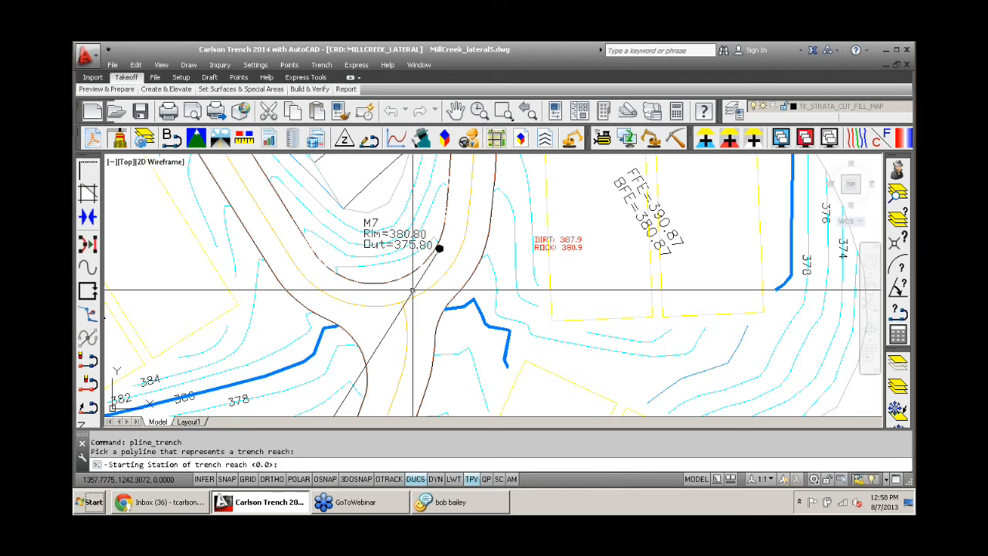
key(Return)
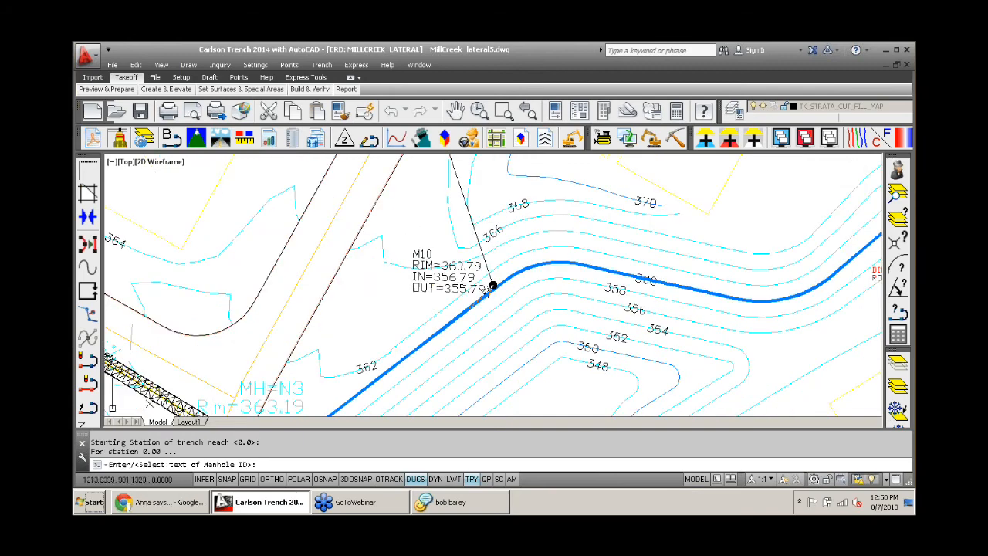
scroll(454, 247, up, 2)
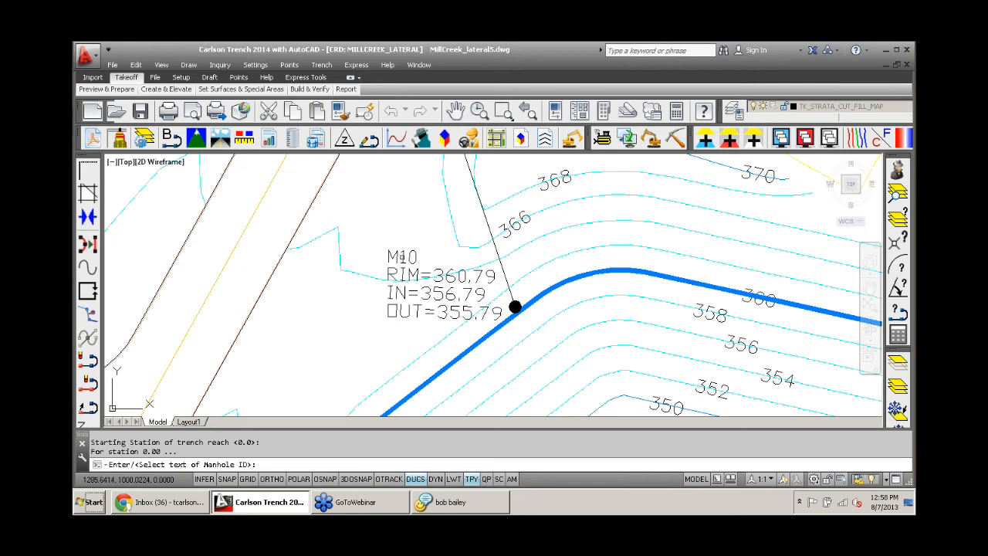
click(402, 256)
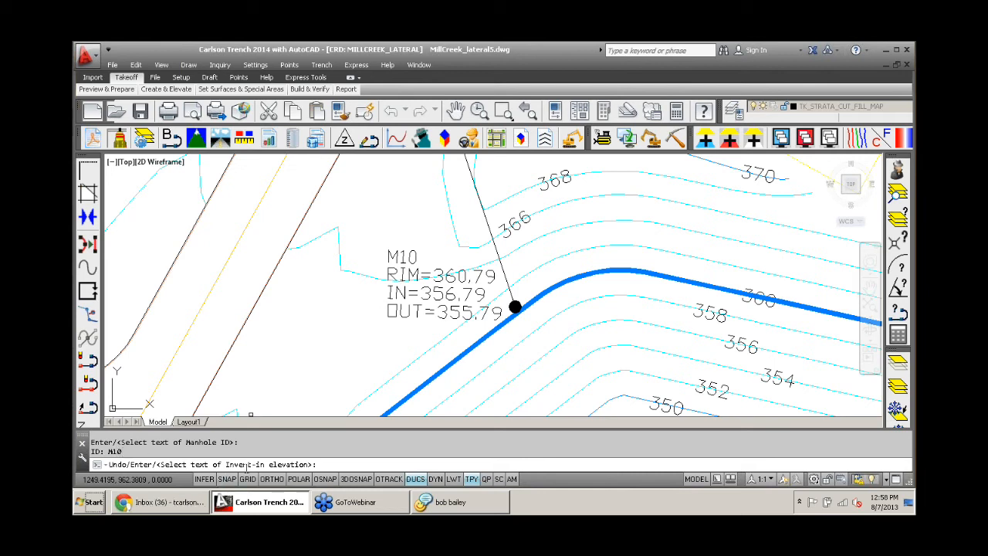
click(390, 294)
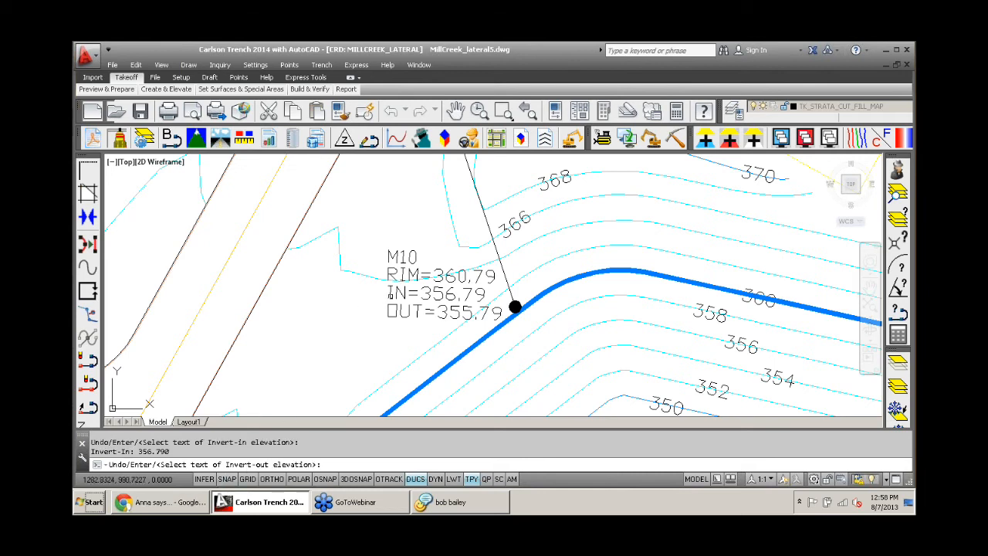
click(390, 312)
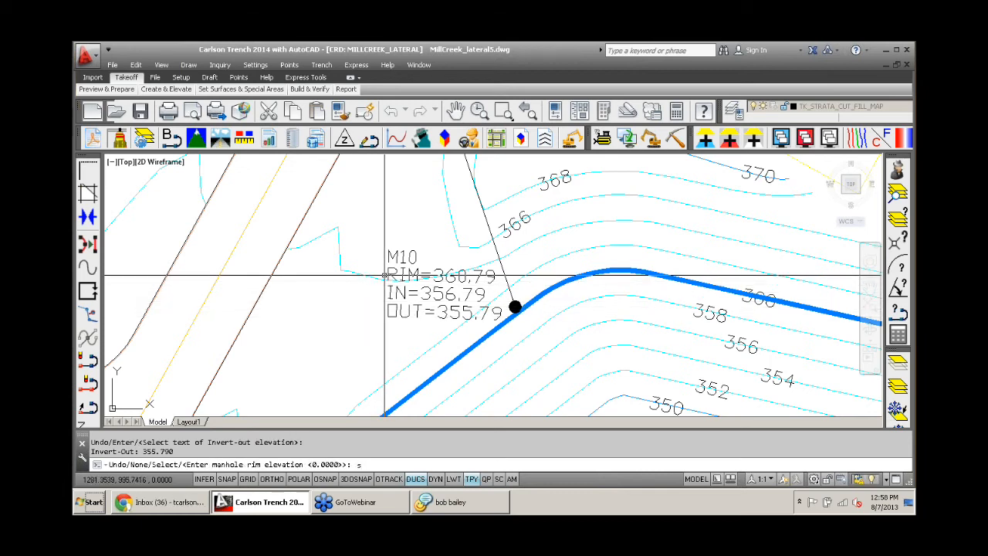
key(Return)
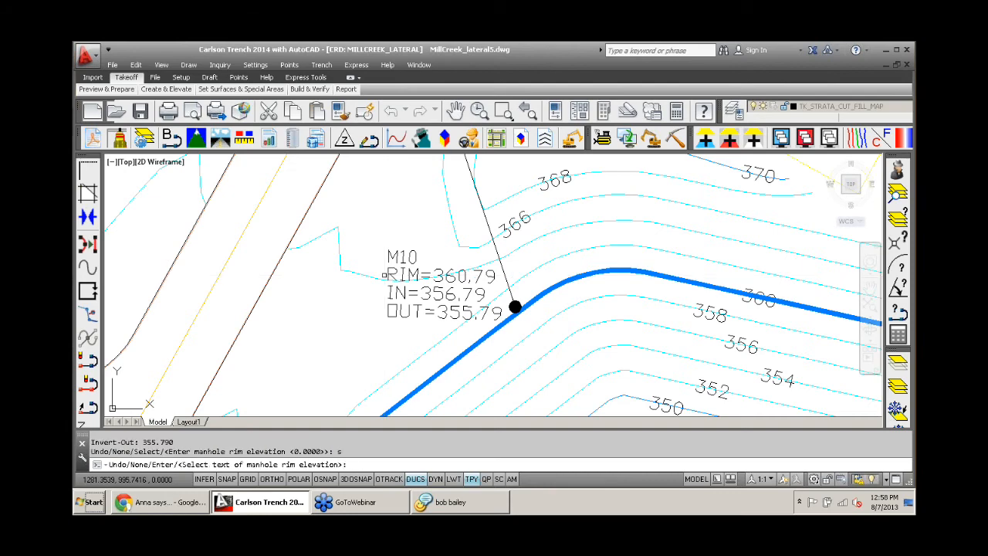
click(389, 275)
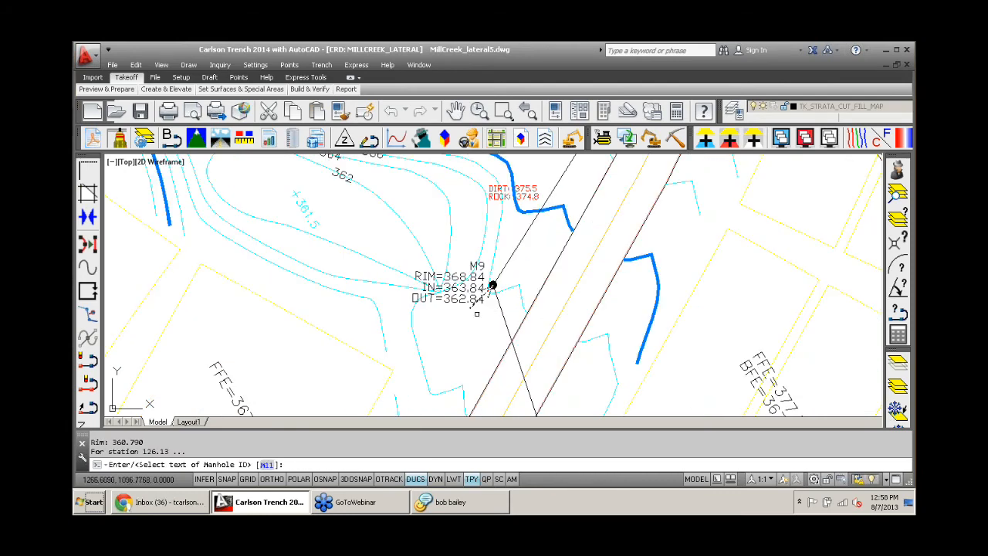
- Assign manhole M9 its ID, invert-in 363.84, invert-out 362.84 and rim 368.84 from the label texts, with a pipe size of 12
scroll(495, 267, up, 2)
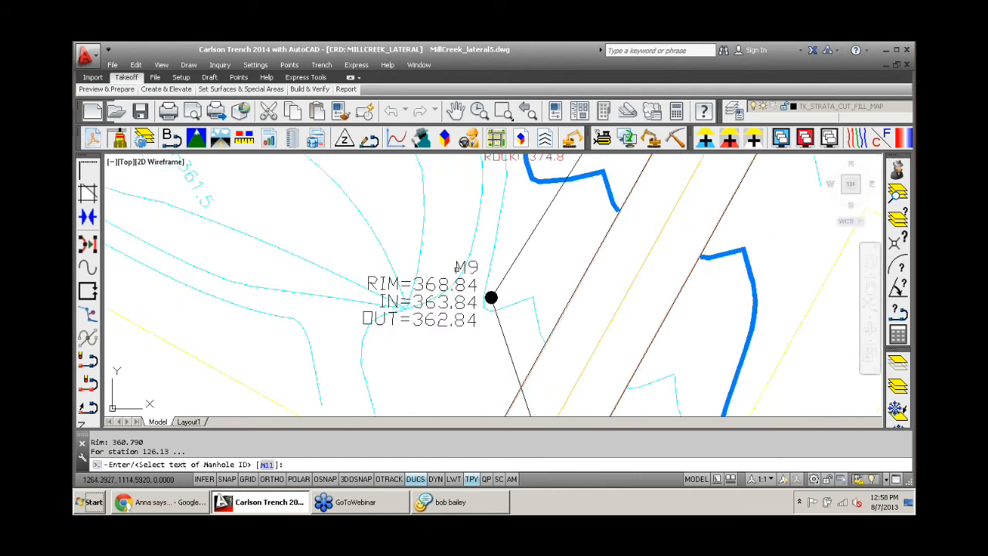
click(458, 270)
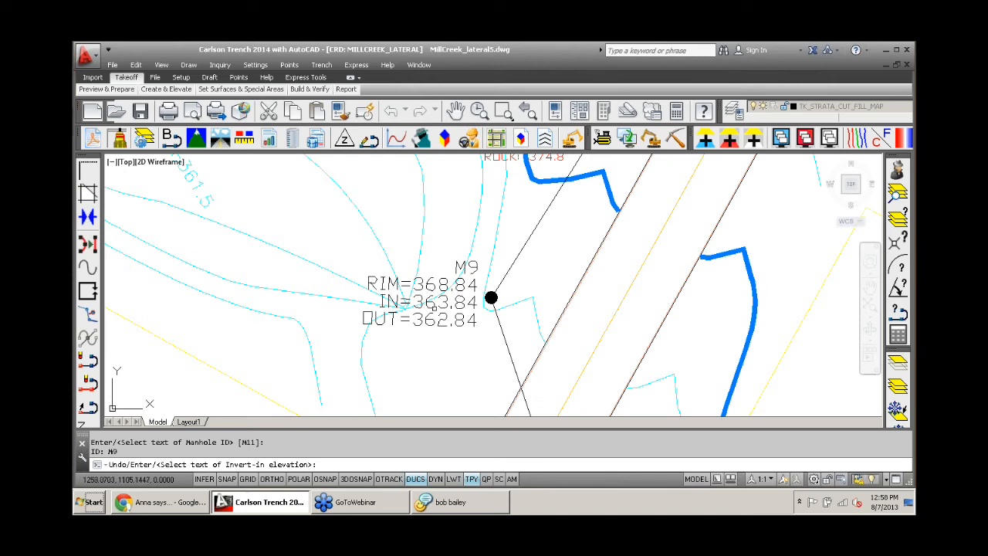
click(431, 305)
click(428, 319)
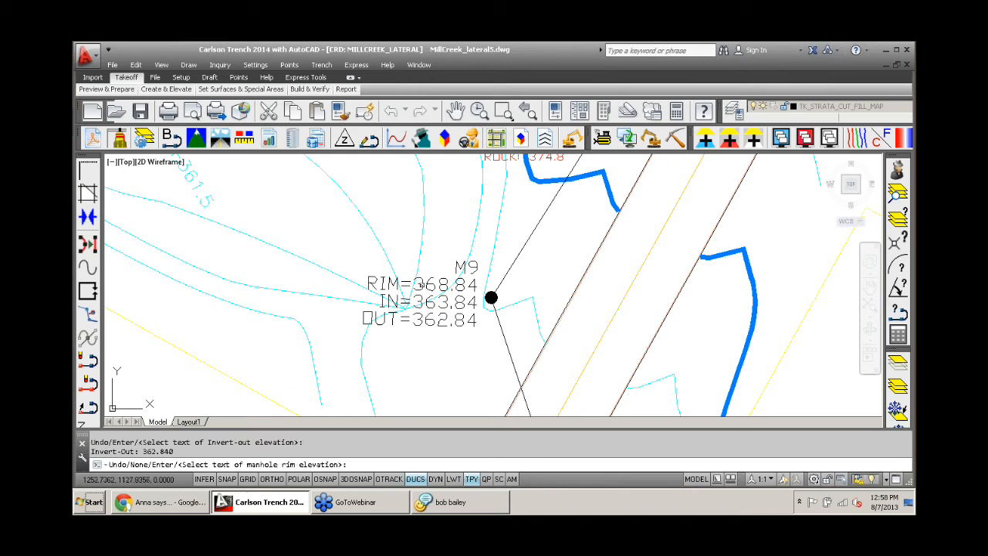
click(422, 284)
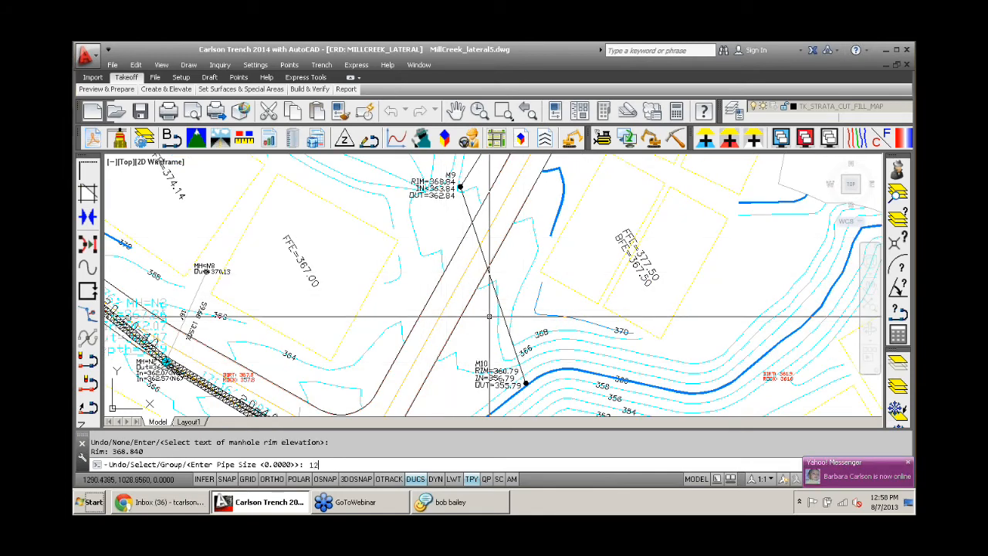
key(Return)
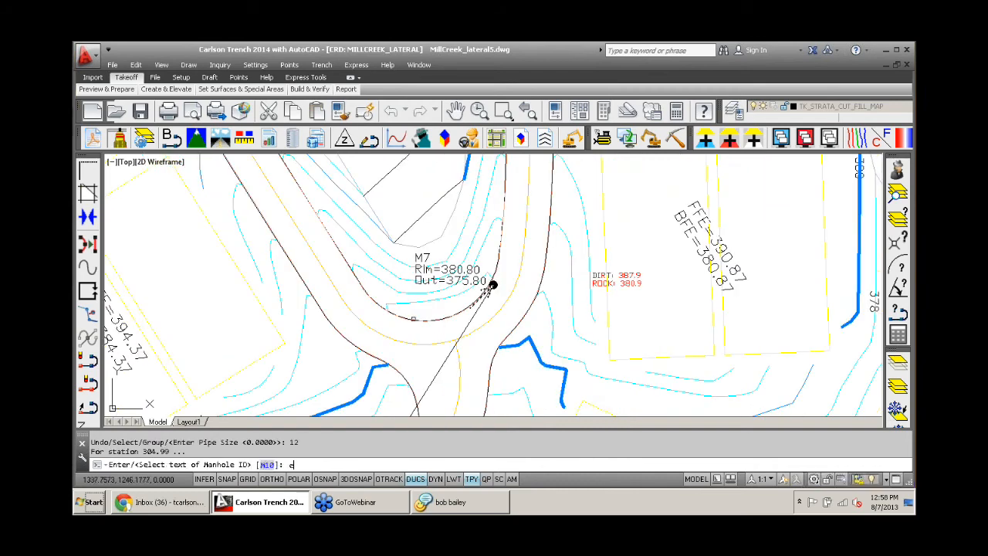
- Enter M7 as the last manhole's ID, with both its invert-in and invert-out elevations set to 375.8
key(Return)
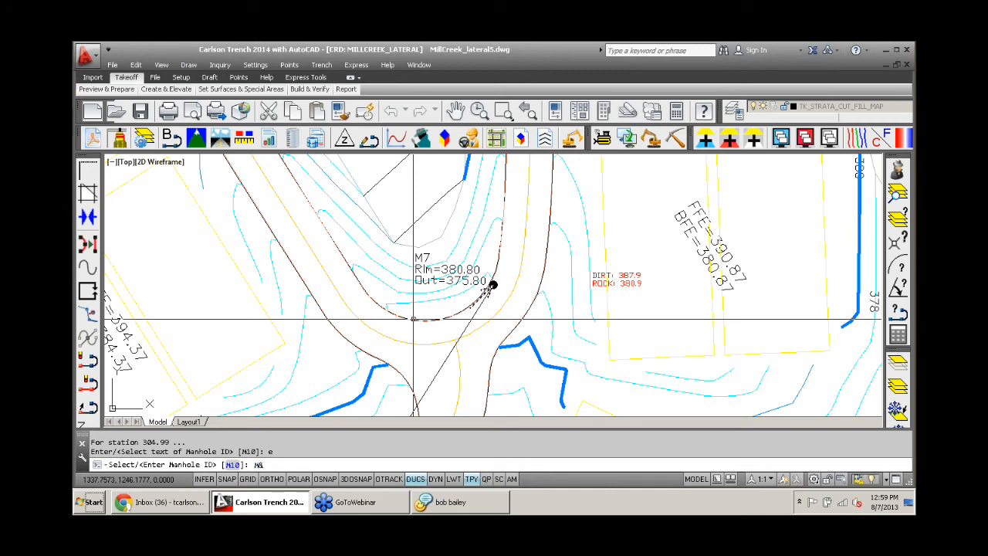
text(M7)
key(Return)
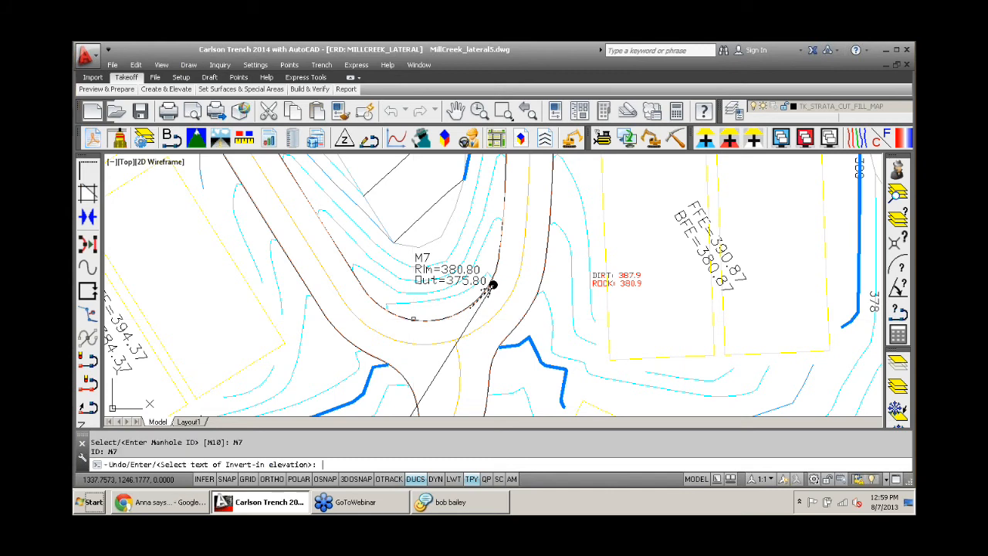
key(Return)
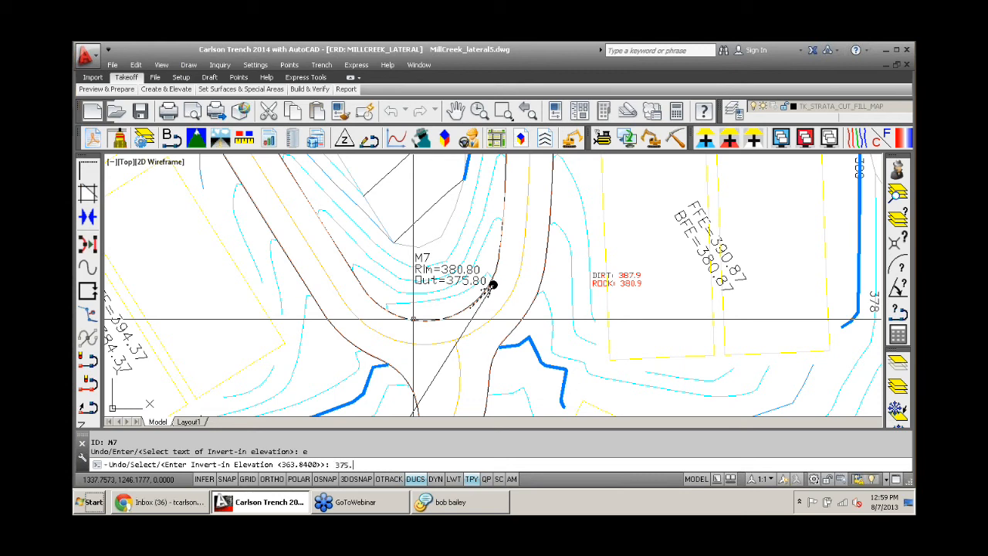
text(375.8)
key(Return)
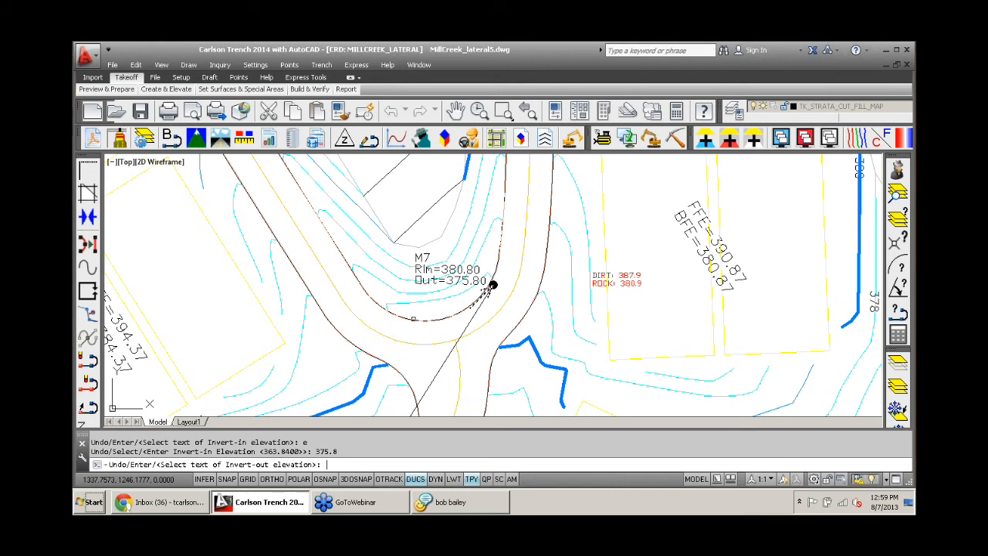
text(e)
key(Return)
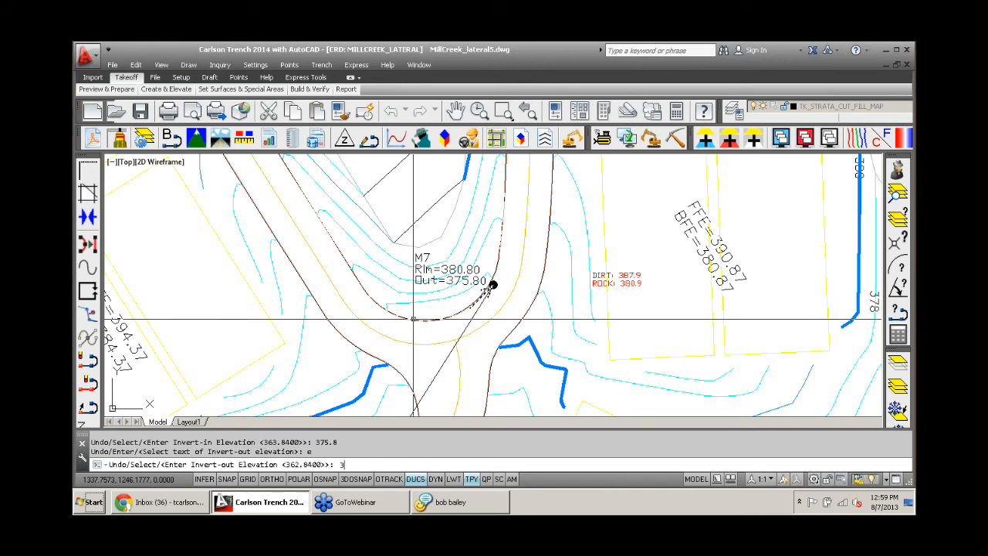
text(375.8)
key(Return)
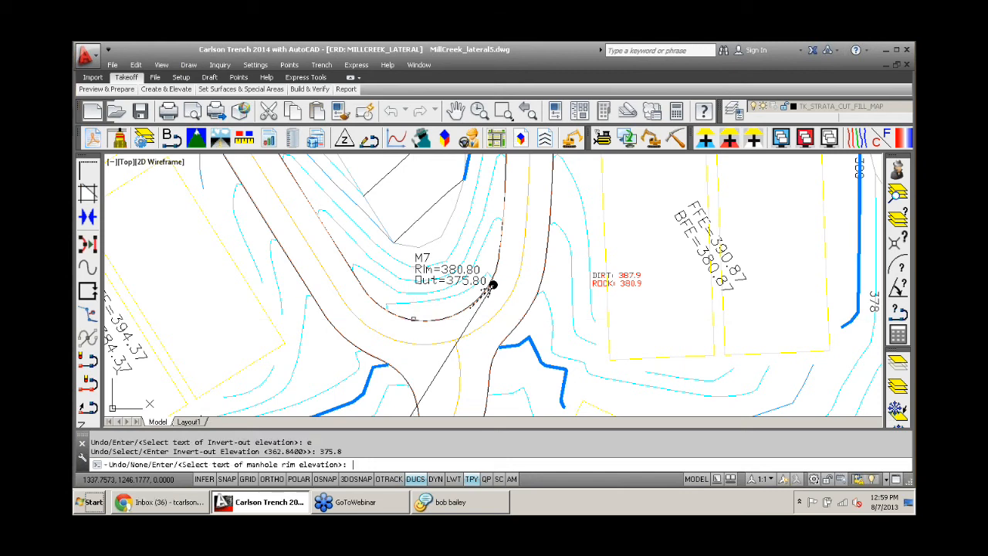
- Set M7's rim elevation to 380.8 and the pipe size to 18, and finish without adding another trench line
text(e)
key(Return)
text(368.8400>)
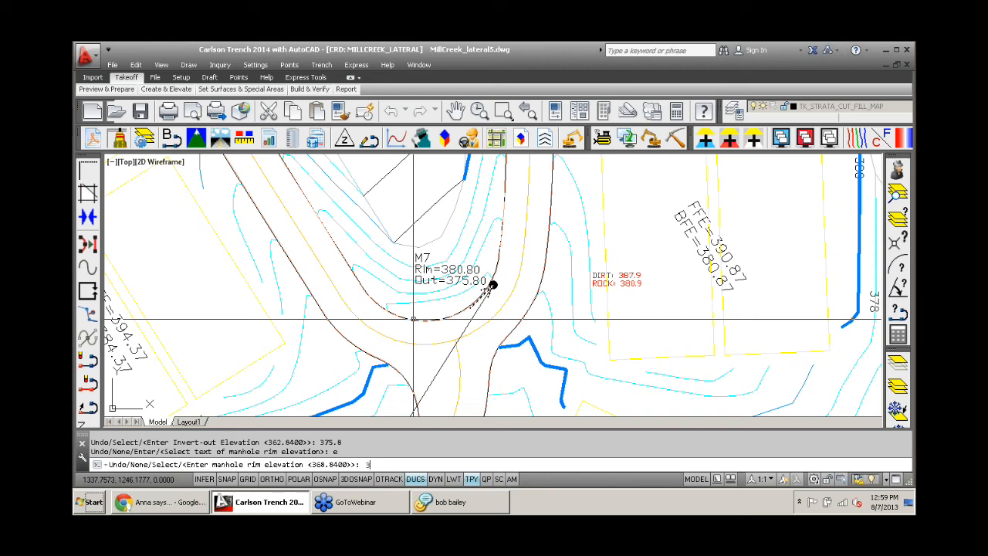
text(80.8)
key(Return)
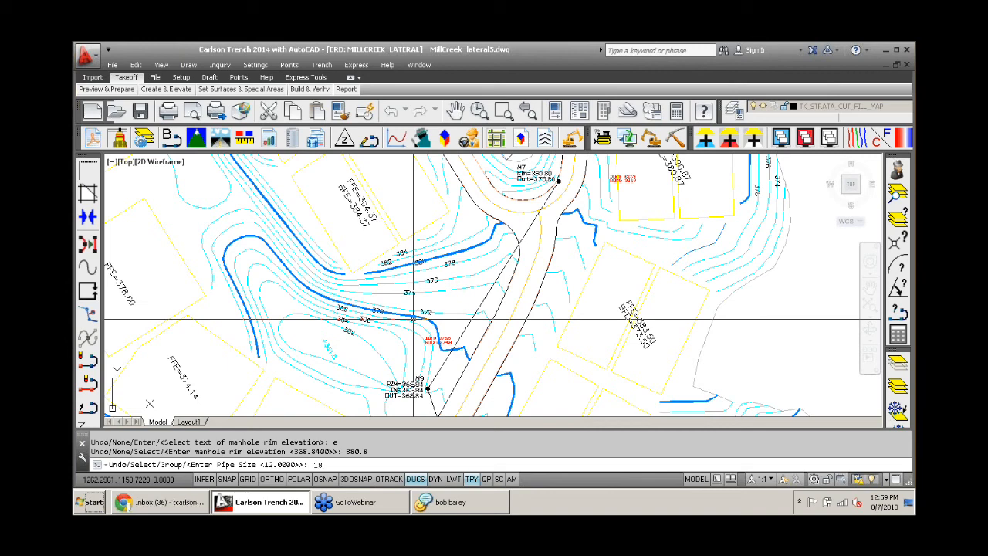
key(Return)
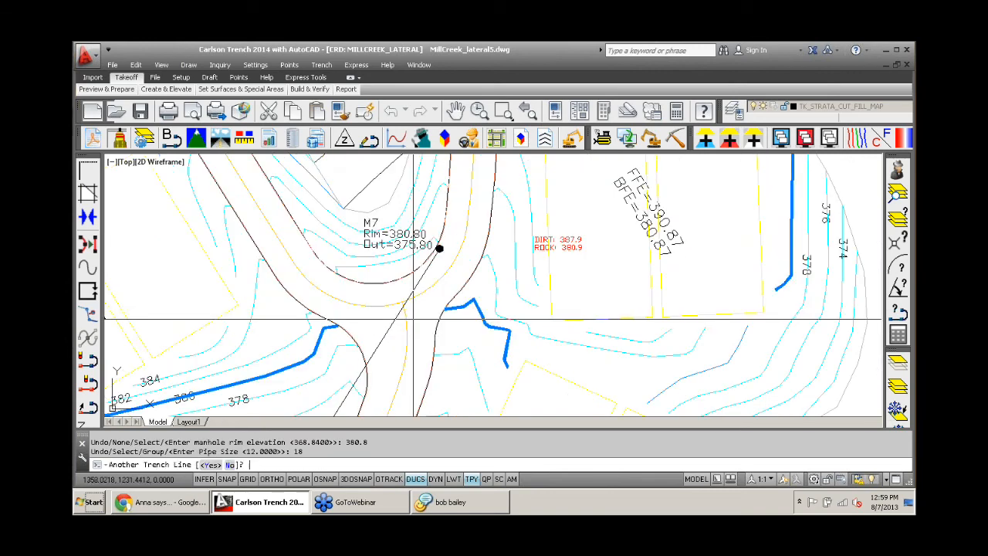
text(n)
key(Return)
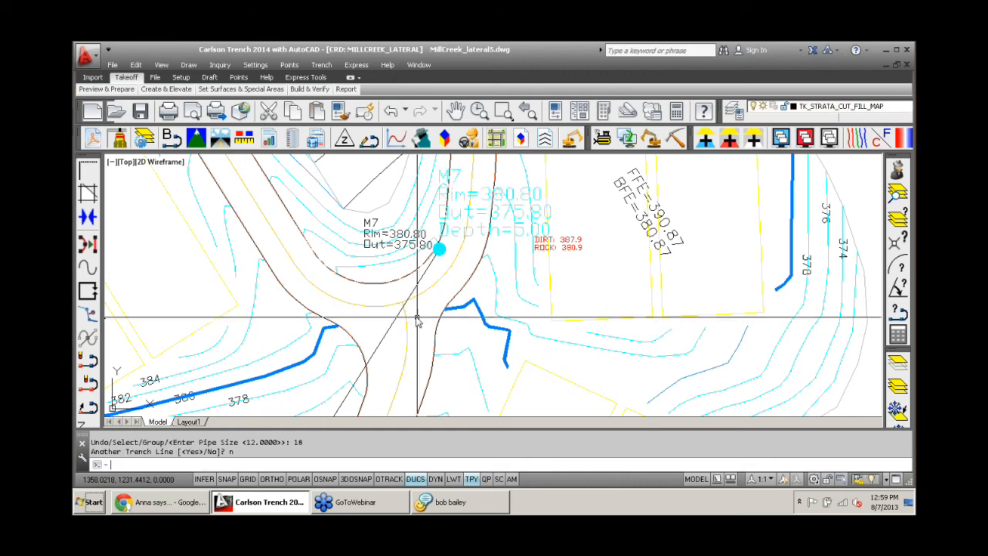
- Examine the new trench line's labels at M10 and M9 against the original manhole texts
scroll(387, 306, down, 2)
middle_drag(379, 342, 380, 273)
scroll(382, 288, down, 4)
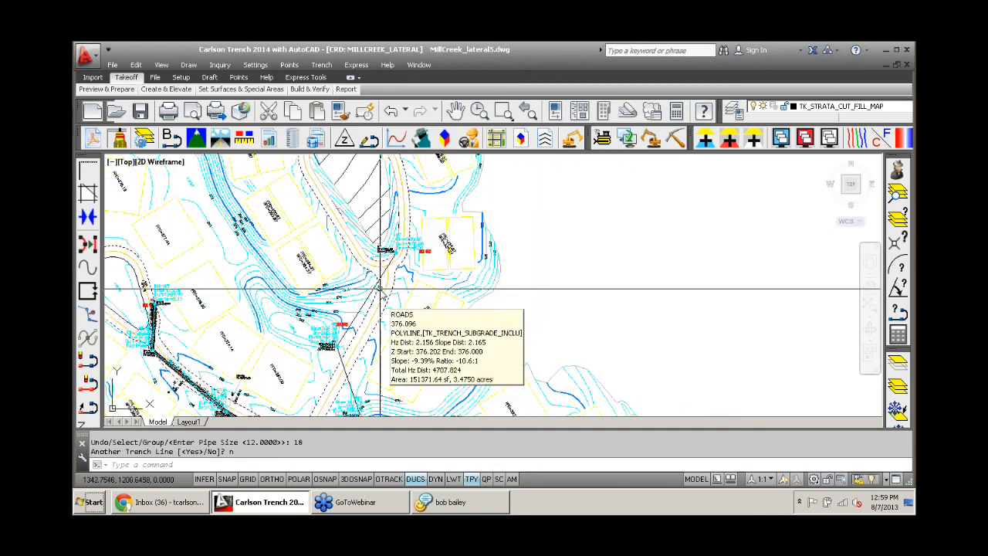
scroll(345, 360, up, 4)
middle_drag(392, 352, 383, 241)
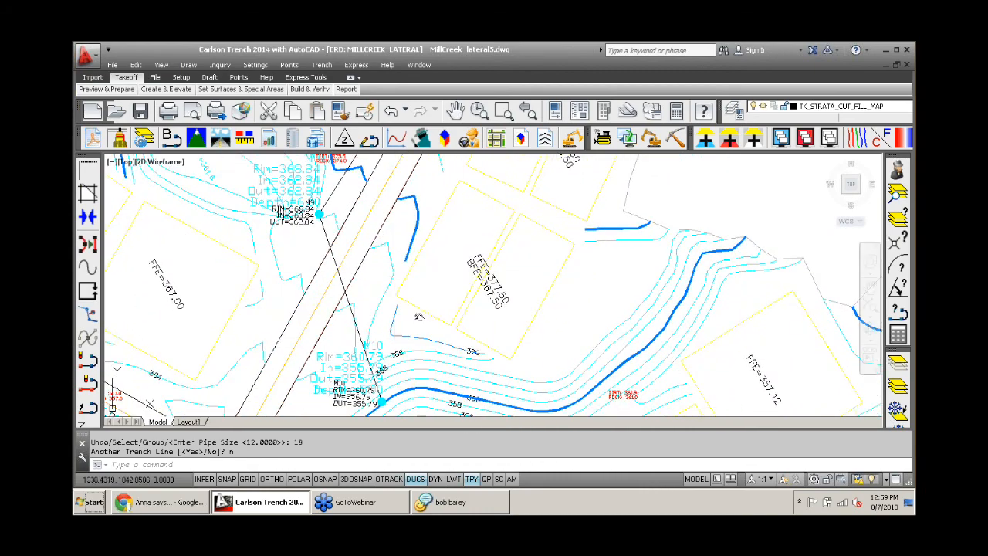
middle_drag(419, 315, 398, 252)
scroll(395, 345, up, 4)
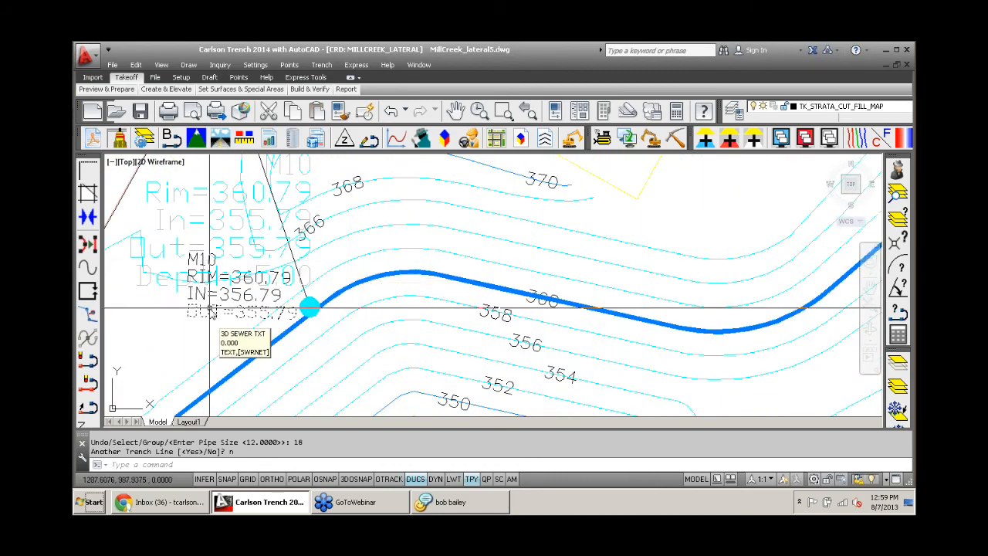
middle_drag(204, 329, 302, 376)
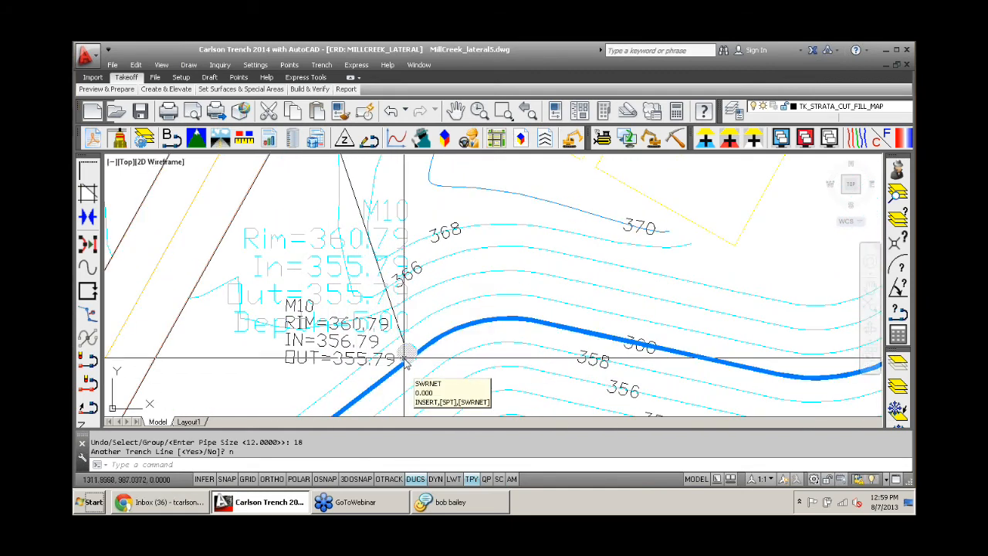
mouse_move(429, 352)
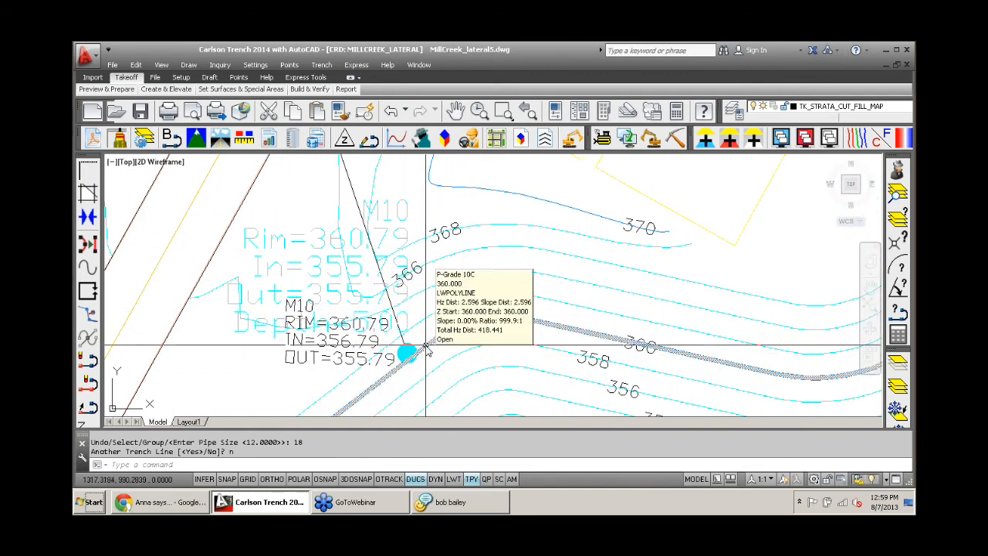
scroll(383, 290, down, 4)
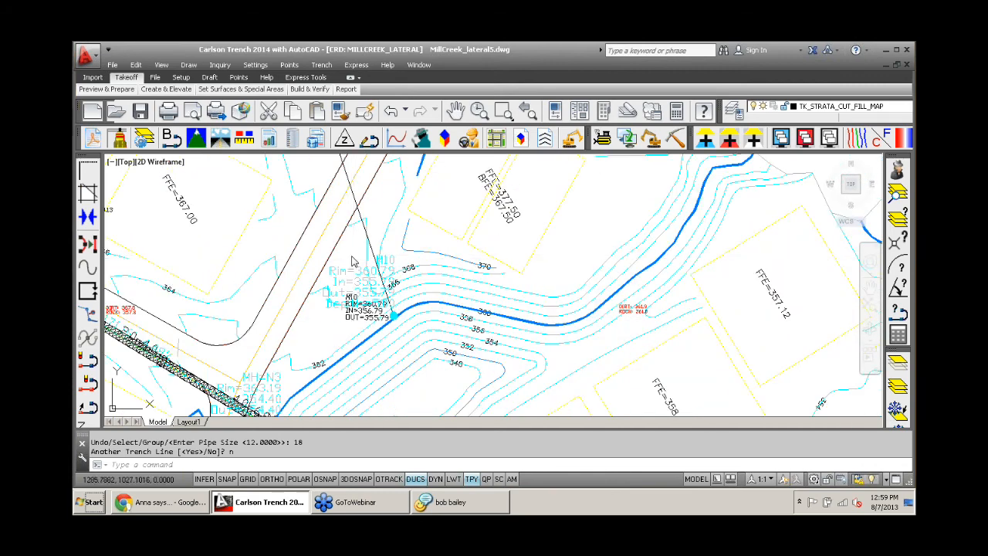
middle_drag(352, 262, 343, 397)
scroll(342, 269, up, 5)
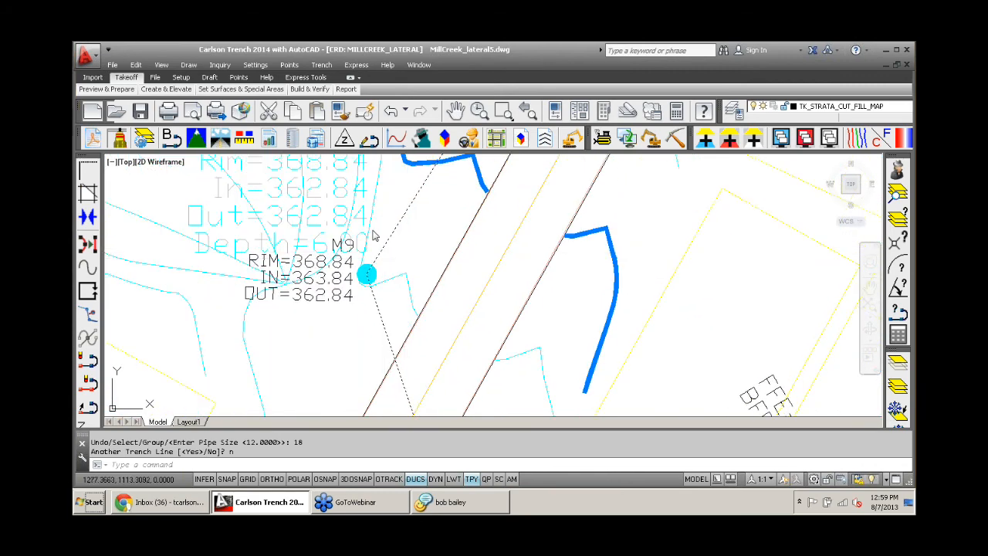
- Edit manhole M9's structure data, checking the slope of its pipe from M7, and set its invert-out elevation to 360.84
click(322, 65)
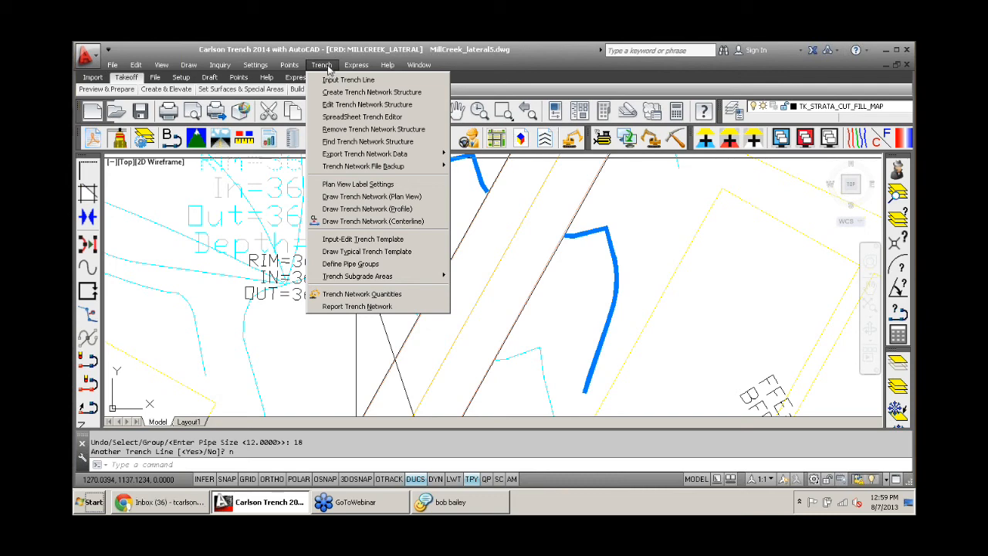
click(351, 105)
click(368, 274)
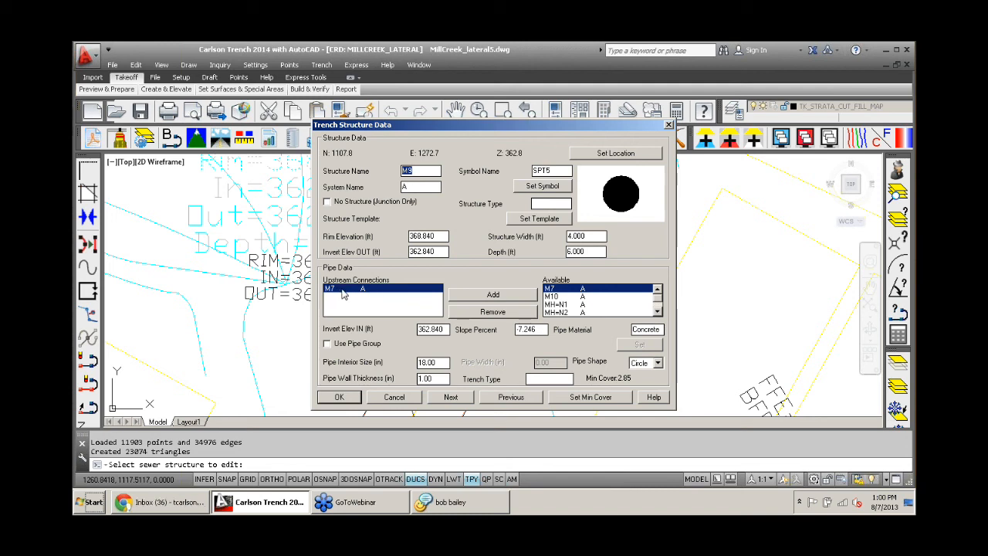
click(439, 239)
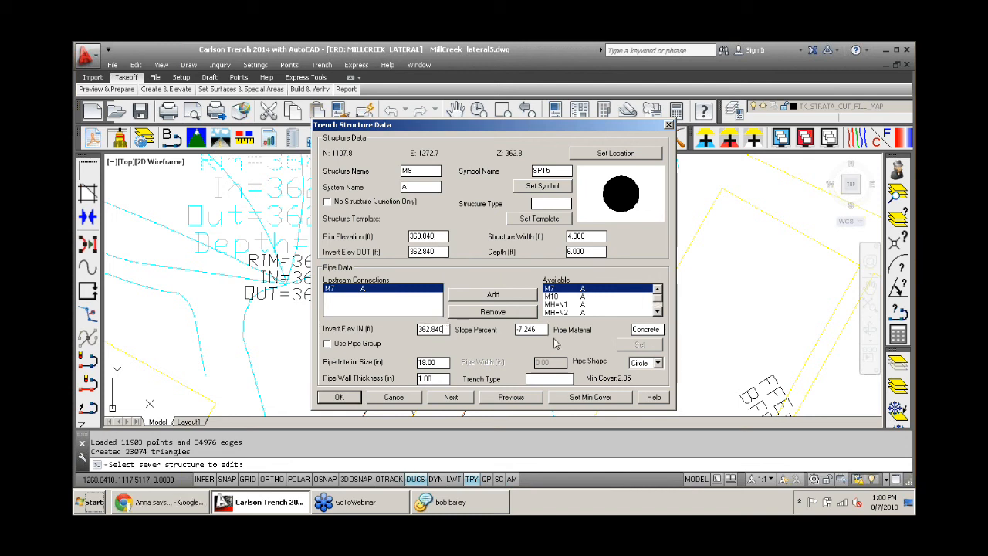
double_click(529, 330)
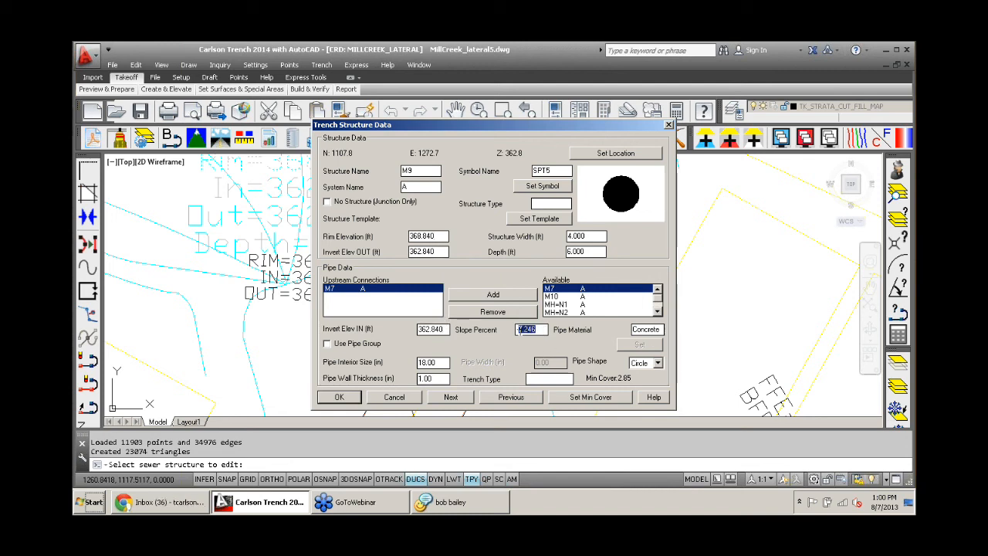
click(540, 330)
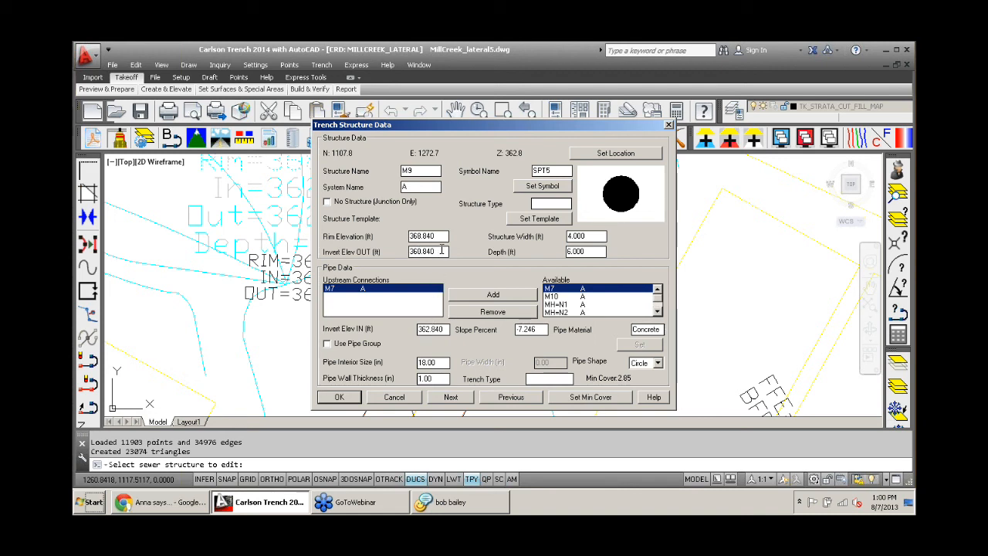
- Advance to manhole M10's structure data, accept the network edits and finish structure editing
click(449, 398)
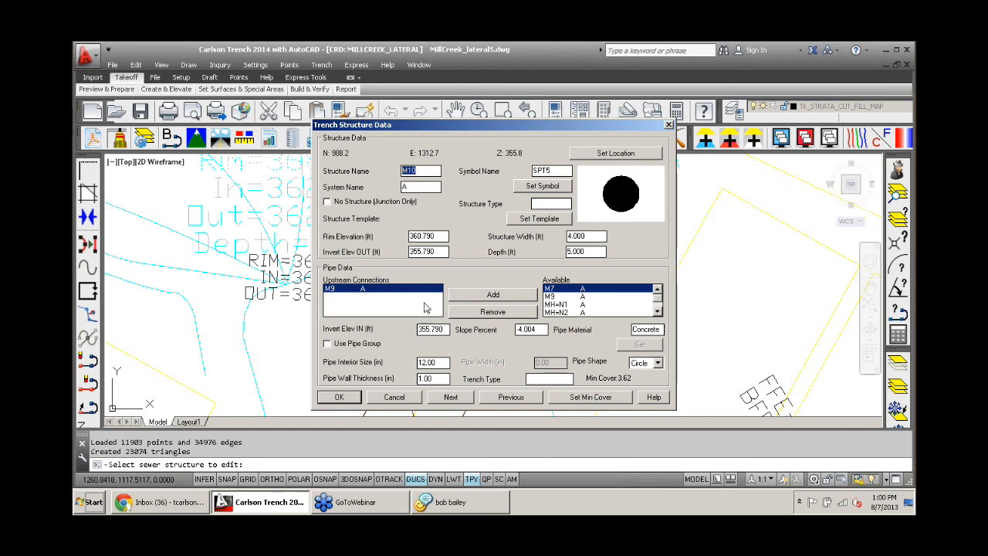
click(349, 398)
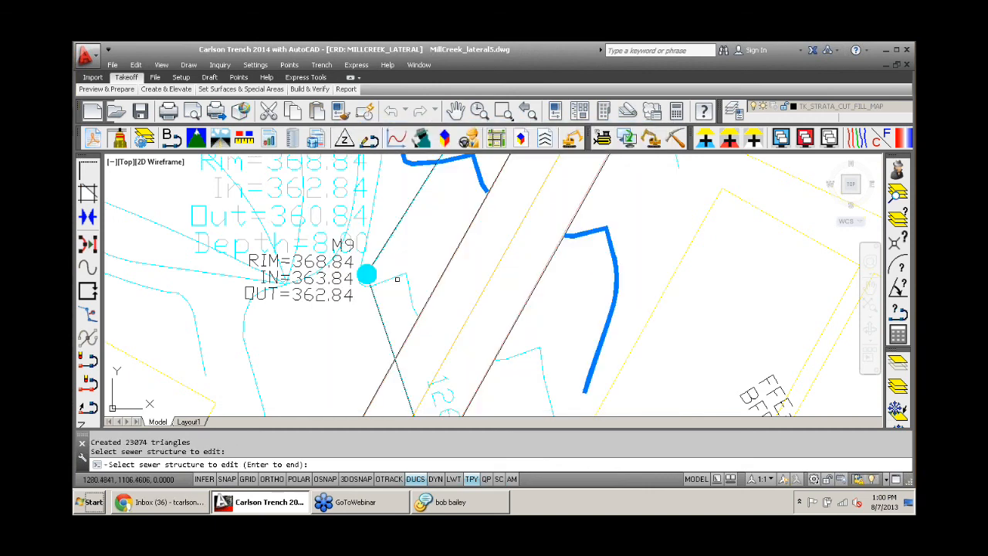
key(Return)
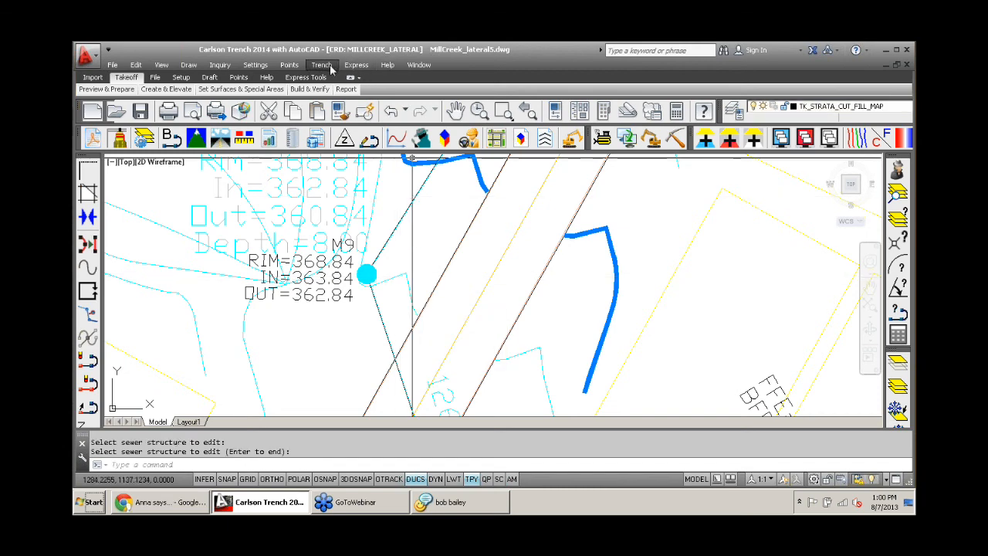
click(322, 64)
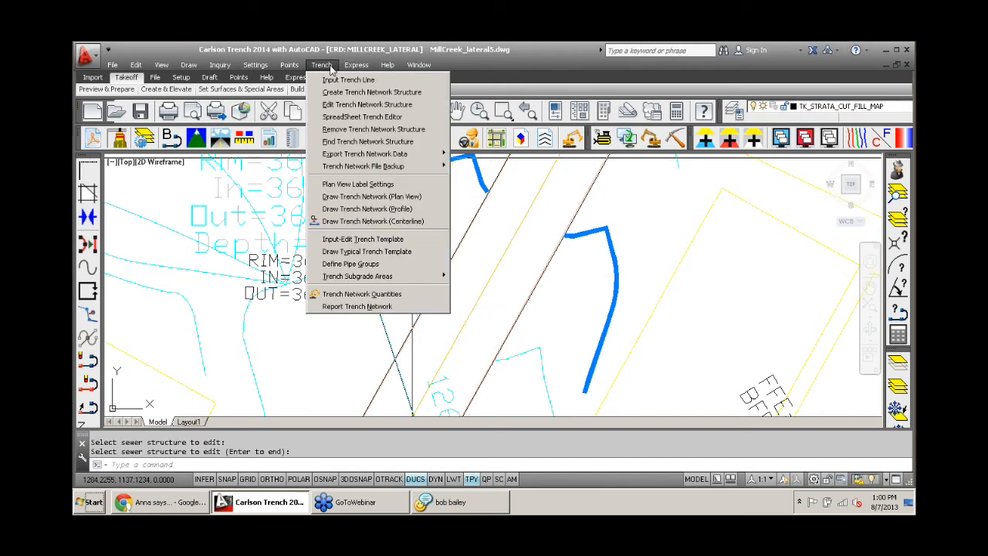
click(402, 242)
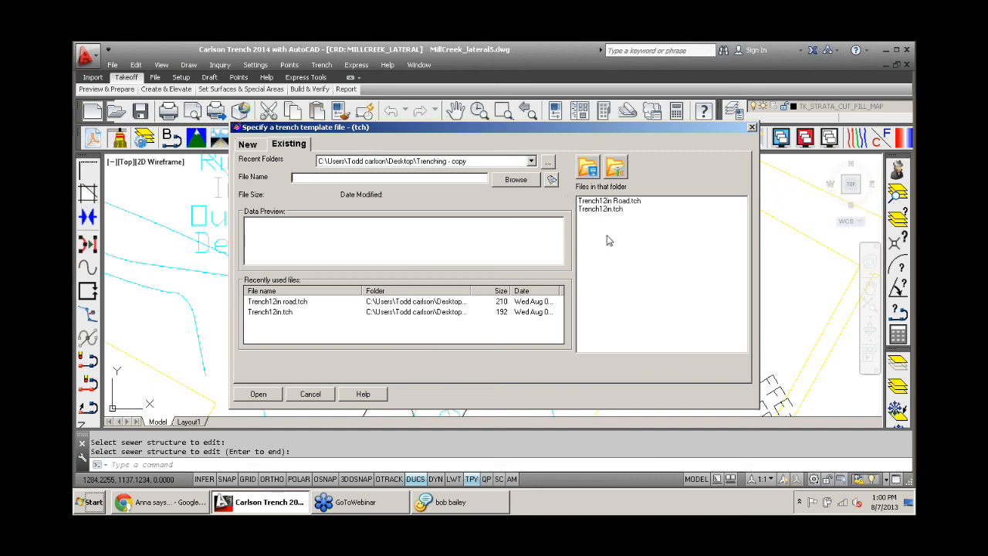
click(309, 393)
- Calculate trench network quantities for only the selected trench line starting at M7, with Draw Trench in 3D turned off
click(322, 64)
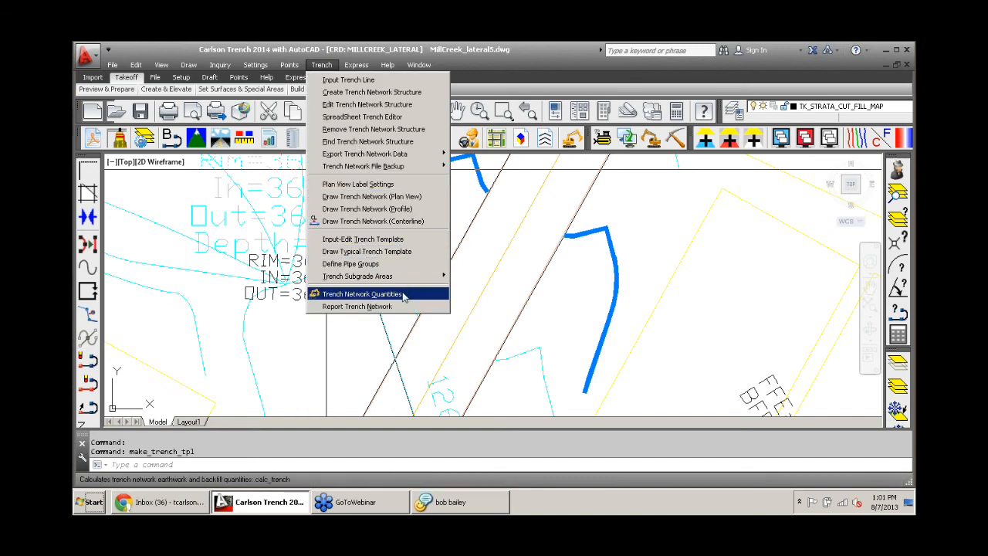
click(363, 294)
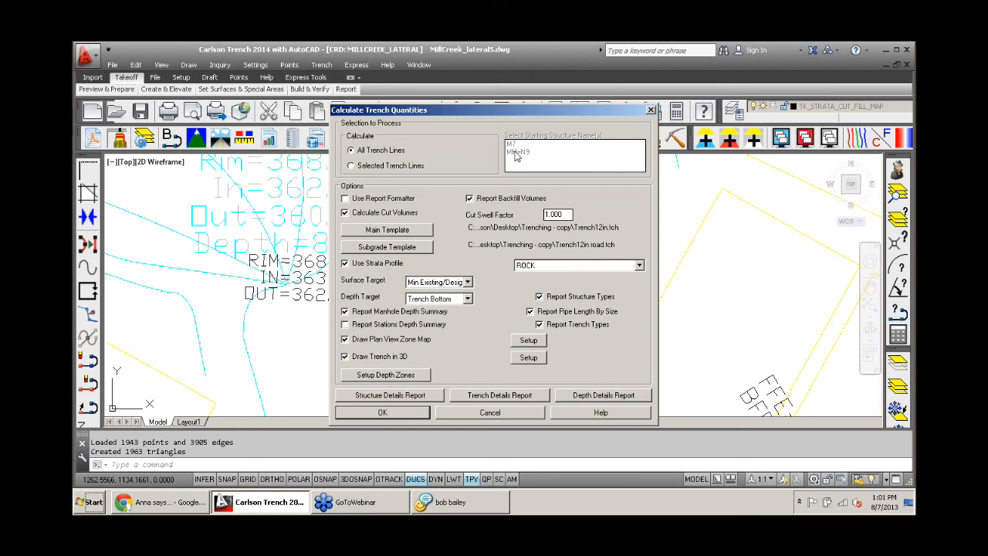
click(364, 166)
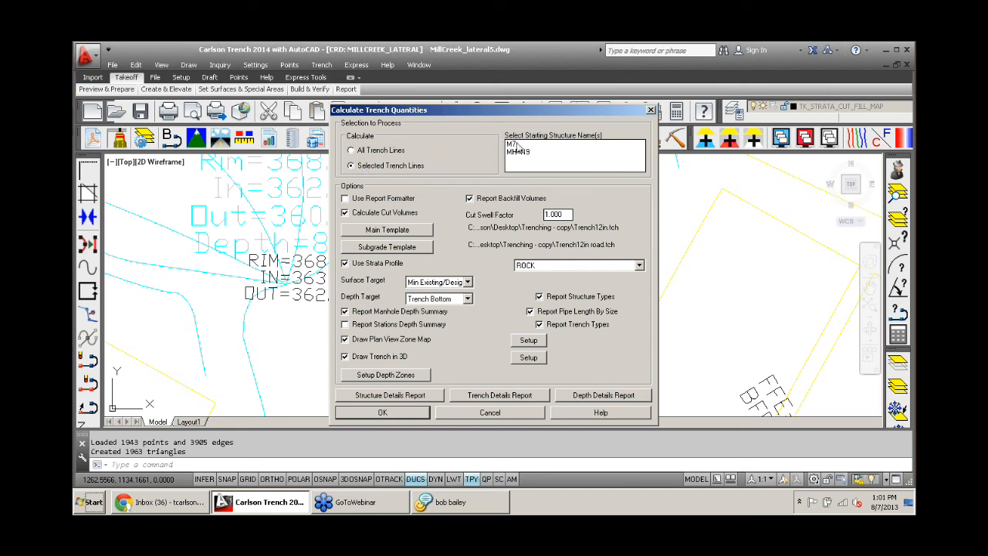
click(515, 144)
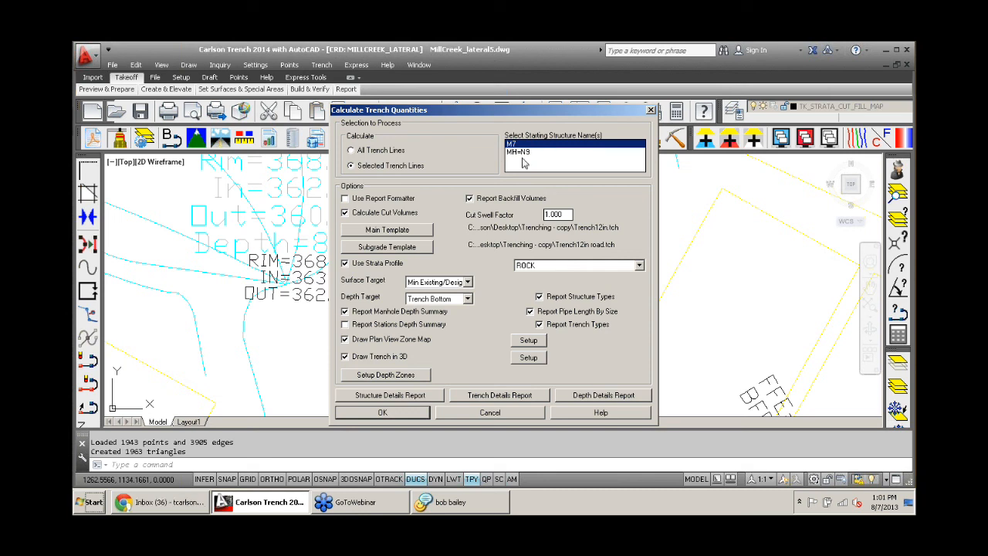
click(516, 153)
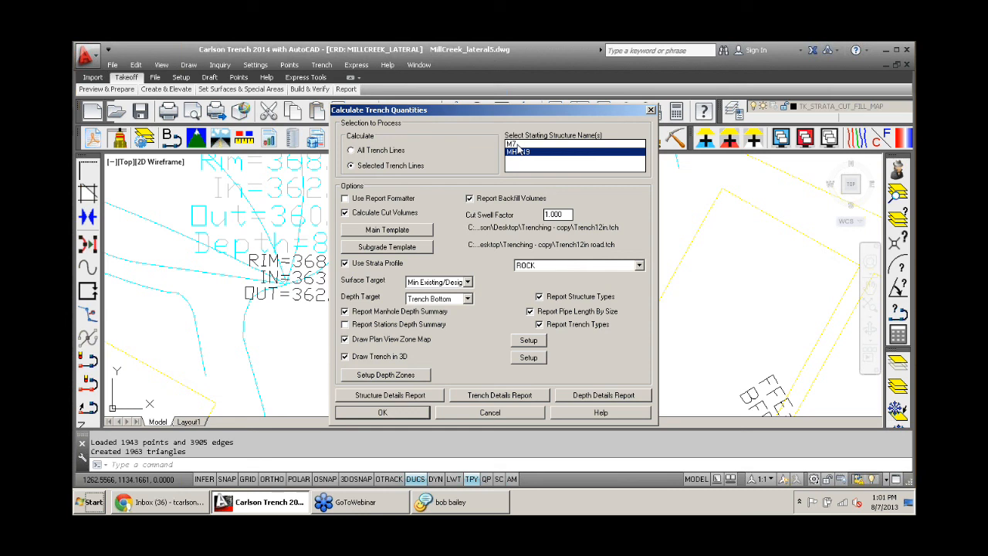
click(516, 145)
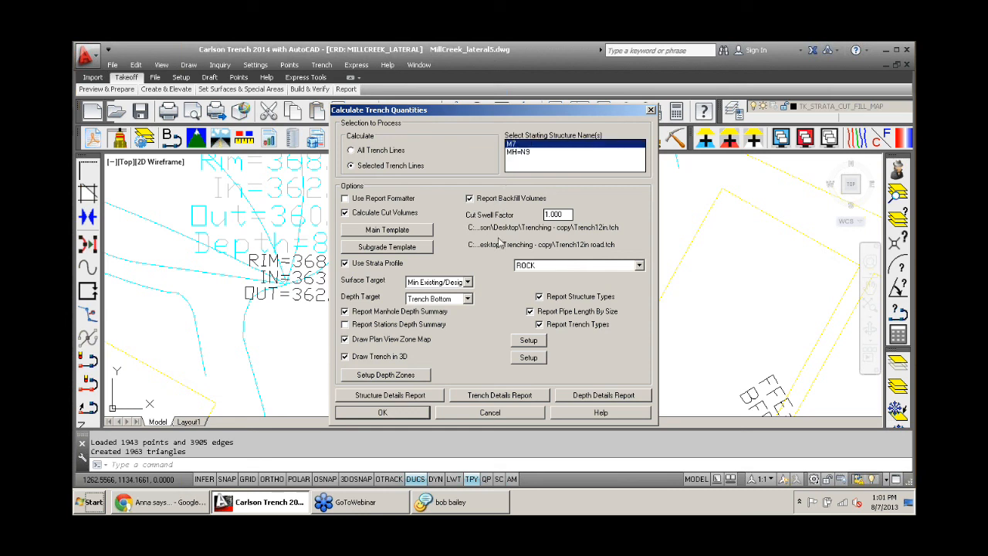
click(366, 358)
click(379, 417)
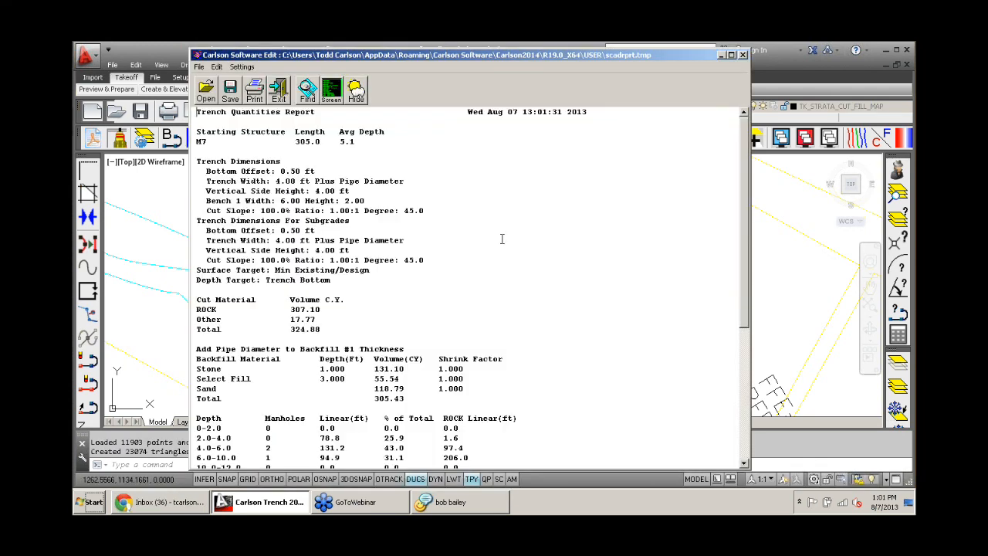
- Examine the quantities report for the M7 line's total length, linear feet by pipe size and manhole depths
scroll(501, 239, down, 1)
scroll(502, 239, up, 1)
drag(321, 141, 296, 142)
scroll(375, 231, down, 3)
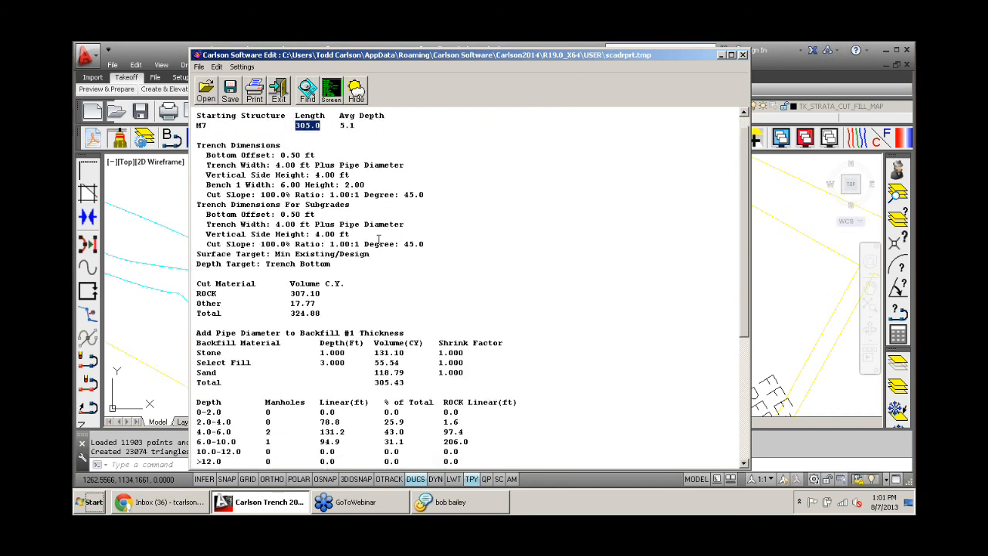
scroll(375, 226, down, 3)
drag(316, 369, 294, 378)
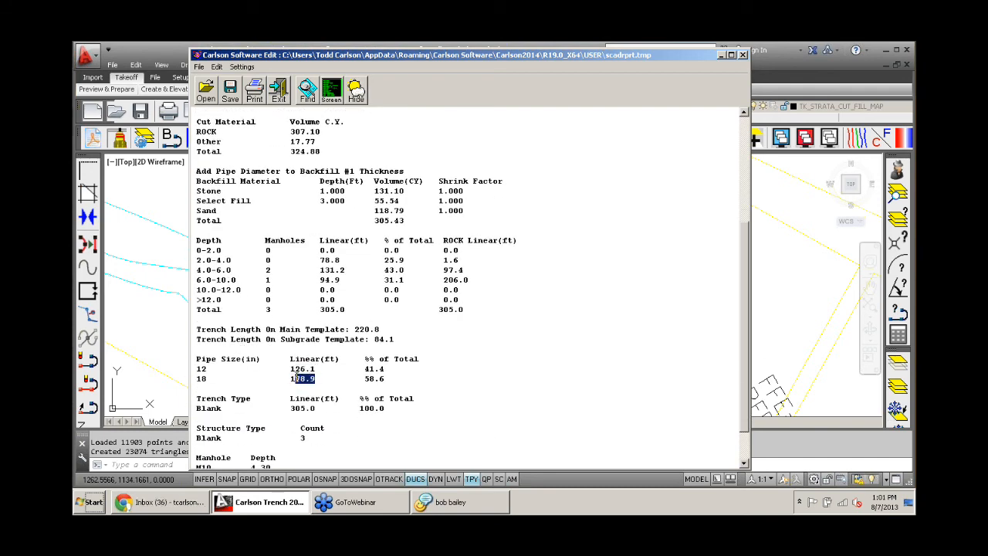
scroll(346, 260, down, 1)
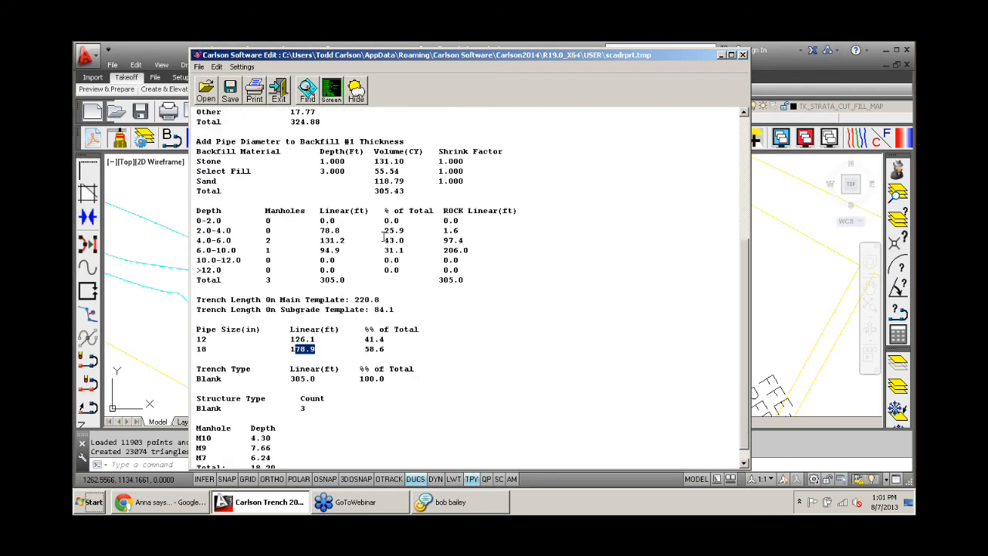
- Review the report's rock cut volume, trench length on the main template and select fill volume, and close the report
scroll(384, 236, up, 1)
scroll(383, 236, up, 2)
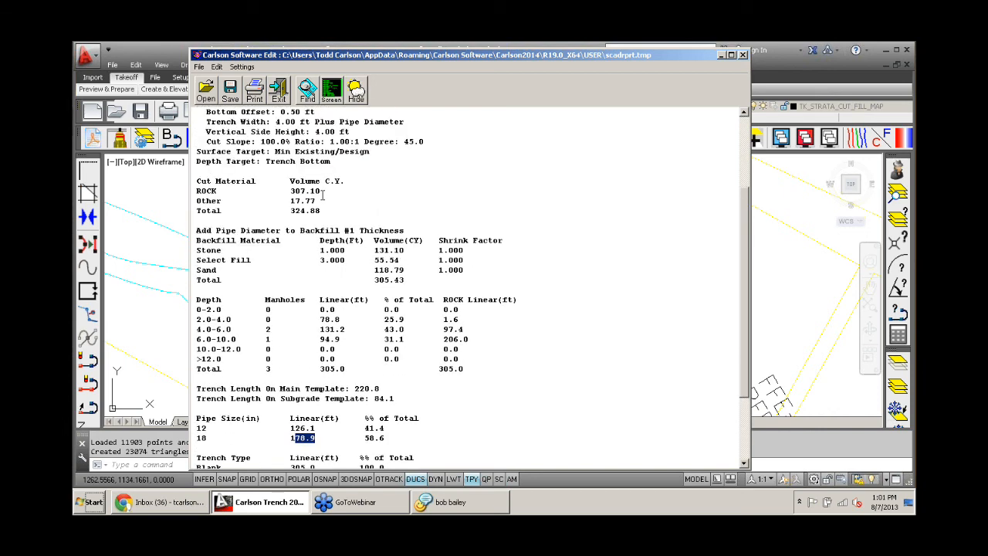
drag(321, 192, 291, 191)
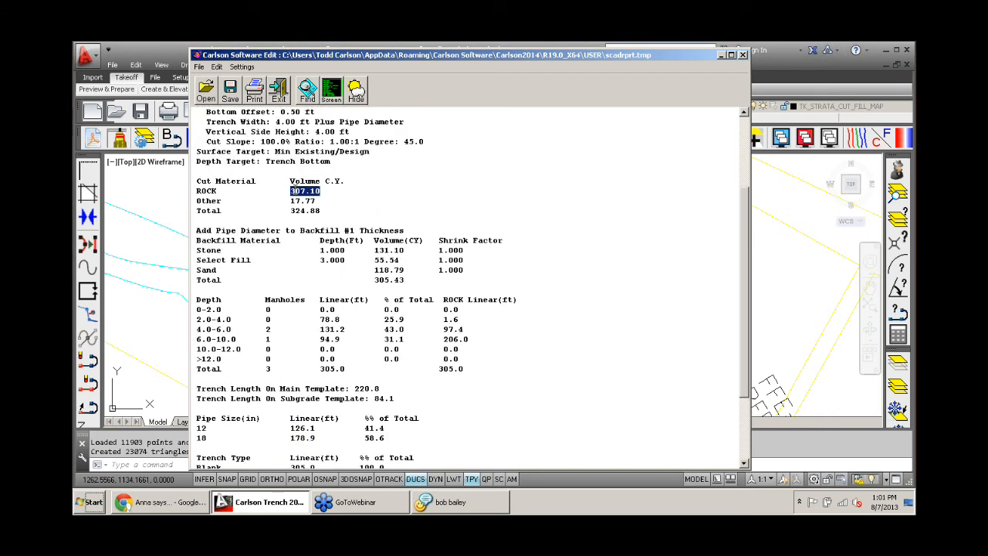
scroll(391, 231, down, 2)
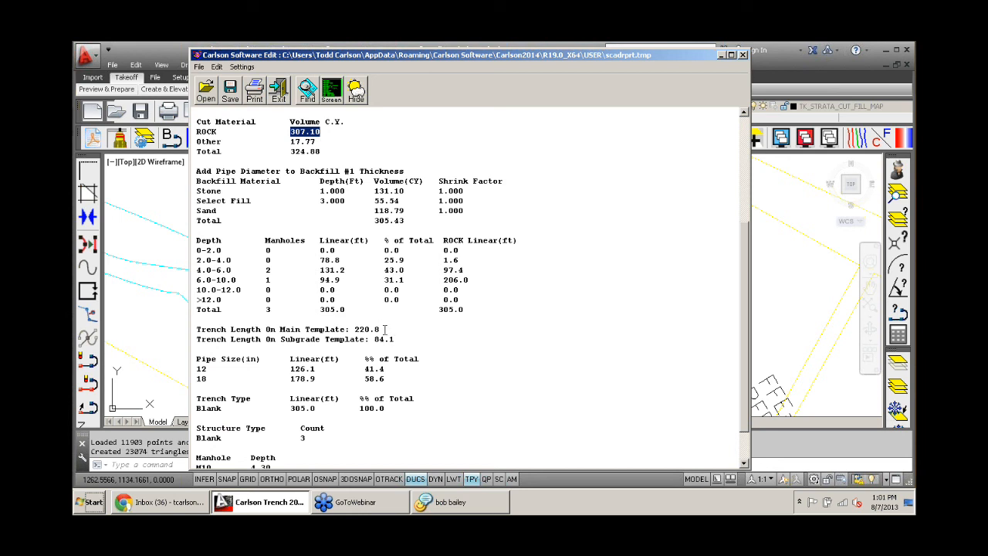
drag(382, 329, 352, 332)
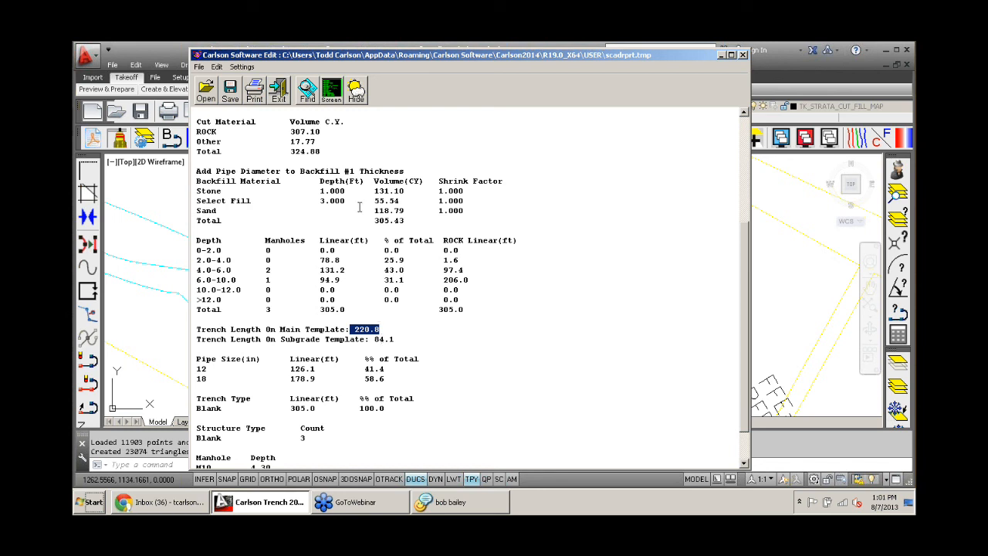
click(401, 201)
drag(400, 201, 375, 202)
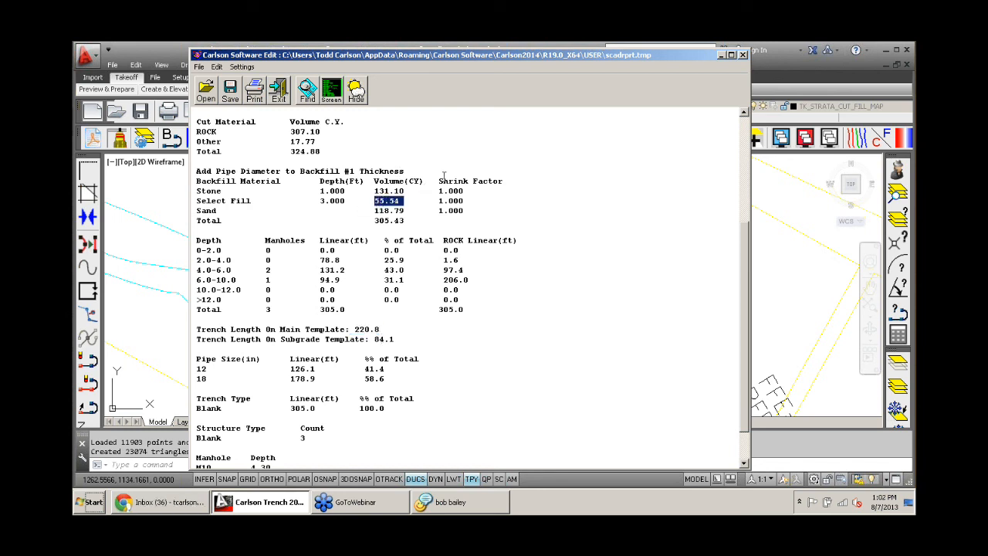
scroll(443, 176, down, 2)
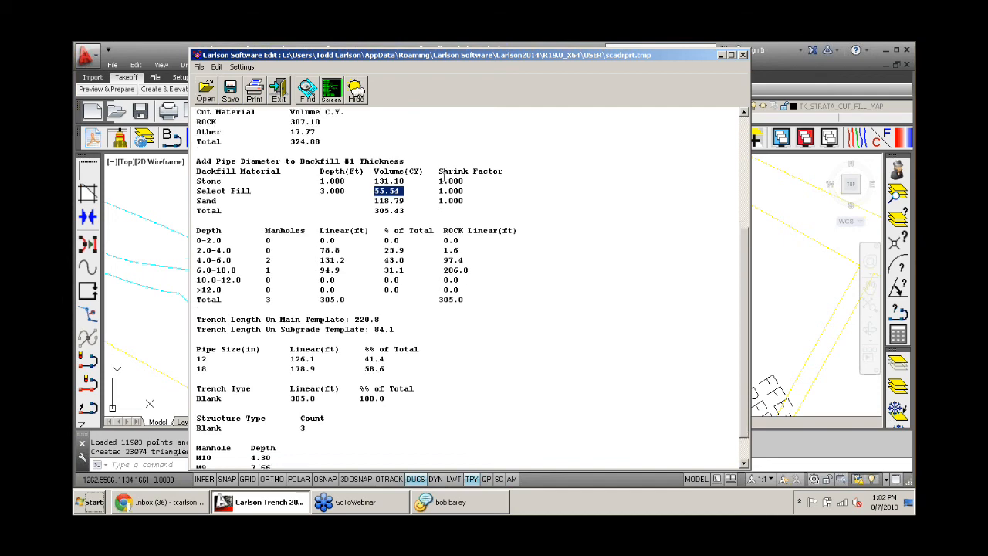
click(277, 91)
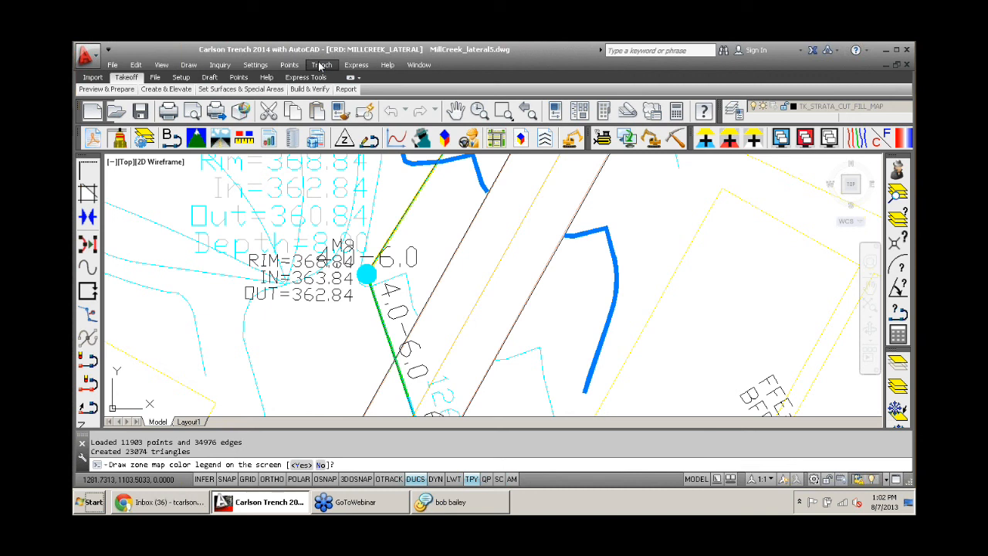
click(321, 67)
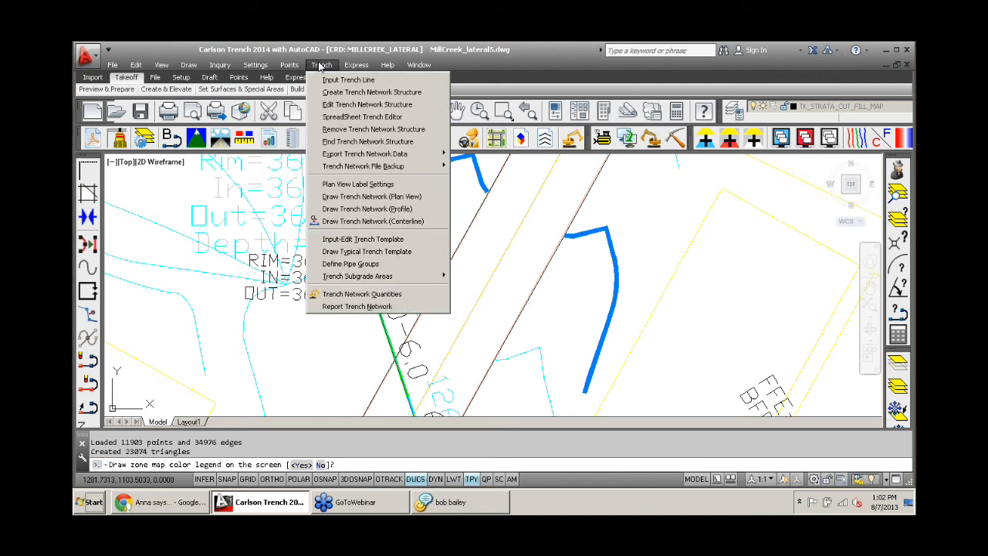